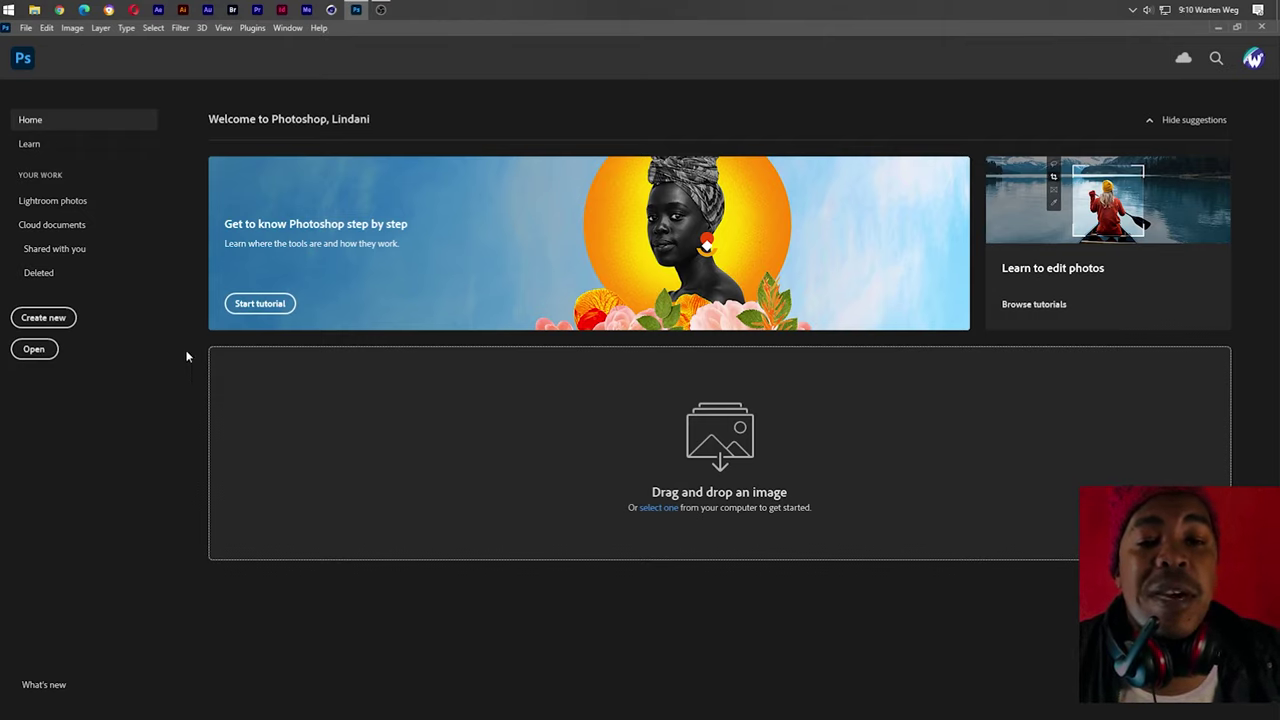
Create a 210 × 297 mm, 300 ppi A4 portrait document named 'Tennis Club'
{"action": "left_click", "coordinate": [43, 318]}
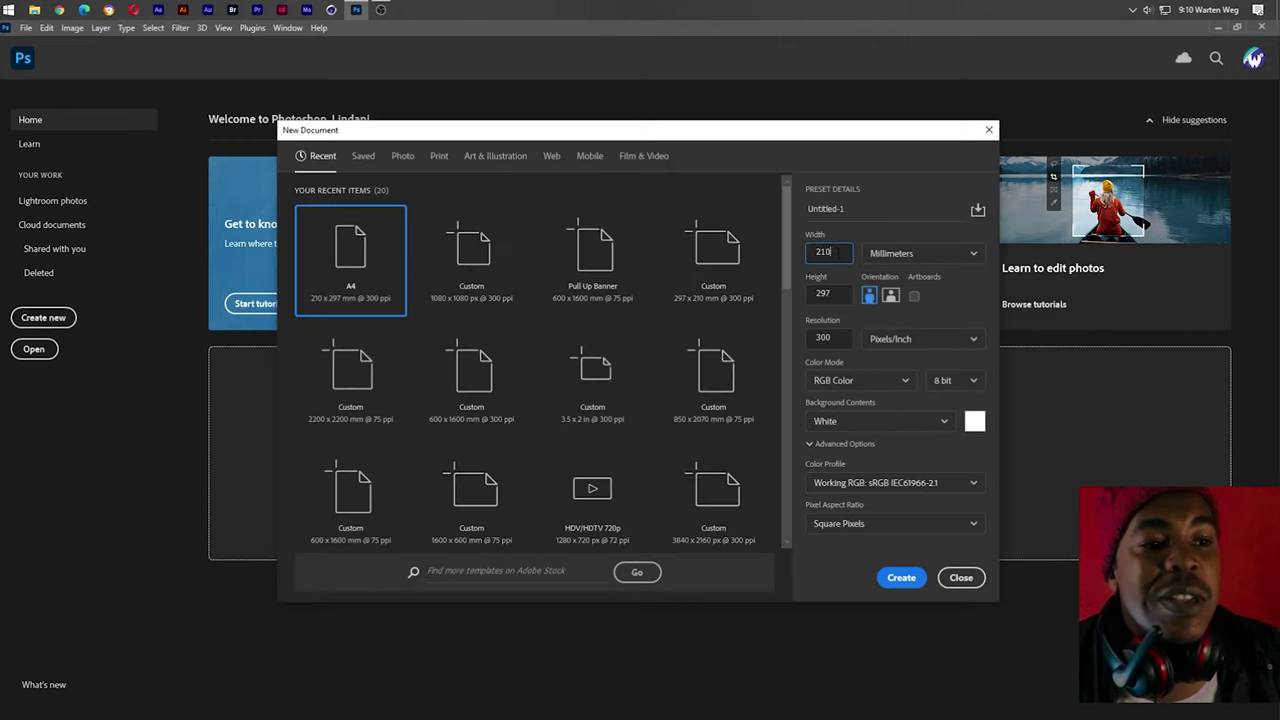
{"action": "left_click", "coordinate": [822, 252]}
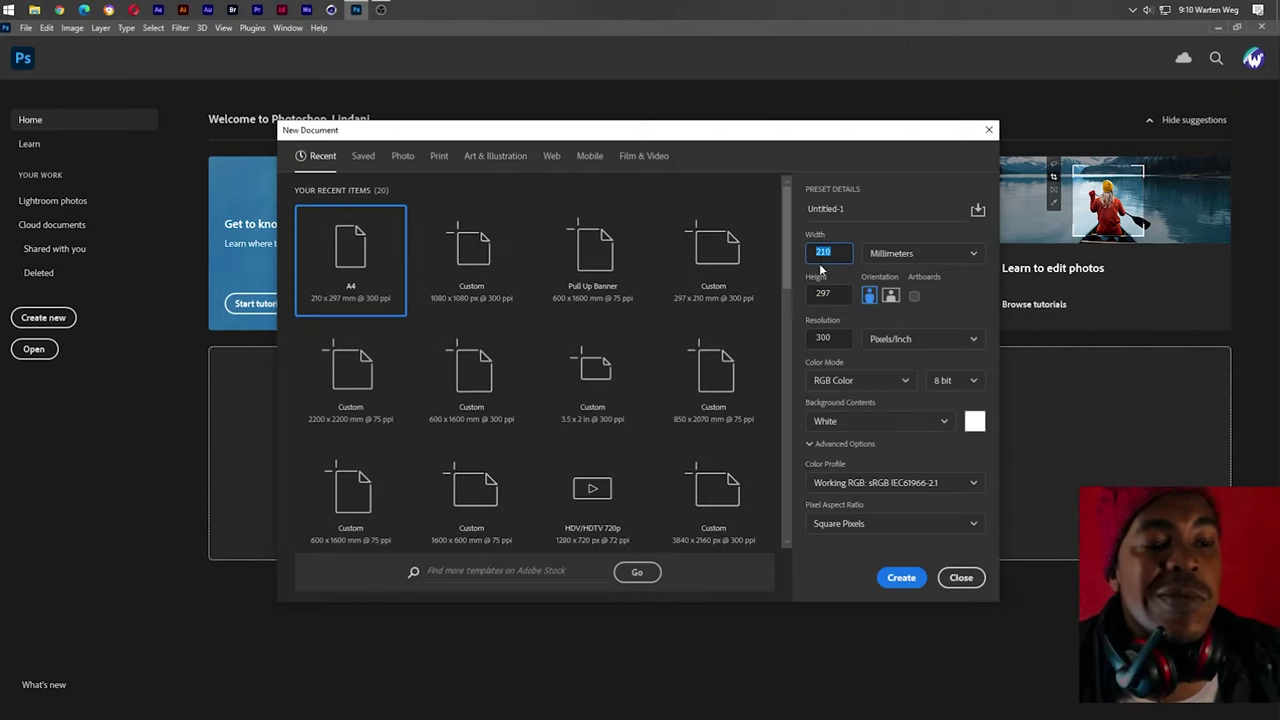
{"action": "left_click", "coordinate": [829, 293]}
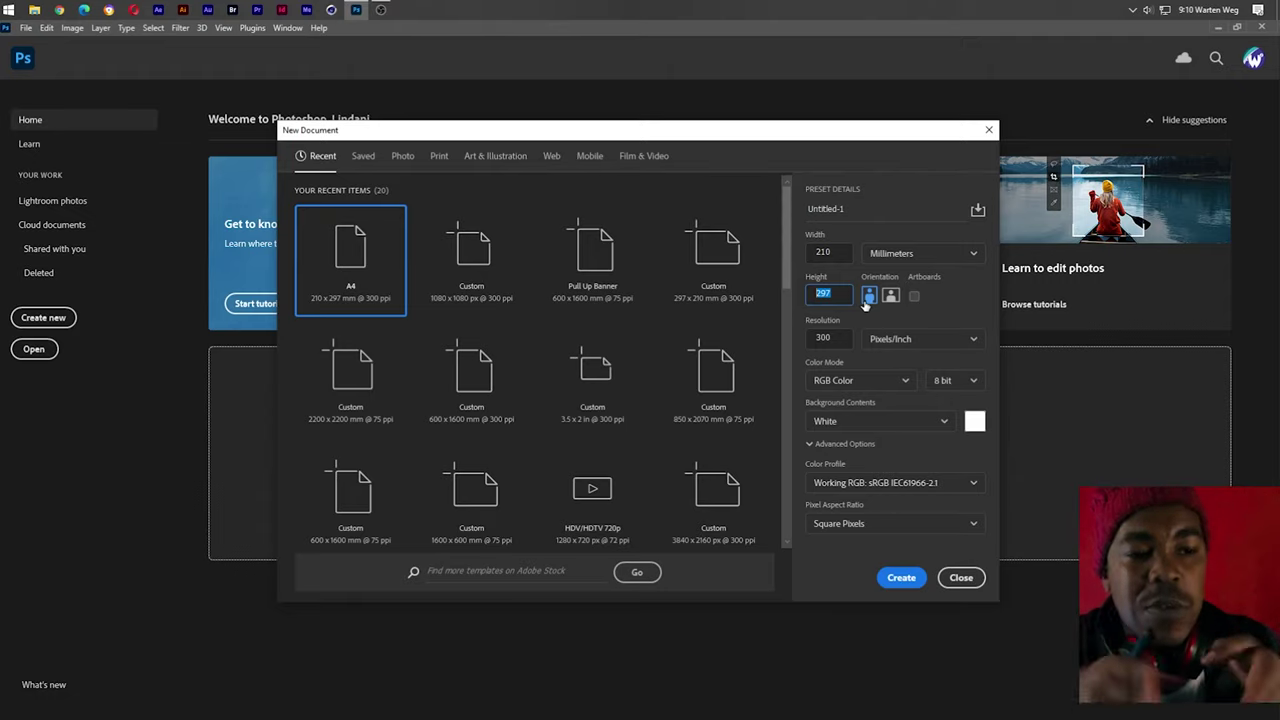
{"action": "key", "text": "Tab"}
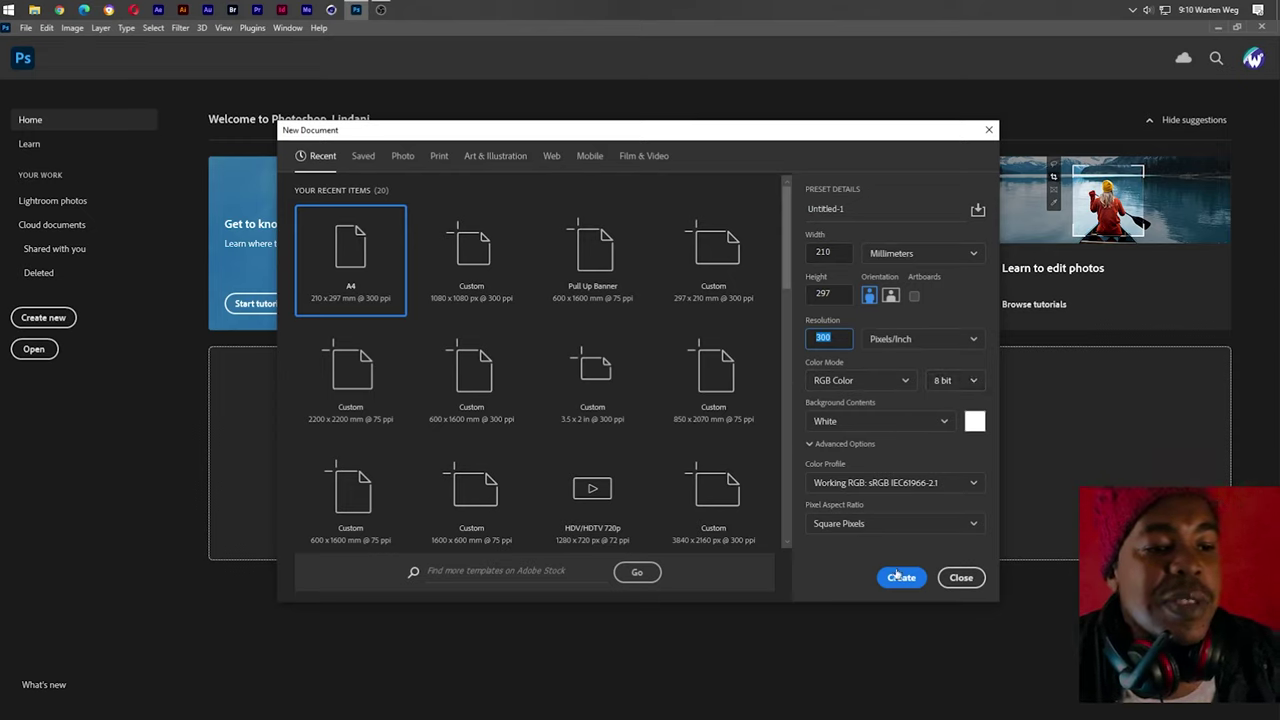
{"action": "left_click", "coordinate": [863, 210]}
{"action": "type", "text": "Ten"}
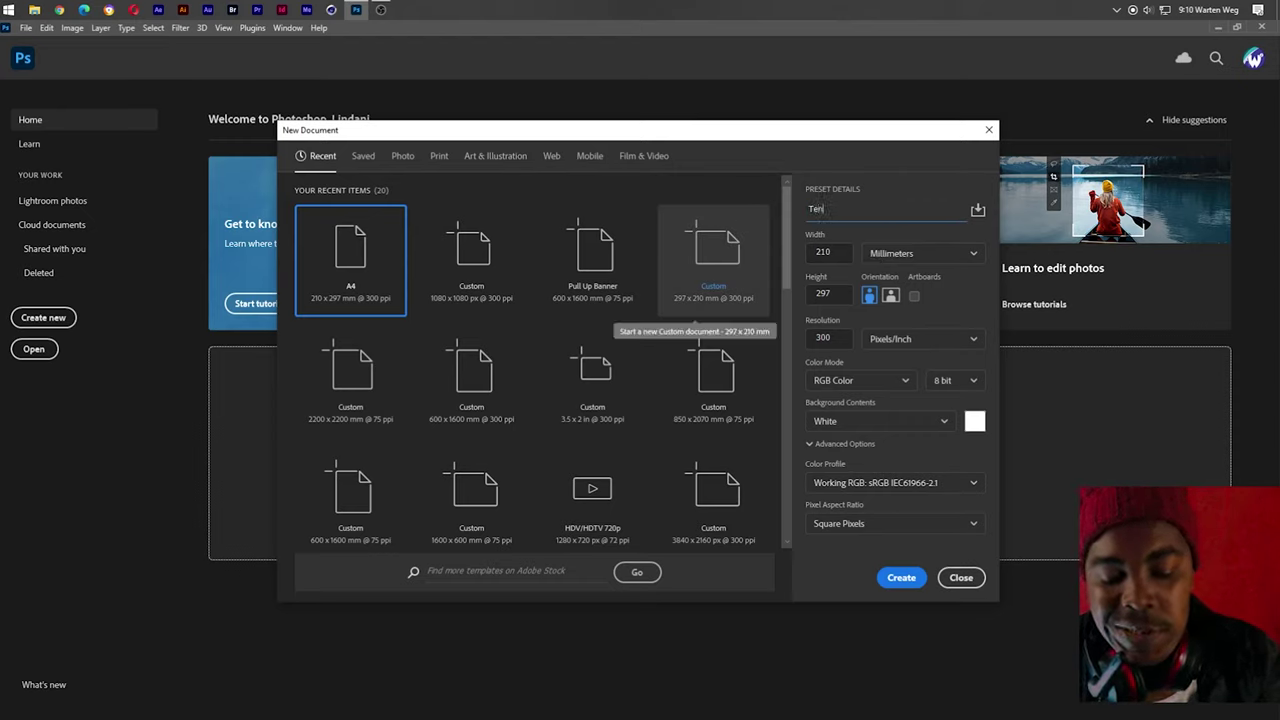
{"action": "type", "text": "nis"}
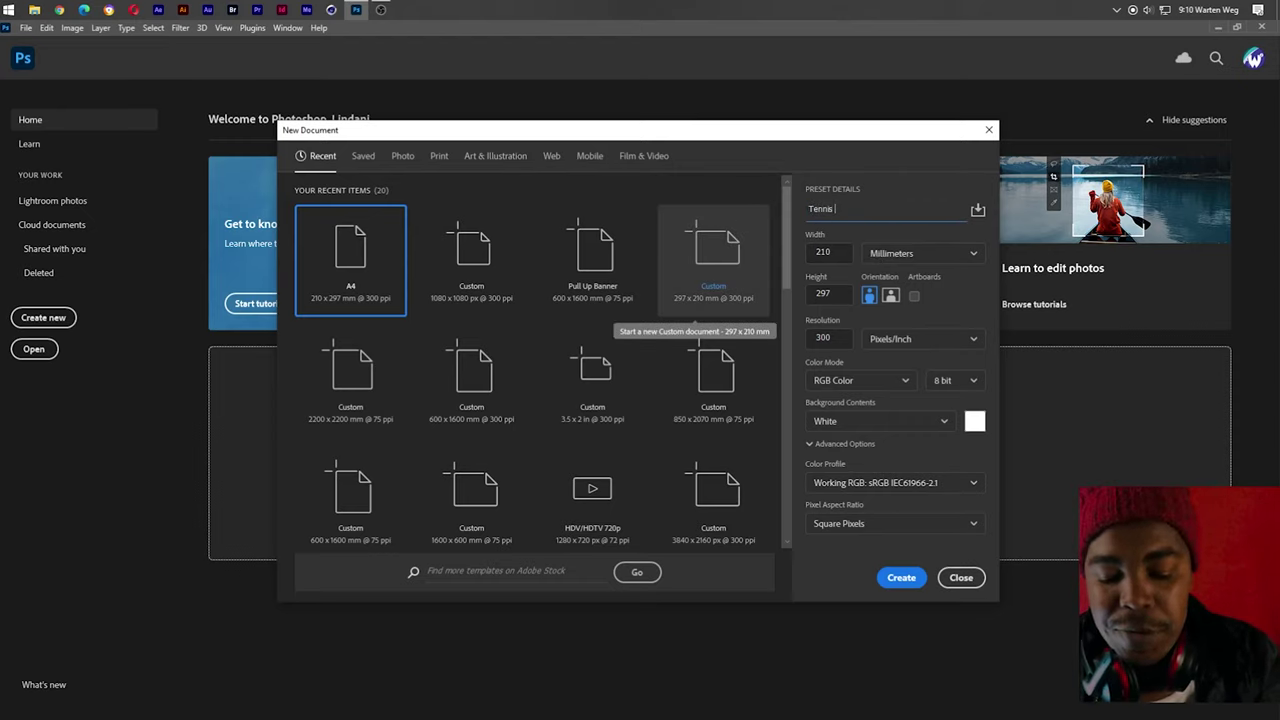
{"action": "type", "text": " Club"}
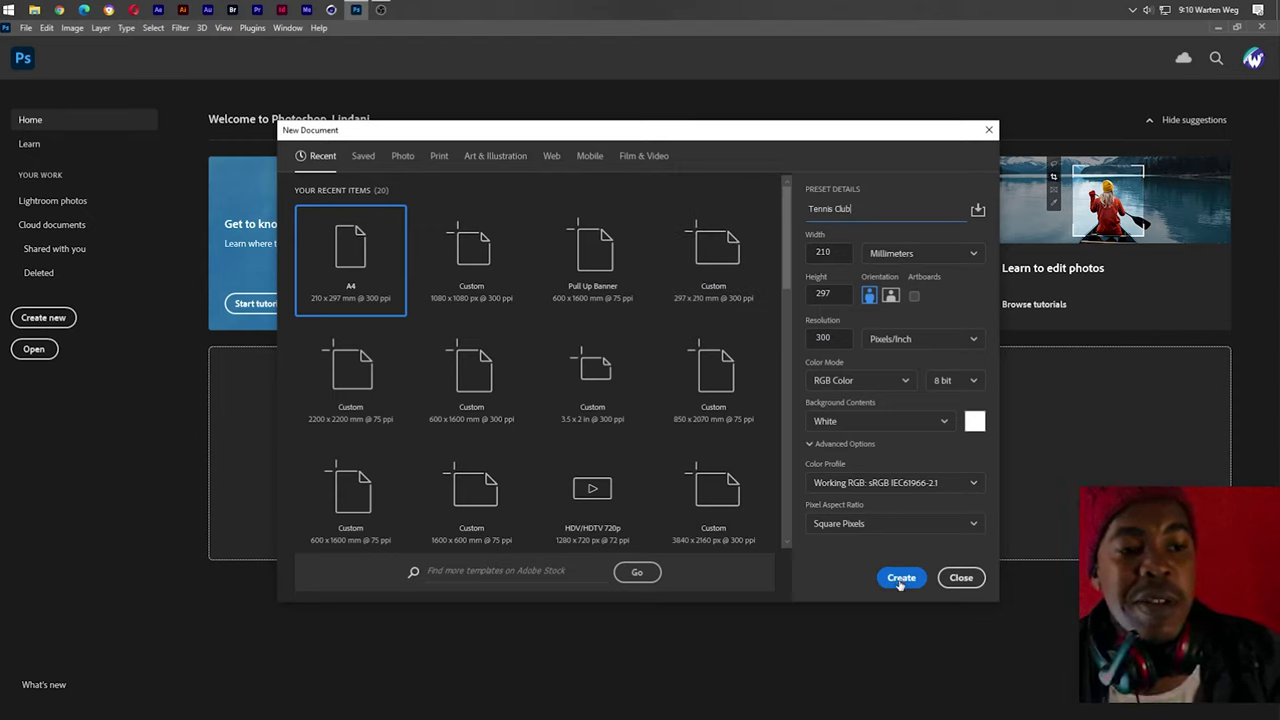
{"action": "left_click", "coordinate": [899, 583]}
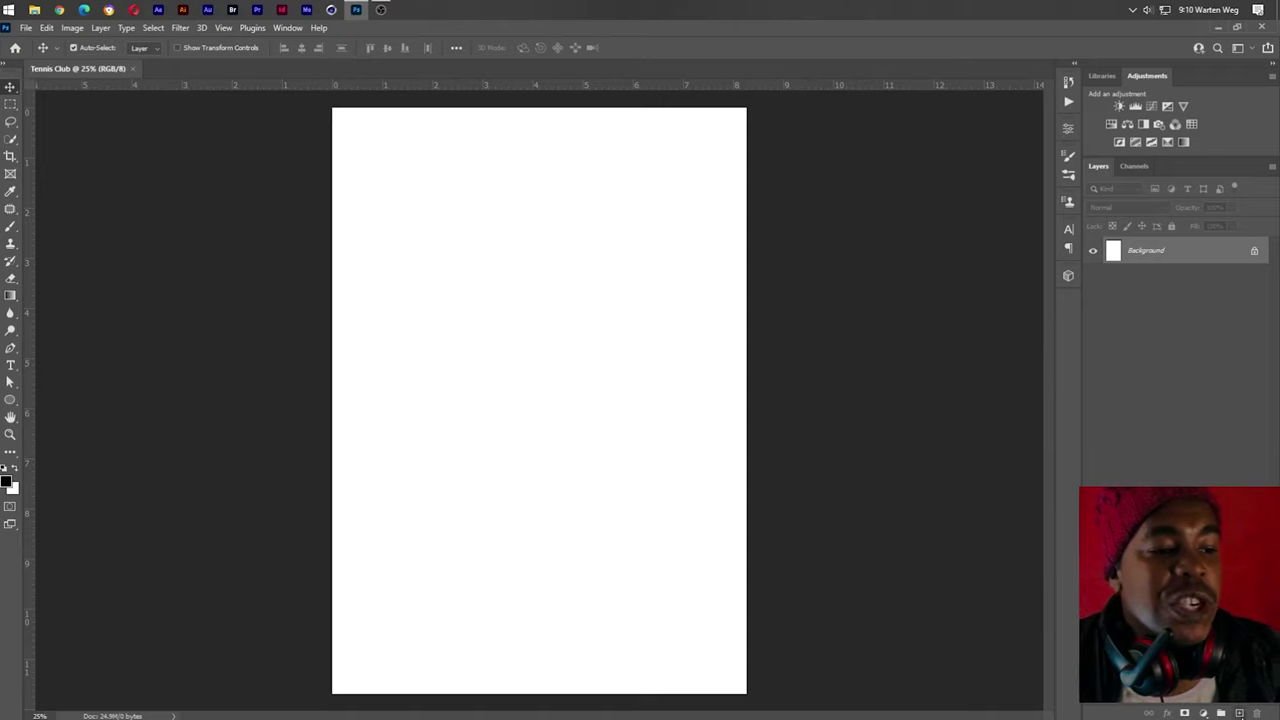
Add a bright yellow Solid Color fill layer (H 55, S 78, B 96) covering the page
{"action": "left_click", "coordinate": [1240, 713]}
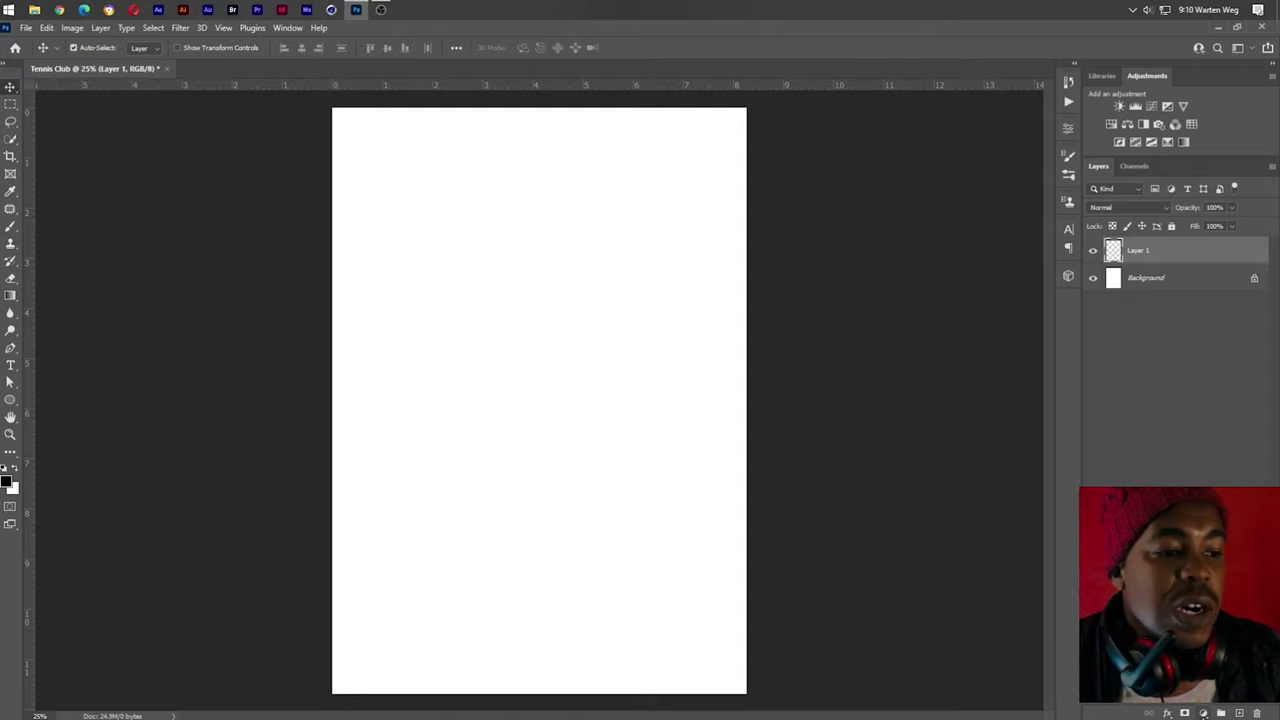
{"action": "left_click", "coordinate": [1203, 713]}
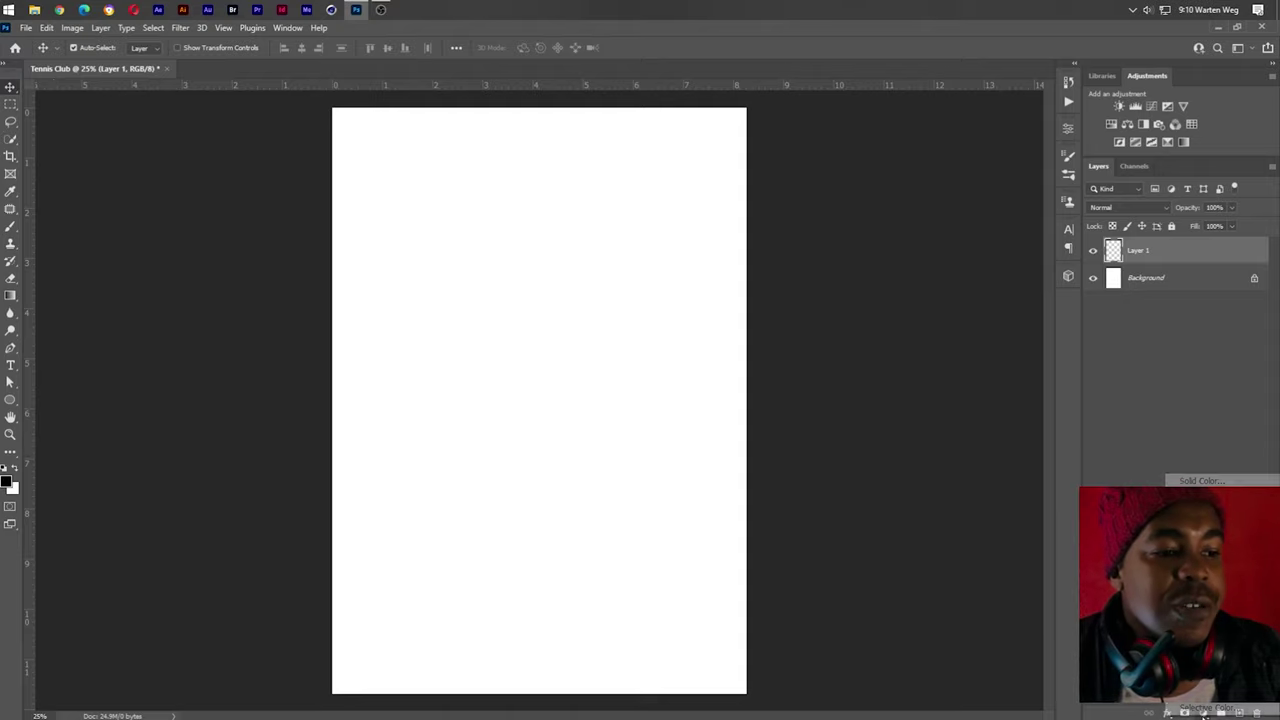
{"action": "left_click", "coordinate": [1207, 481]}
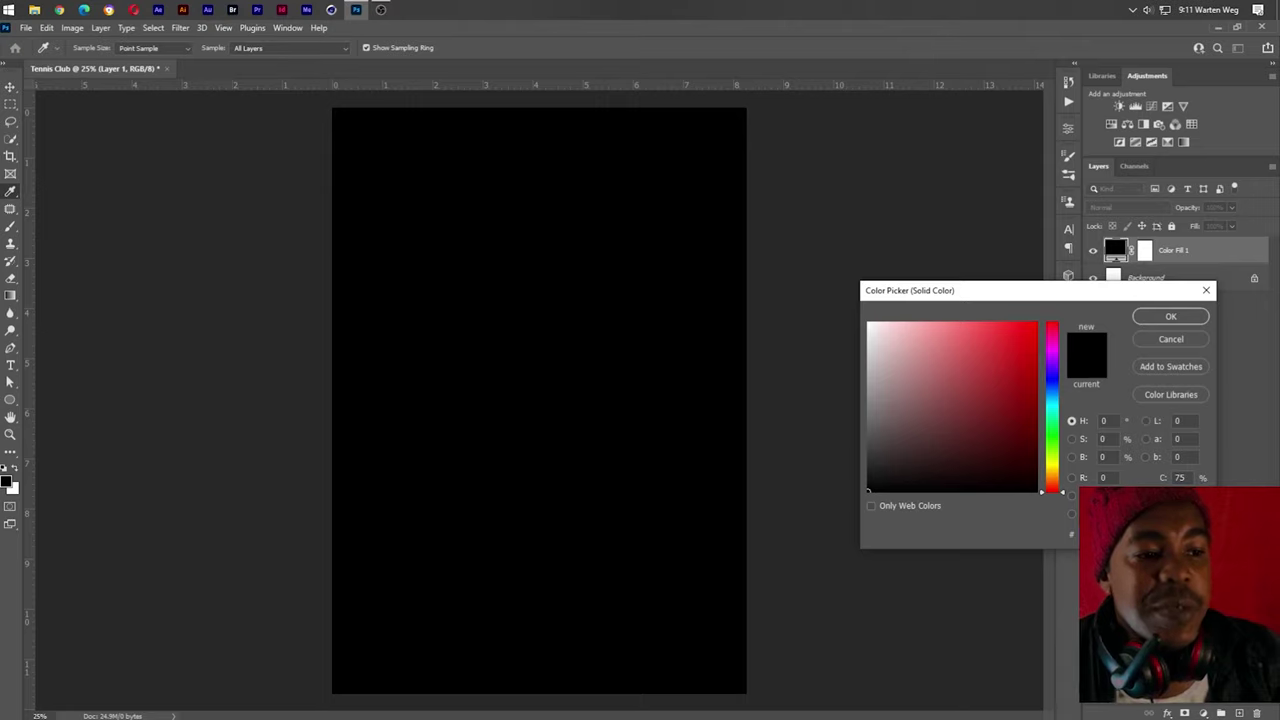
{"action": "type", "text": "000010"}
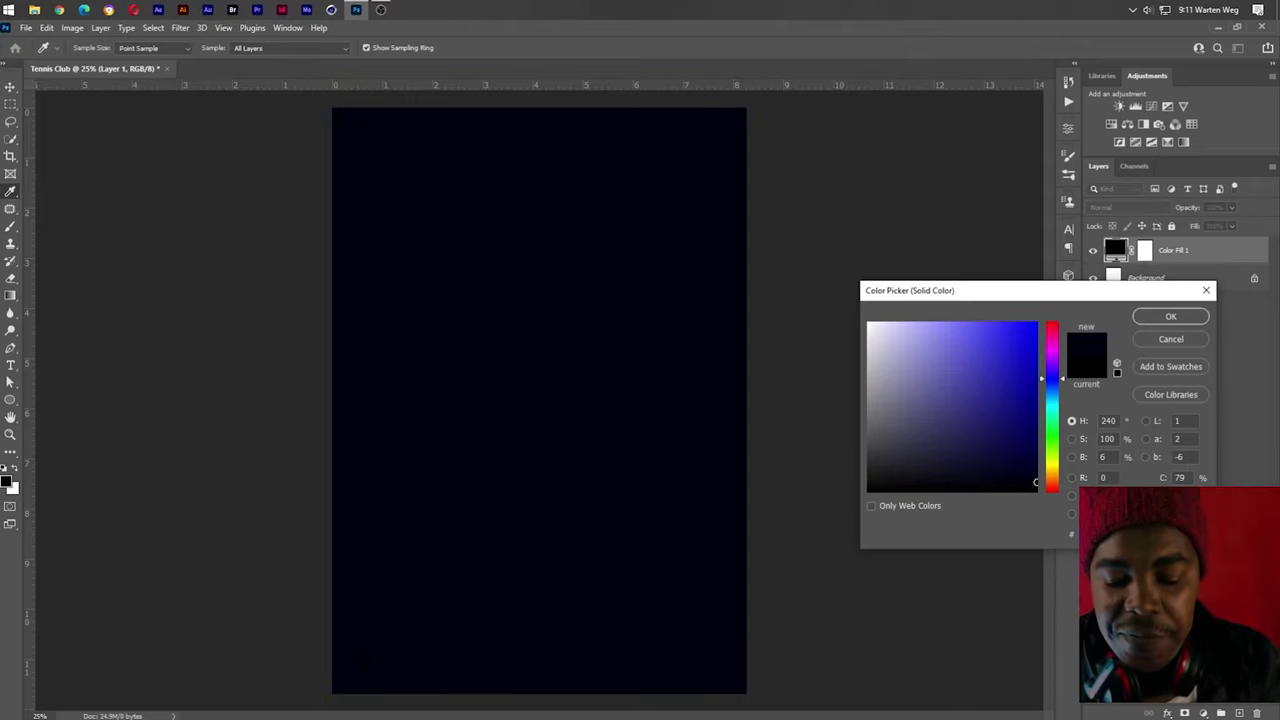
{"action": "left_click", "coordinate": [1036, 328]}
{"action": "type", "text": "ff55ee"}
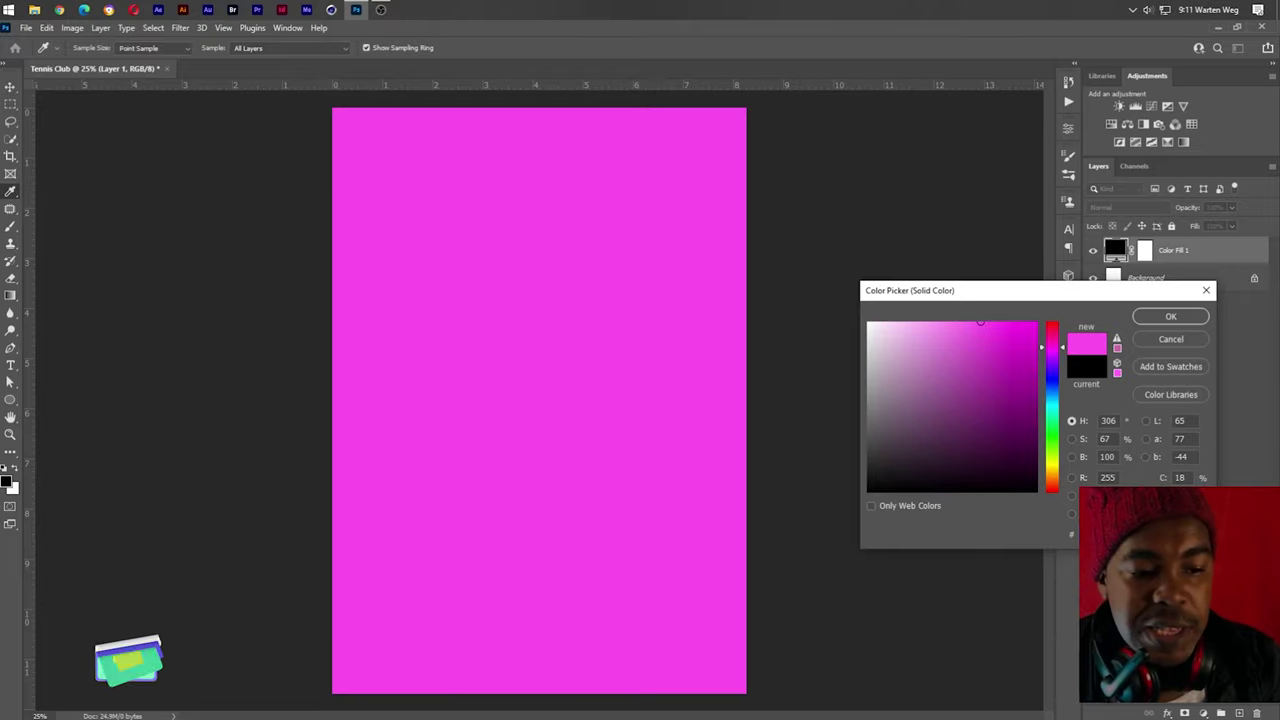
{"action": "type", "text": "00f5e4"}
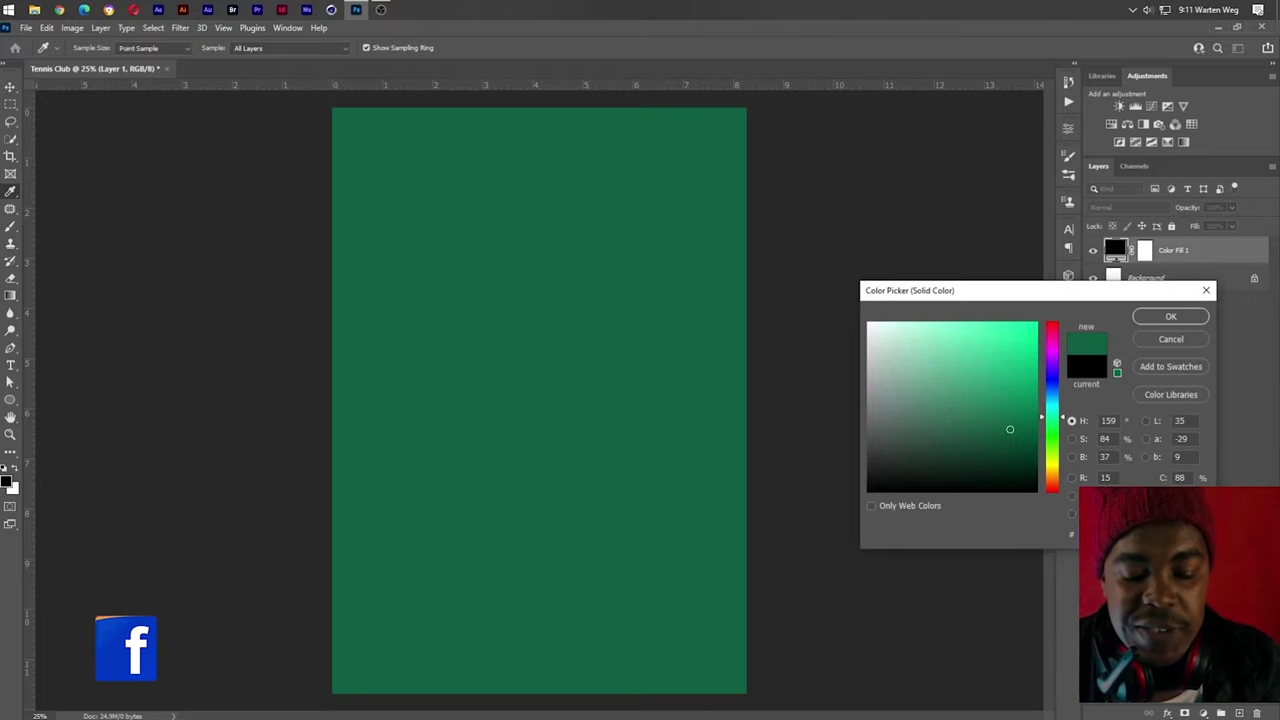
{"action": "type", "text": "f5e536"}
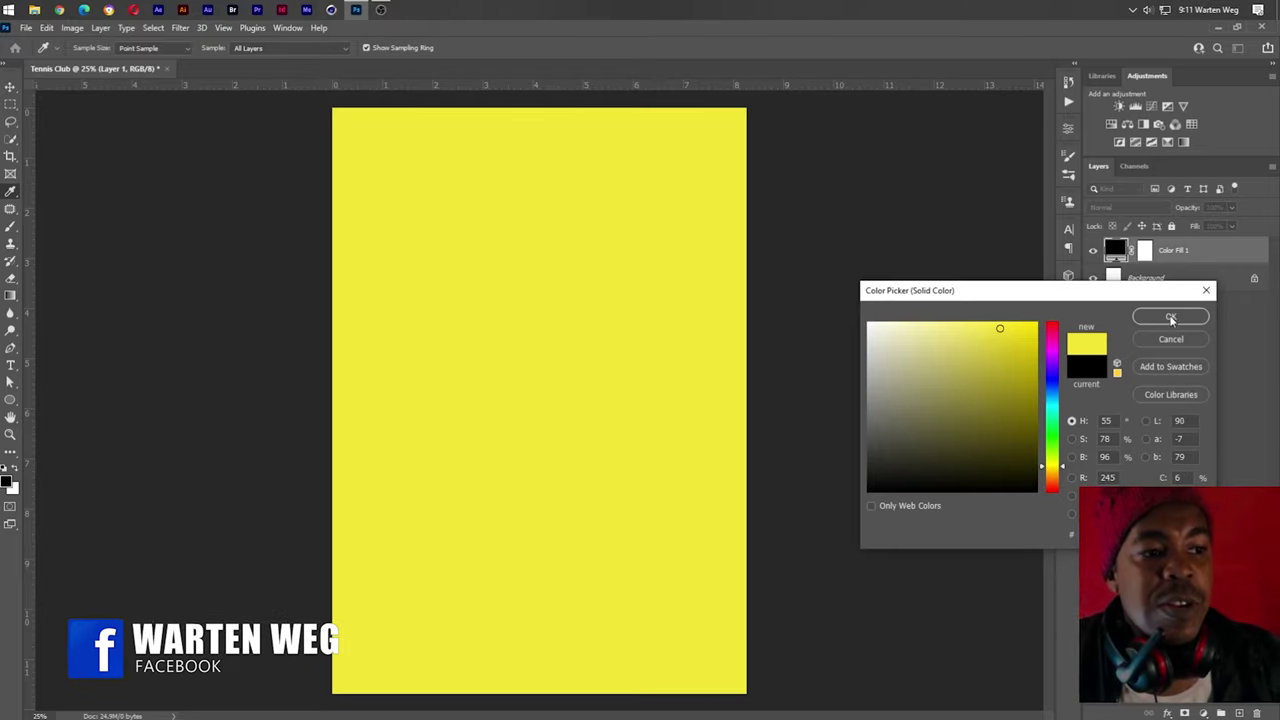
{"action": "left_click", "coordinate": [1170, 316]}
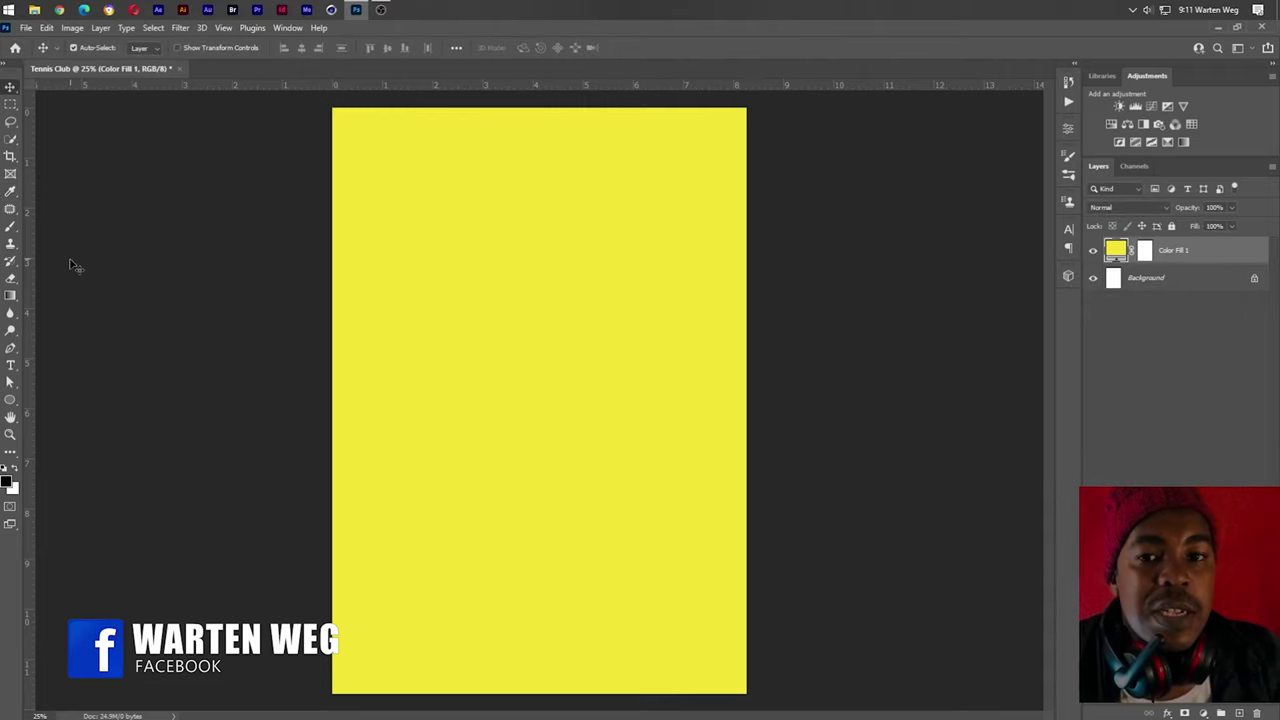
Draw a large rectangle, then stretch it wider and down past the page bottom
{"action": "right_click", "coordinate": [12, 403]}
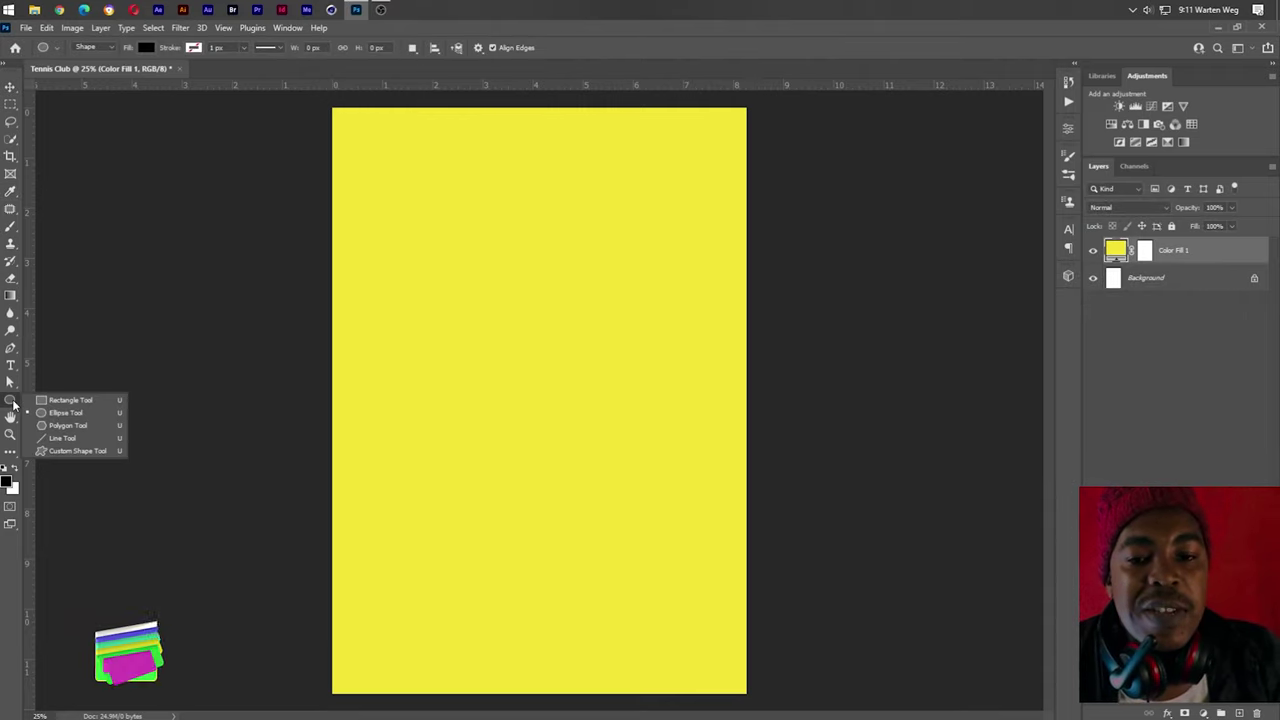
{"action": "left_click", "coordinate": [74, 405]}
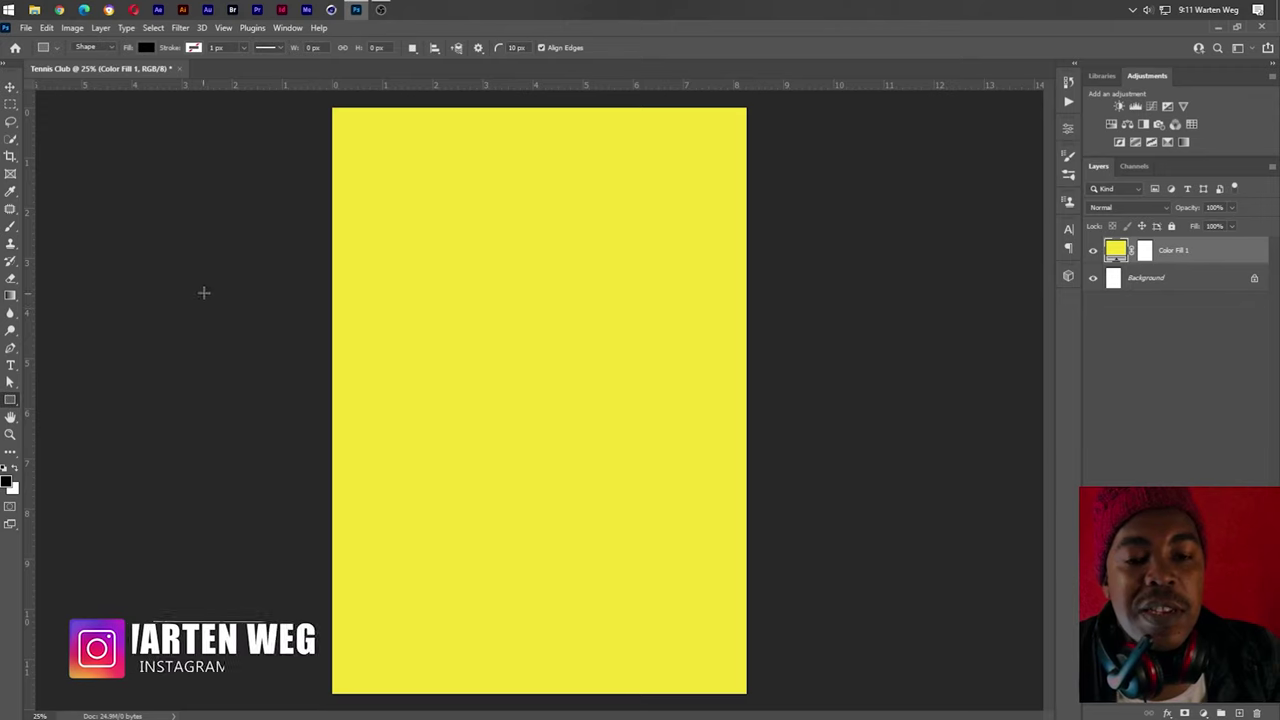
{"action": "left_click_drag", "start_coordinate": [164, 235], "coordinate": [862, 631]}
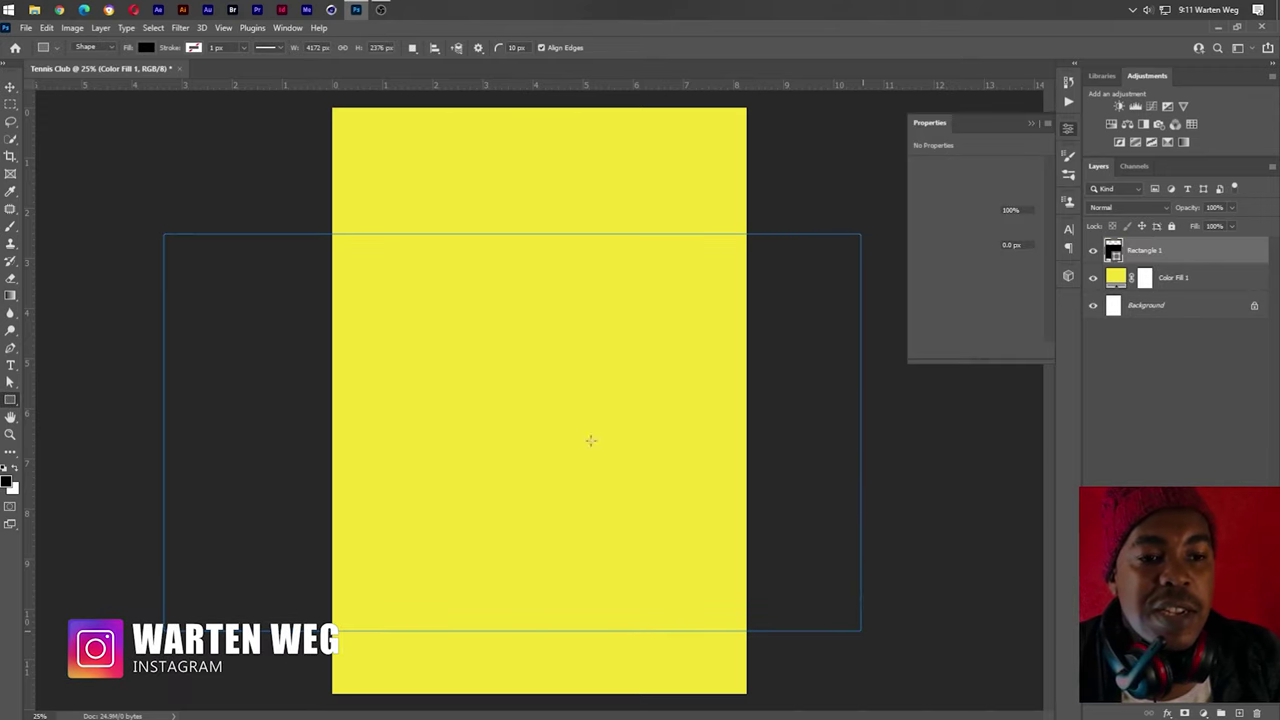
{"action": "scroll", "coordinate": [569, 415], "scroll_direction": "down", "scroll_amount": 2}
{"action": "scroll", "coordinate": [656, 438], "scroll_direction": "down", "scroll_amount": 1}
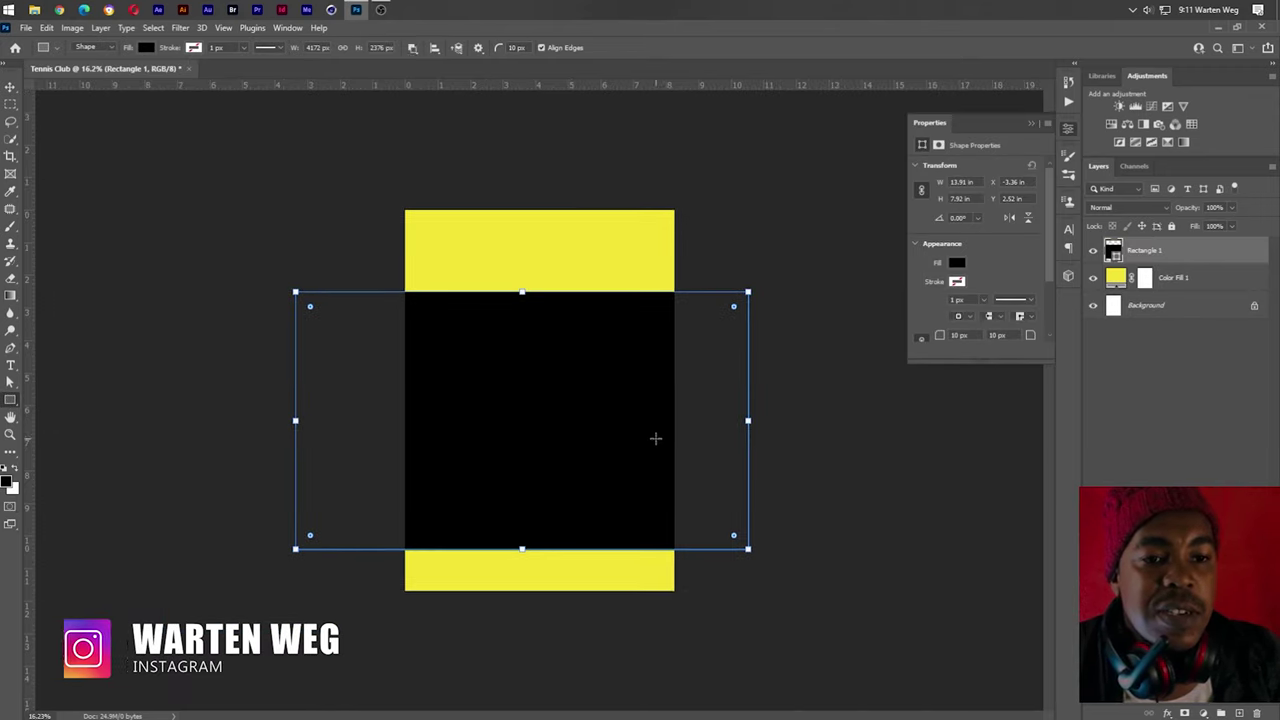
{"action": "left_click_drag", "start_coordinate": [749, 420], "coordinate": [904, 420]}
{"action": "left_click_drag", "start_coordinate": [600, 547], "coordinate": [600, 618]}
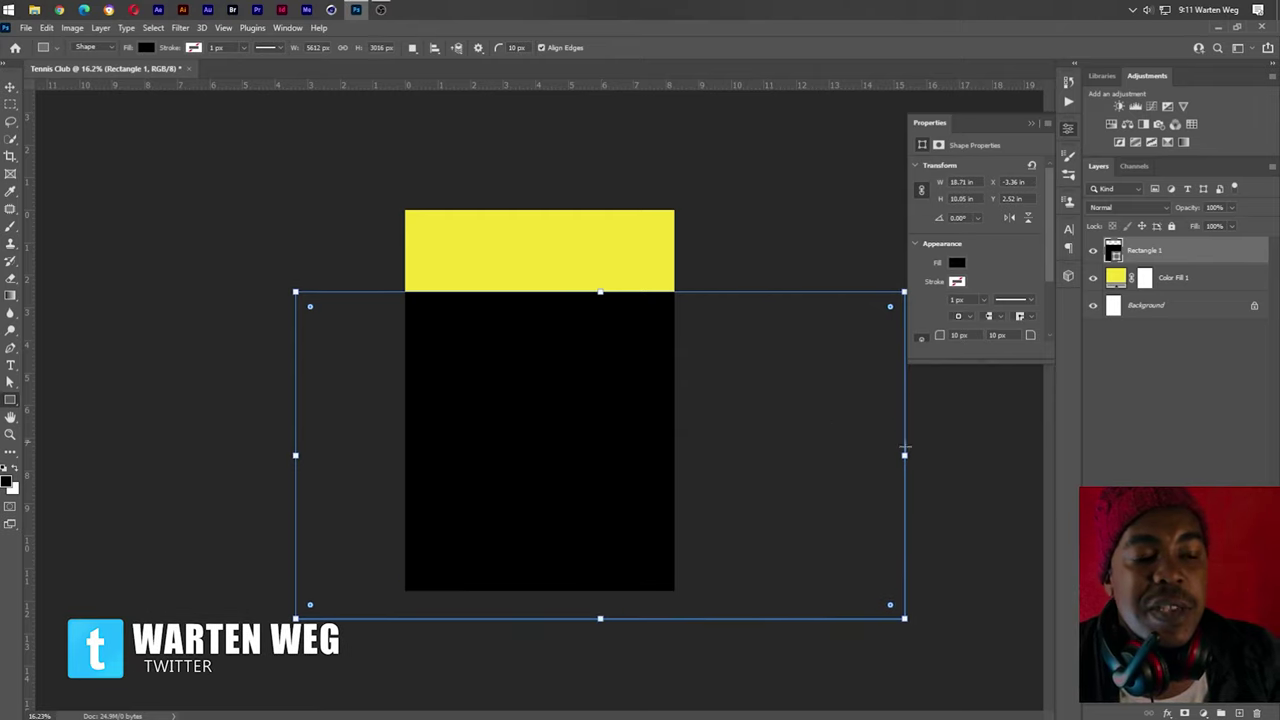
Tilt the rectangle about 20° and move it down-left, leaving a yellow band on top
{"action": "left_click_drag", "start_coordinate": [917, 457], "coordinate": [905, 564]}
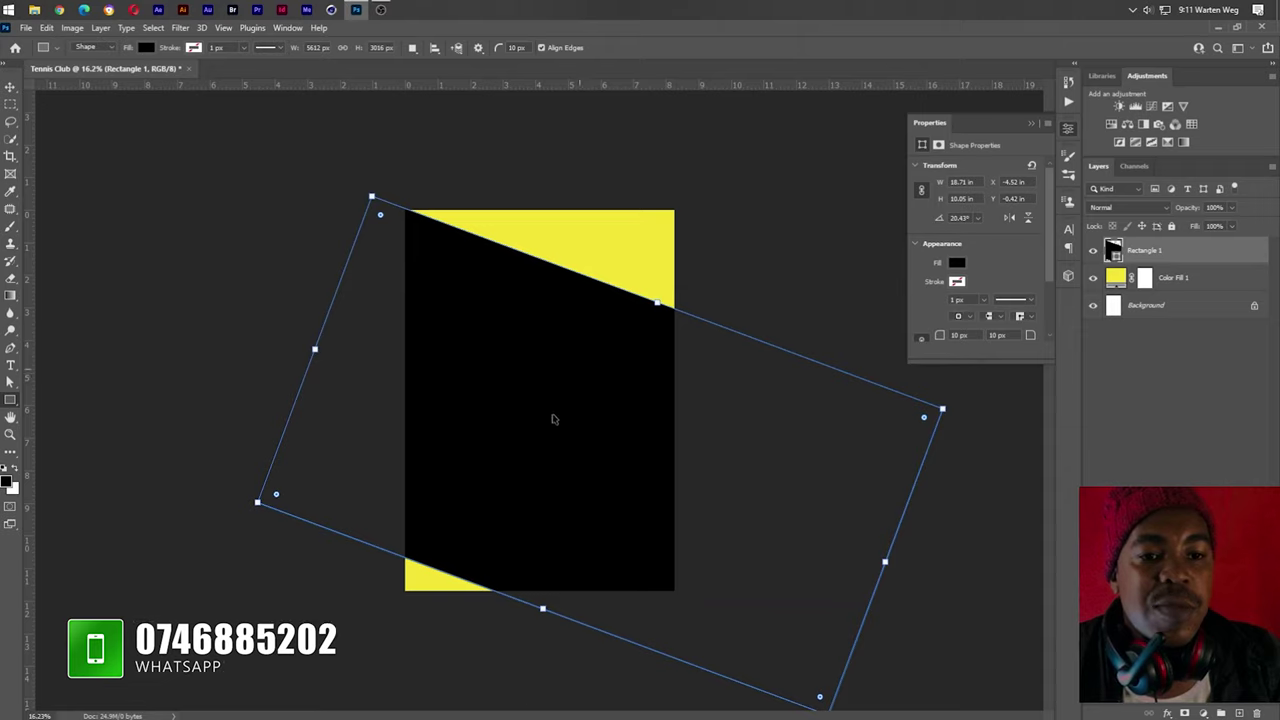
{"action": "left_click_drag", "start_coordinate": [585, 376], "coordinate": [524, 460]}
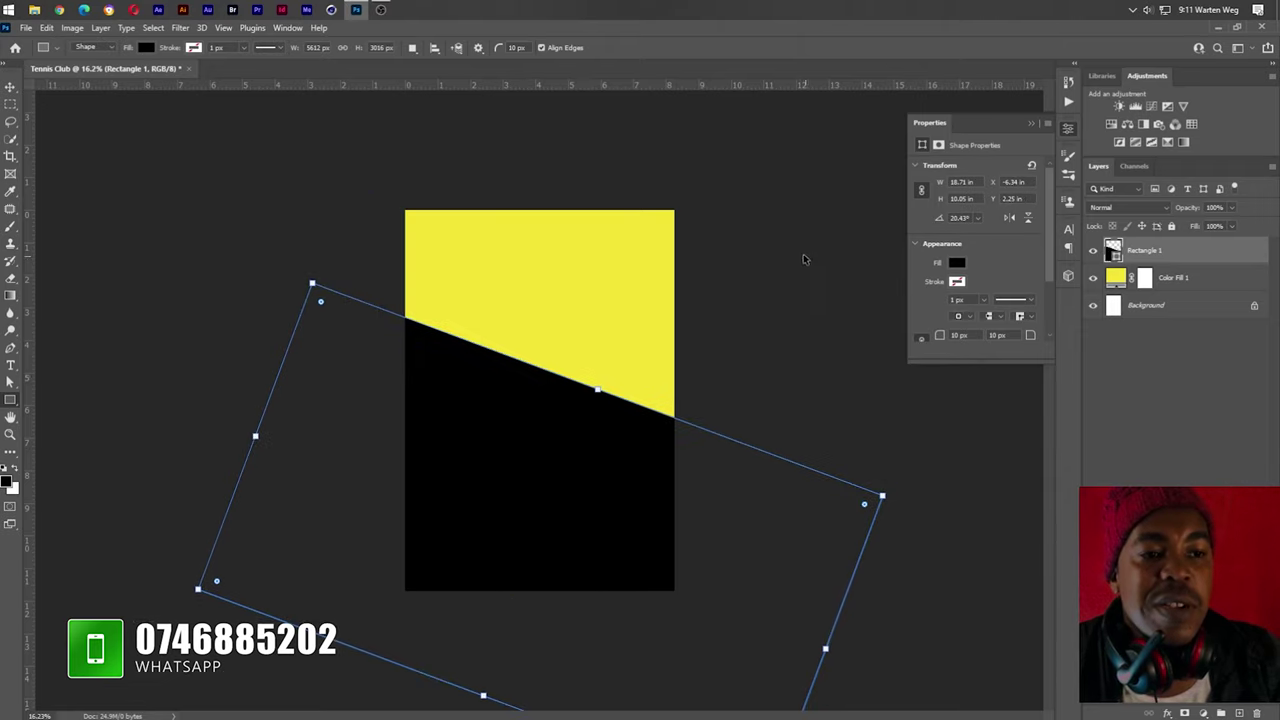
{"action": "key", "text": "Return"}
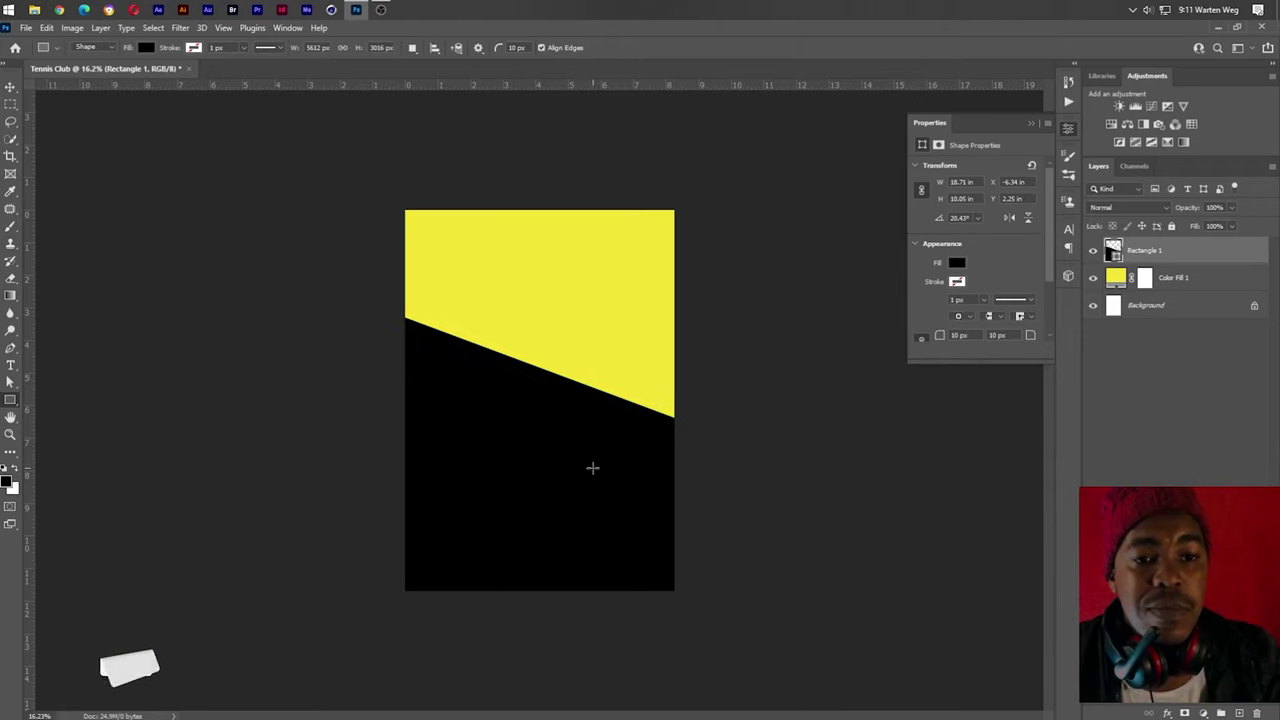
{"action": "scroll", "coordinate": [592, 467], "scroll_direction": "up", "scroll_amount": 1}
{"action": "scroll", "coordinate": [592, 465], "scroll_direction": "up", "scroll_amount": 1}
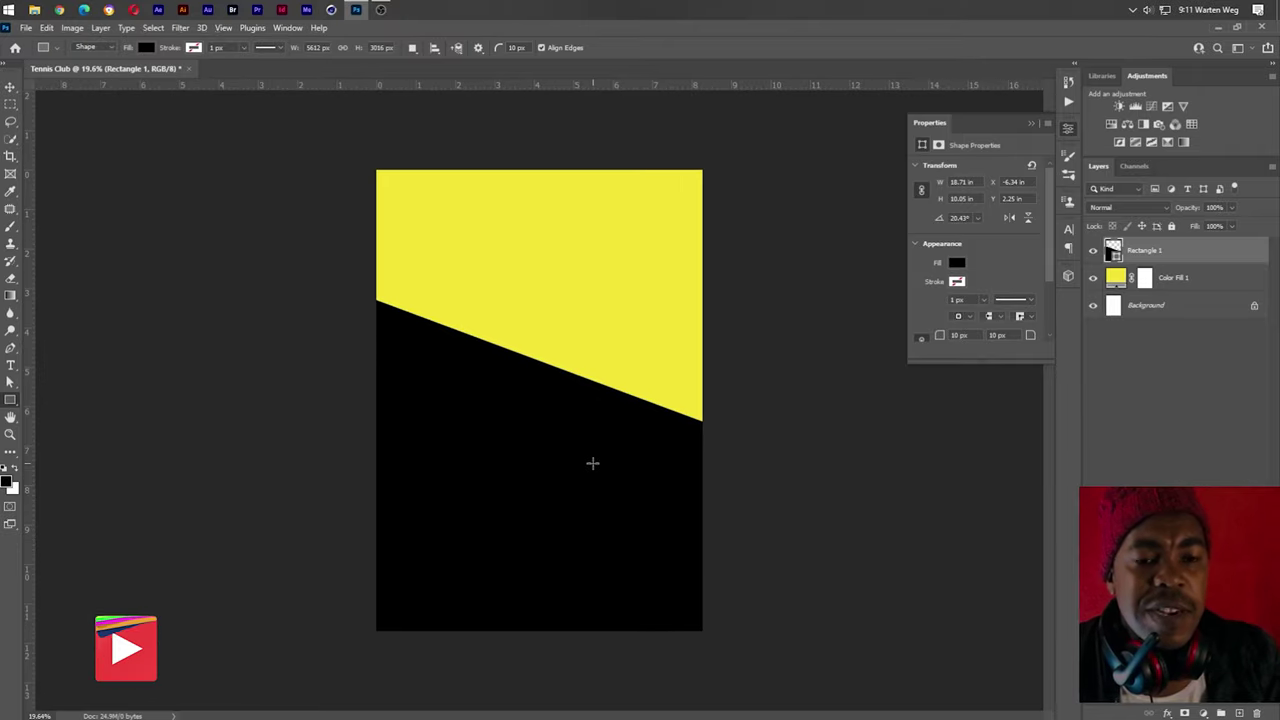
{"action": "scroll", "coordinate": [593, 460], "scroll_direction": "up", "scroll_amount": 1}
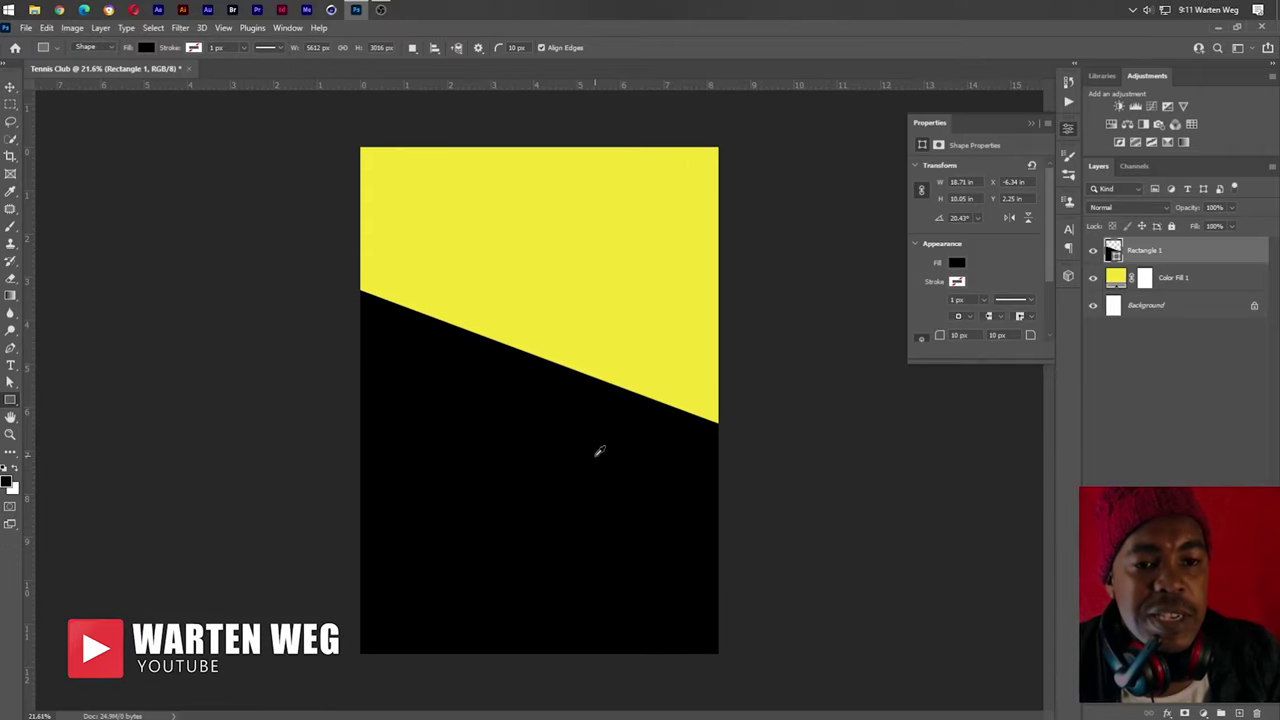
Recolour Rectangle 1 with the page's yellow, sampled from the canvas
{"action": "double_click", "coordinate": [1116, 253]}
{"action": "left_click", "coordinate": [608, 296]}
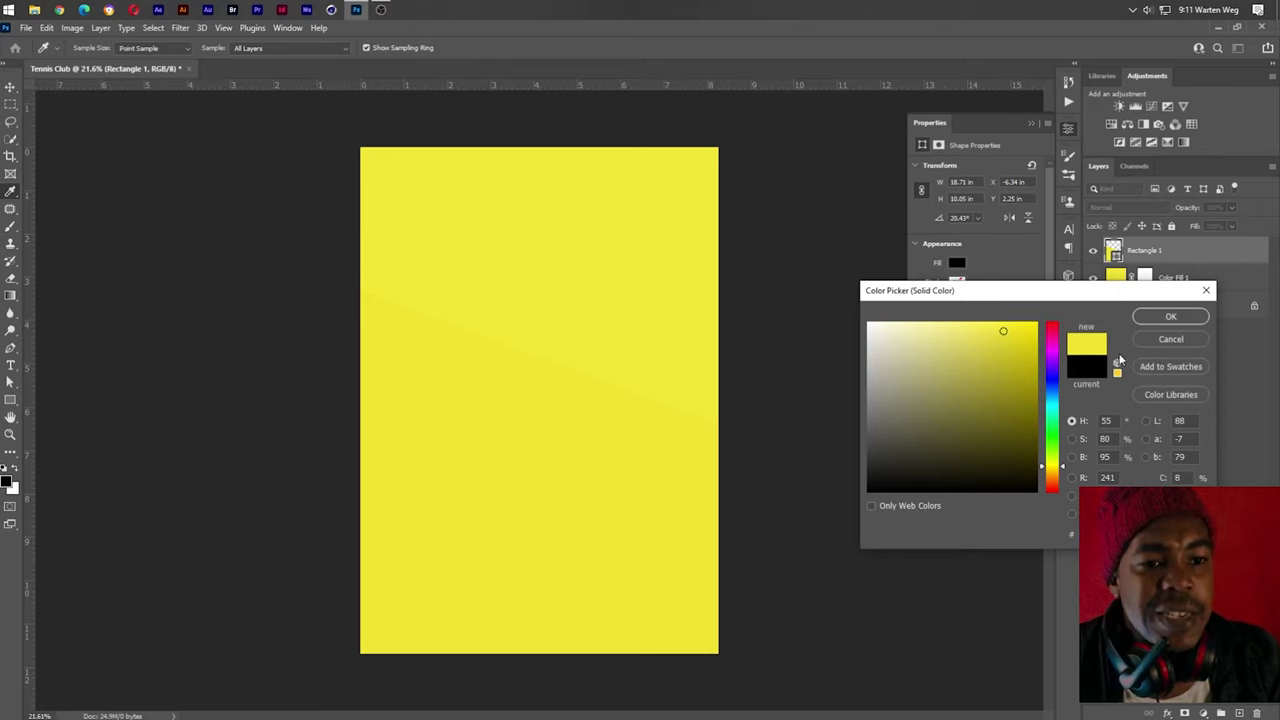
{"action": "left_click", "coordinate": [1150, 317]}
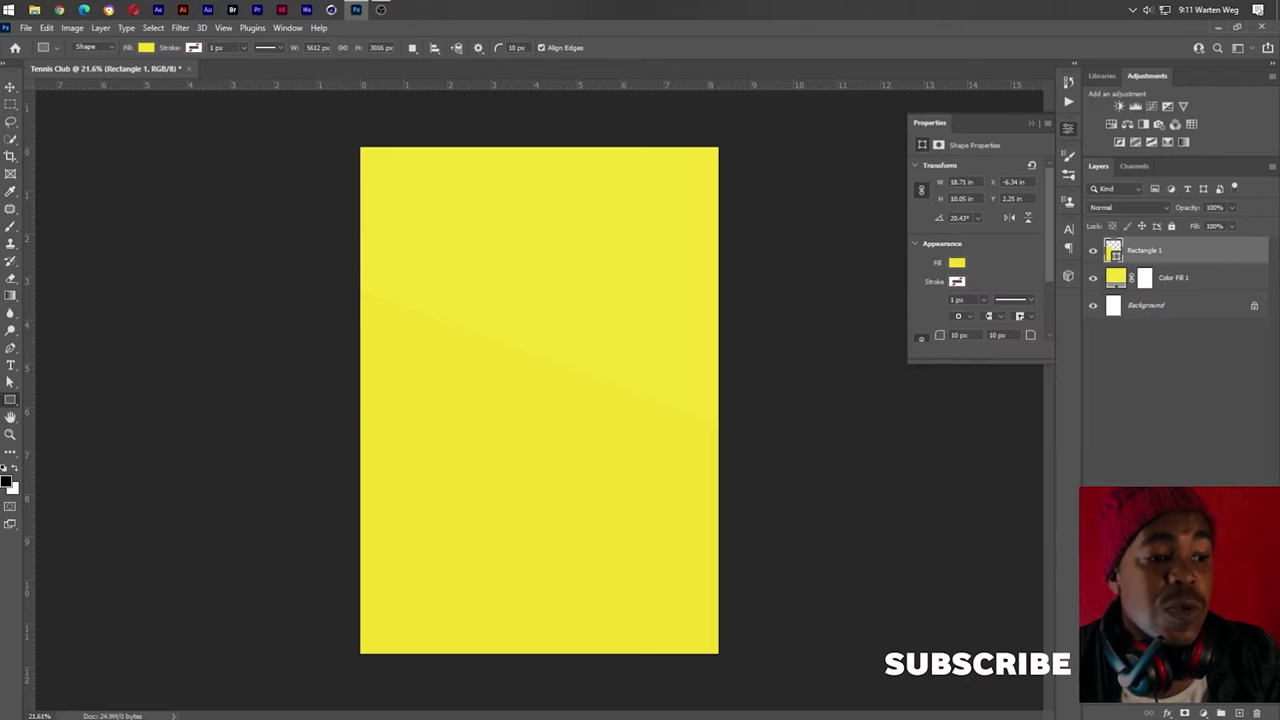
Add a subtle drop shadow to Rectangle 1 at -72° with 23% opacity
{"action": "left_click", "coordinate": [1168, 713]}
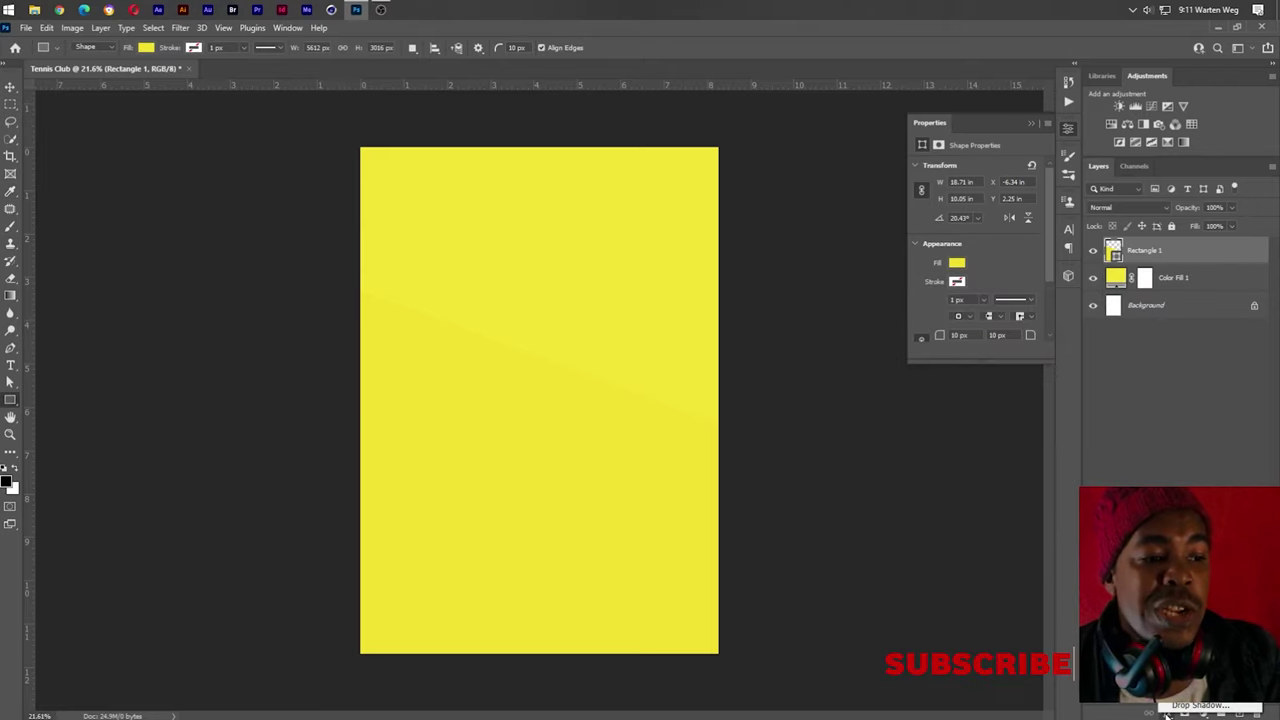
{"action": "left_click", "coordinate": [1180, 707]}
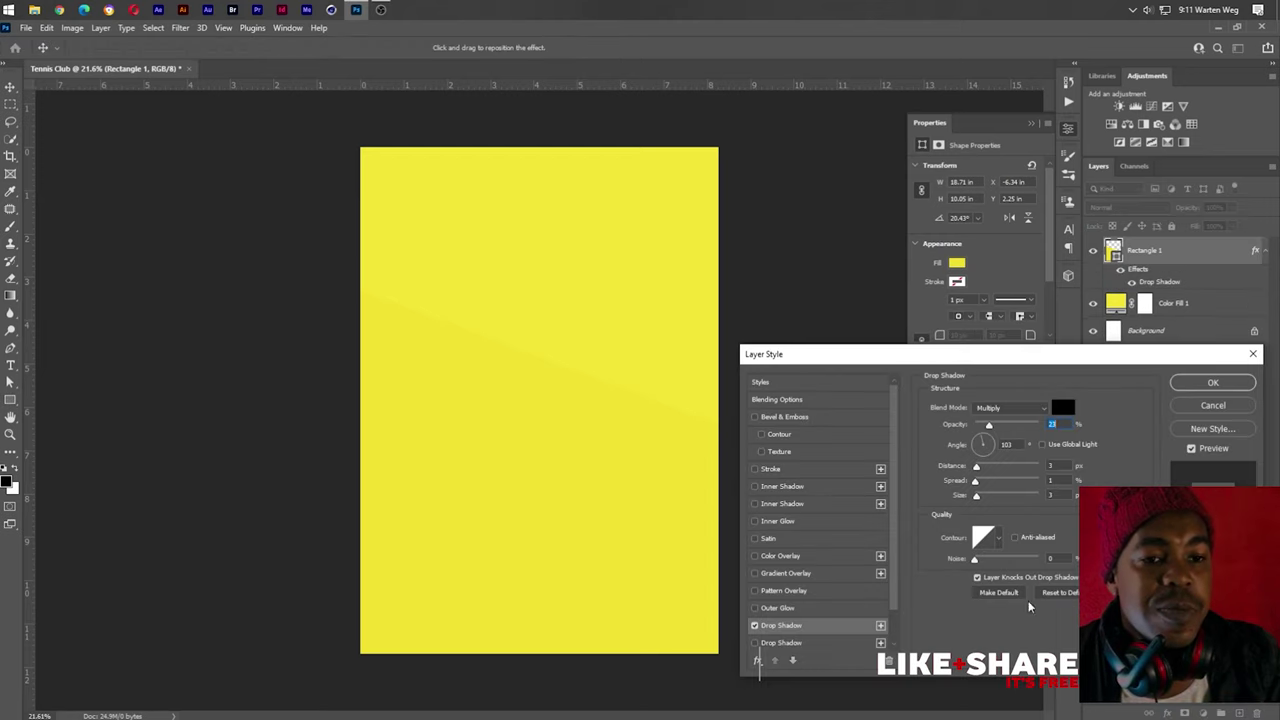
{"action": "left_click_drag", "start_coordinate": [978, 452], "coordinate": [988, 459]}
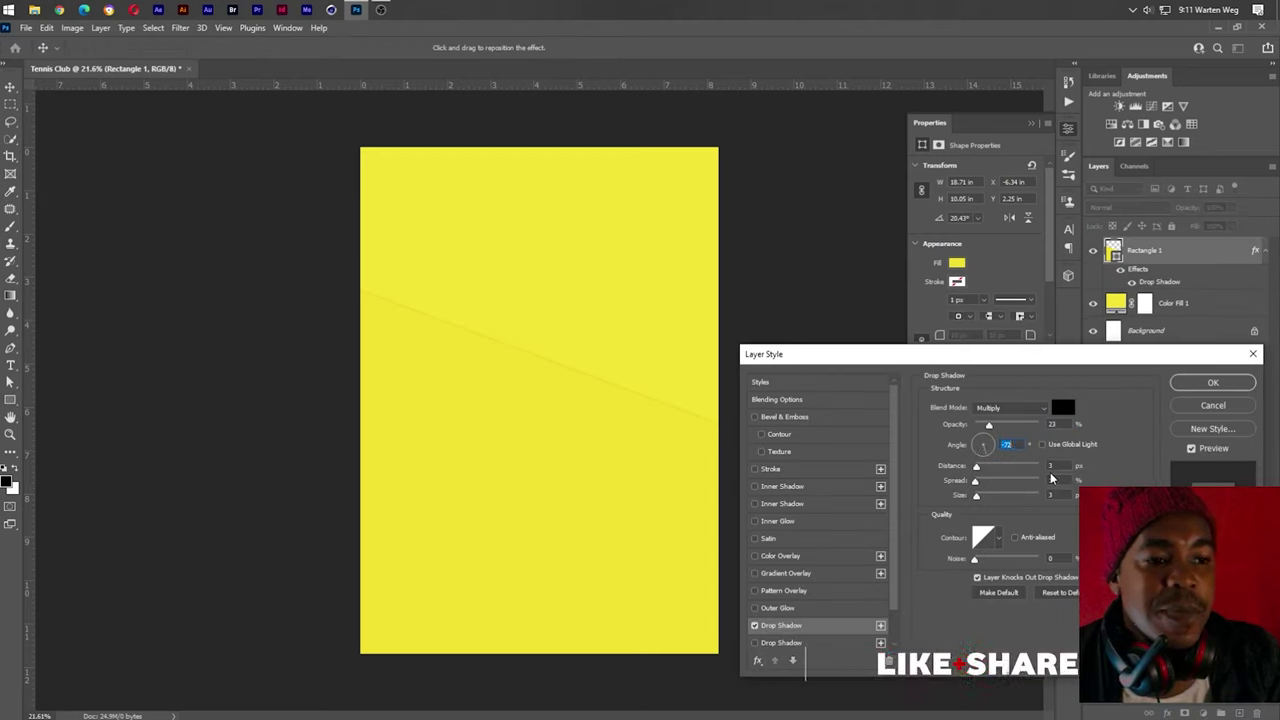
{"action": "key", "text": "Tab"}
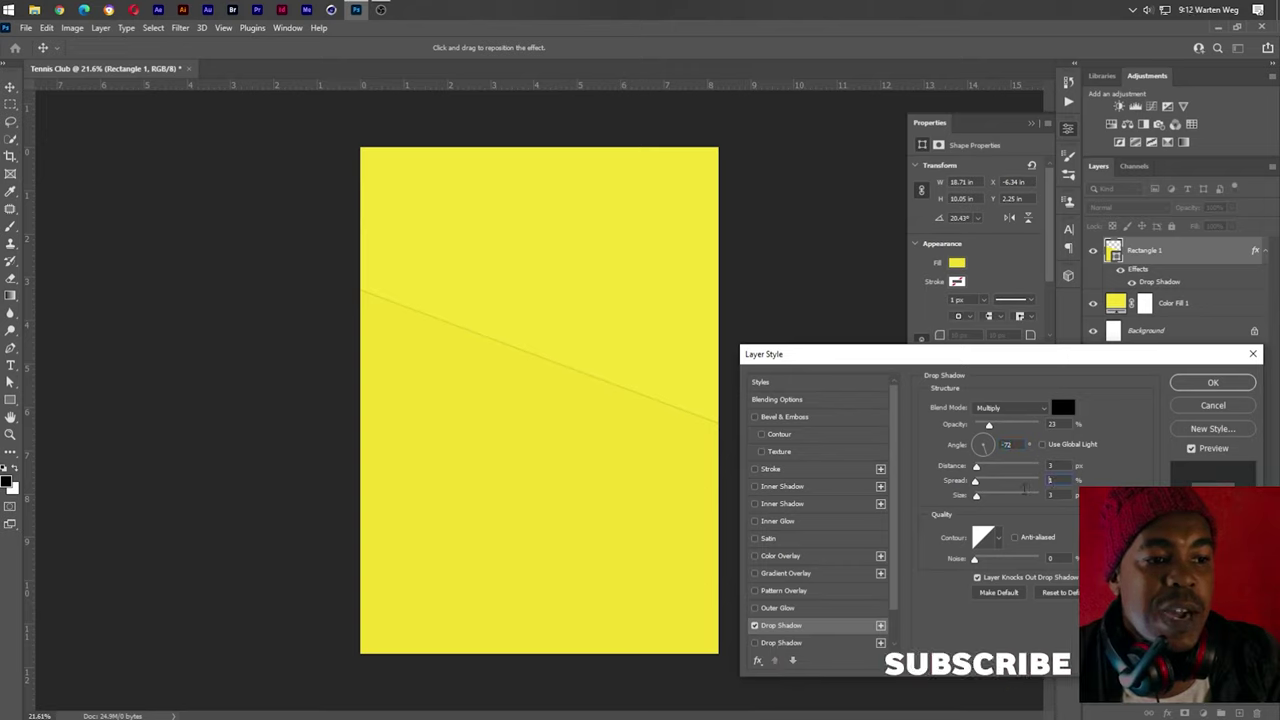
{"action": "key", "text": "Tab"}
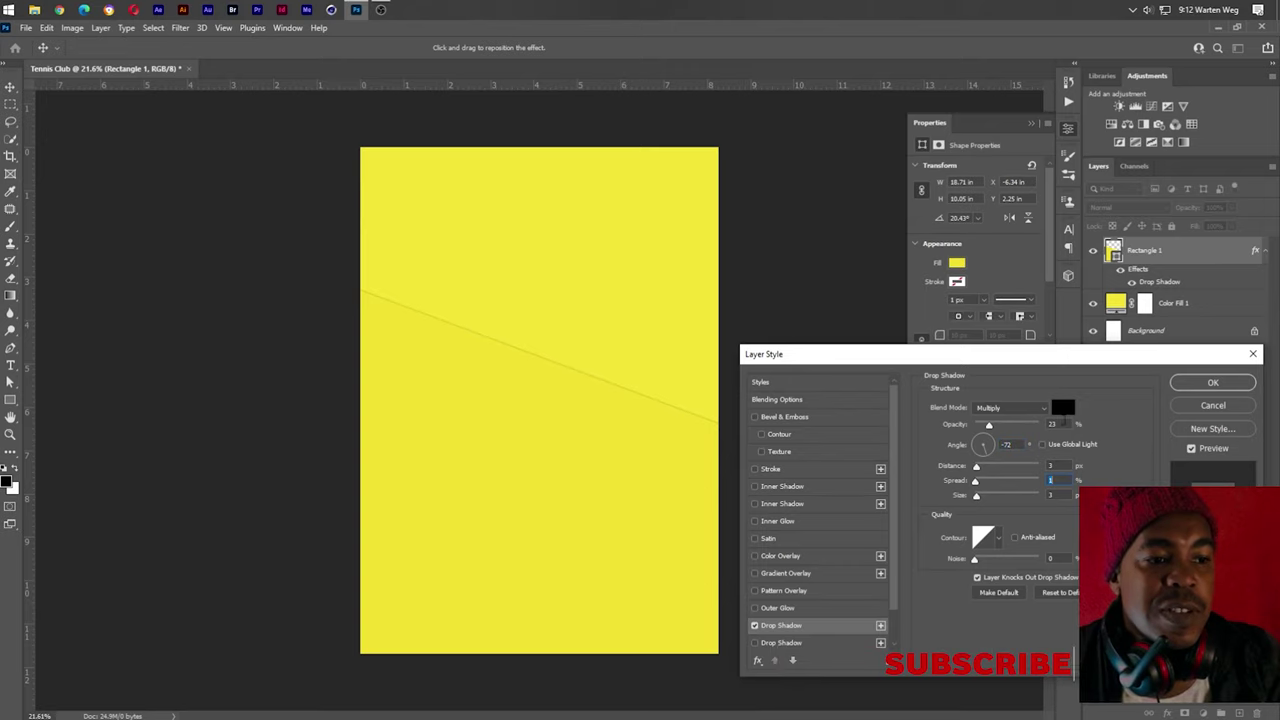
{"action": "double_click", "coordinate": [1054, 424]}
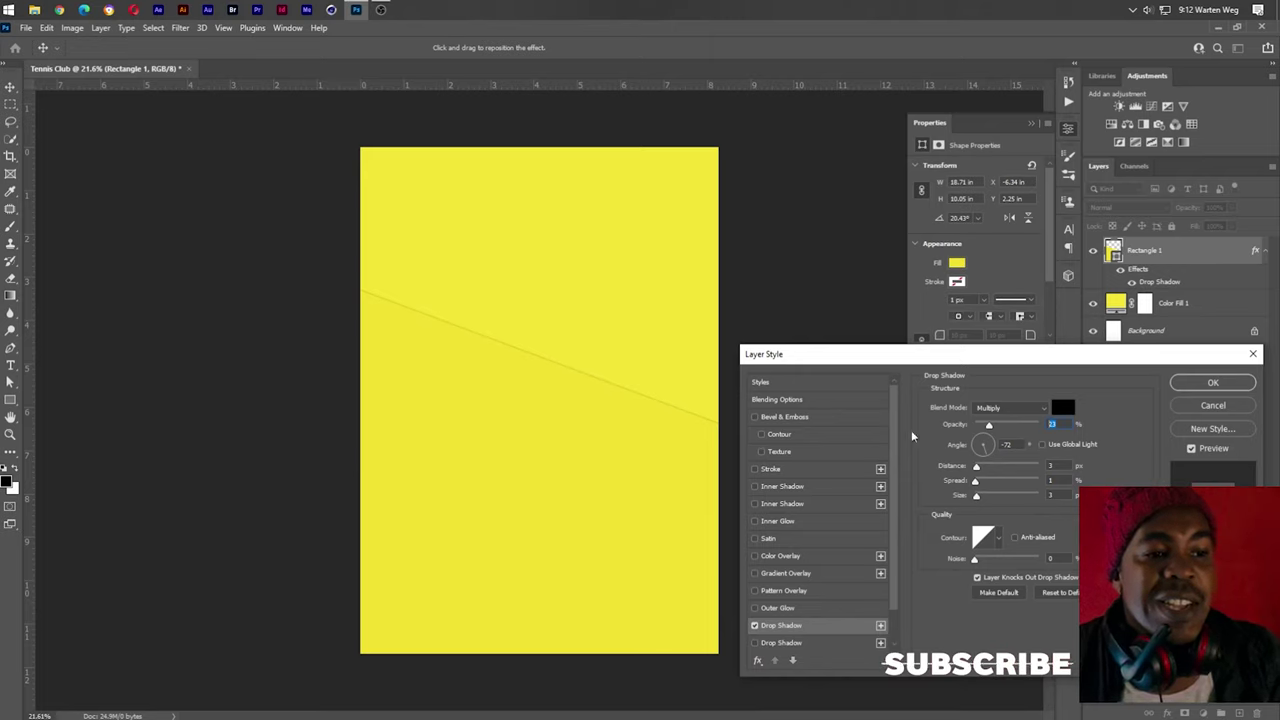
{"action": "left_click", "coordinate": [1190, 389]}
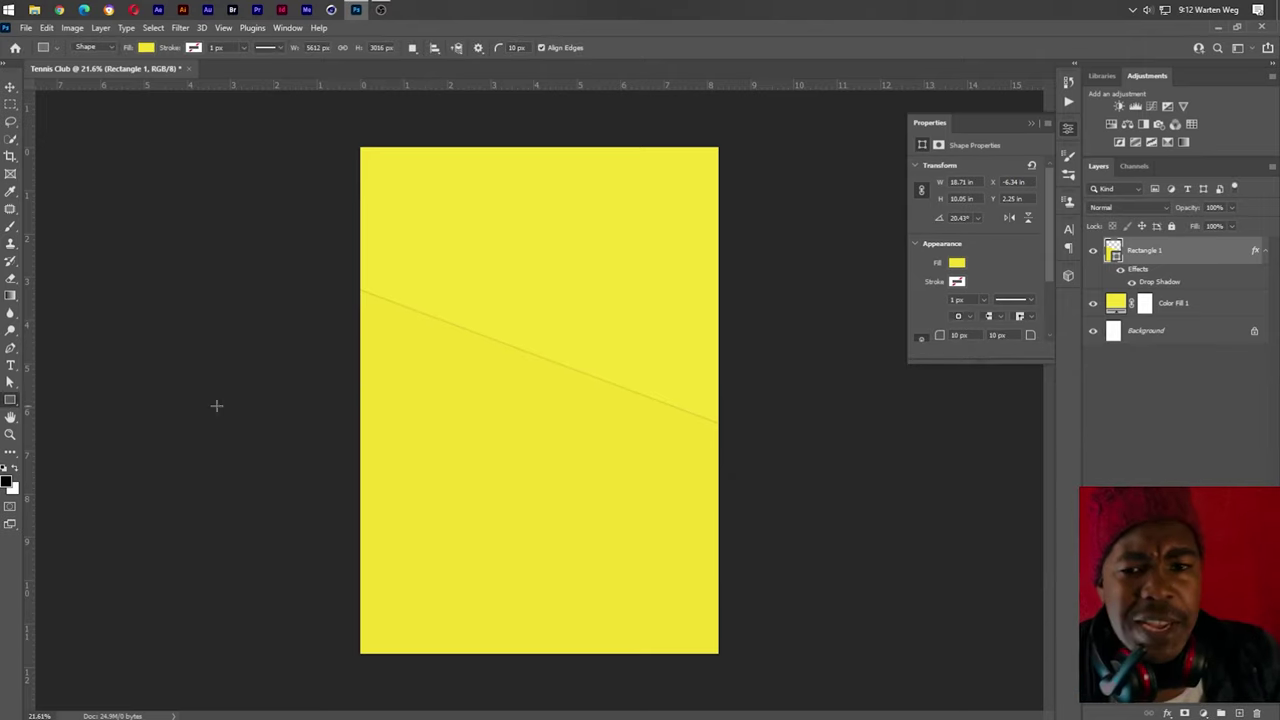
Draw a closed curved path with the Pen tool across the middle of the poster
{"action": "left_click", "coordinate": [11, 347]}
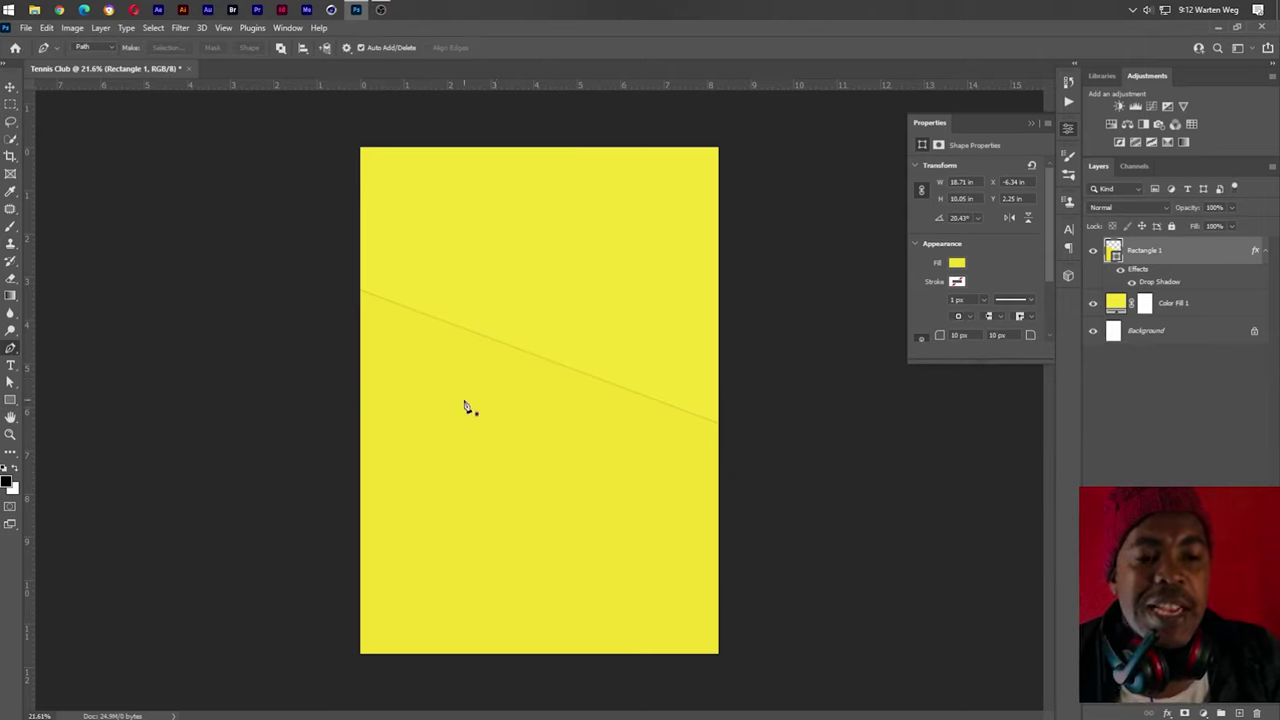
{"action": "left_click", "coordinate": [455, 457]}
{"action": "left_click_drag", "start_coordinate": [461, 294], "coordinate": [519, 269]}
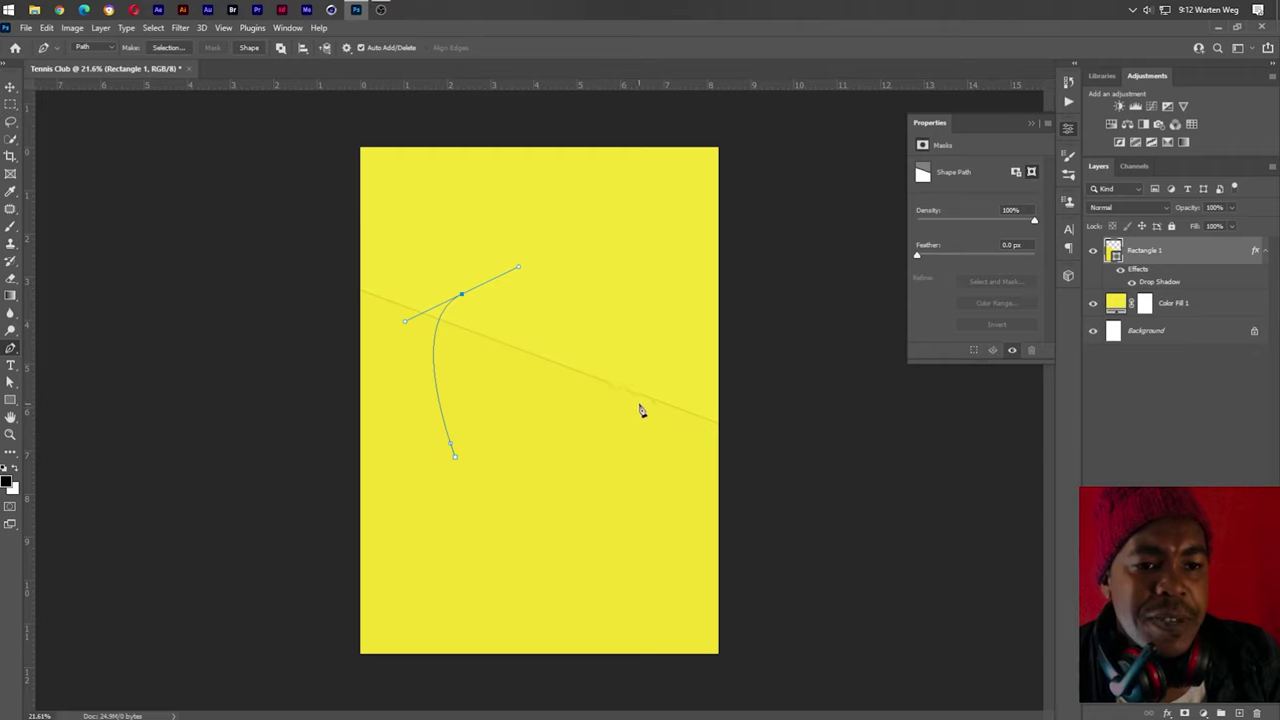
{"action": "mouse_move", "coordinate": [641, 410]}
{"action": "left_mouse_down"}
{"action": "mouse_move", "coordinate": [637, 451]}
{"action": "mouse_move", "coordinate": [608, 491]}
{"action": "left_mouse_up"}
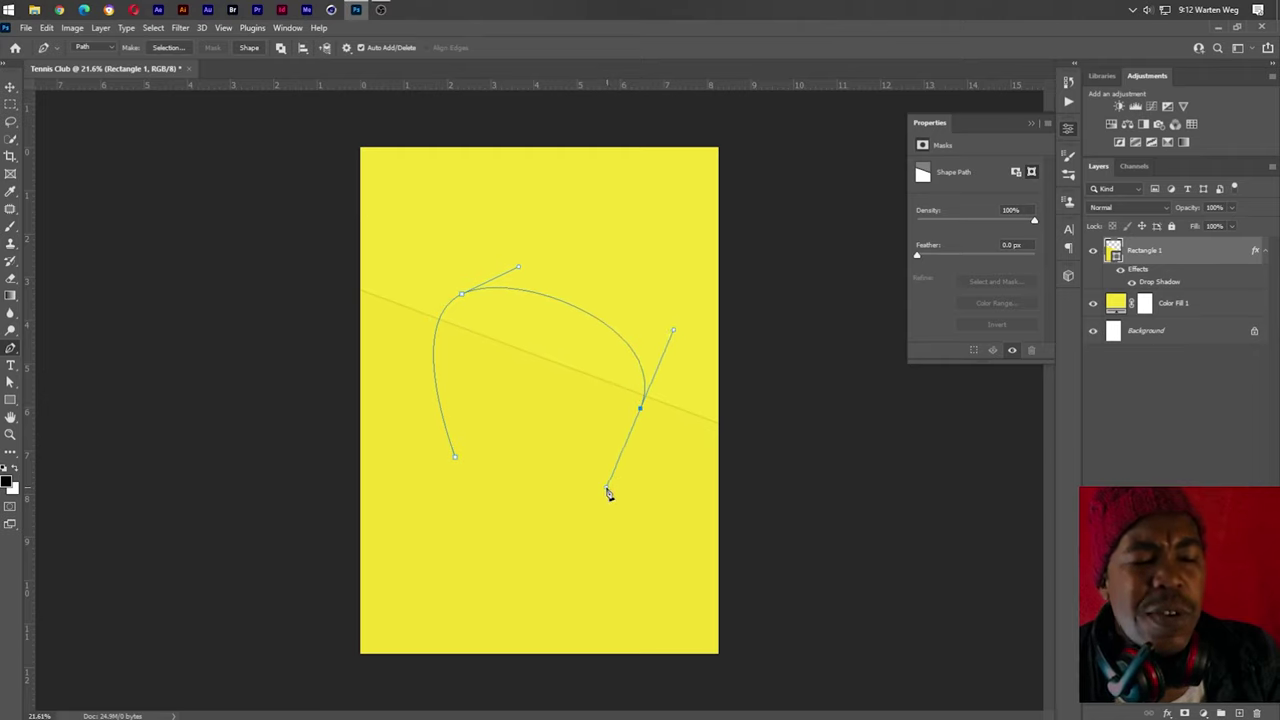
{"action": "left_click", "coordinate": [456, 459]}
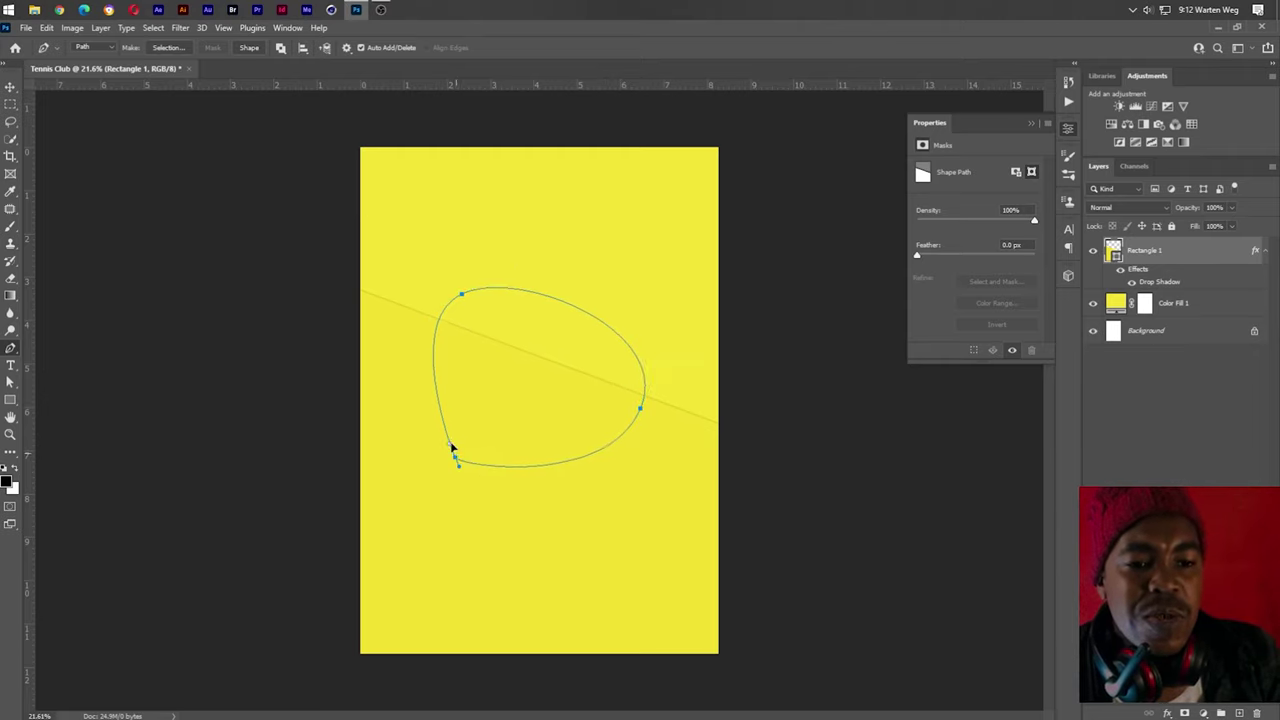
{"action": "mouse_move", "coordinate": [451, 447]}
{"action": "left_mouse_down"}
{"action": "mouse_move", "coordinate": [437, 423]}
{"action": "mouse_move", "coordinate": [382, 403]}
{"action": "left_mouse_up"}
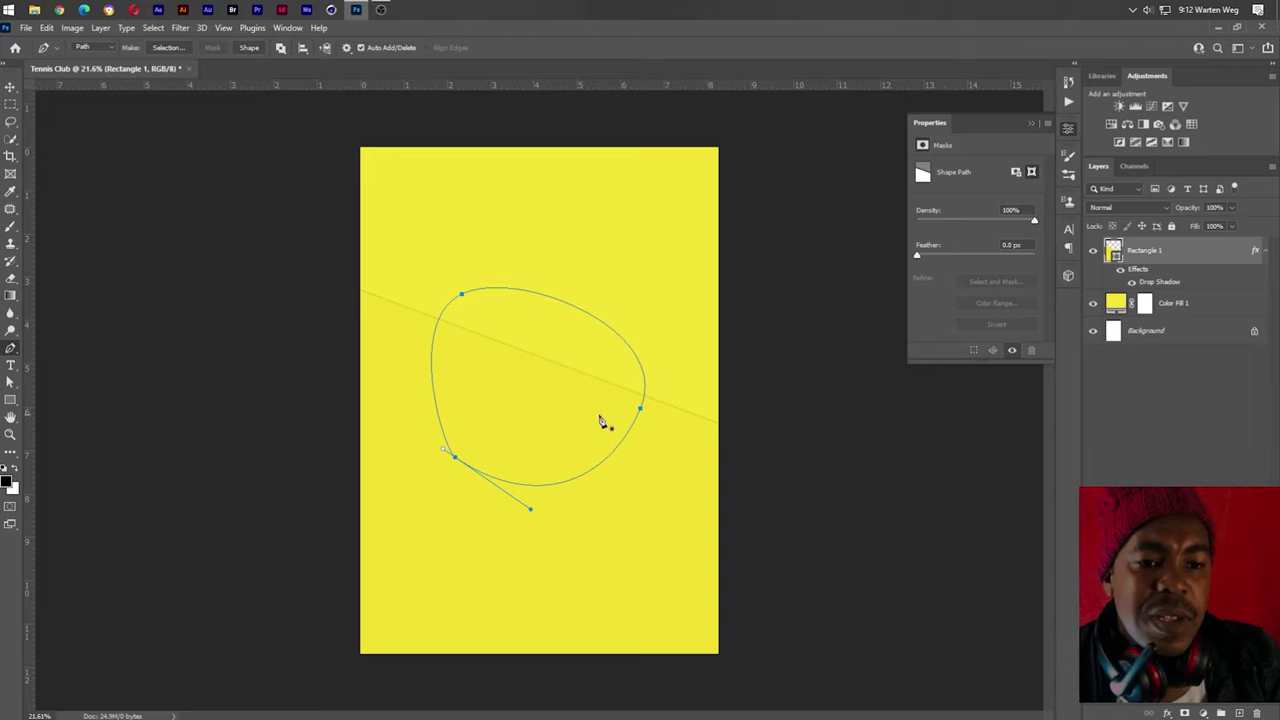
Reposition the path's right, bottom-left and top anchors to widen the shape
{"action": "left_click", "coordinate": [640, 412]}
{"action": "left_click_drag", "start_coordinate": [641, 412], "coordinate": [677, 401]}
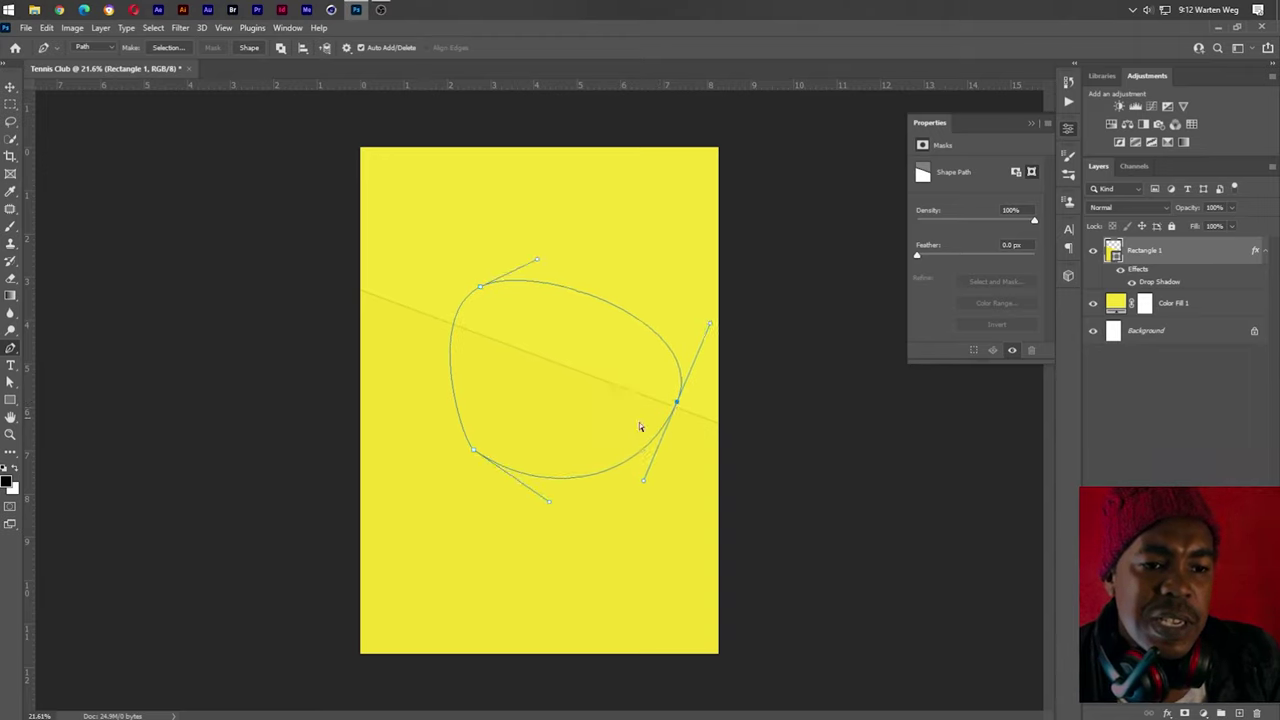
{"action": "left_click", "coordinate": [464, 448]}
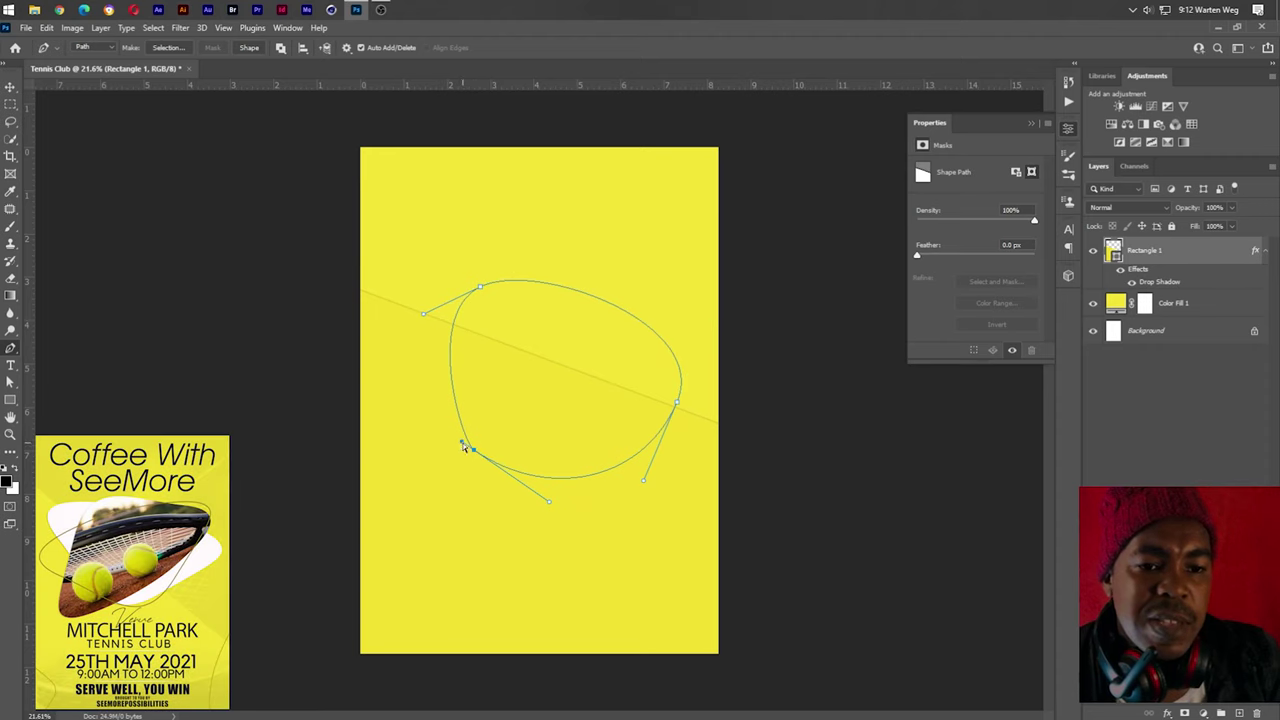
{"action": "mouse_move", "coordinate": [463, 444]}
{"action": "left_mouse_down"}
{"action": "mouse_move", "coordinate": [428, 427]}
{"action": "mouse_move", "coordinate": [471, 480]}
{"action": "mouse_move", "coordinate": [465, 494]}
{"action": "left_mouse_up"}
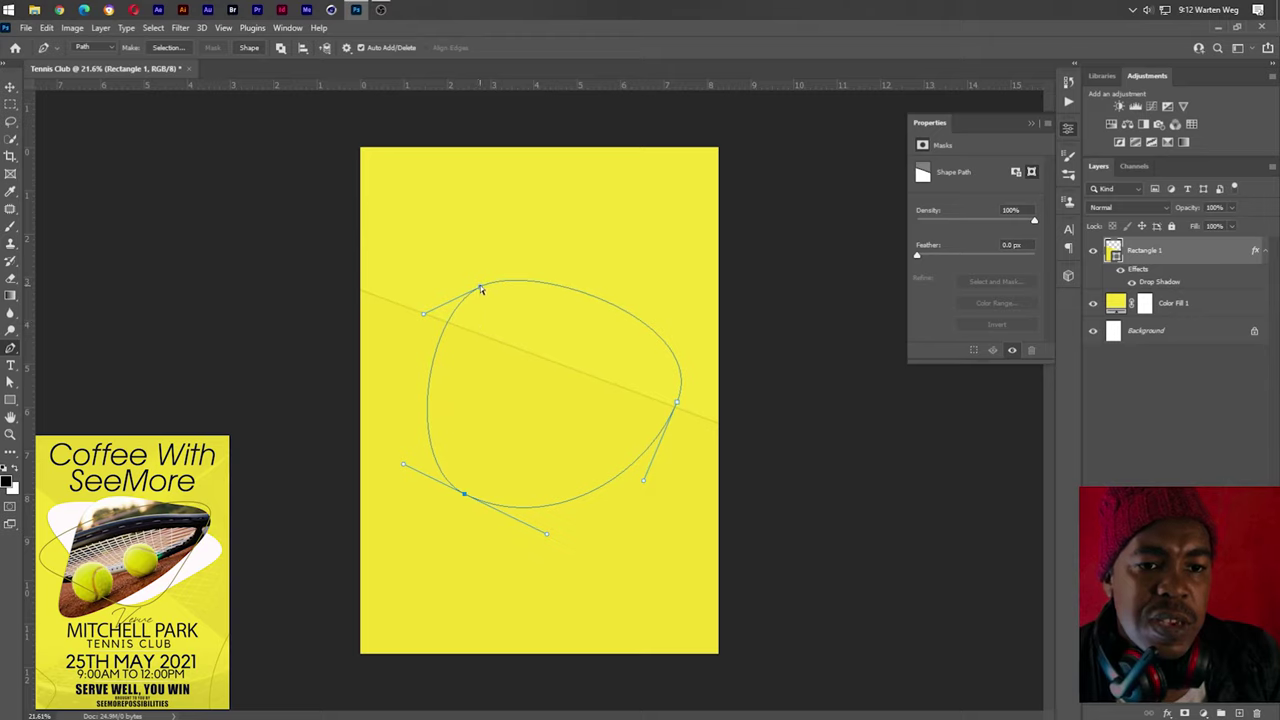
{"action": "left_click", "coordinate": [480, 288]}
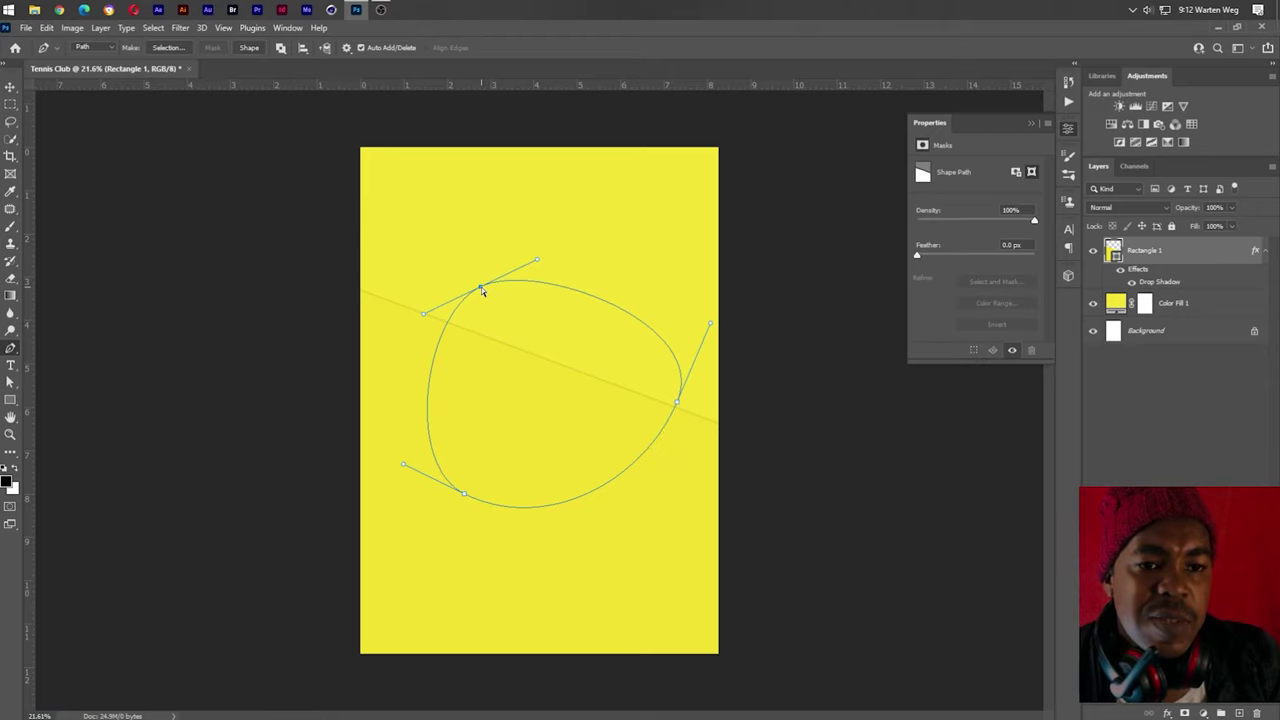
{"action": "mouse_move", "coordinate": [481, 287]}
{"action": "left_mouse_down"}
{"action": "mouse_move", "coordinate": [490, 303]}
{"action": "mouse_move", "coordinate": [603, 251]}
{"action": "mouse_move", "coordinate": [529, 246]}
{"action": "mouse_move", "coordinate": [515, 224]}
{"action": "left_mouse_up"}
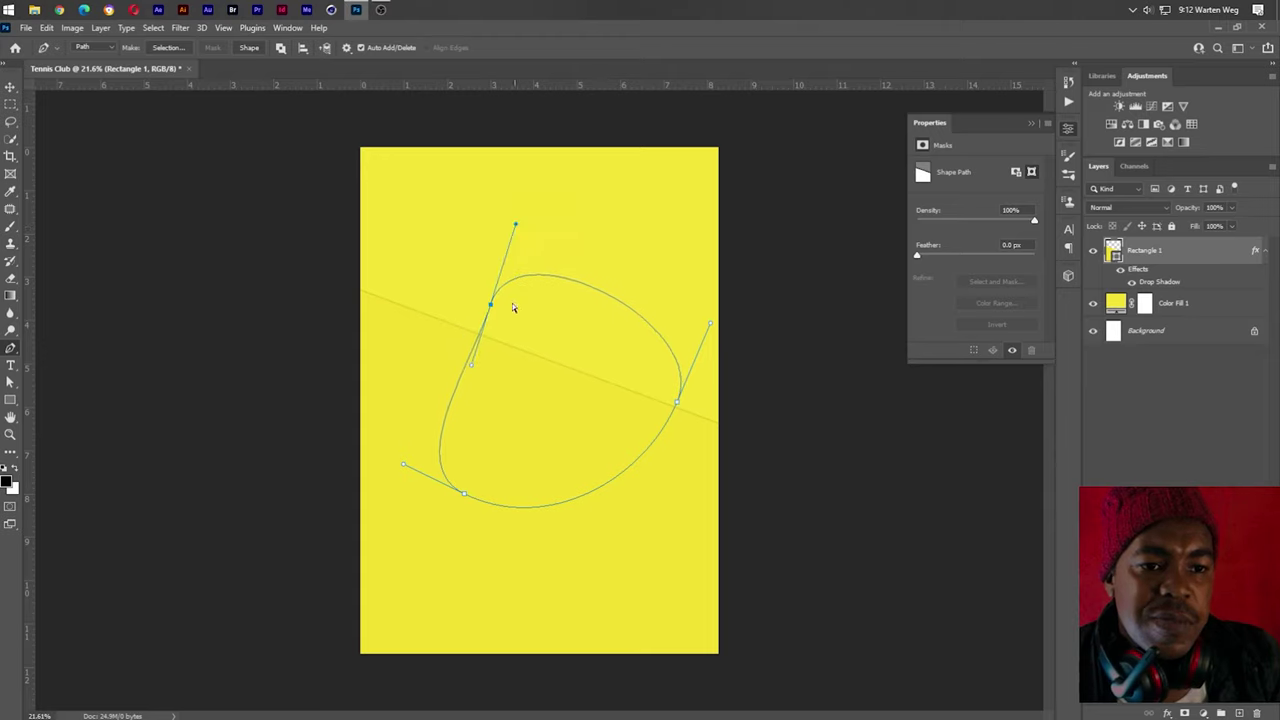
Fine-tune the path's anchors and curves into a lopsided, rounded ball-like oval
{"action": "left_click_drag", "start_coordinate": [491, 305], "coordinate": [485, 307]}
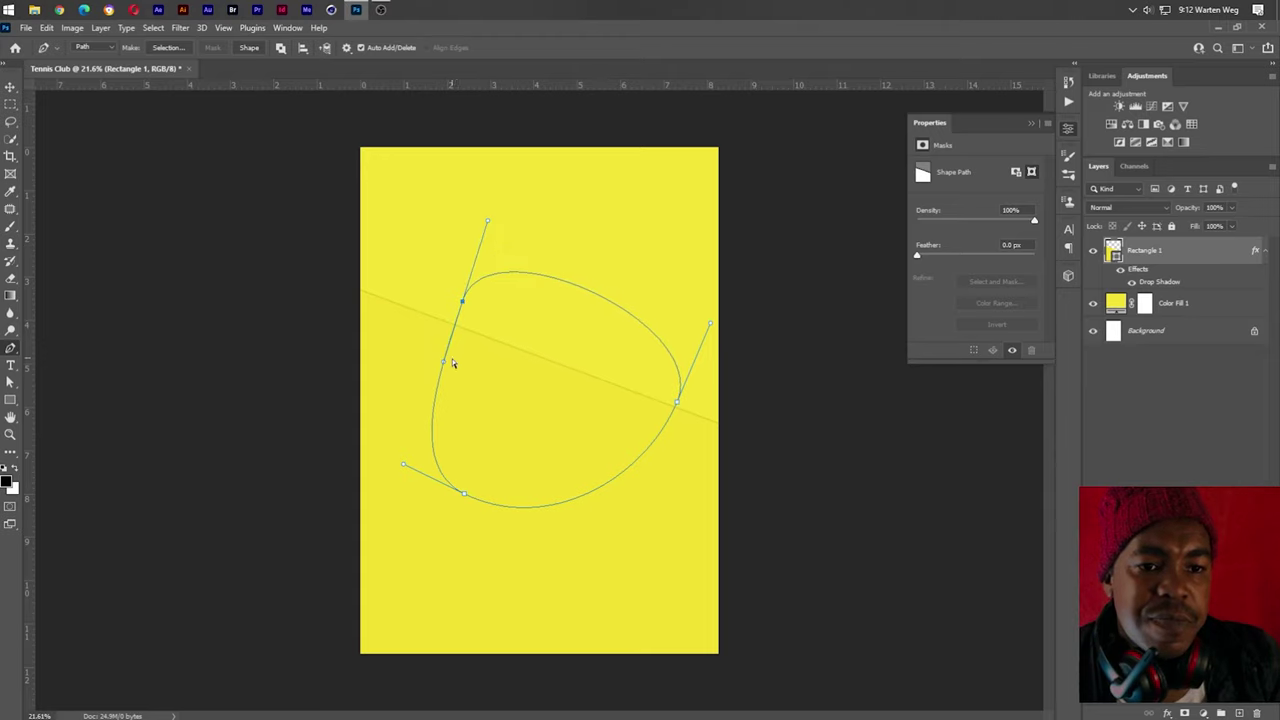
{"action": "left_click_drag", "start_coordinate": [443, 363], "coordinate": [432, 364]}
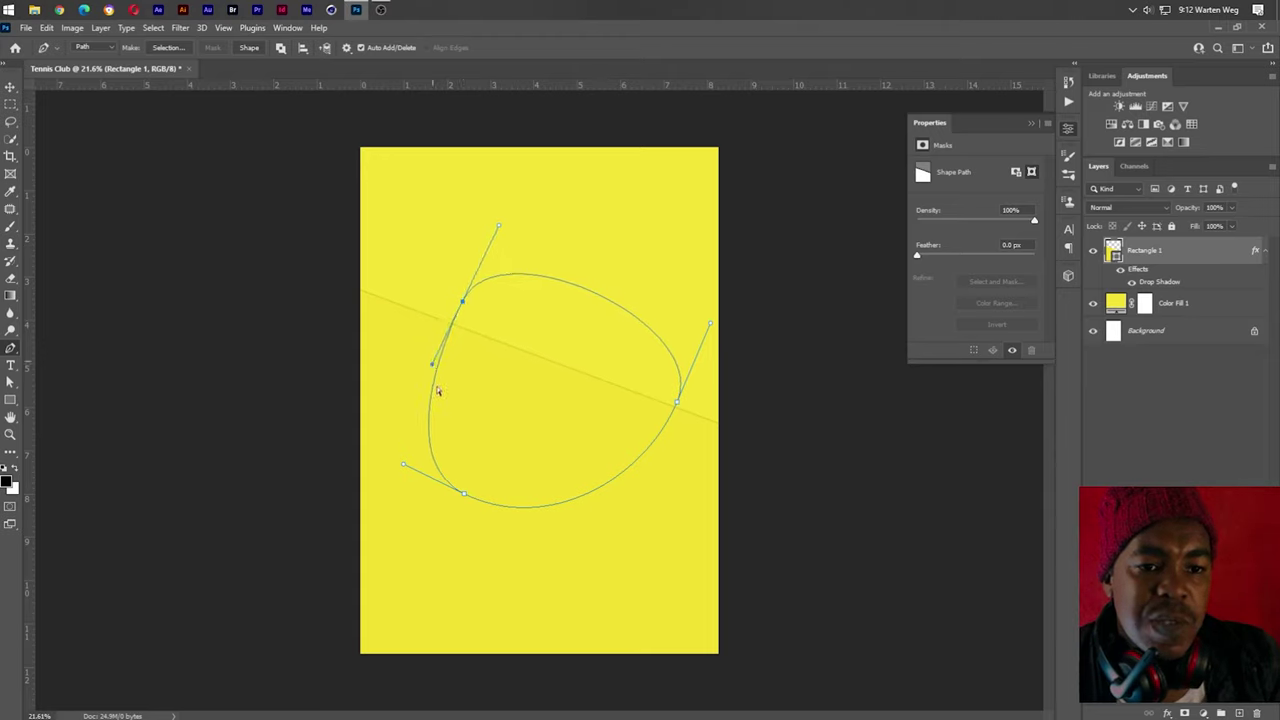
{"action": "left_click_drag", "start_coordinate": [463, 497], "coordinate": [442, 487]}
{"action": "mouse_move", "coordinate": [677, 406]}
{"action": "left_mouse_down"}
{"action": "mouse_move", "coordinate": [634, 412]}
{"action": "mouse_move", "coordinate": [656, 384]}
{"action": "left_mouse_up"}
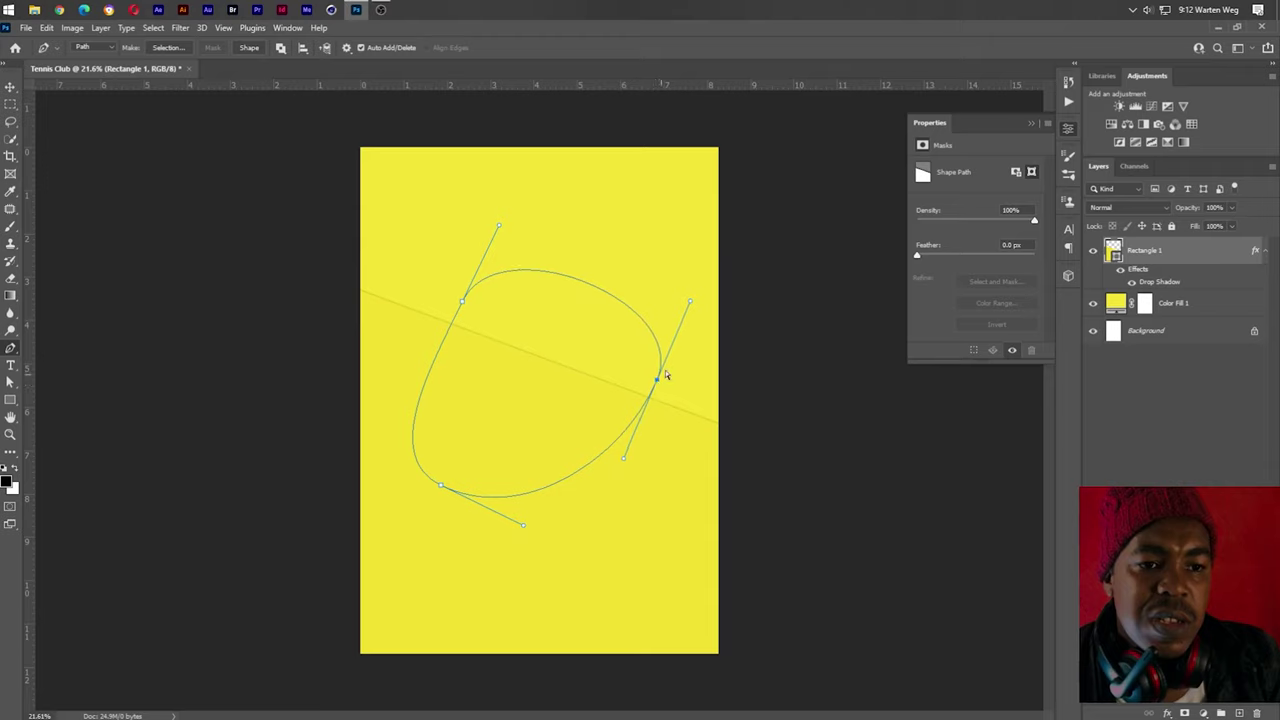
{"action": "left_click_drag", "start_coordinate": [690, 302], "coordinate": [677, 328]}
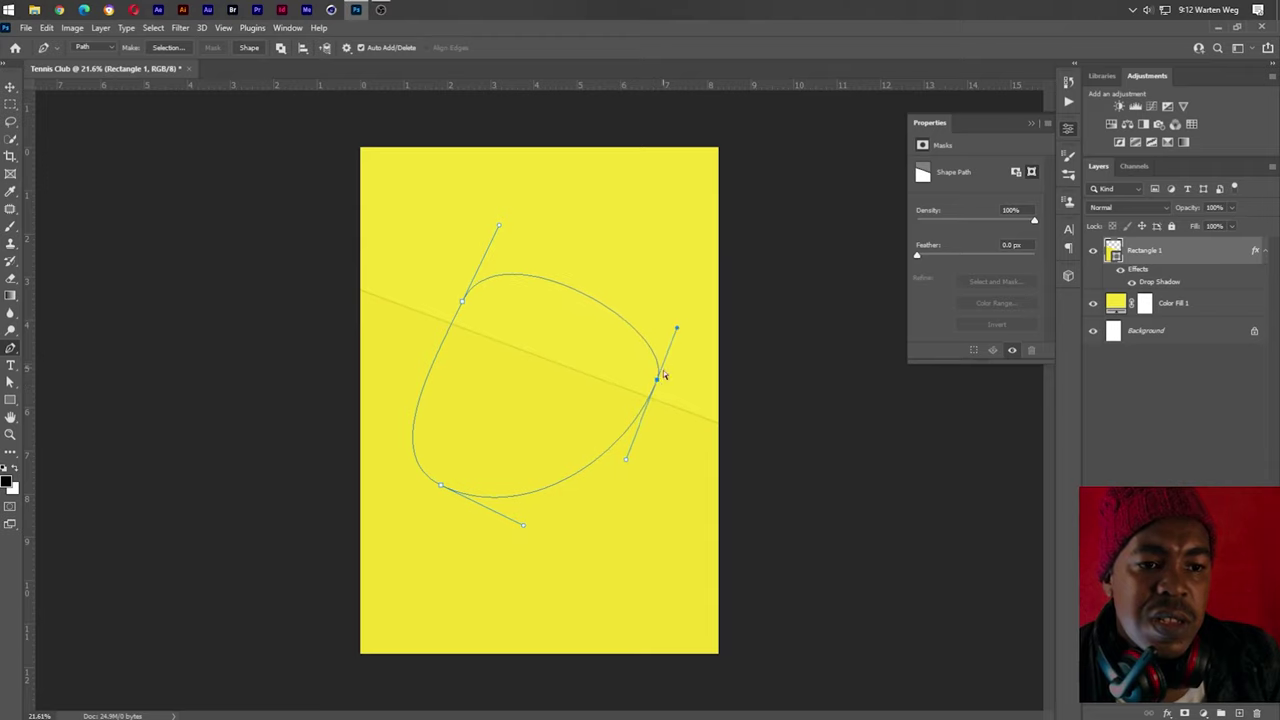
{"action": "left_click_drag", "start_coordinate": [657, 384], "coordinate": [685, 369]}
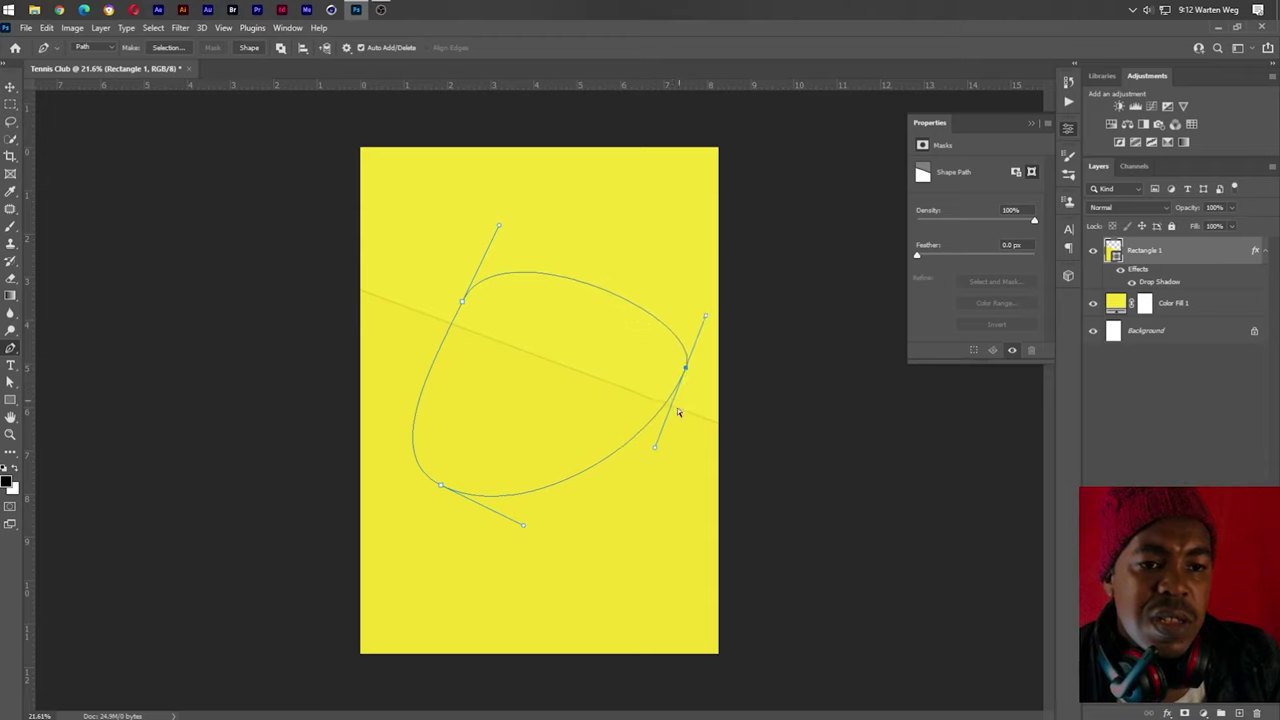
{"action": "left_click_drag", "start_coordinate": [653, 451], "coordinate": [644, 450]}
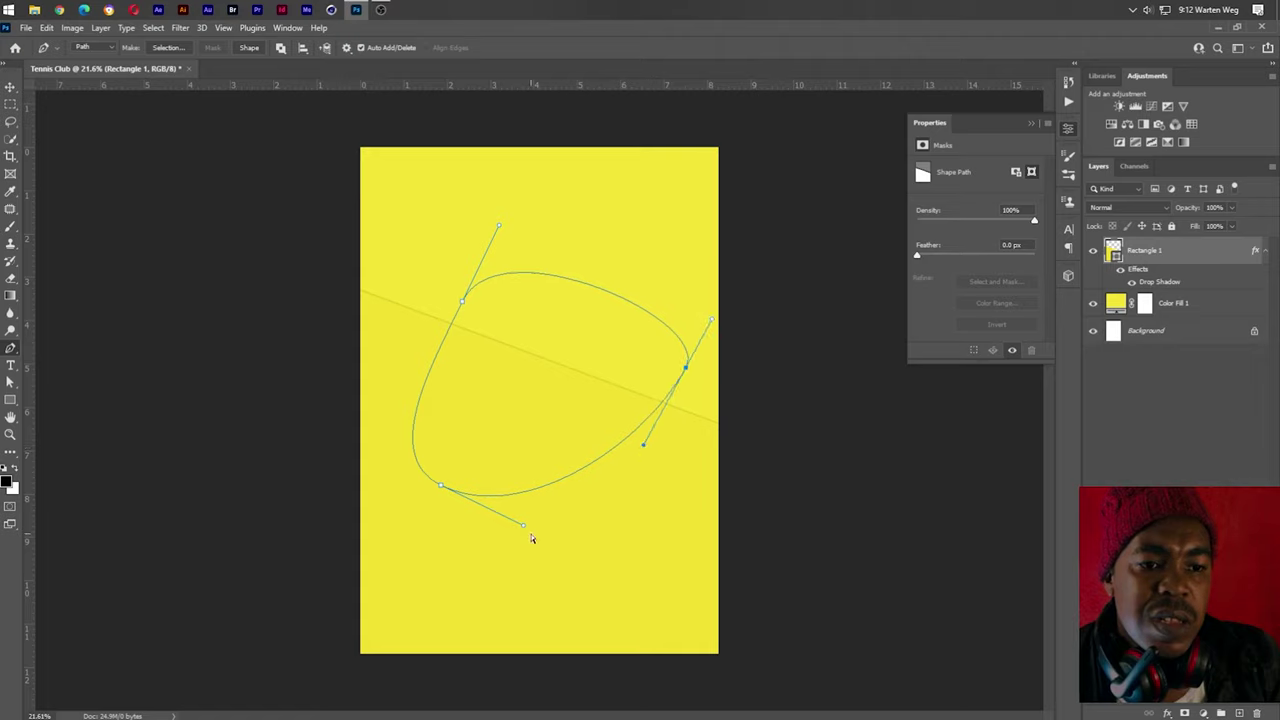
{"action": "left_click_drag", "start_coordinate": [524, 527], "coordinate": [537, 498]}
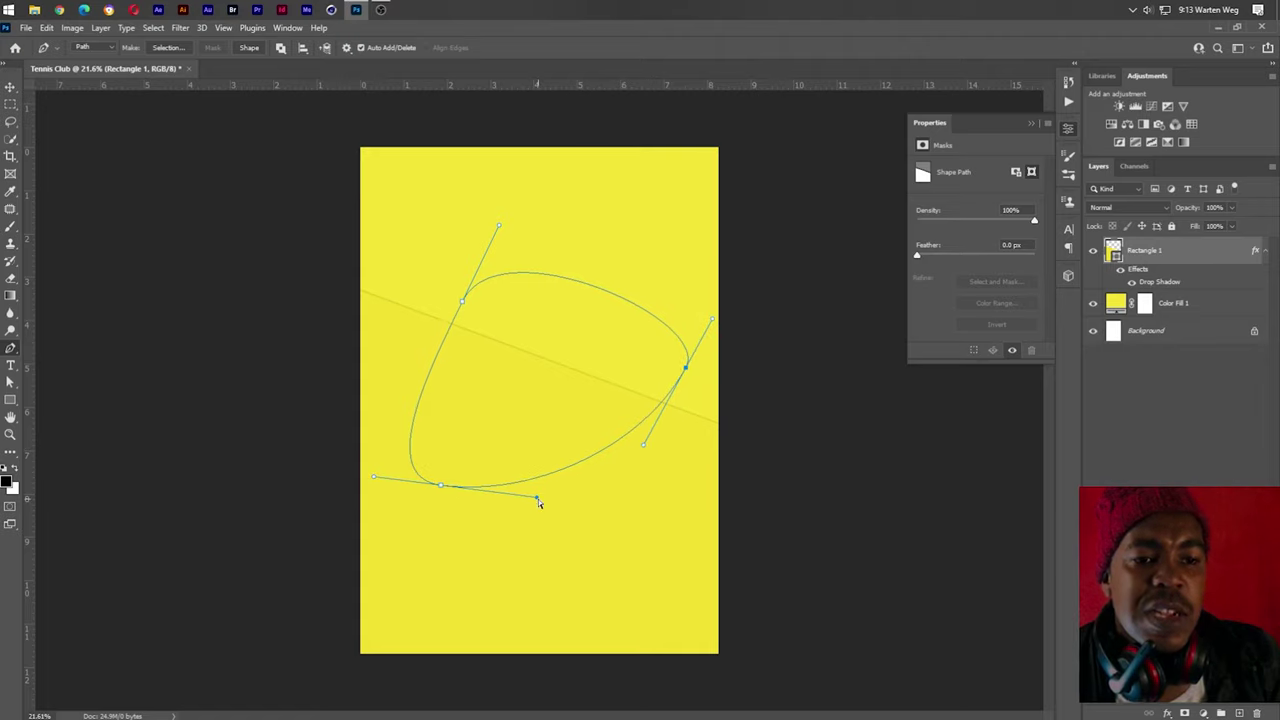
Convert the blob path into a selection
{"action": "right_click", "coordinate": [481, 366]}
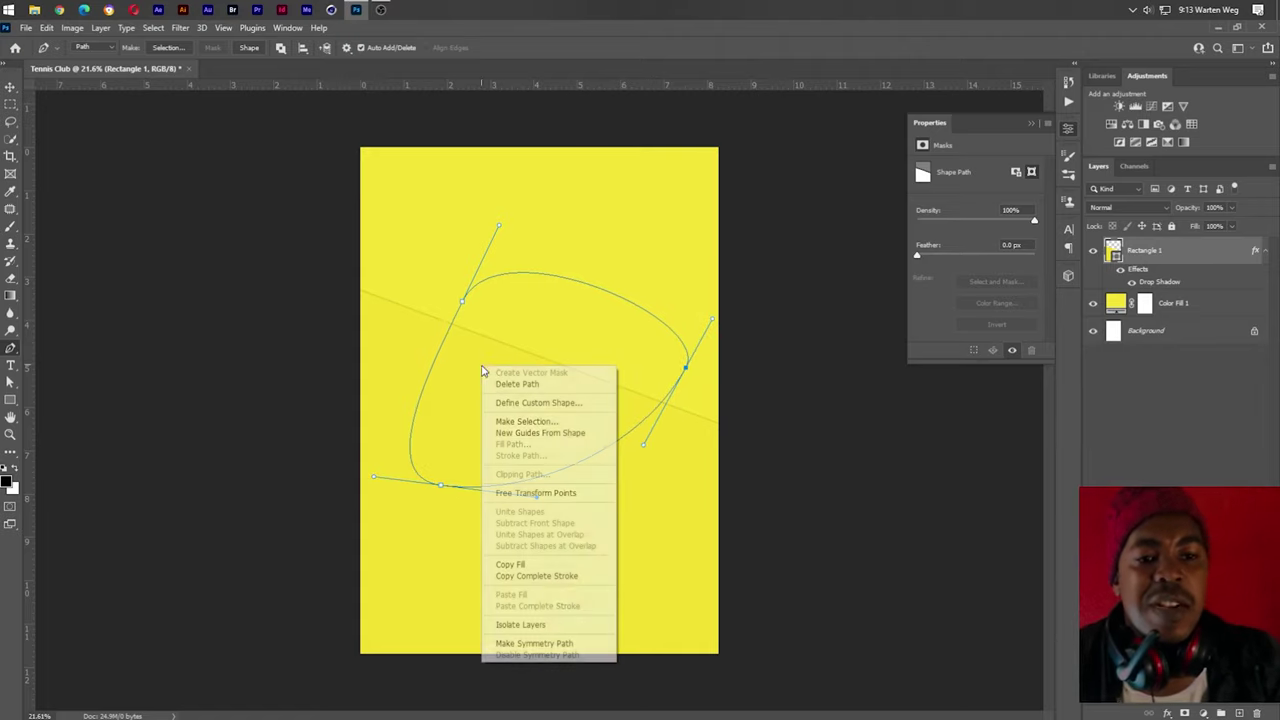
{"action": "left_click", "coordinate": [540, 422]}
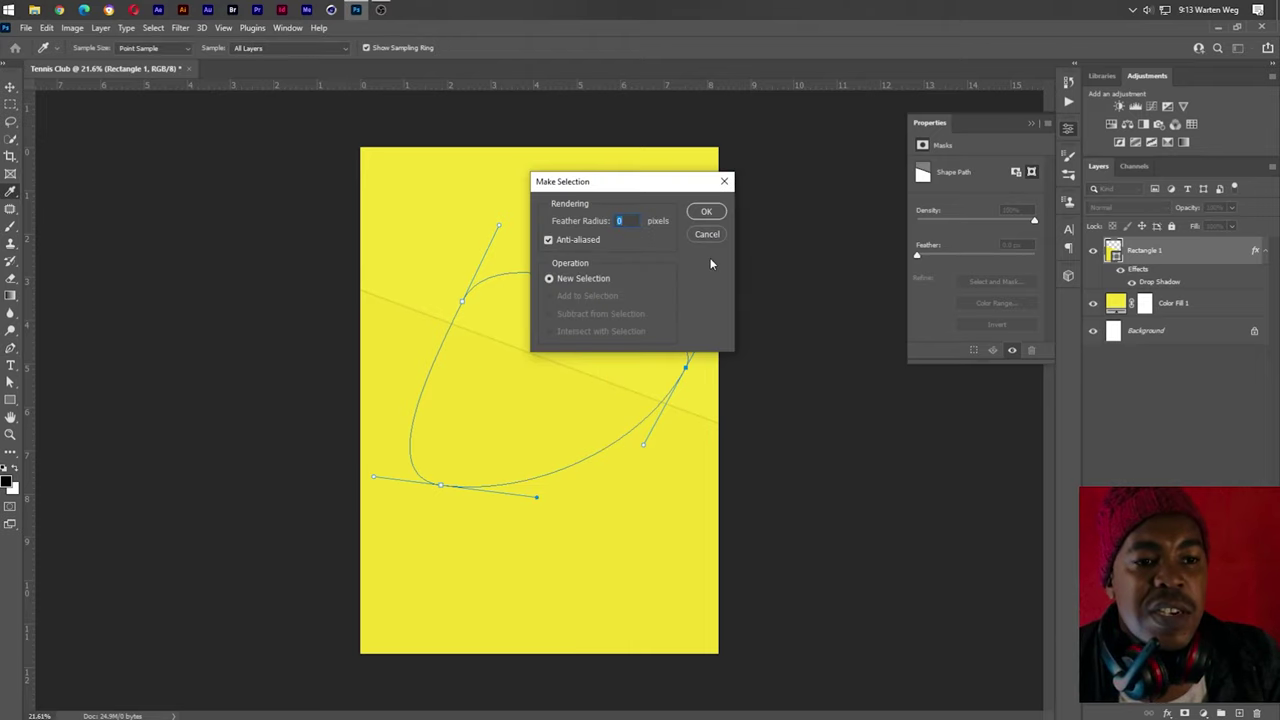
{"action": "left_click", "coordinate": [707, 214]}
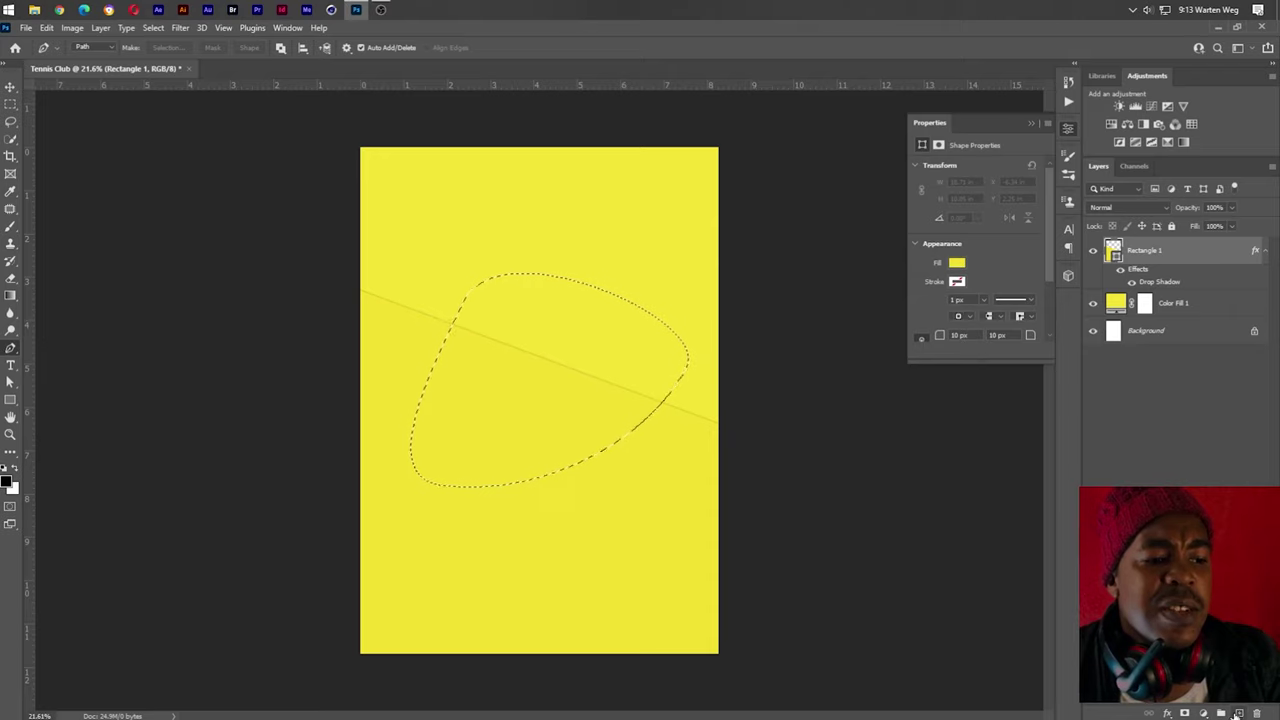
Fill the selection with a white Solid Color fill layer, Color Fill 2
{"action": "left_click", "coordinate": [1238, 713]}
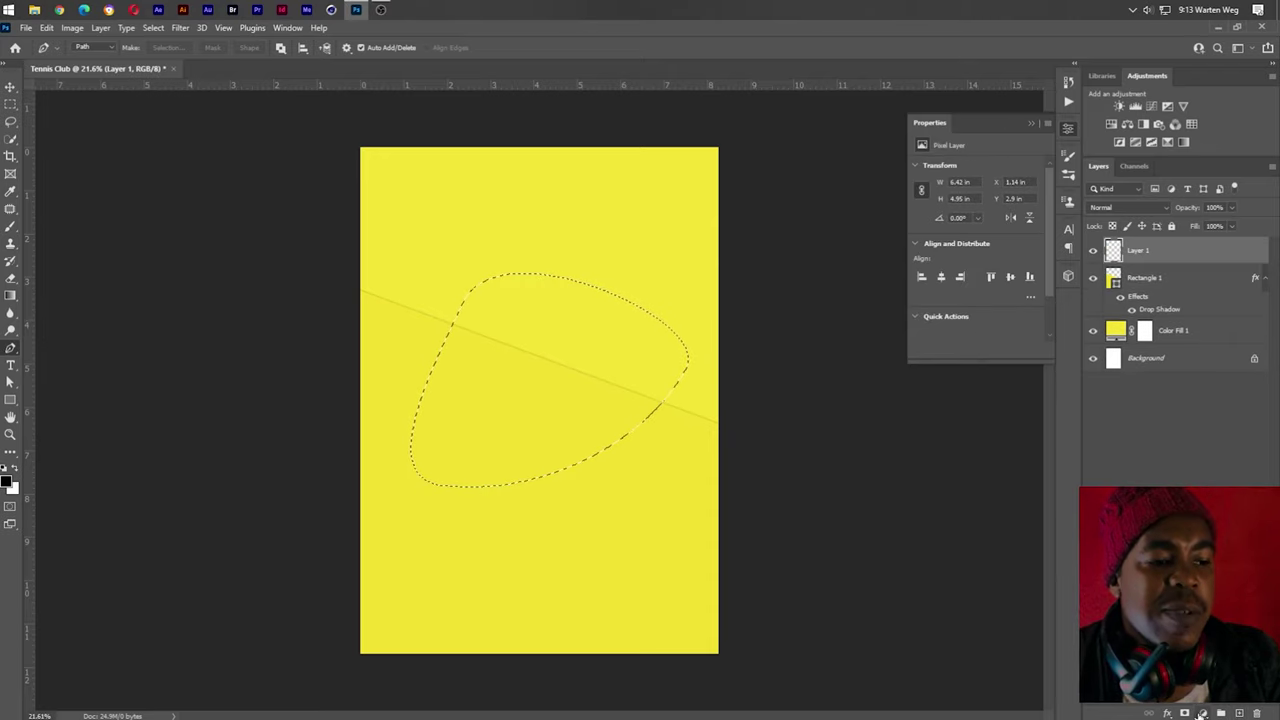
{"action": "left_click", "coordinate": [1203, 713]}
{"action": "left_click", "coordinate": [1201, 477]}
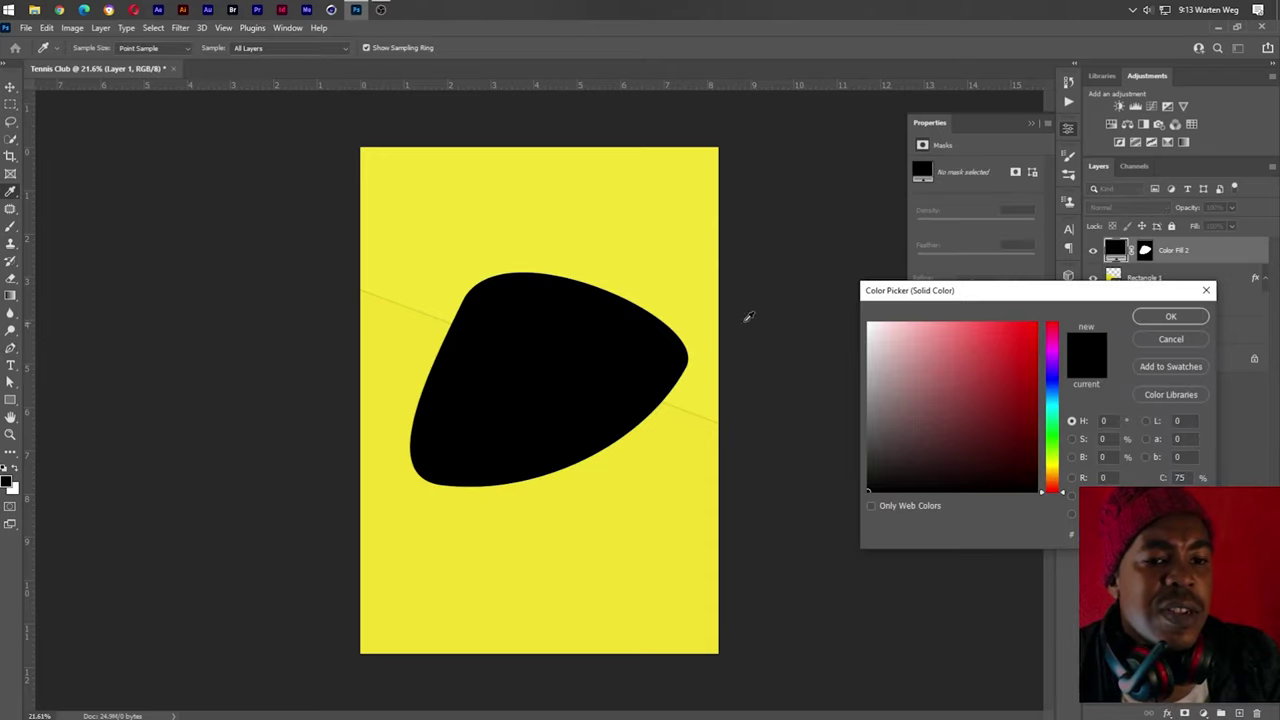
{"action": "left_click_drag", "start_coordinate": [988, 380], "coordinate": [790, 312]}
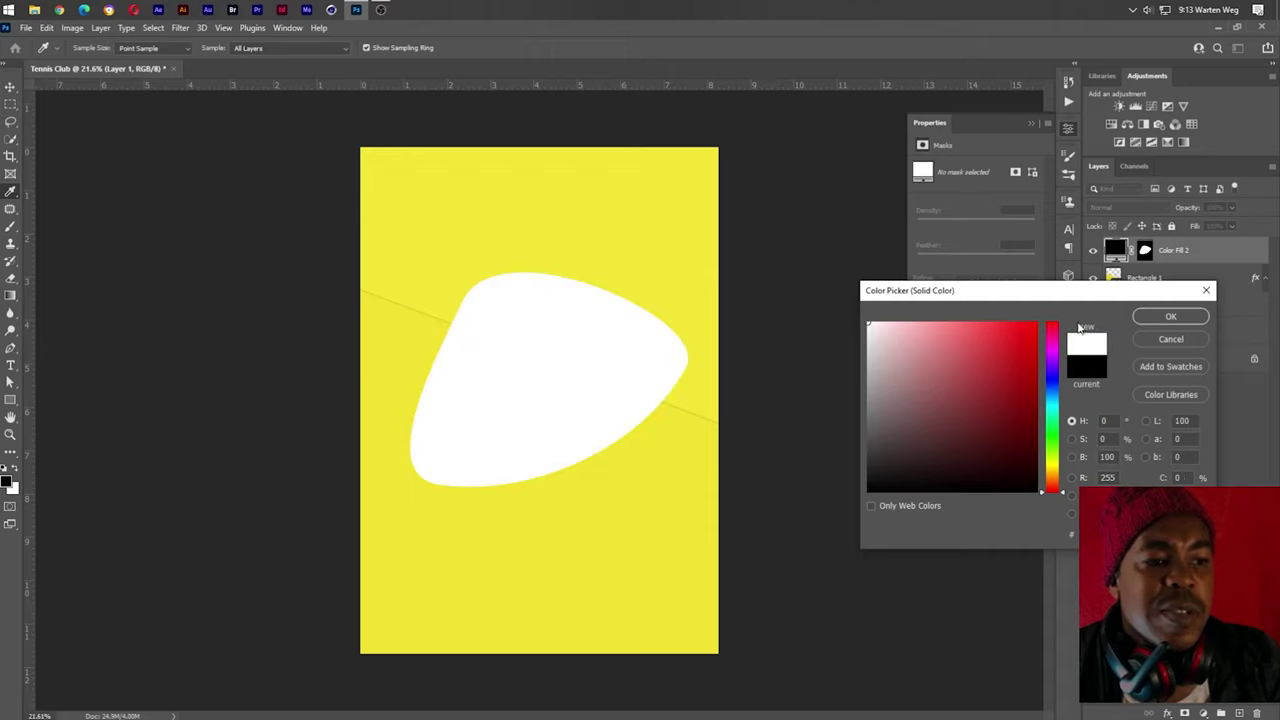
{"action": "left_click", "coordinate": [1160, 316]}
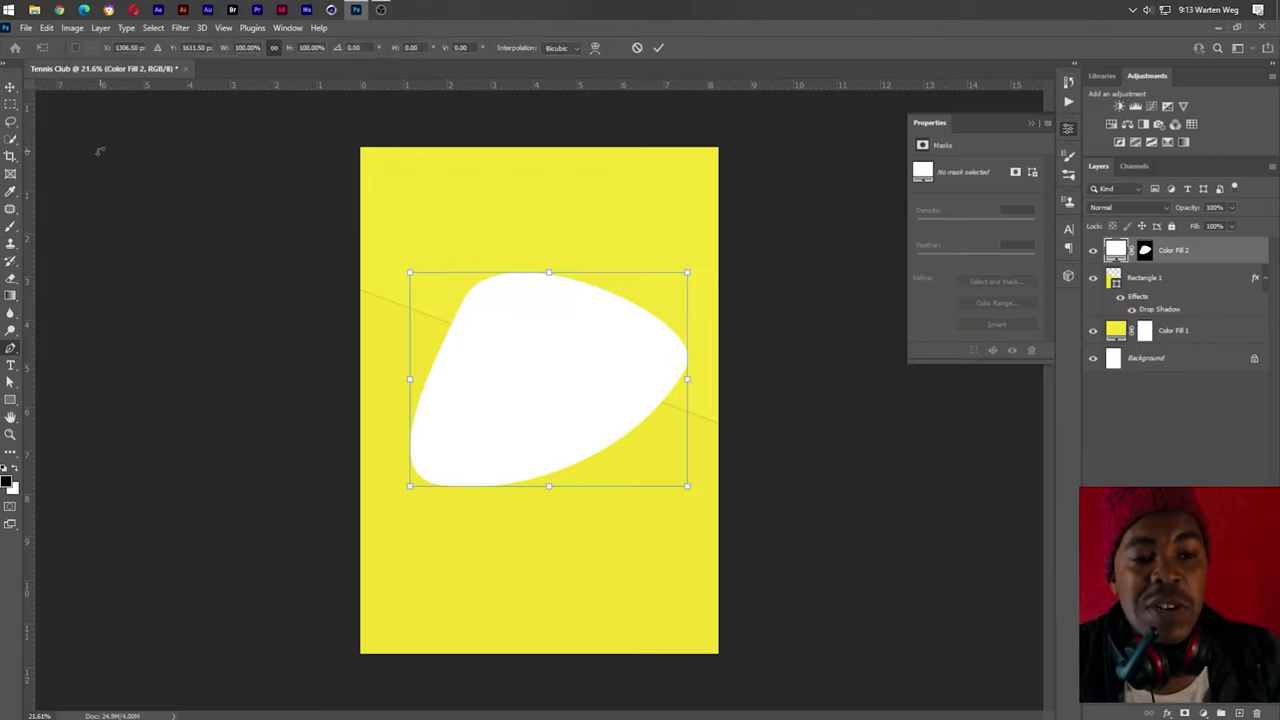
Rotate the white Color Fill 2 blob about 14.32° clockwise and apply the transform
{"action": "key", "text": "ctrl+t"}
{"action": "left_click_drag", "start_coordinate": [703, 385], "coordinate": [706, 409]}
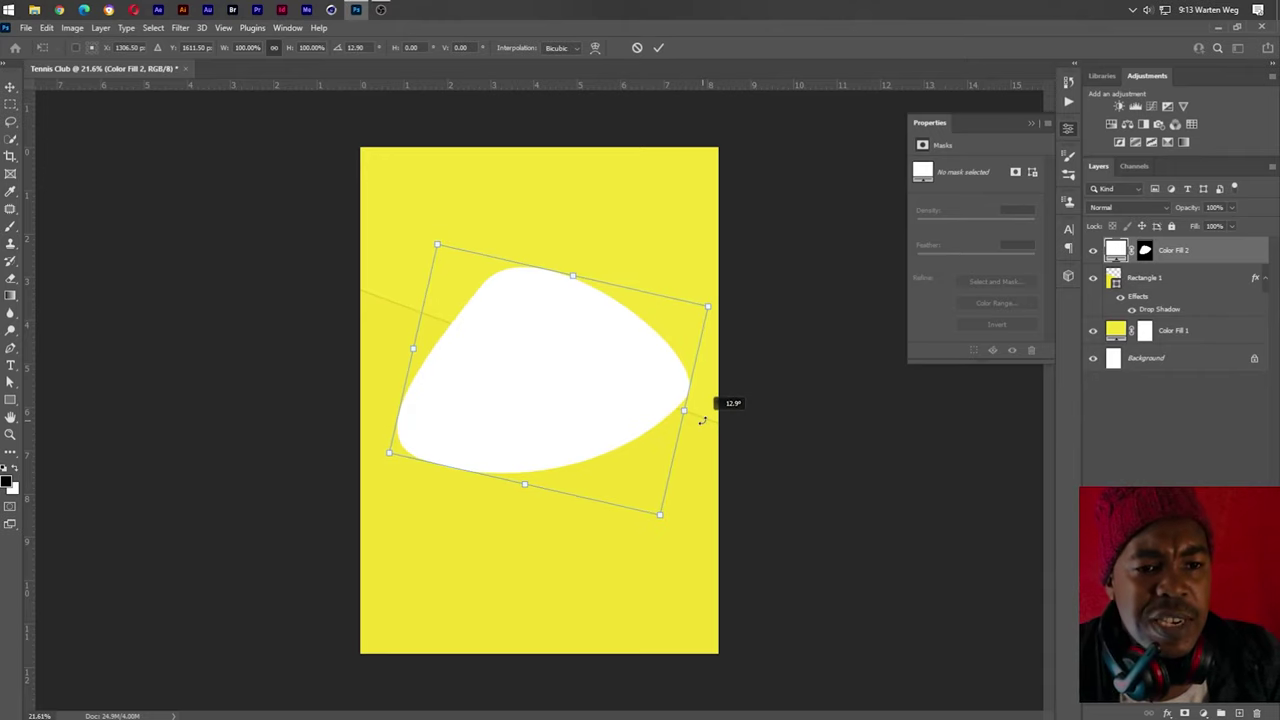
{"action": "mouse_move", "coordinate": [620, 403]}
{"action": "left_mouse_down"}
{"action": "mouse_move", "coordinate": [601, 401]}
{"action": "mouse_move", "coordinate": [680, 424]}
{"action": "mouse_move", "coordinate": [602, 405]}
{"action": "mouse_move", "coordinate": [613, 407]}
{"action": "left_mouse_up"}
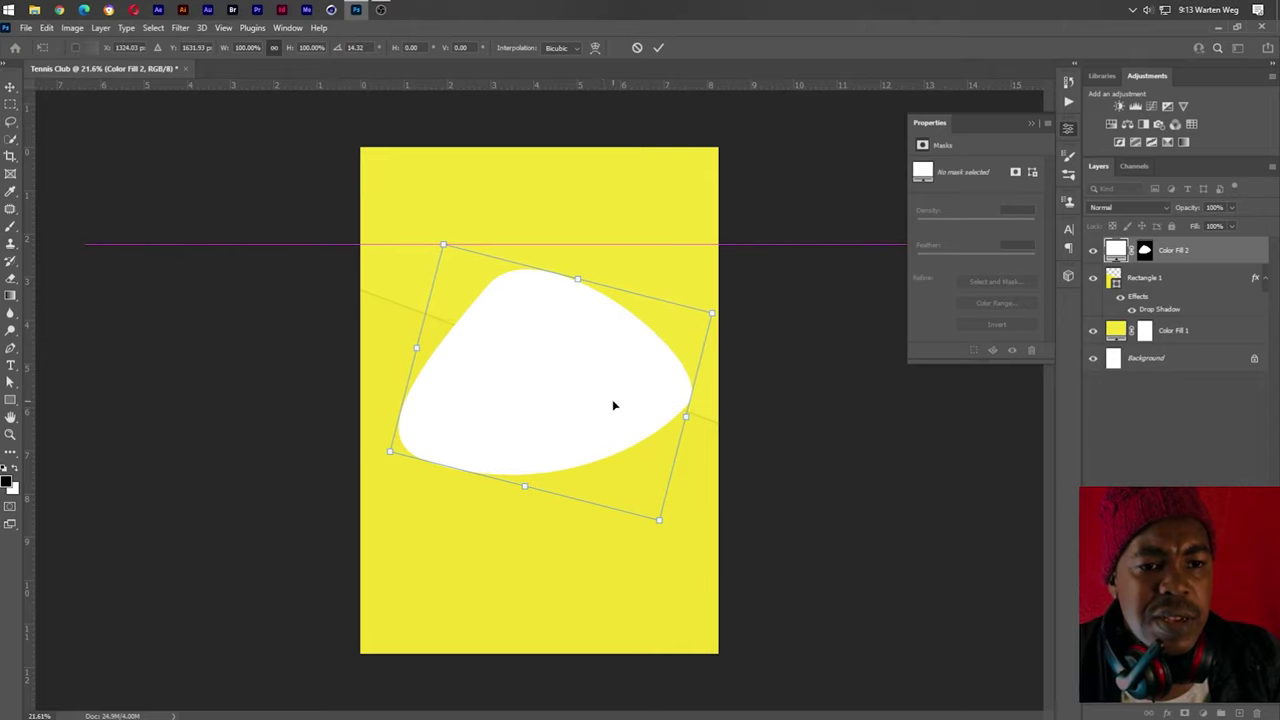
{"action": "key", "text": "Return"}
{"action": "key", "text": "p"}
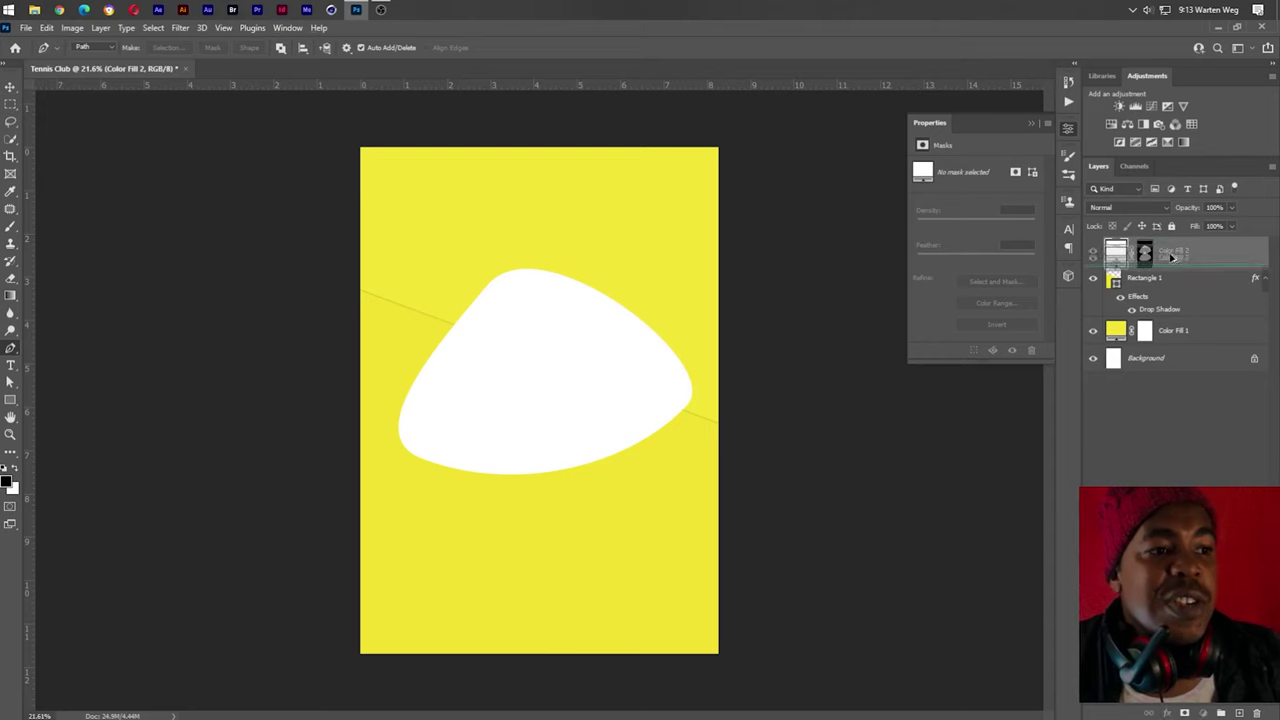
Duplicate the blob layer and group Rectangle 1 with Color Fill 1 as yellow-labelled 'BG'
{"action": "left_click_drag", "start_coordinate": [1168, 252], "coordinate": [1167, 279]}
{"action": "left_click", "coordinate": [1155, 309]}
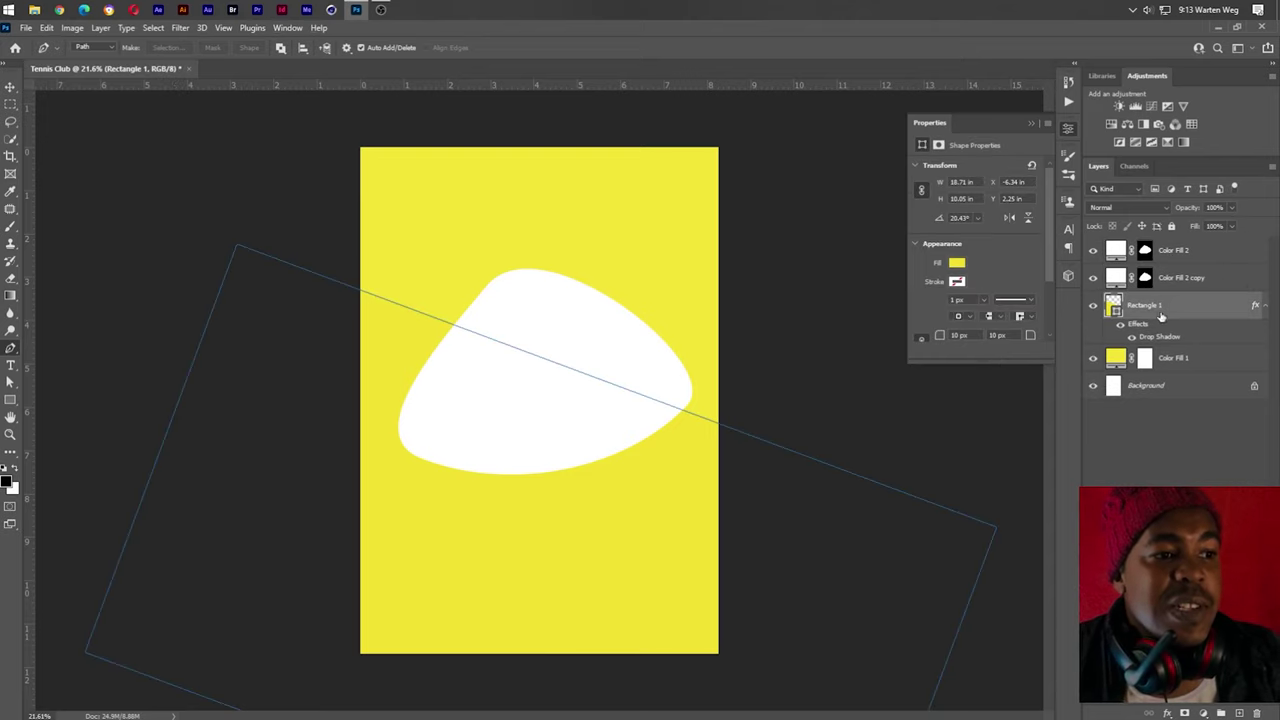
{"action": "left_click", "coordinate": [1184, 370], "text": "shift"}
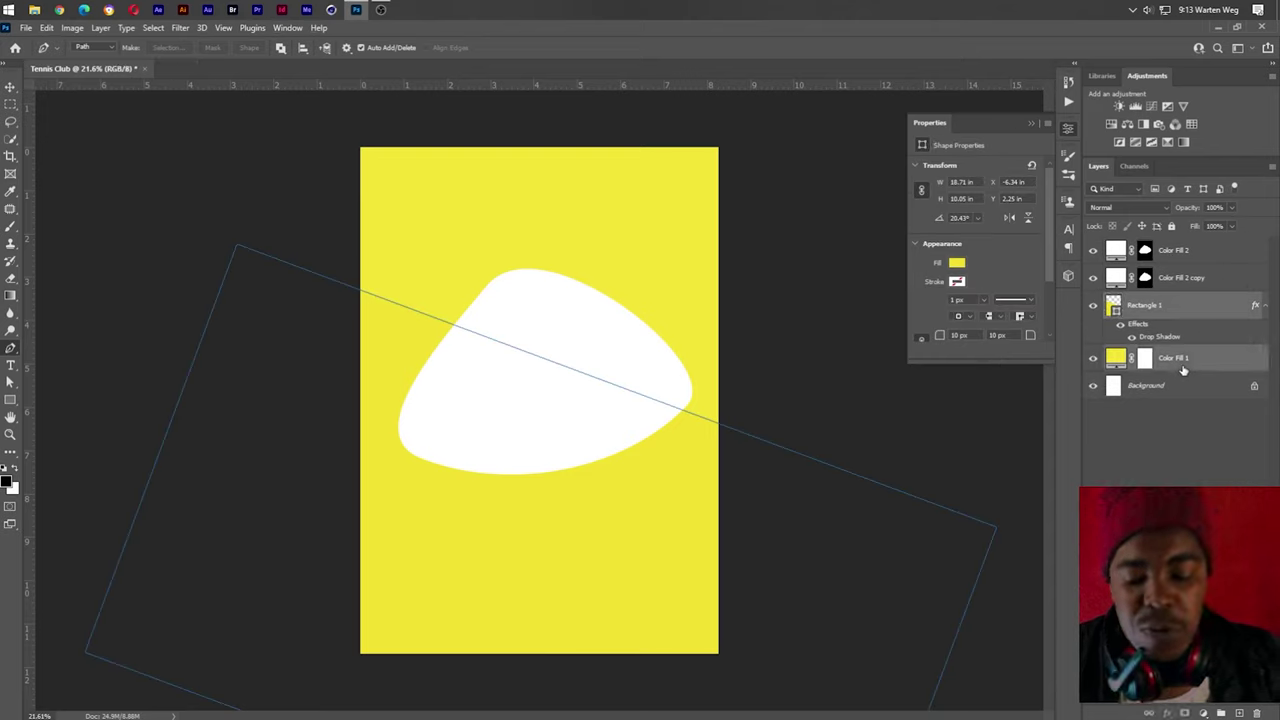
{"action": "key", "text": "ctrl+g"}
{"action": "double_click", "coordinate": [1144, 301]}
{"action": "type", "text": "B"}
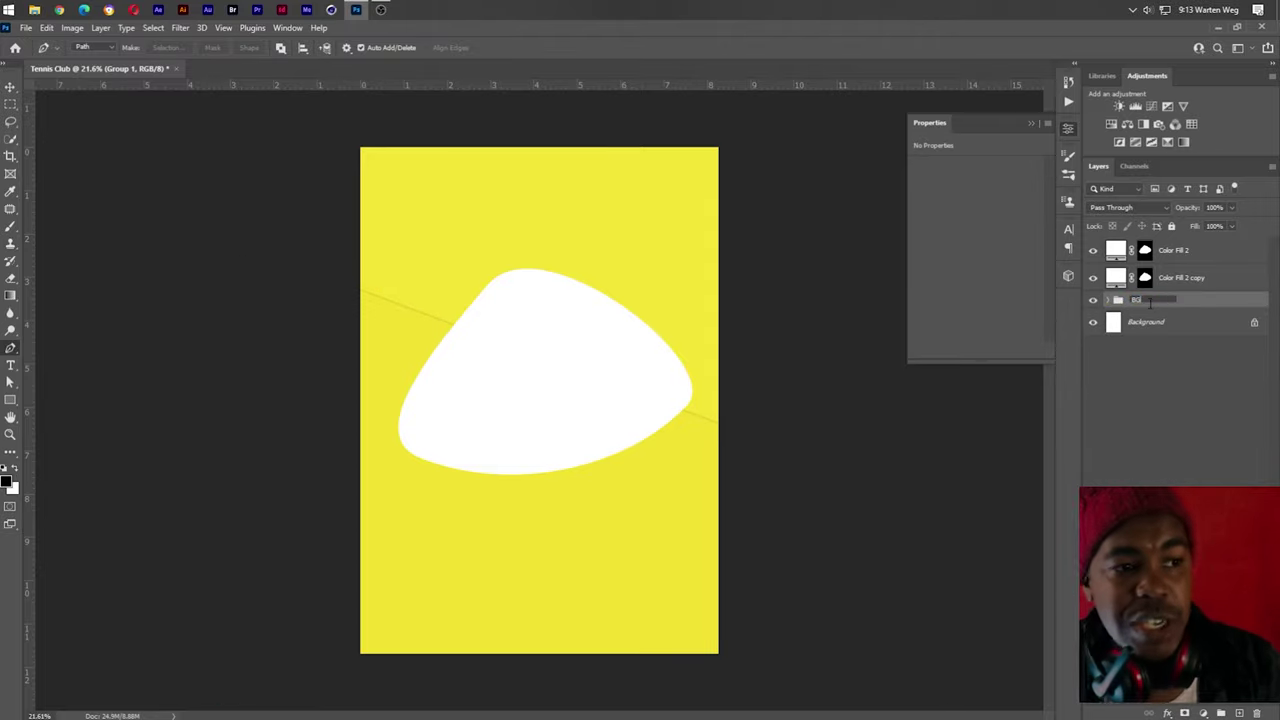
{"action": "type", "text": "G"}
{"action": "left_click", "coordinate": [1145, 310]}
{"action": "left_click", "coordinate": [1146, 303]}
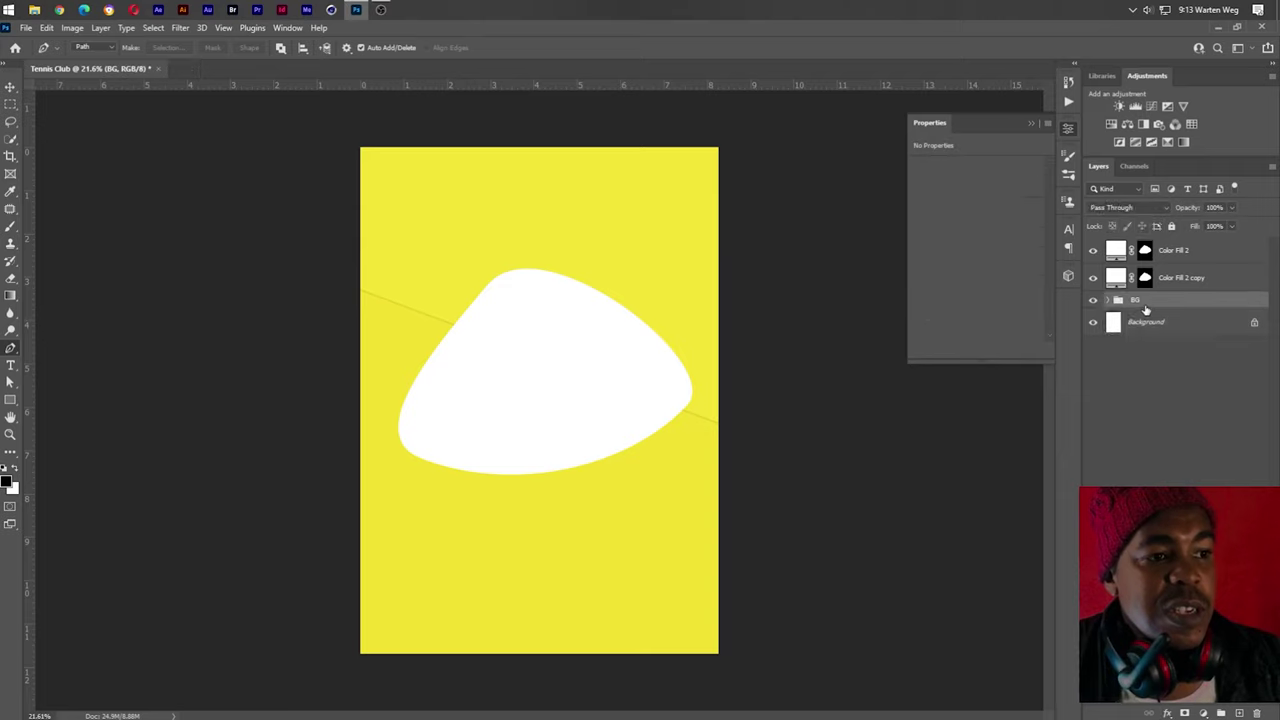
{"action": "right_click", "coordinate": [1146, 303]}
{"action": "left_click", "coordinate": [1030, 668]}
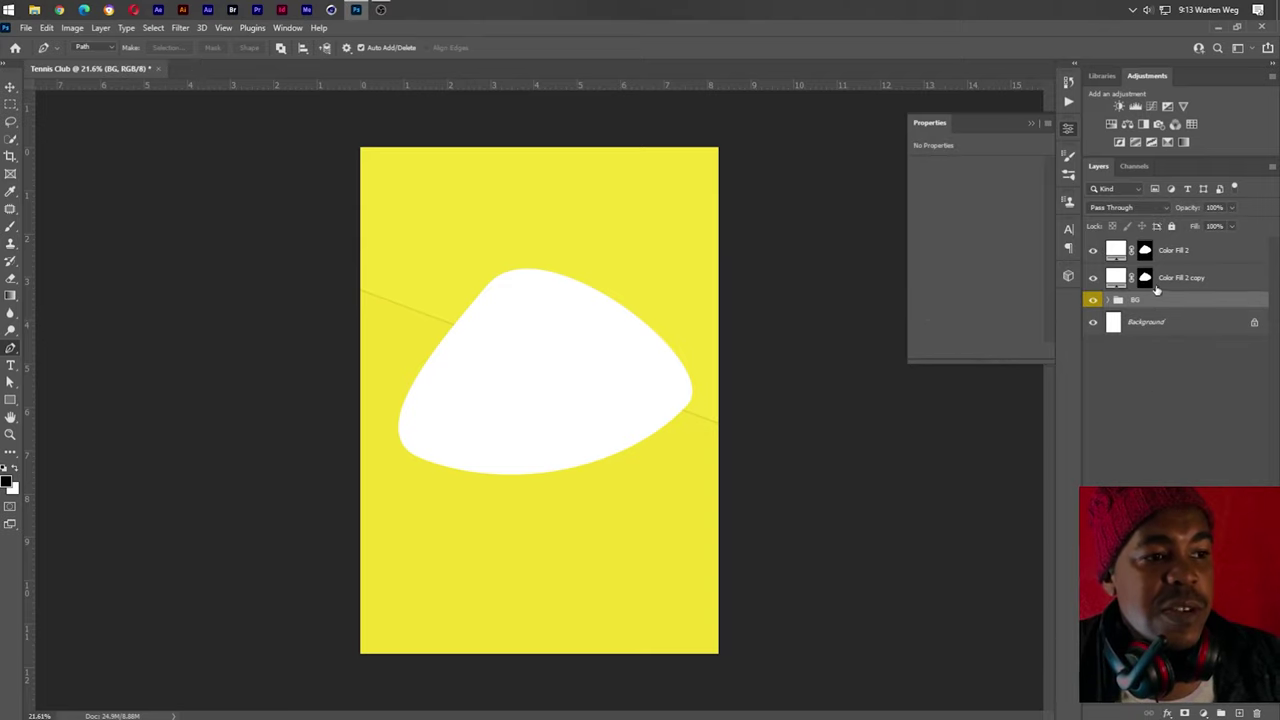
Group both blob layers as red-labelled 'Frame 1' and add a new empty layer
{"action": "left_click", "coordinate": [1170, 279]}
{"action": "left_click", "coordinate": [1175, 261], "text": "shift"}
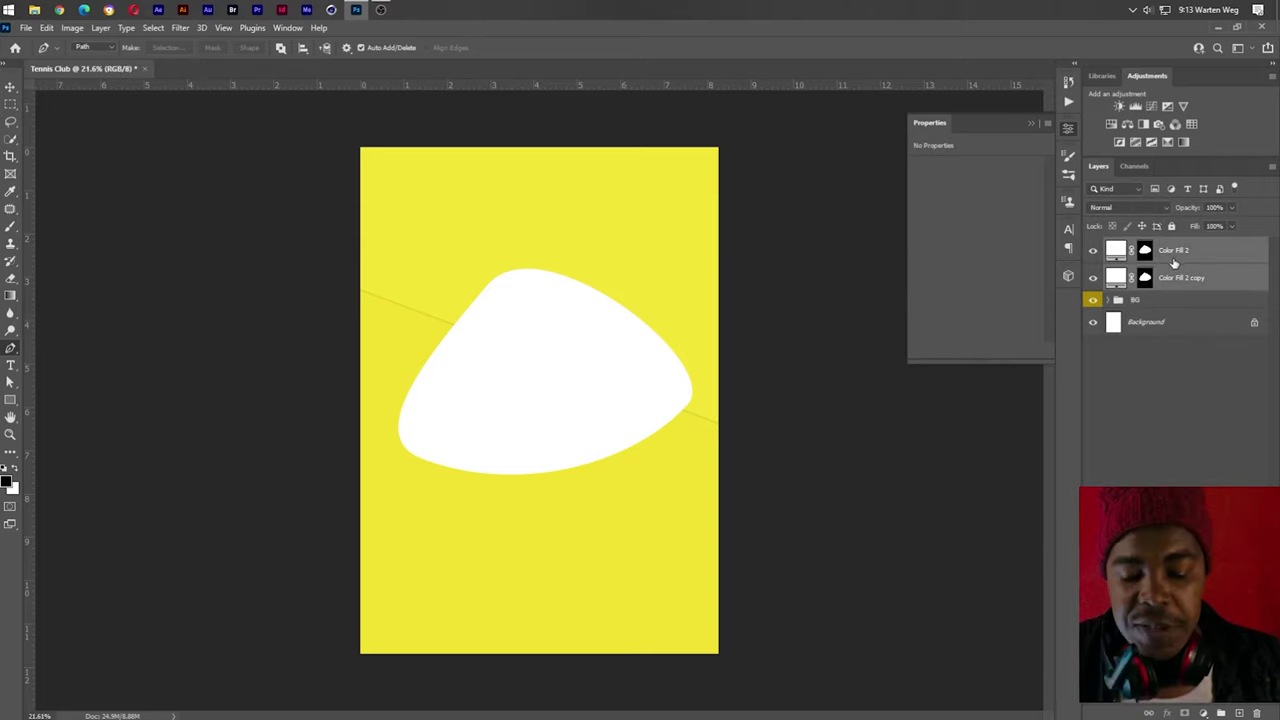
{"action": "key", "text": "ctrl+g"}
{"action": "double_click", "coordinate": [1143, 245]}
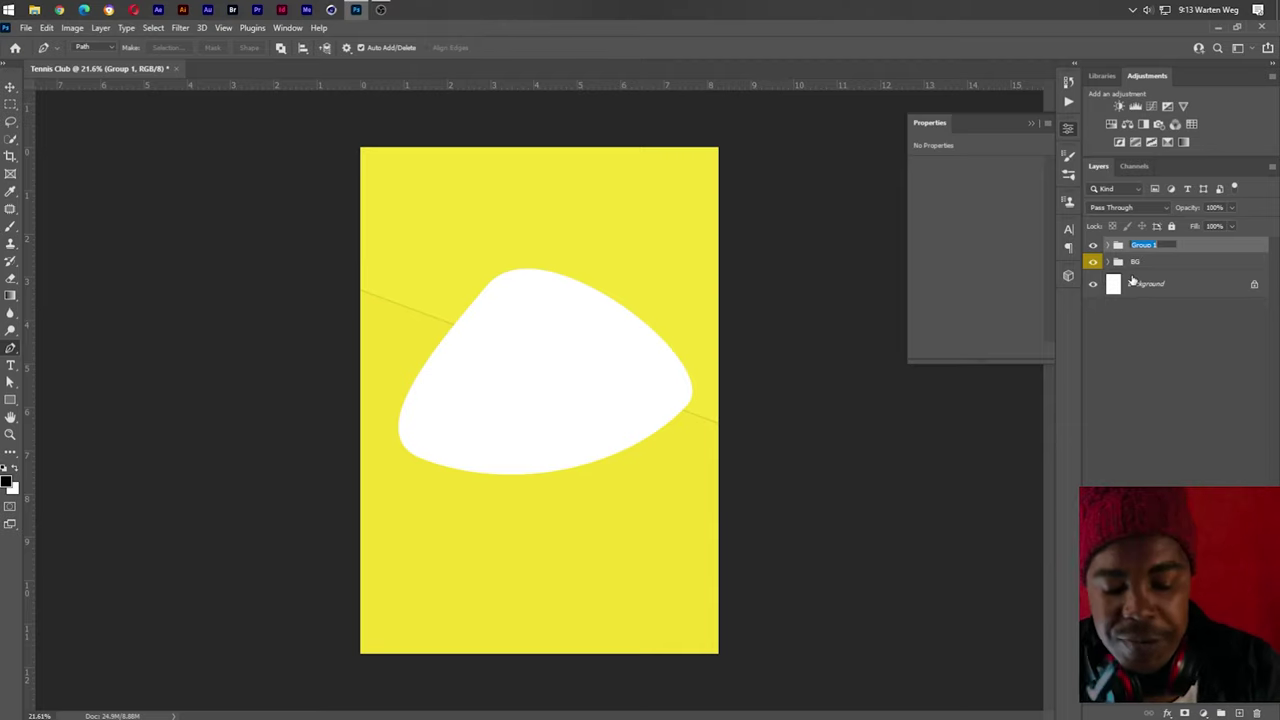
{"action": "type", "text": "Frame"}
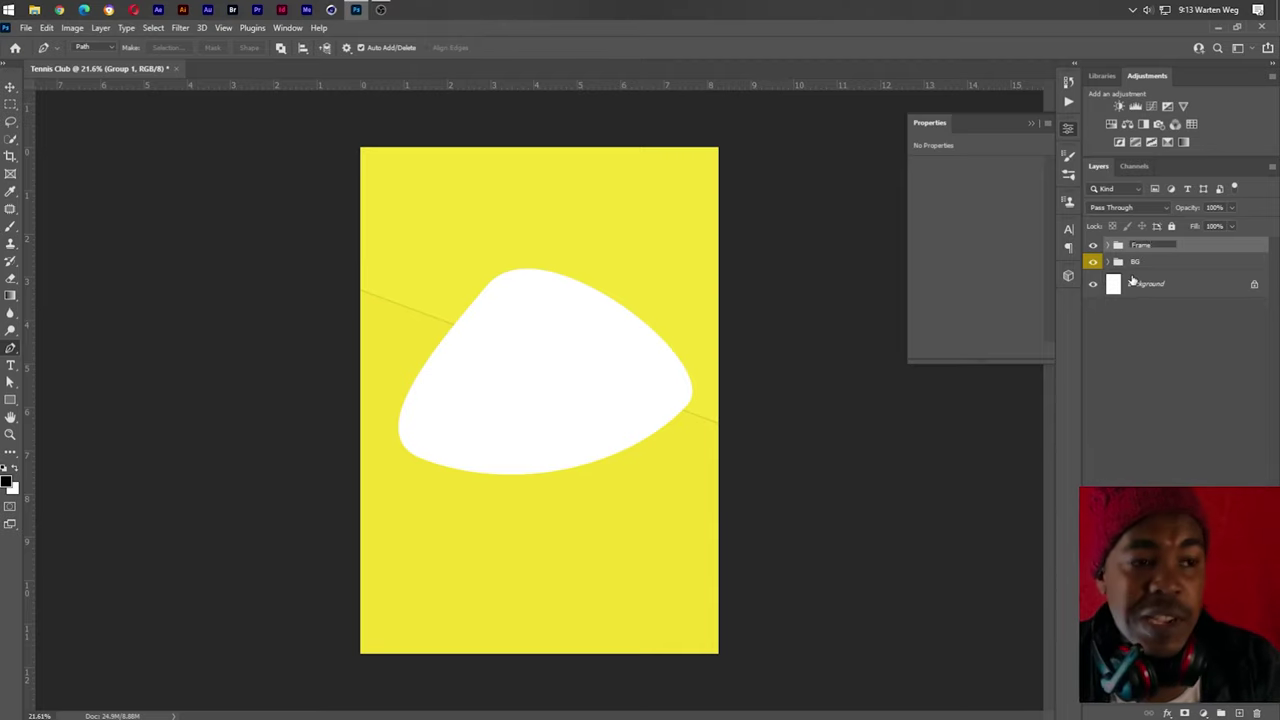
{"action": "type", "text": "s"}
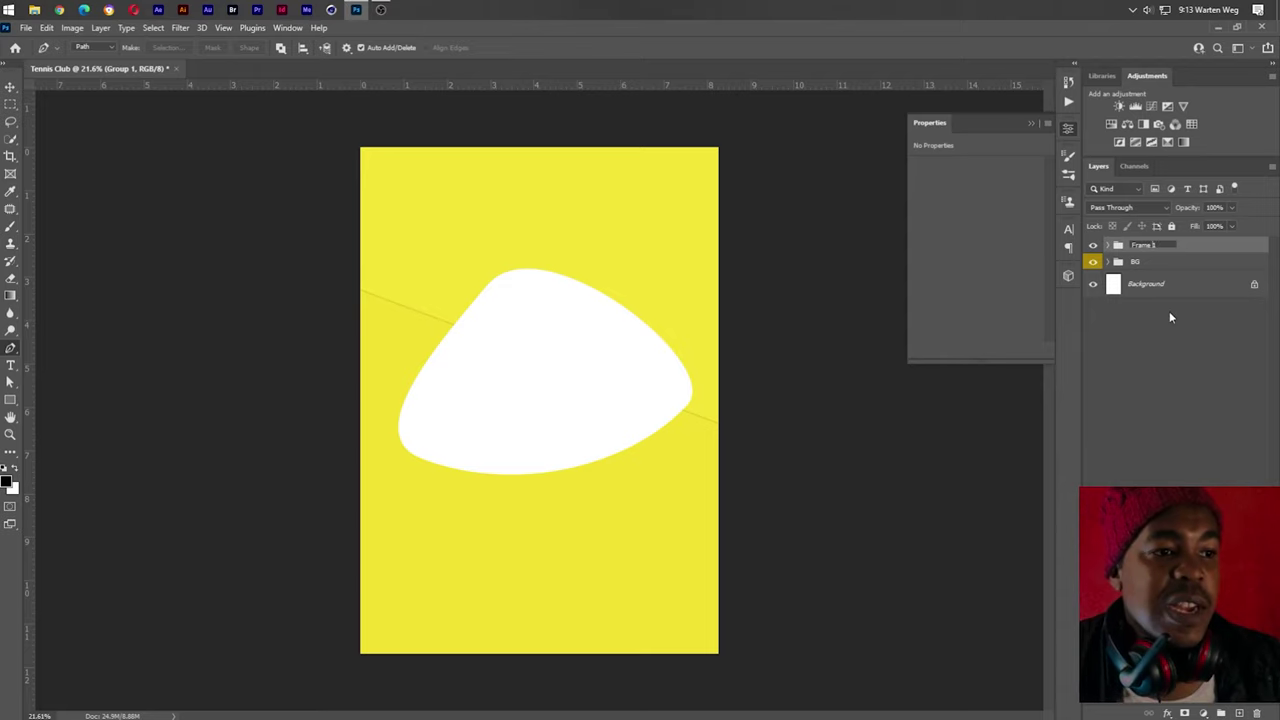
{"action": "key", "text": "Return"}
{"action": "right_click", "coordinate": [1154, 246]}
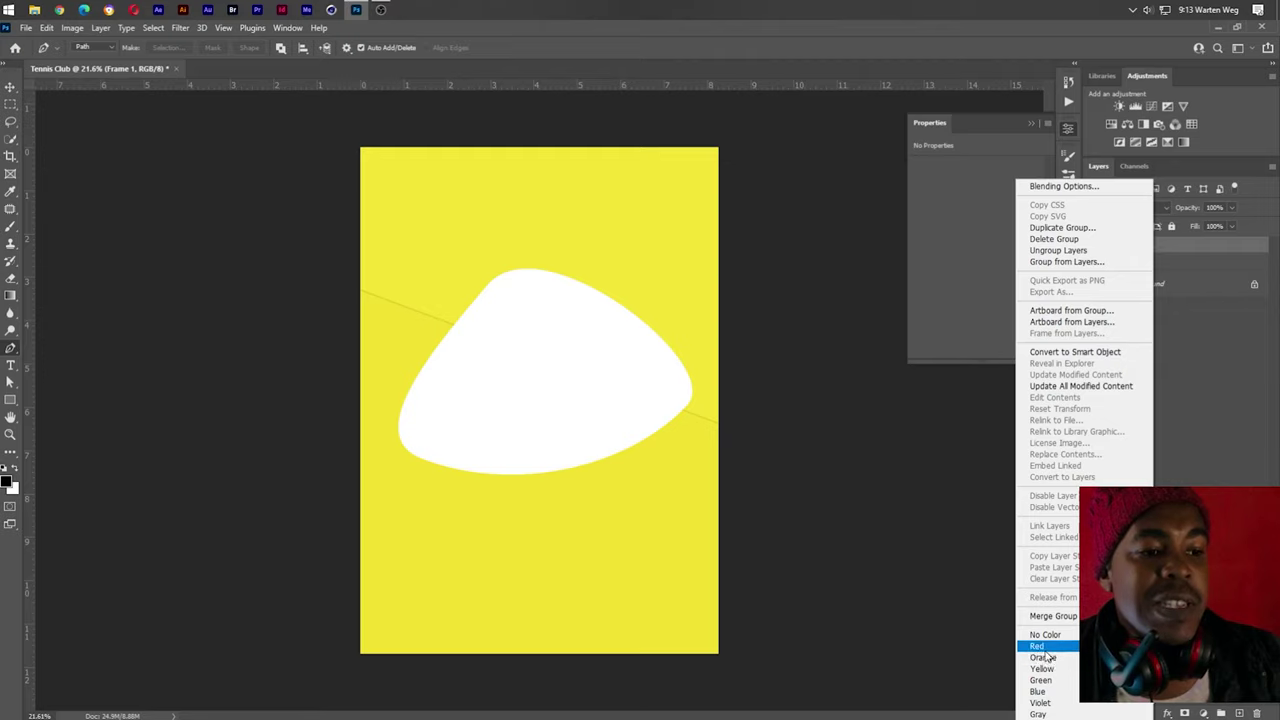
{"action": "left_click", "coordinate": [1045, 646]}
{"action": "left_click", "coordinate": [1239, 713]}
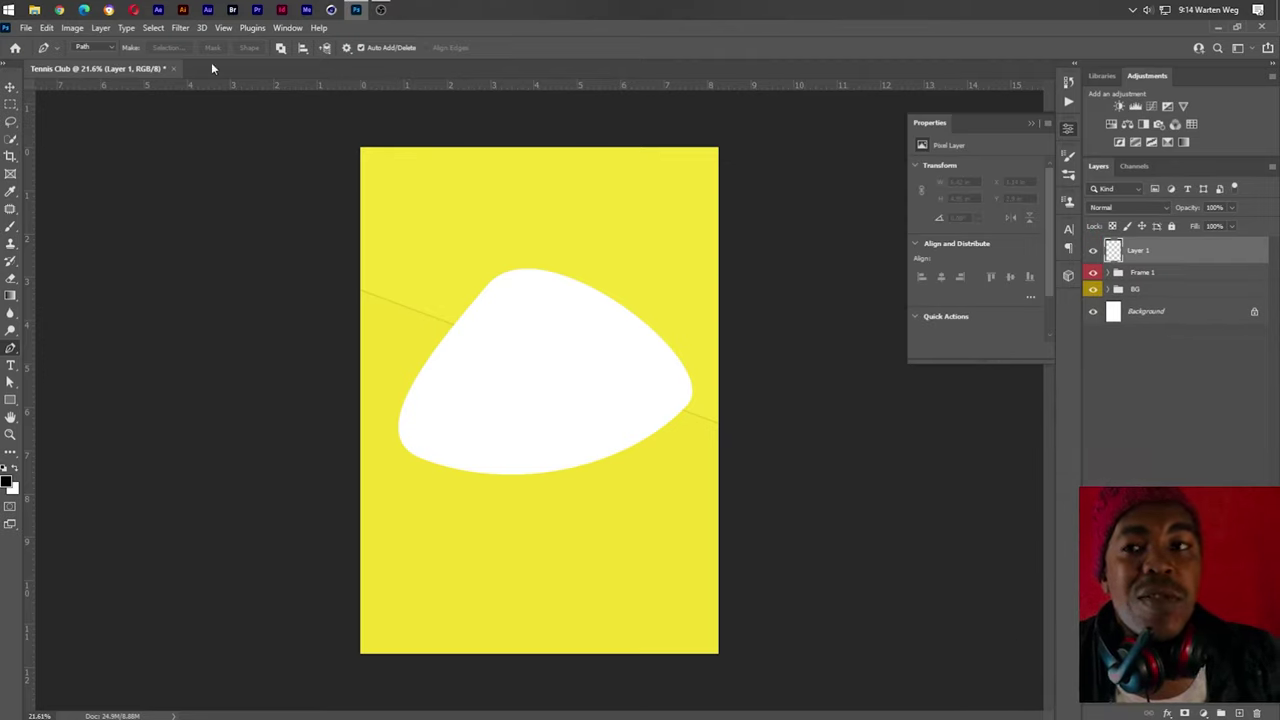
Embed the tennis racket photo, move it into Frame 1 and clip it to the blob
{"action": "left_click", "coordinate": [26, 28]}
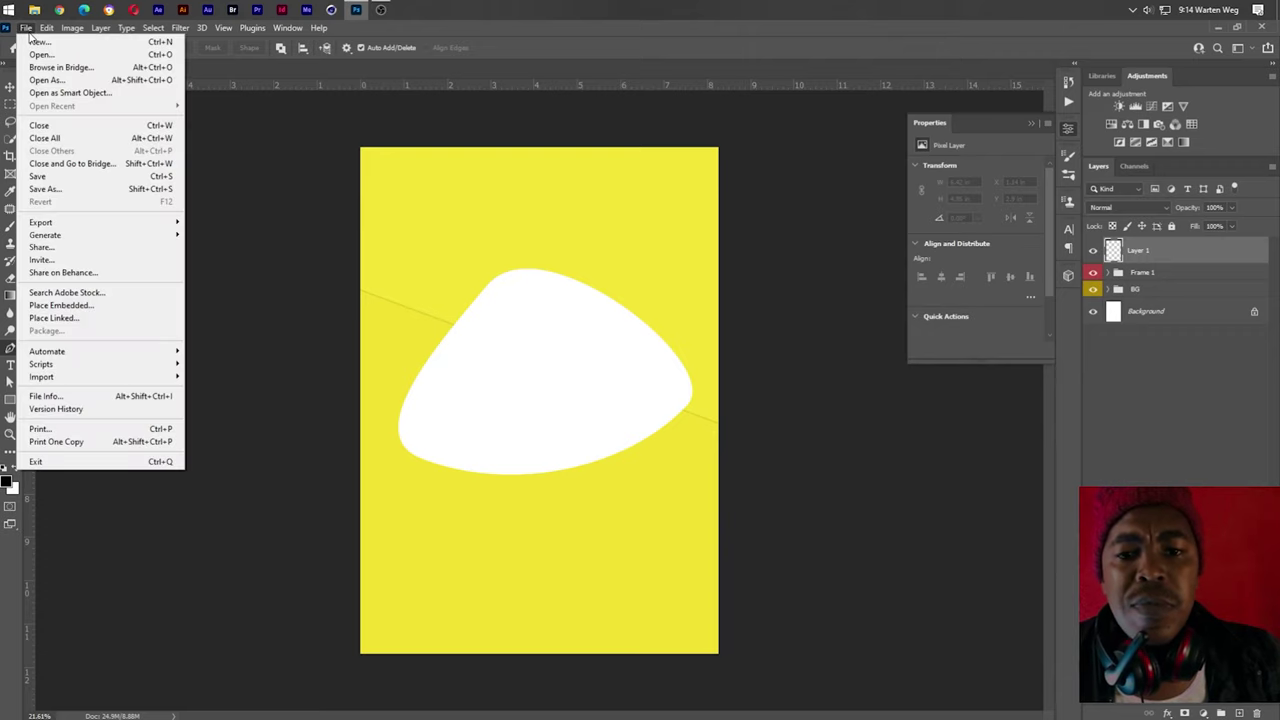
{"action": "left_click", "coordinate": [78, 310]}
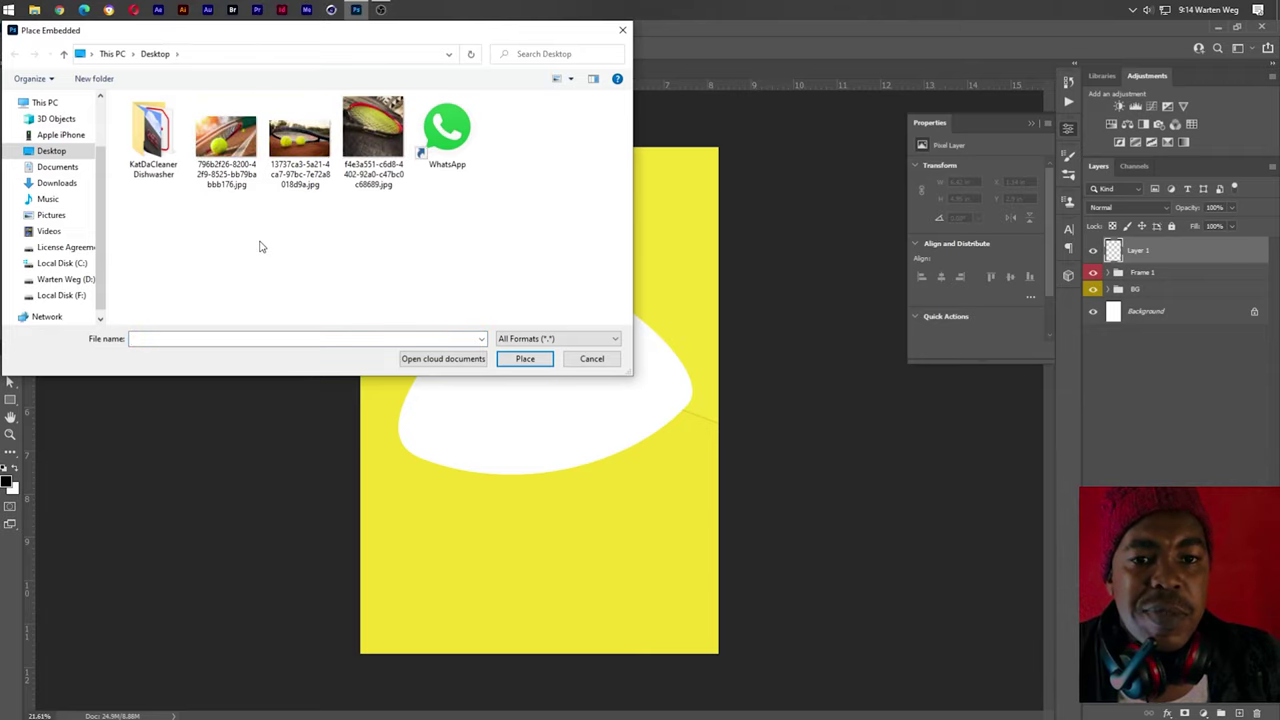
{"action": "double_click", "coordinate": [299, 135]}
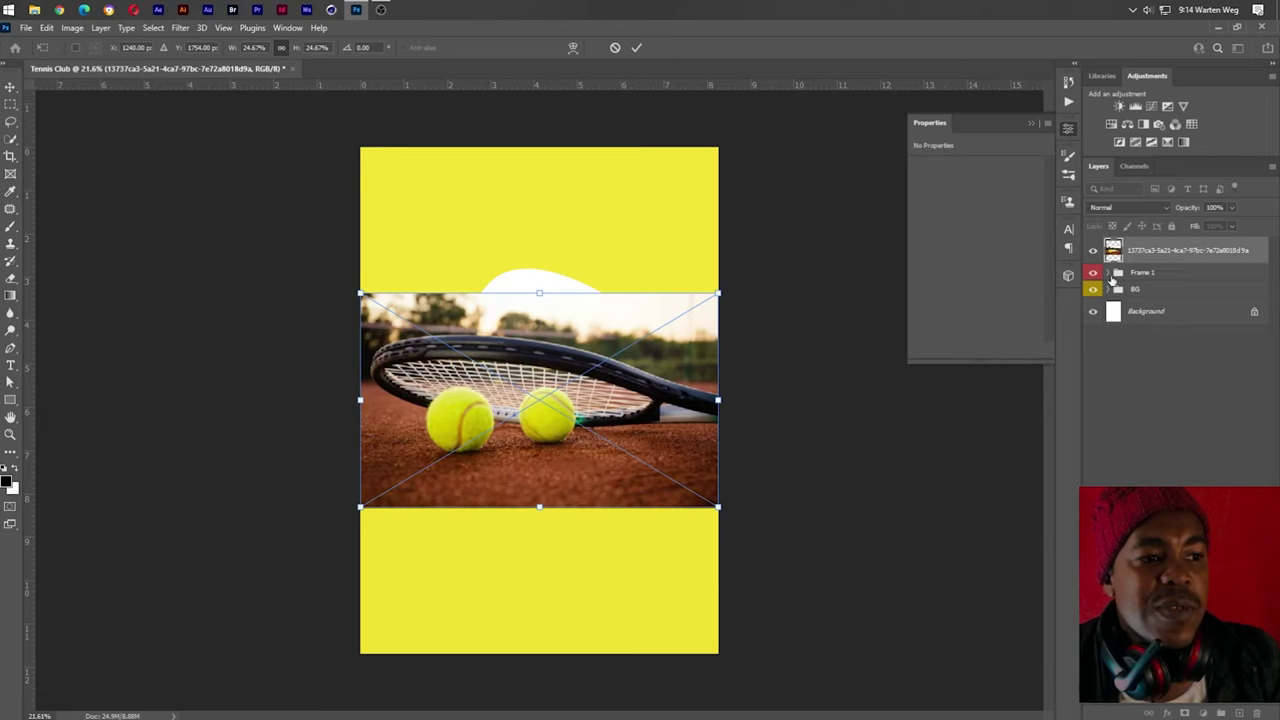
{"action": "left_click_drag", "start_coordinate": [1114, 256], "coordinate": [1118, 270]}
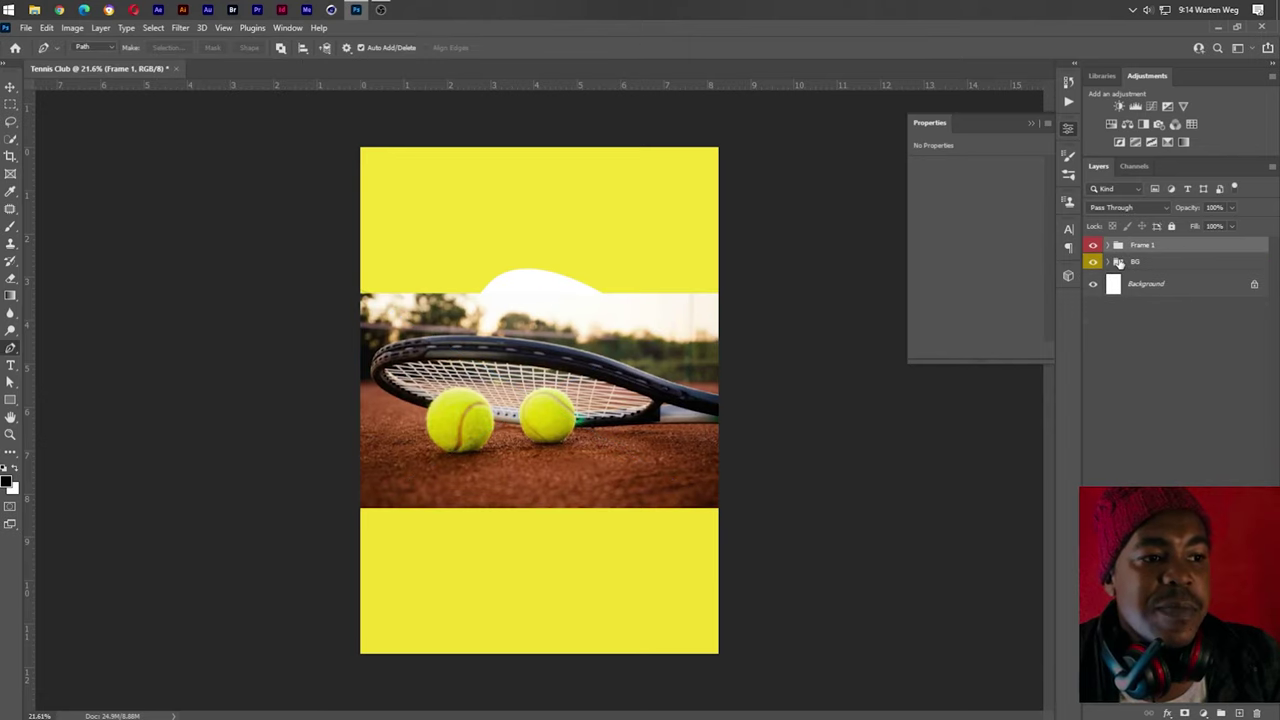
{"action": "left_click", "coordinate": [1108, 246]}
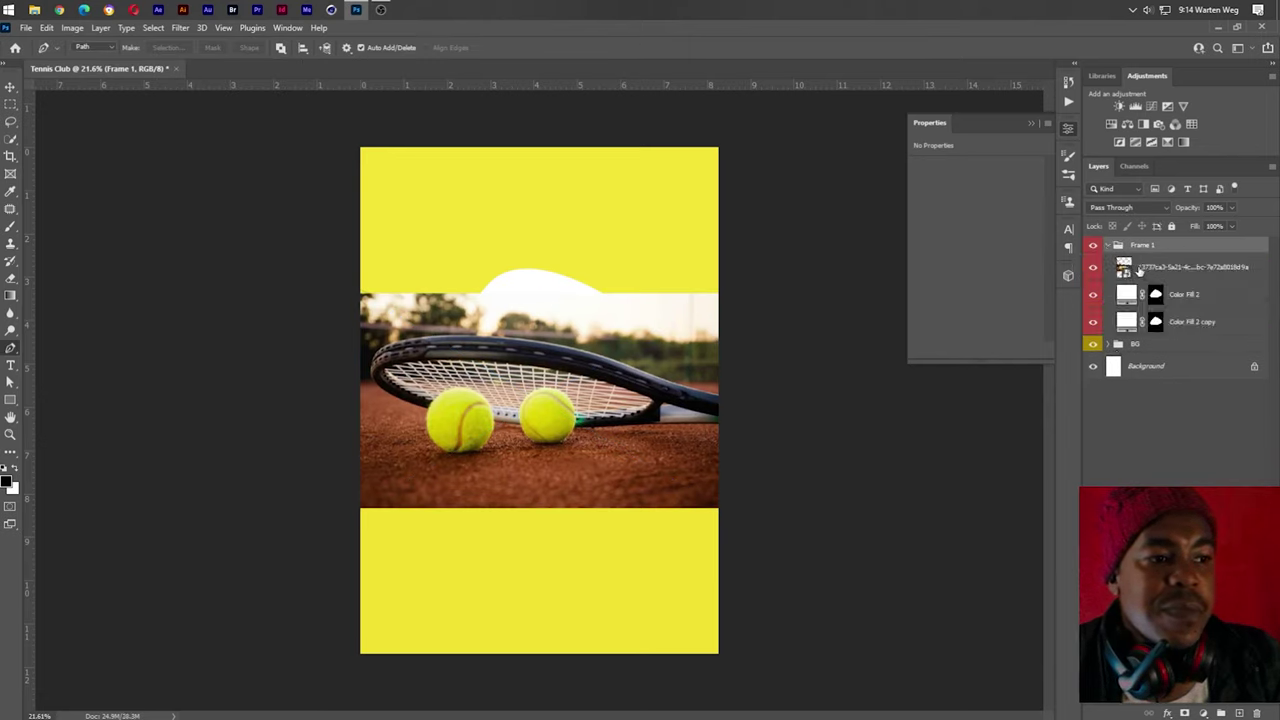
{"action": "left_click", "coordinate": [1139, 279], "text": "alt"}
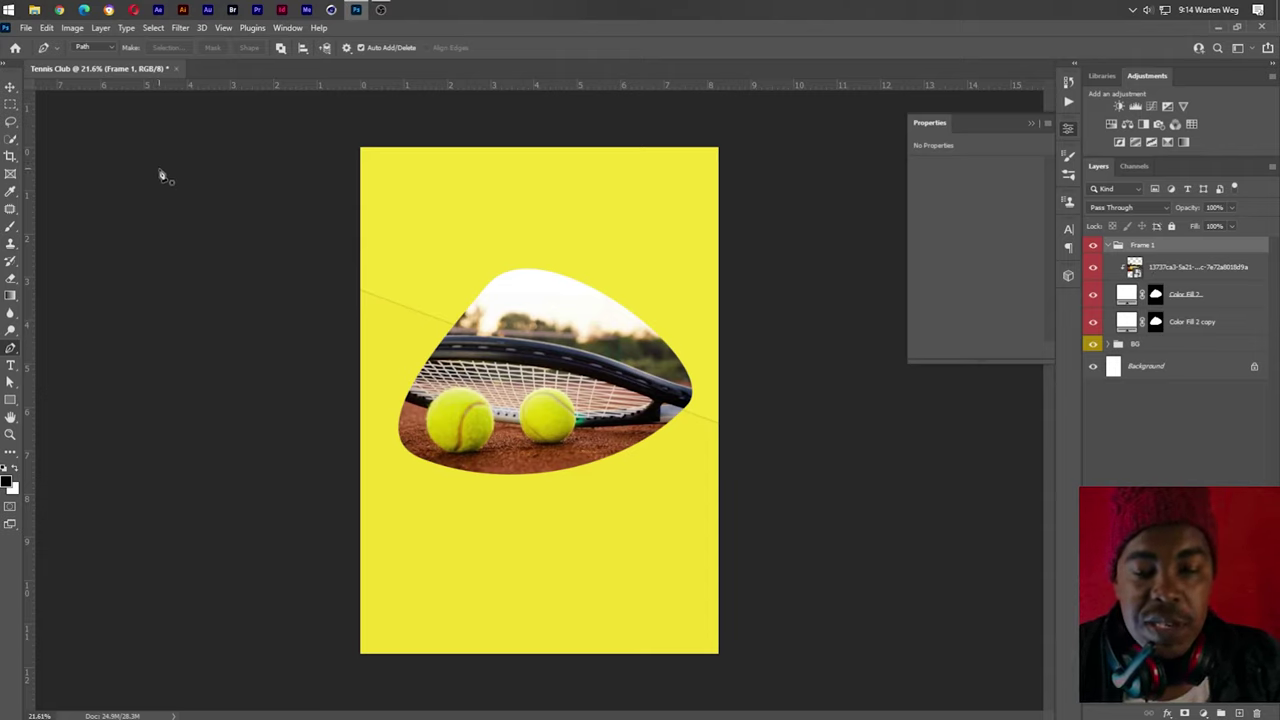
Shift the tennis photo slightly down and right inside the blob frame
{"action": "key", "text": "a"}
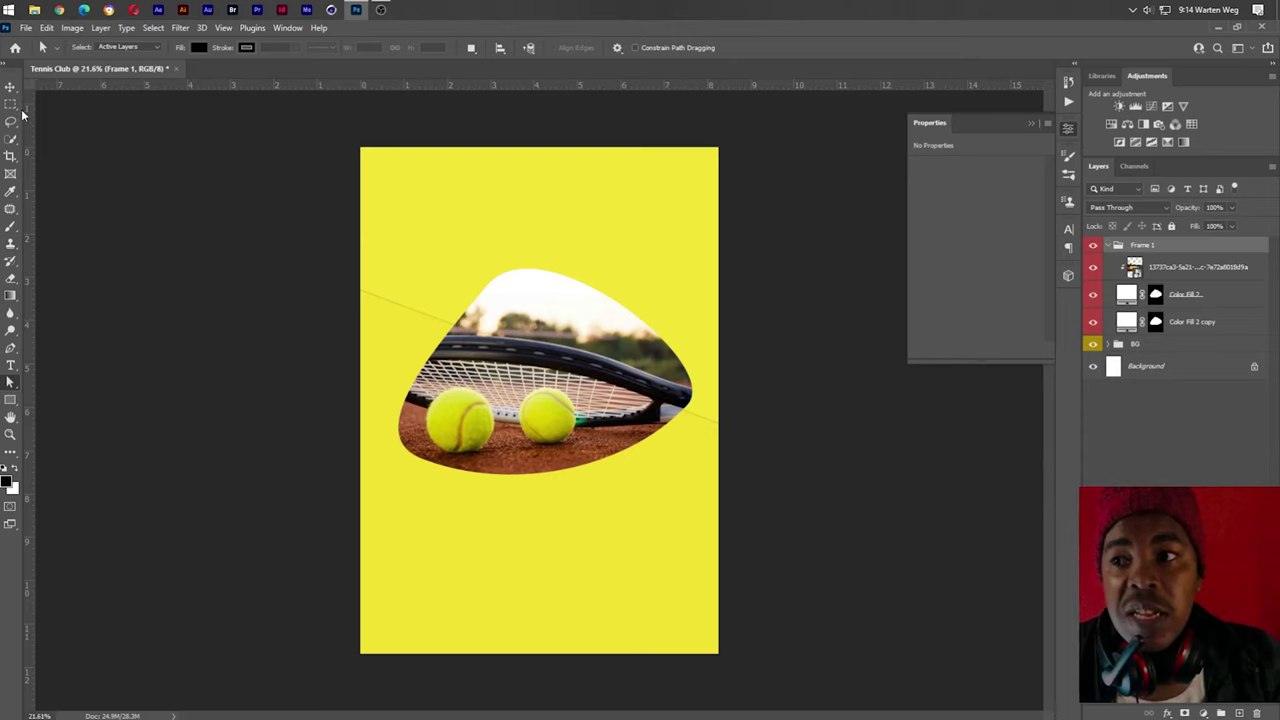
{"action": "key", "text": "v"}
{"action": "left_click_drag", "start_coordinate": [582, 384], "coordinate": [588, 398]}
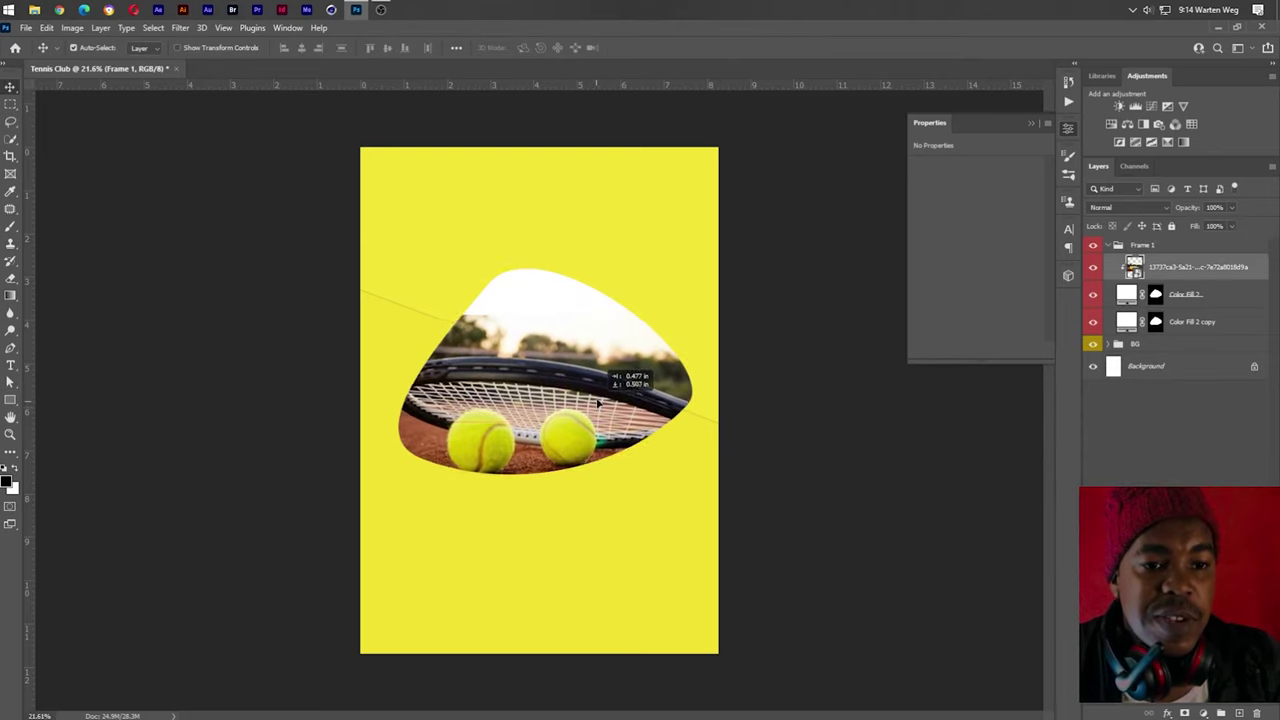
{"action": "left_click_drag", "start_coordinate": [588, 398], "coordinate": [610, 392]}
Scale the photo to about 25.7% and rotate it about -9.57° so the balls fill the blob
{"action": "key", "text": "ctrl+t"}
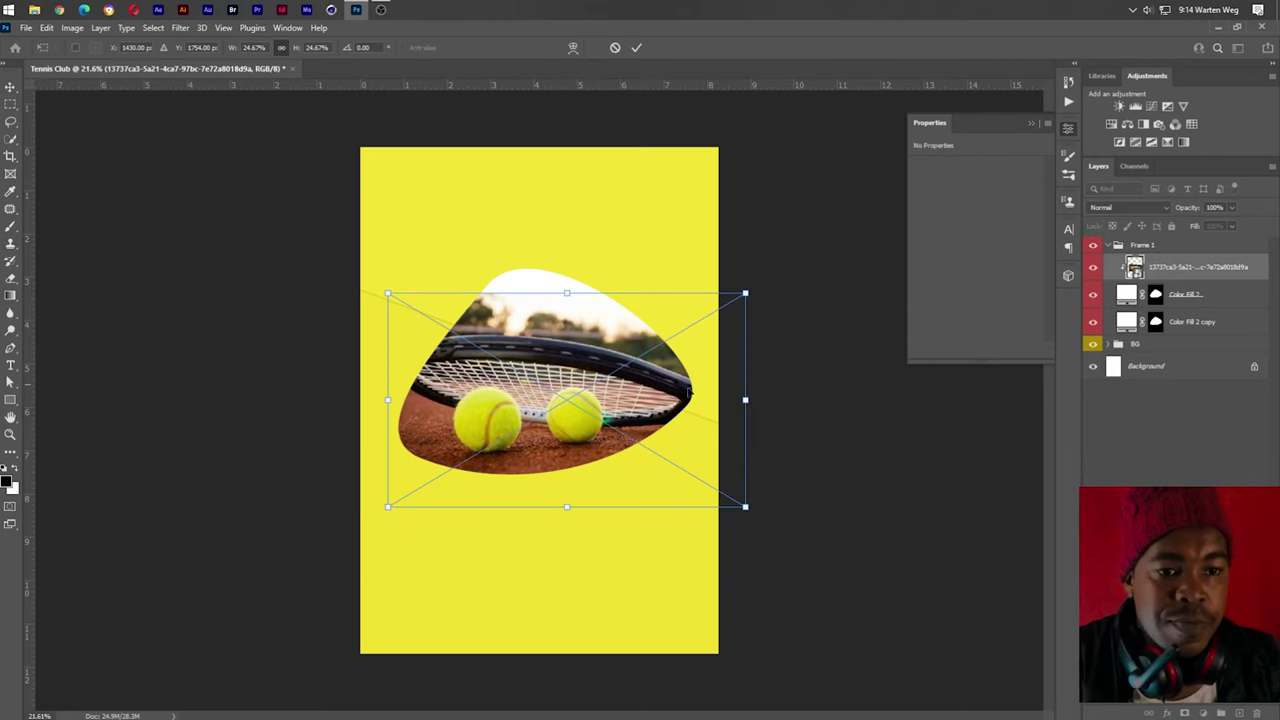
{"action": "left_click_drag", "start_coordinate": [745, 399], "coordinate": [760, 398]}
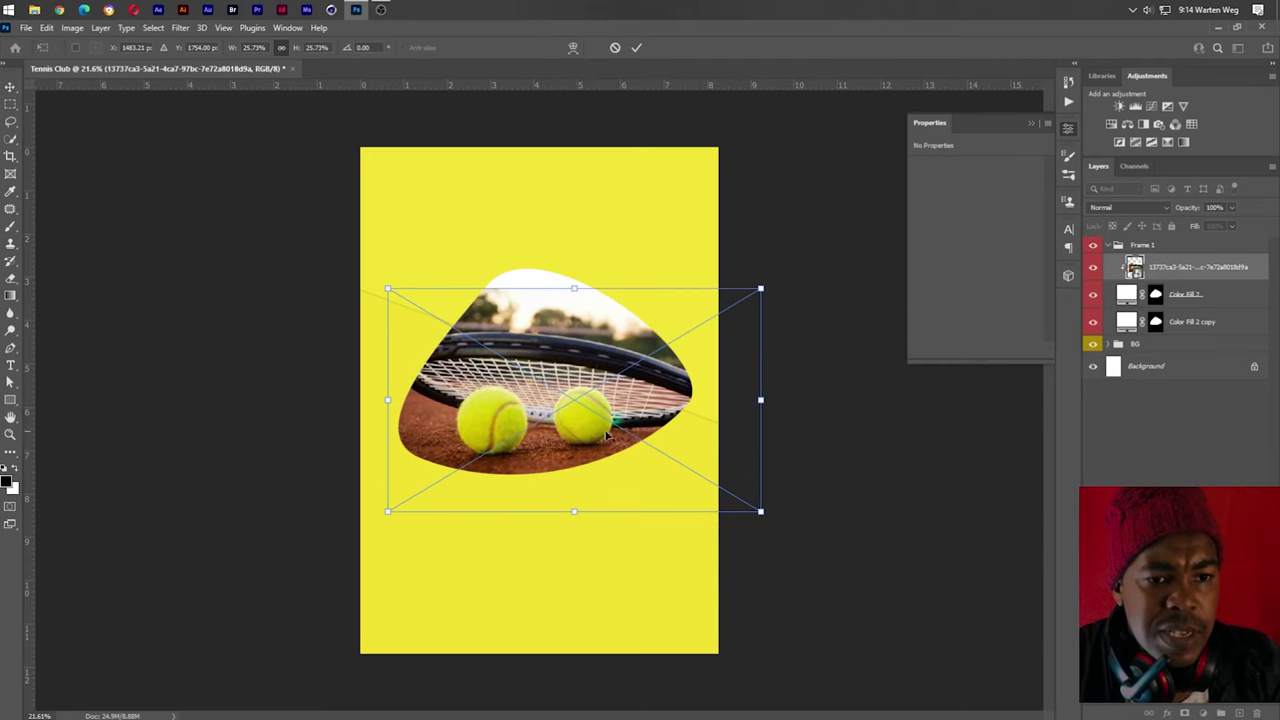
{"action": "left_click_drag", "start_coordinate": [597, 430], "coordinate": [592, 412]}
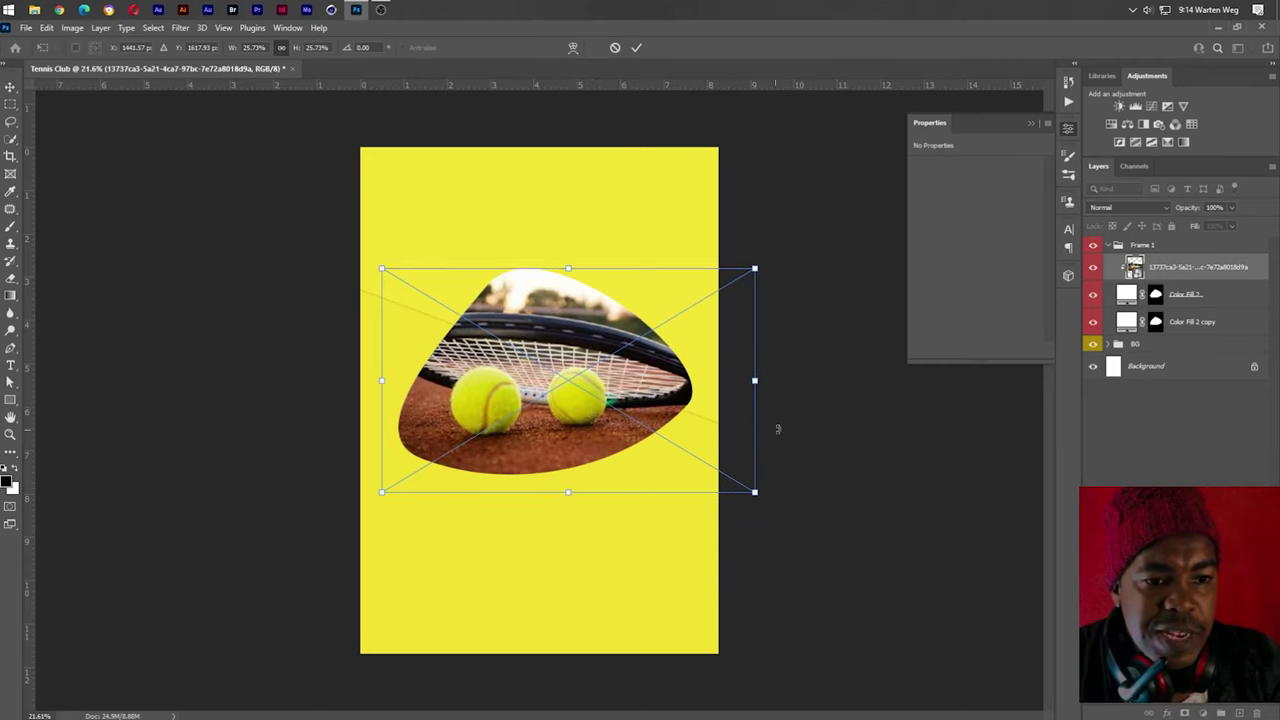
{"action": "left_click_drag", "start_coordinate": [777, 429], "coordinate": [805, 392]}
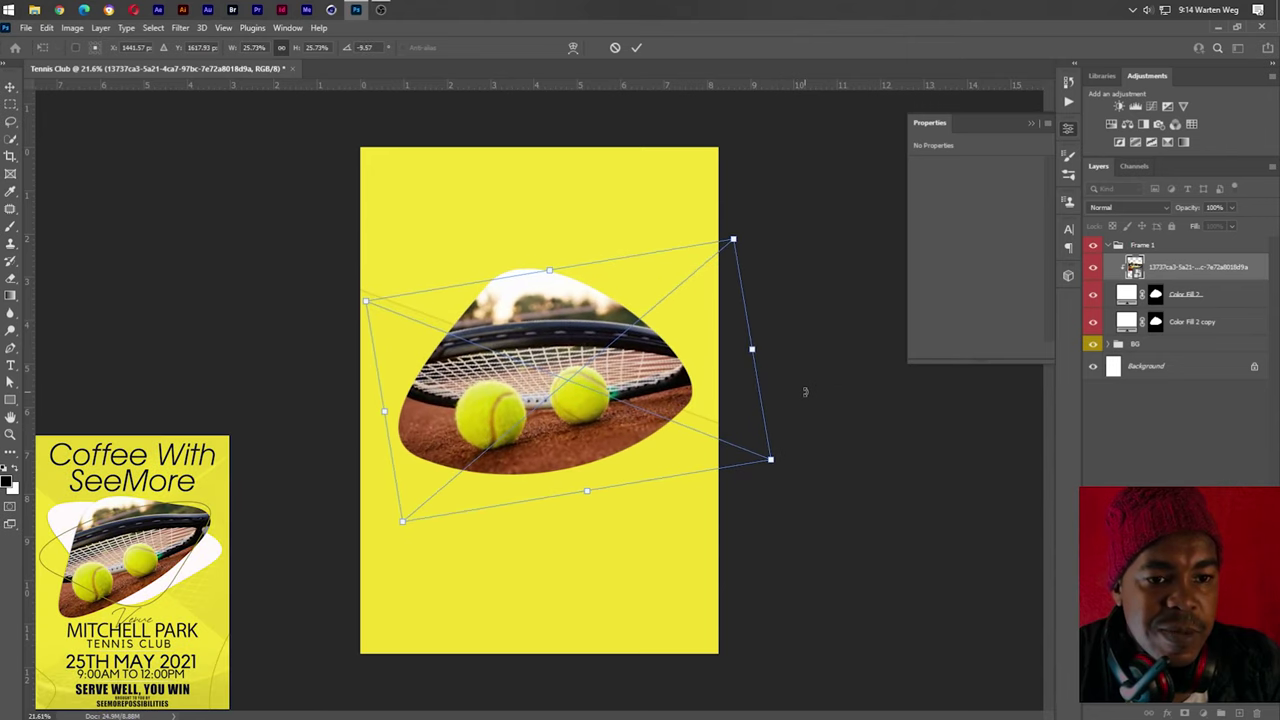
{"action": "left_click_drag", "start_coordinate": [617, 409], "coordinate": [612, 400]}
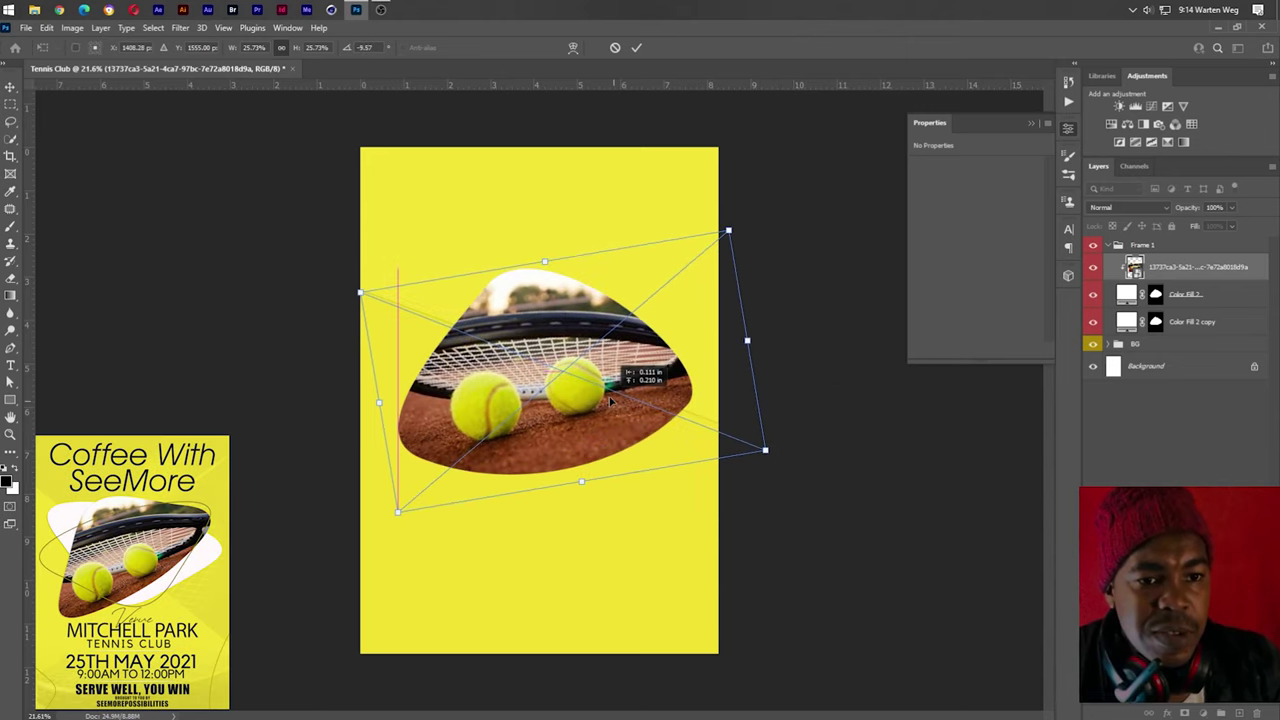
{"action": "key", "text": "Return"}
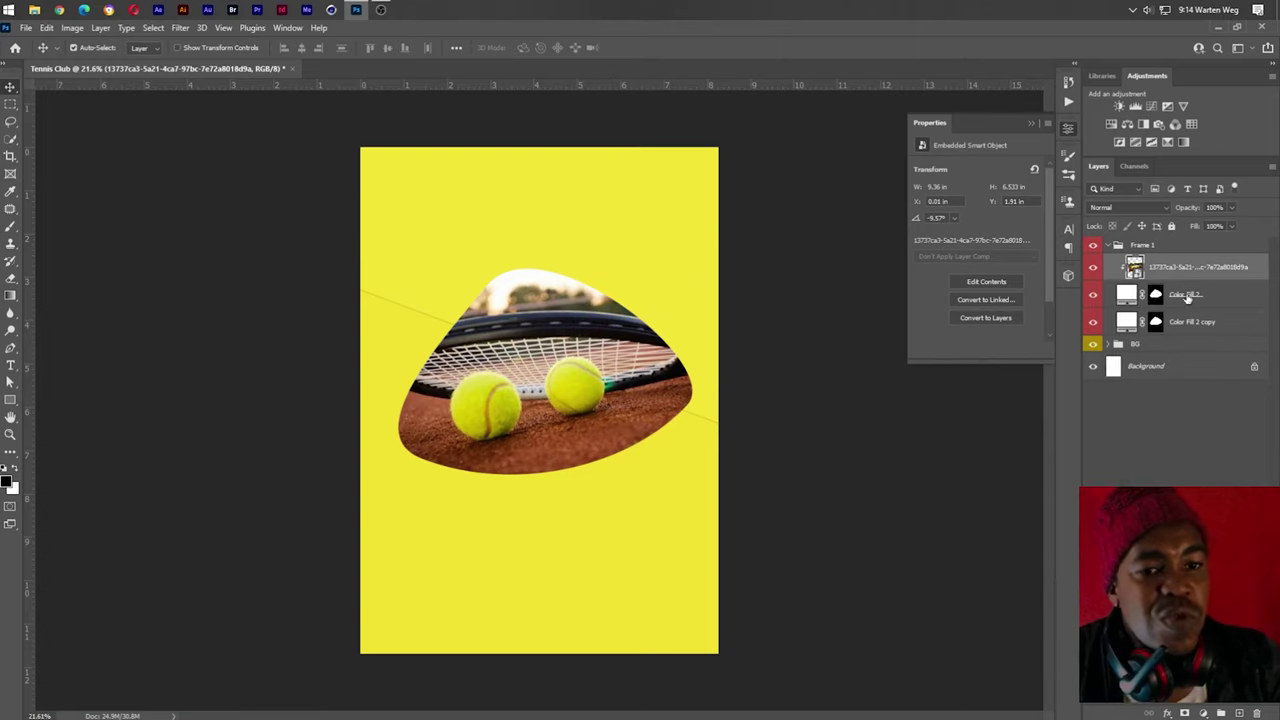
{"action": "left_click", "coordinate": [1187, 297]}
{"action": "left_click", "coordinate": [1181, 322]}
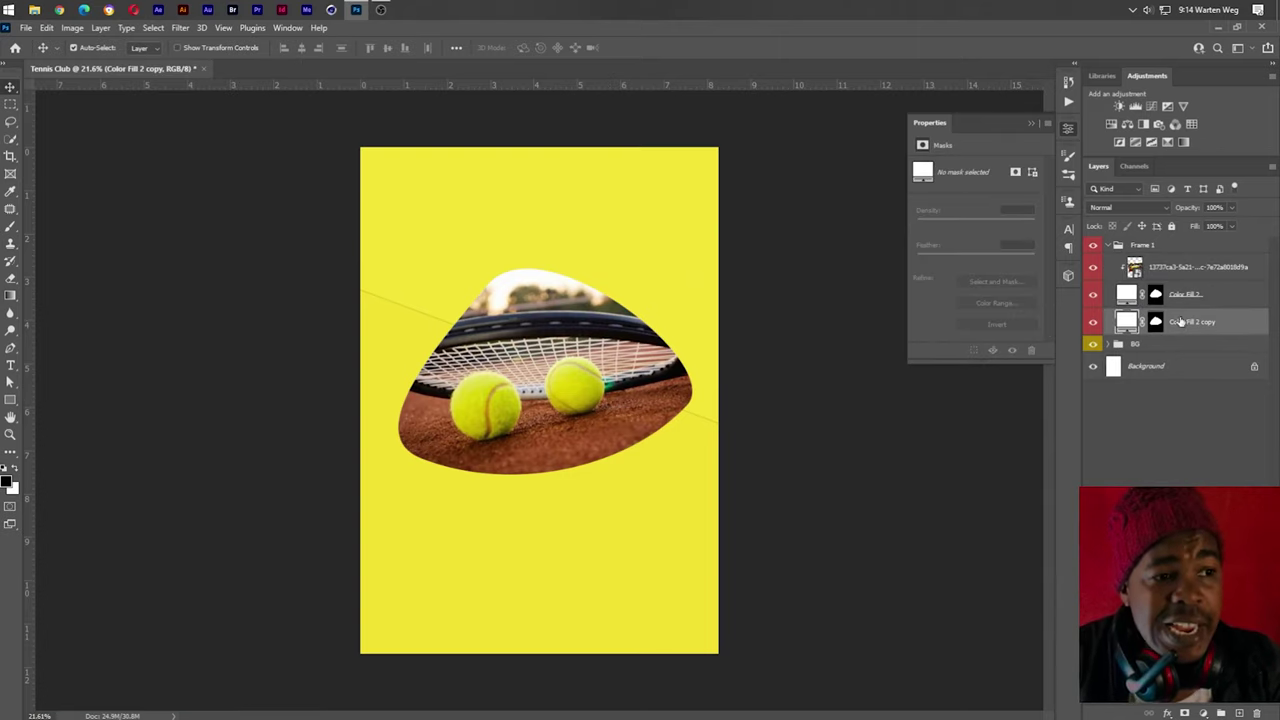
Rotate Color Fill 2 copy to about 34° and nudge it up behind the photo frame
{"action": "key", "text": "ctrl+t"}
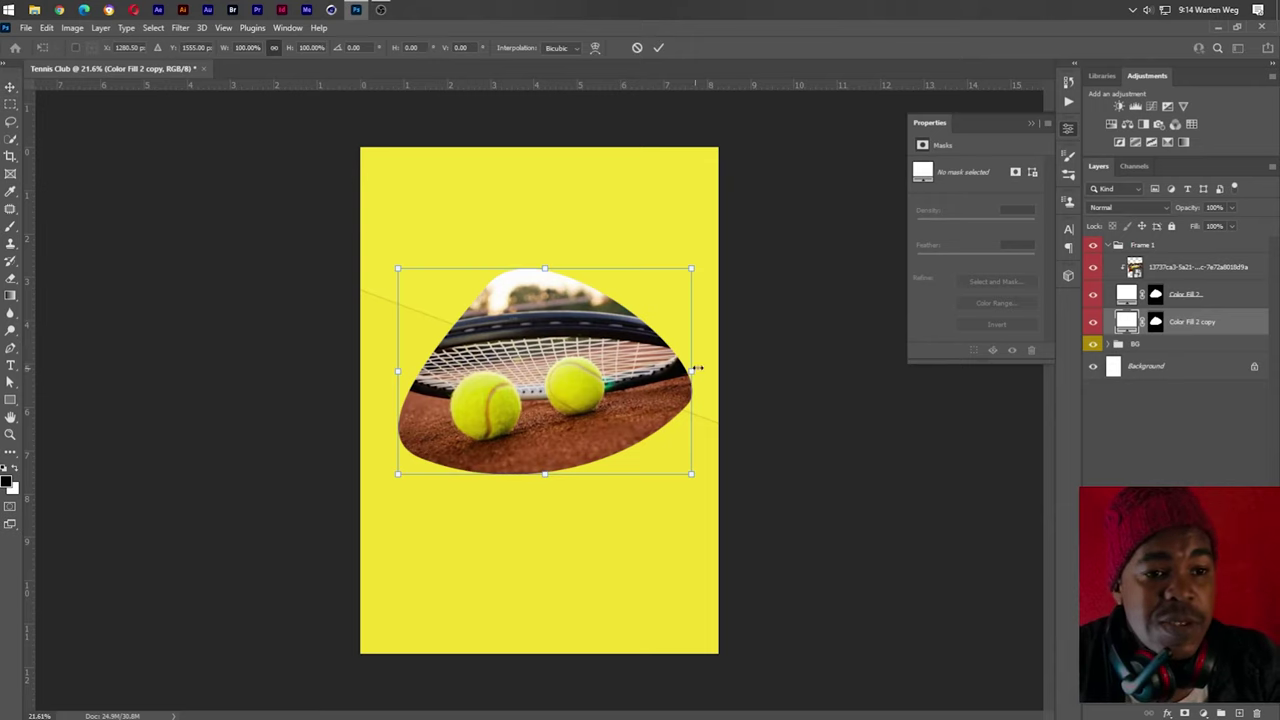
{"action": "left_click_drag", "start_coordinate": [707, 369], "coordinate": [668, 465]}
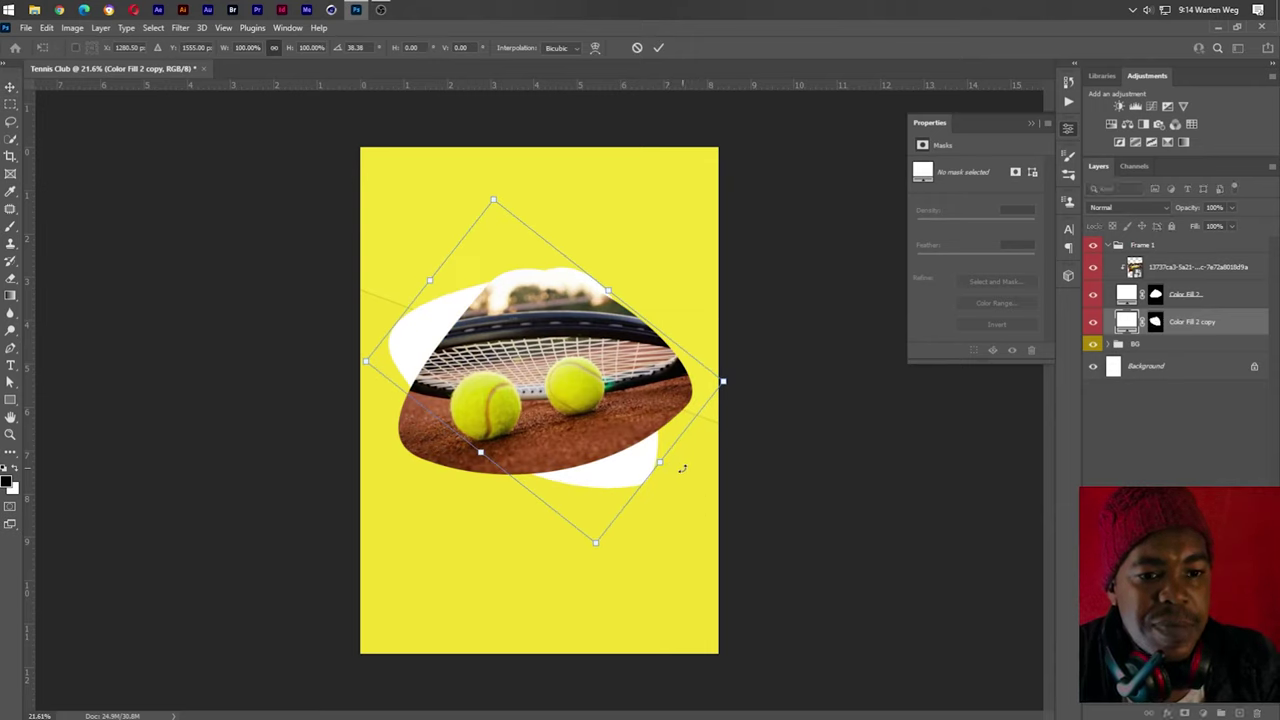
{"action": "left_click_drag", "start_coordinate": [676, 476], "coordinate": [690, 462]}
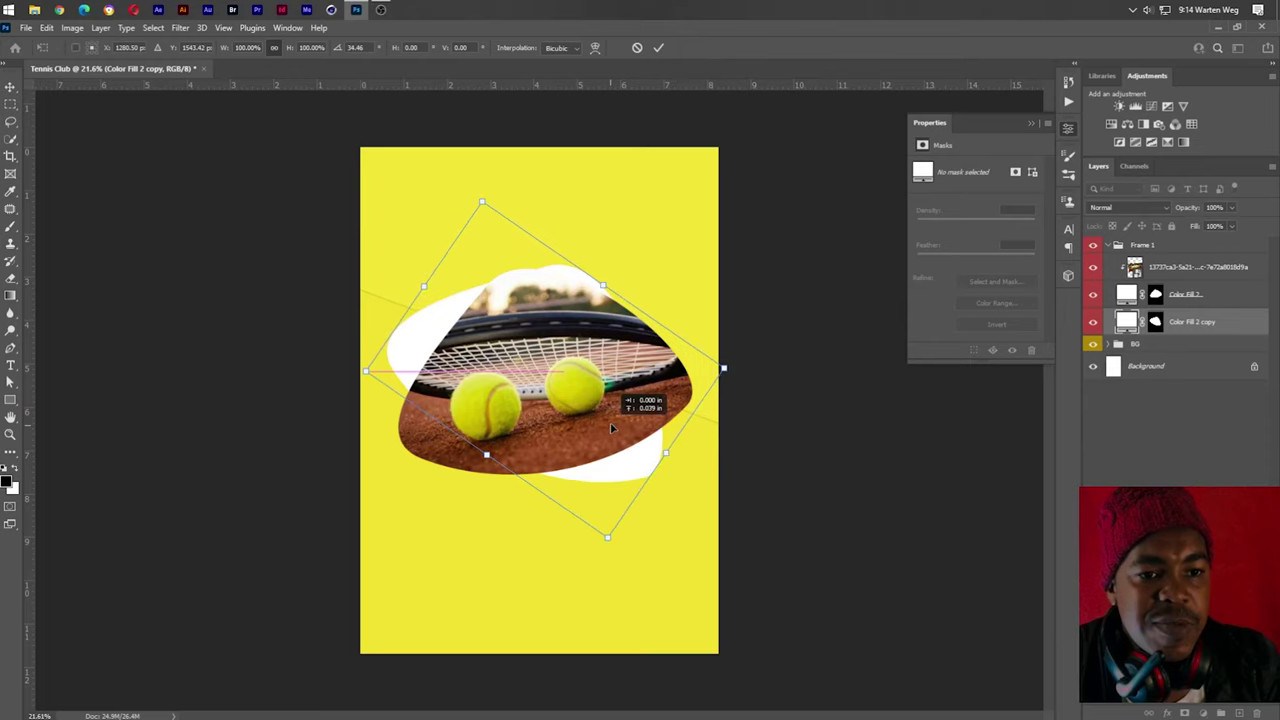
{"action": "left_click_drag", "start_coordinate": [611, 431], "coordinate": [621, 420]}
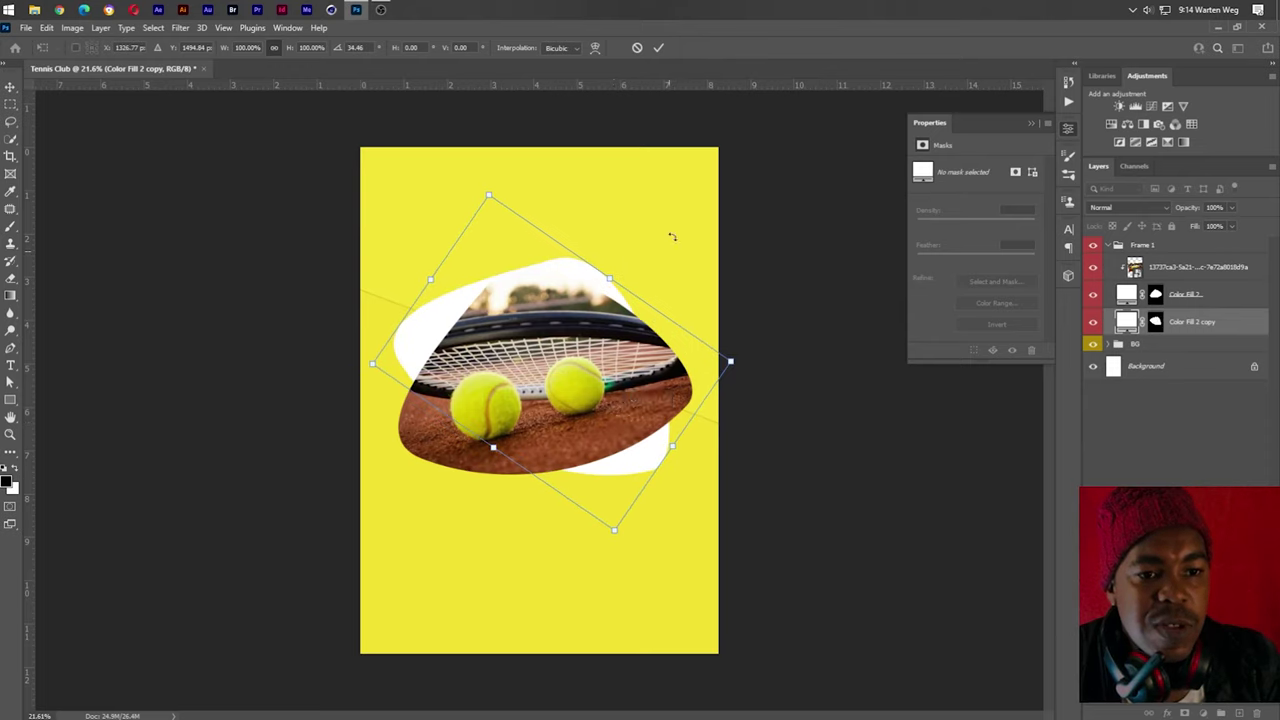
{"action": "left_click", "coordinate": [1185, 295]}
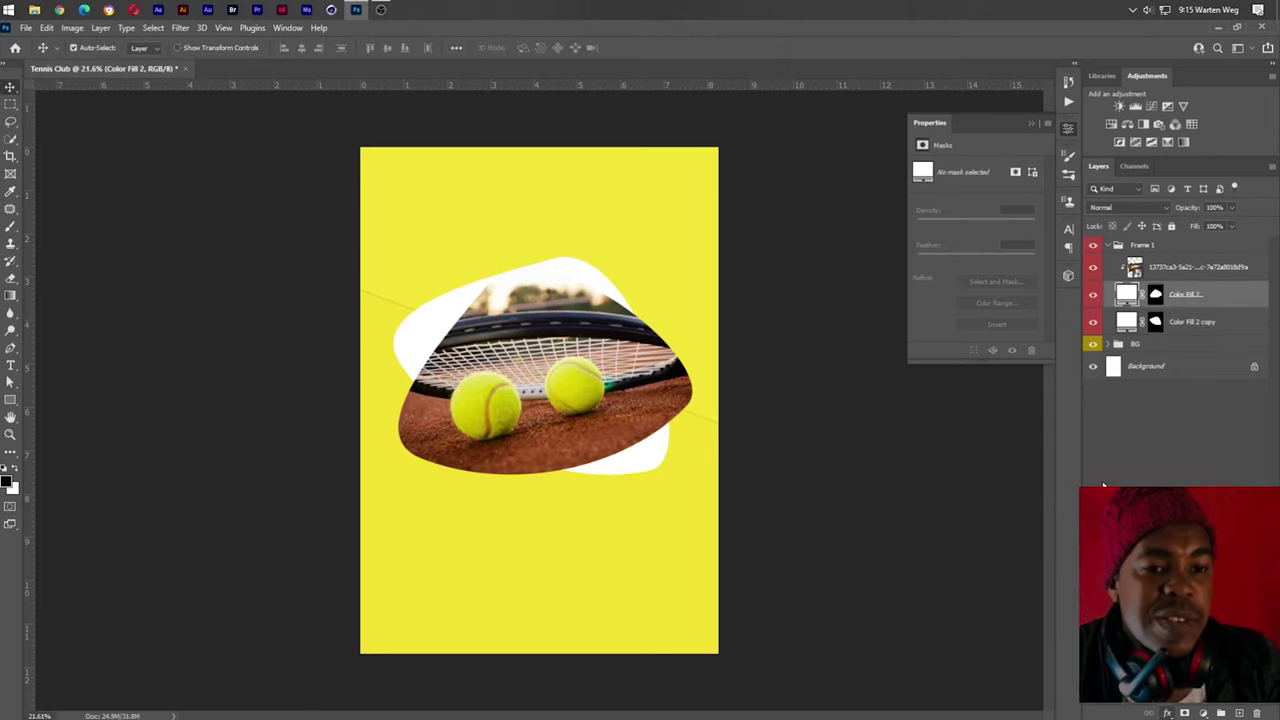
Add a drop shadow to Color Fill 2 with distance 9, spread 5, size 9, adjusted angle and higher opacity
{"action": "left_click", "coordinate": [1164, 713]}
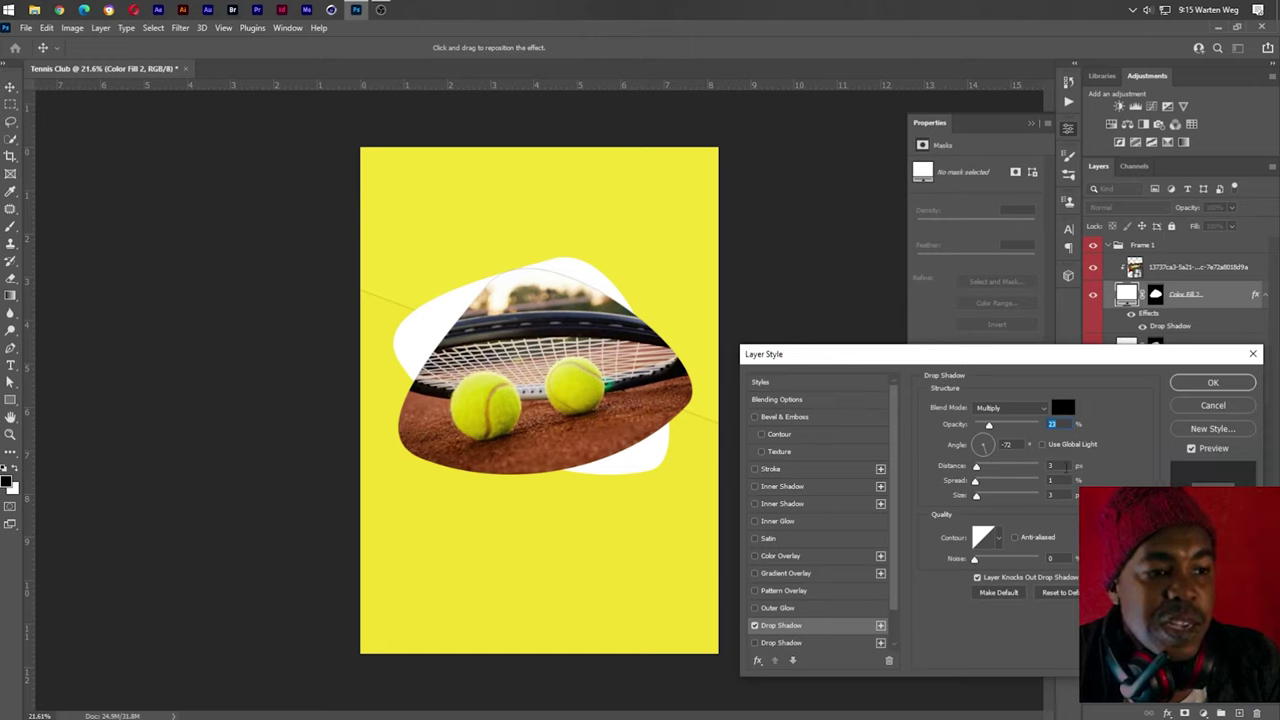
{"action": "left_click", "coordinate": [1050, 466]}
{"action": "type", "text": "9"}
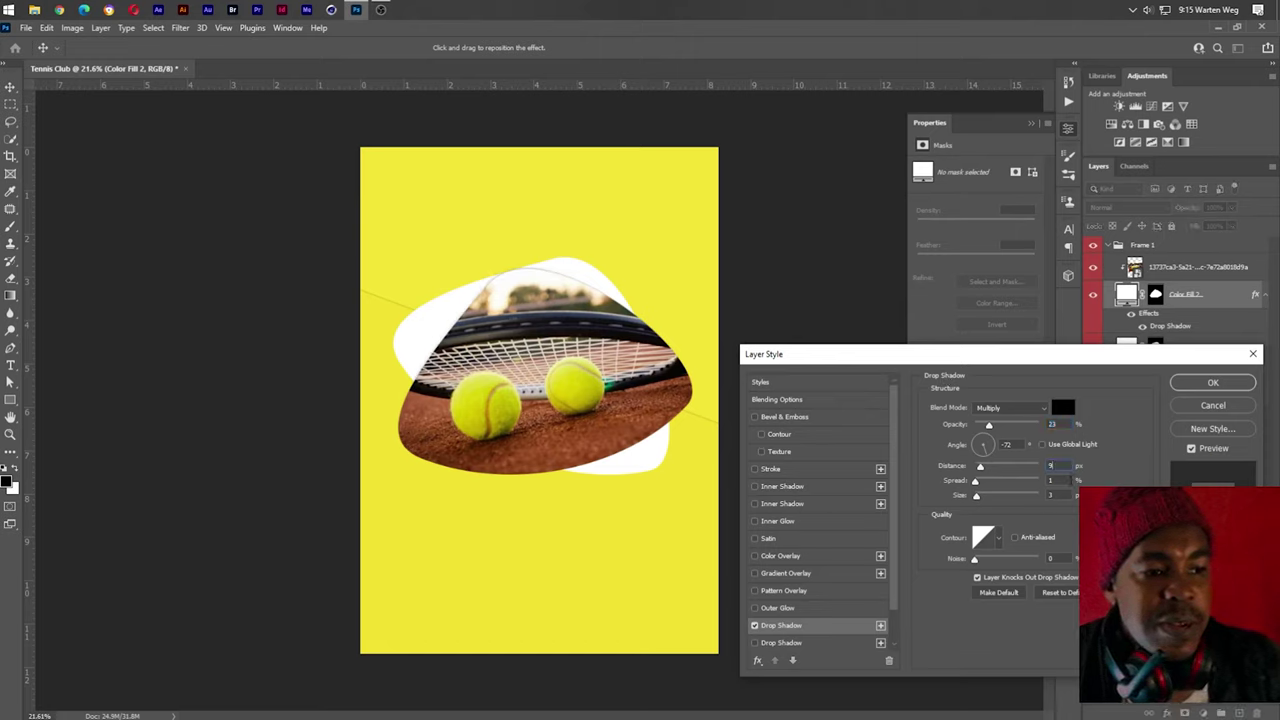
{"action": "key", "text": "Tab"}
{"action": "type", "text": "5"}
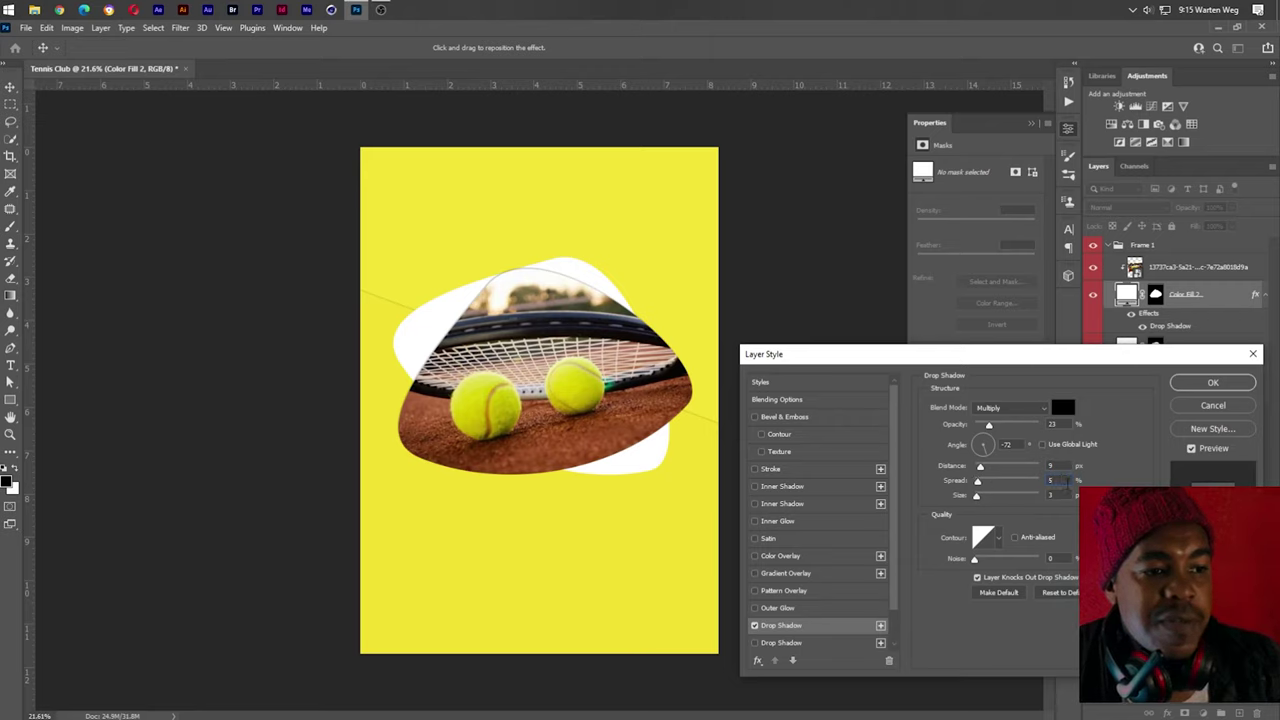
{"action": "key", "text": "Tab"}
{"action": "type", "text": "9"}
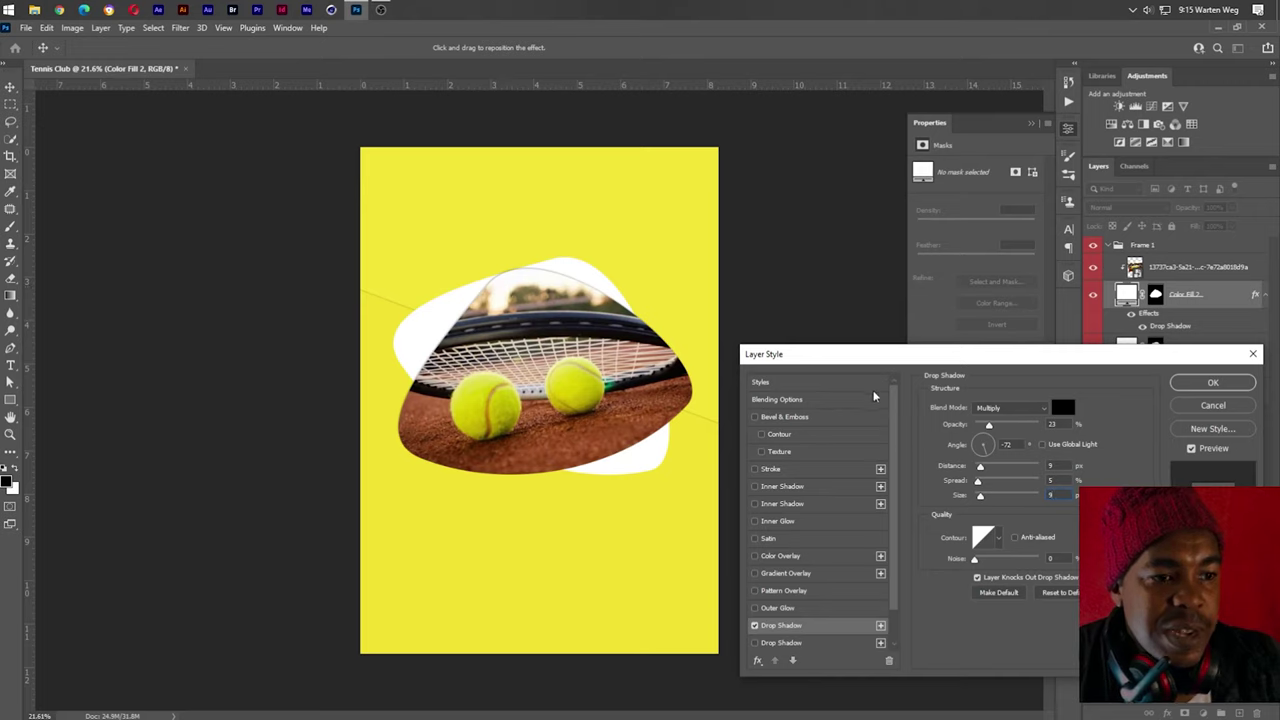
{"action": "left_click", "coordinate": [994, 449]}
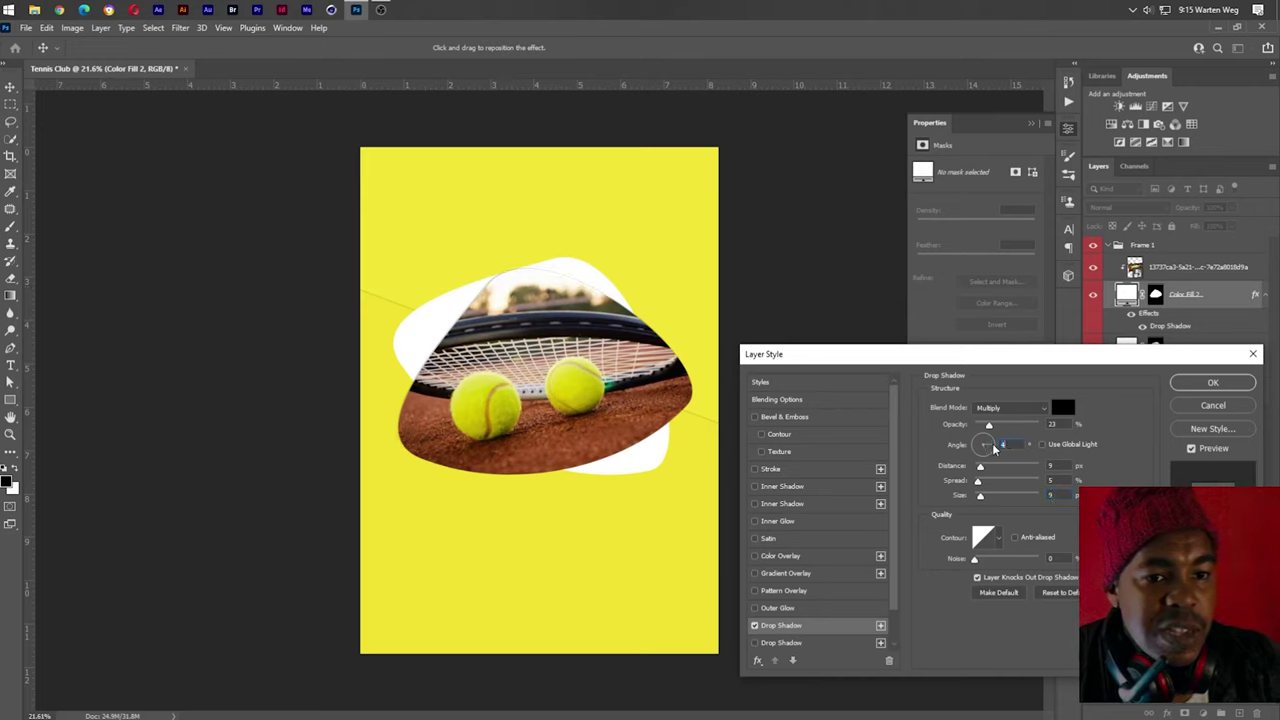
{"action": "left_click_drag", "start_coordinate": [989, 424], "coordinate": [1008, 426]}
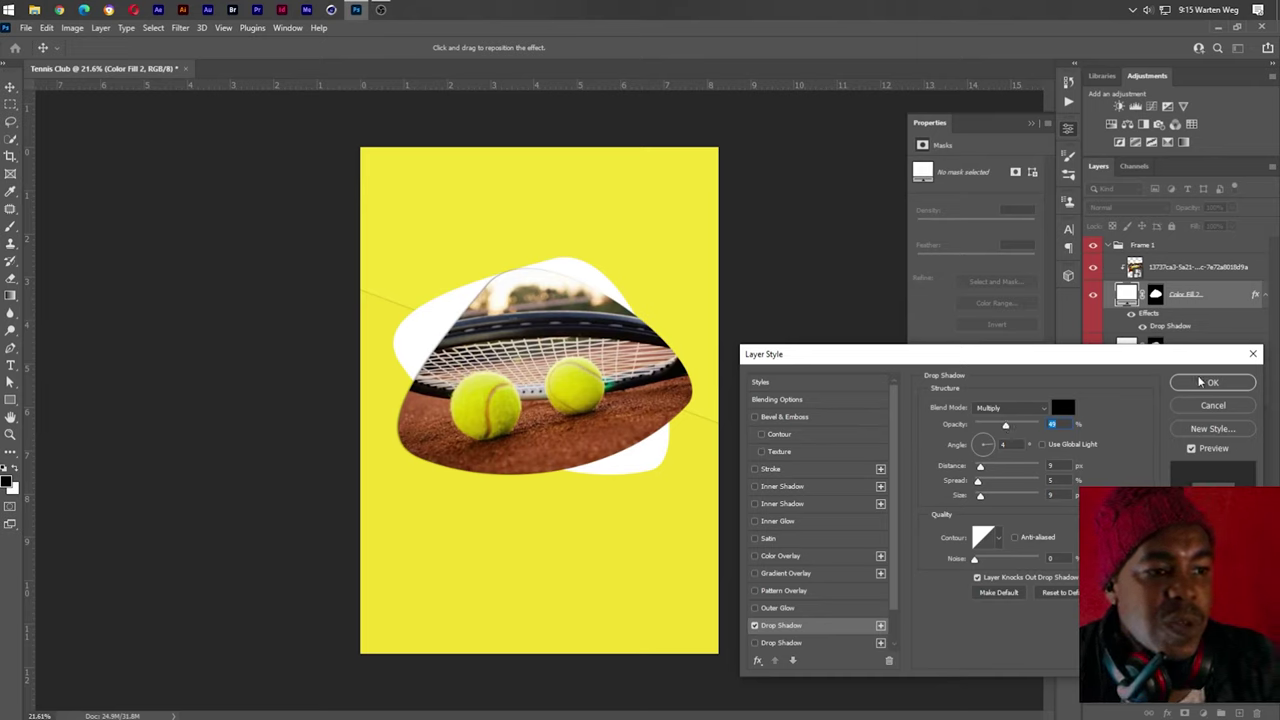
{"action": "left_click", "coordinate": [1205, 382]}
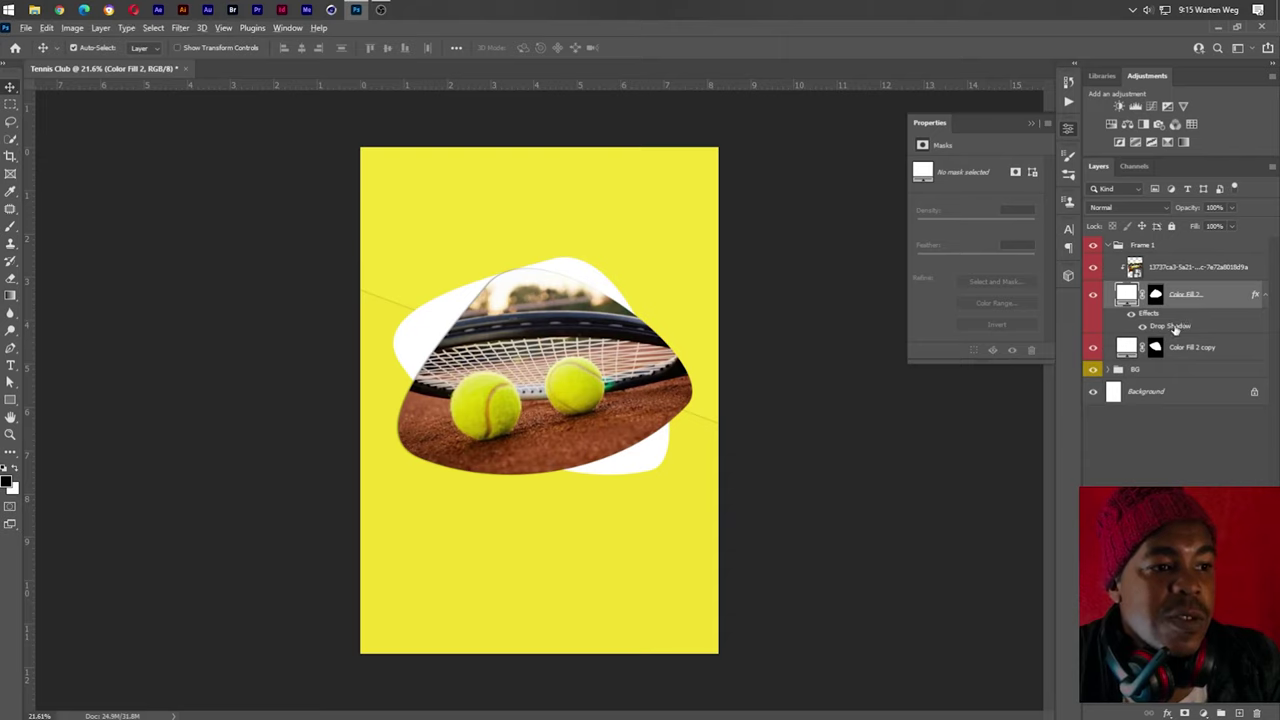
Copy the drop shadow onto Color Fill 2 copy and change its angle to 179°
{"action": "left_click_drag", "start_coordinate": [1176, 327], "coordinate": [1180, 347]}
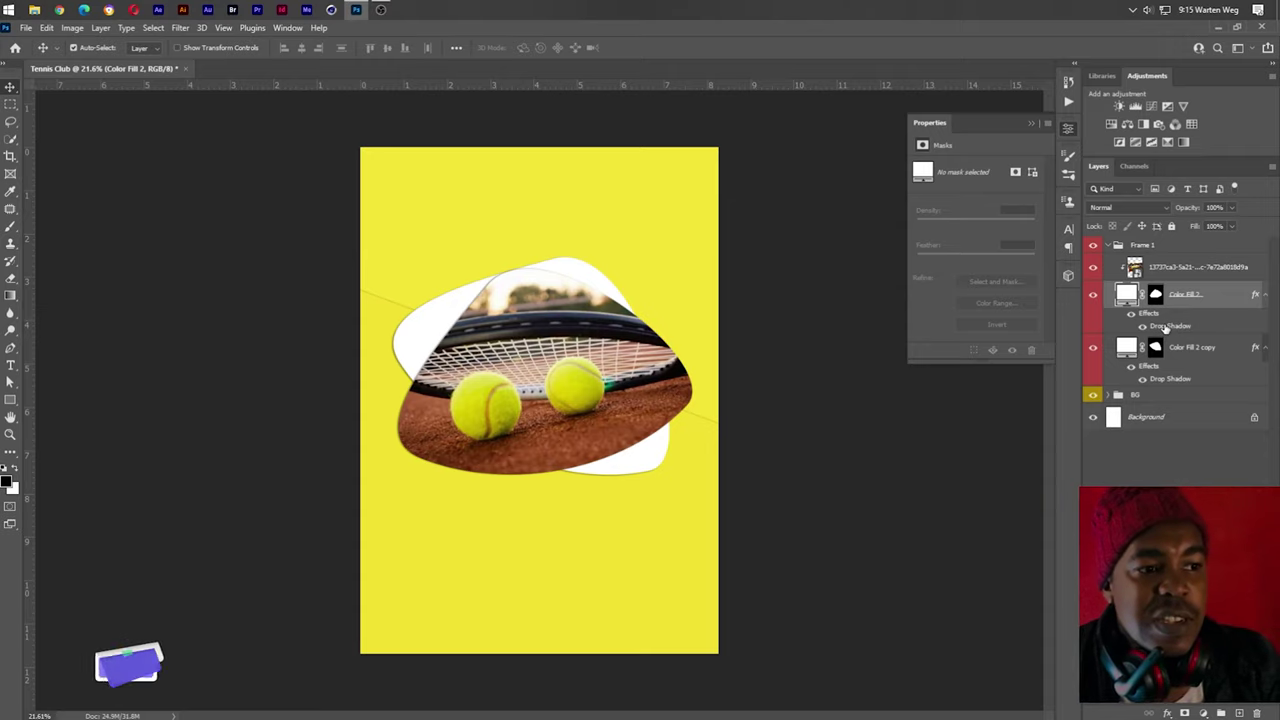
{"action": "double_click", "coordinate": [1160, 329]}
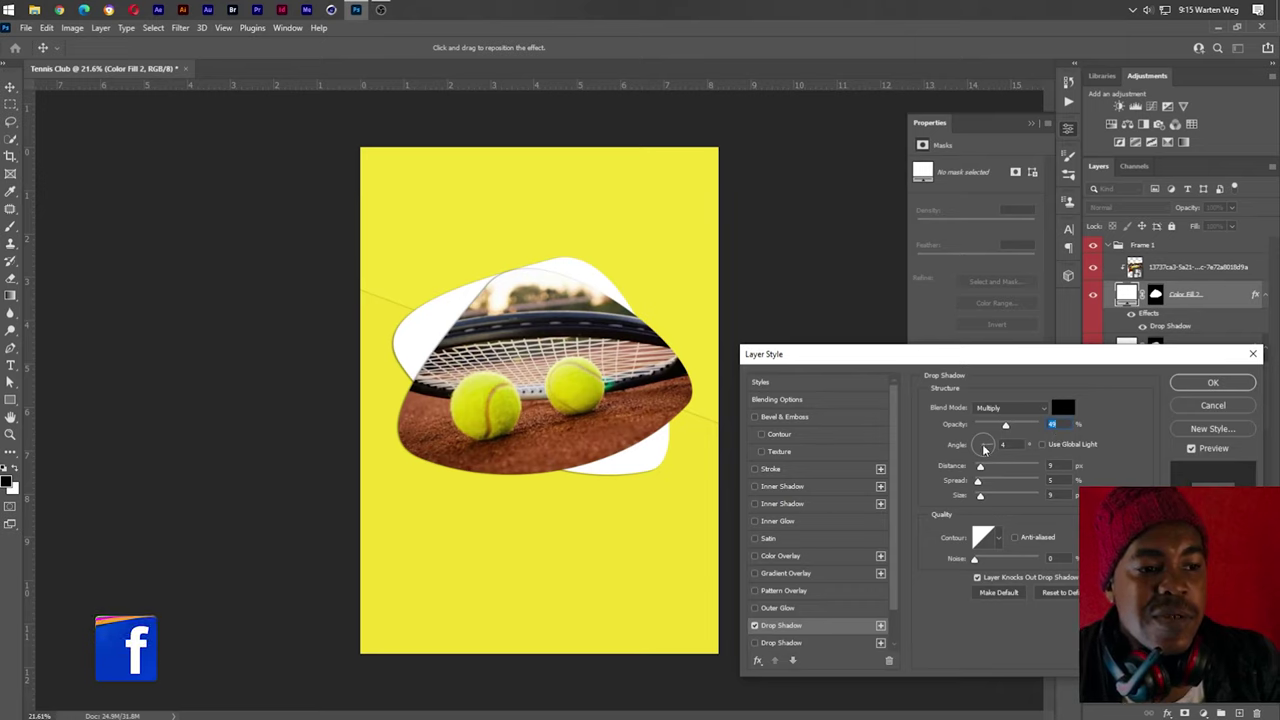
{"action": "left_click_drag", "start_coordinate": [984, 449], "coordinate": [975, 444]}
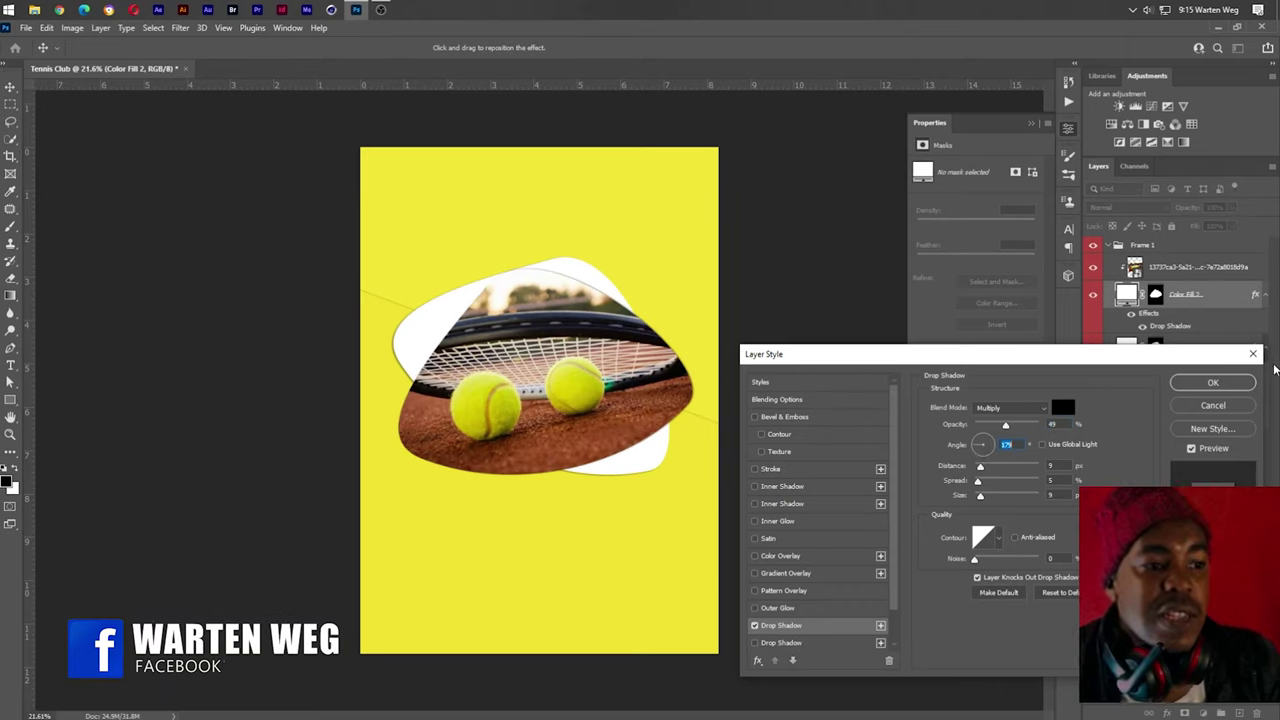
{"action": "left_click", "coordinate": [1213, 382]}
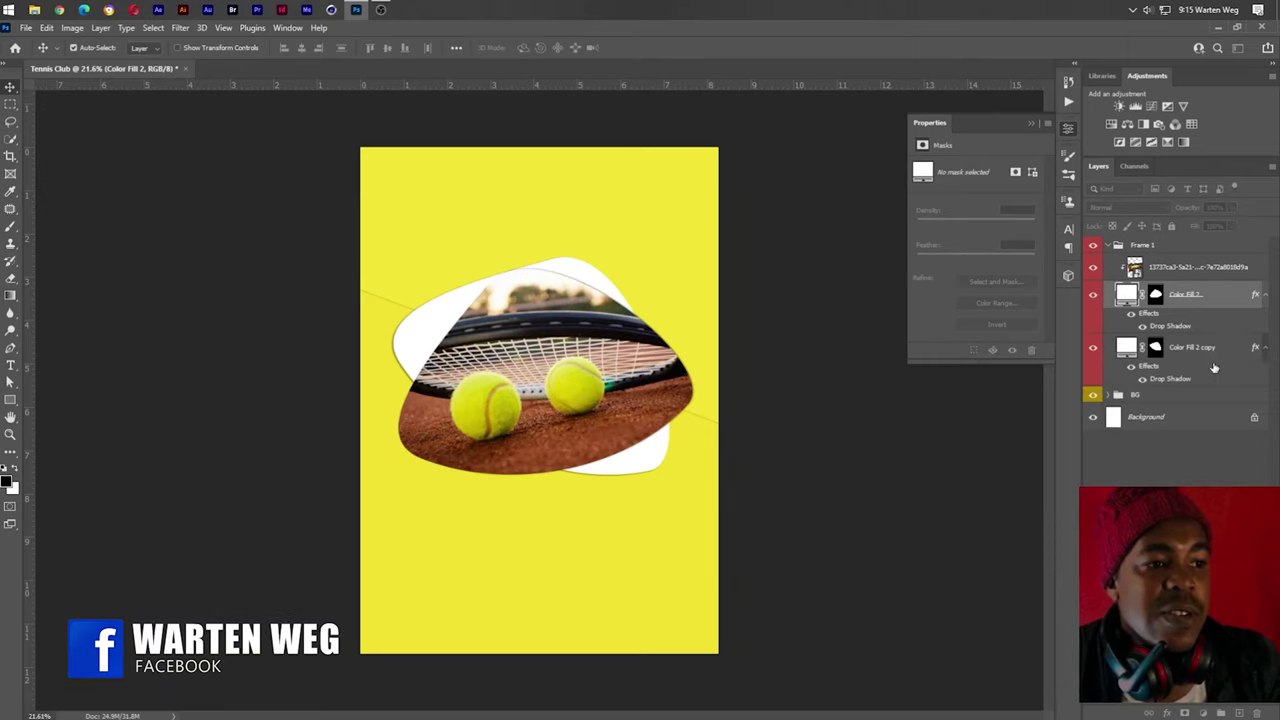
Duplicate the backing shape as a third layer, Color Fill 2 copy 2, with 0% fill
{"action": "left_click", "coordinate": [1266, 300]}
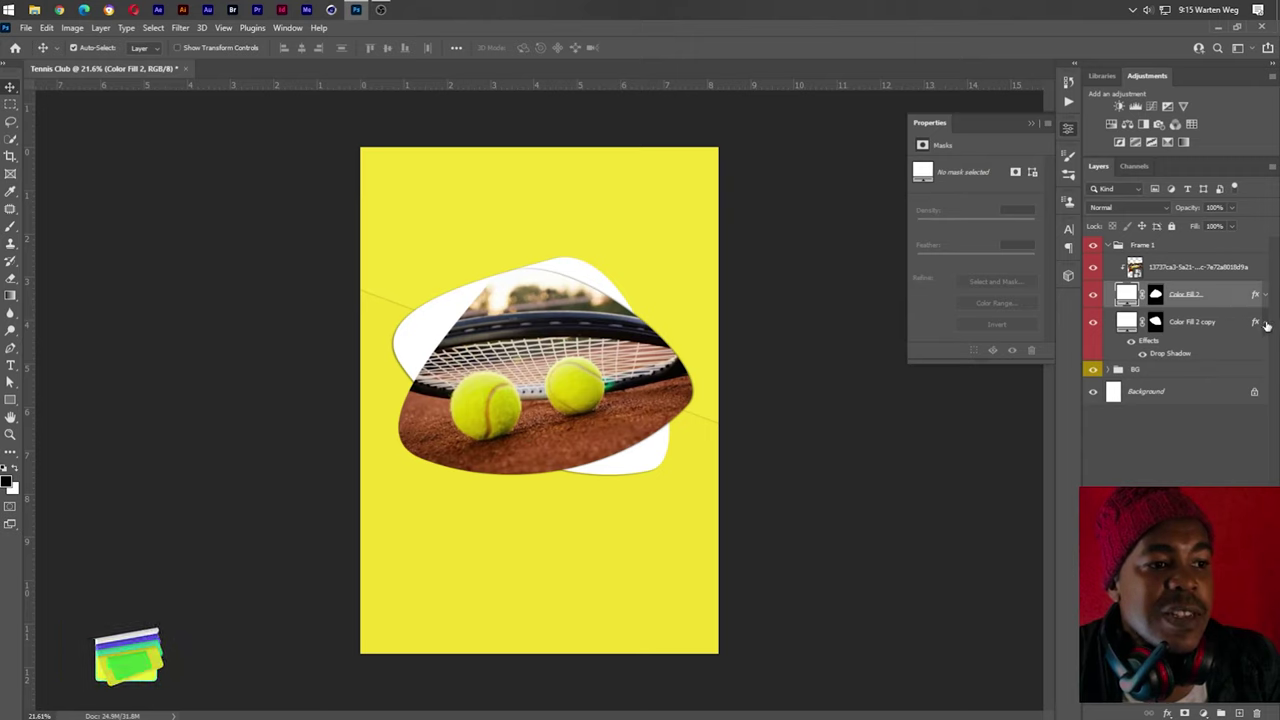
{"action": "left_click", "coordinate": [1266, 322]}
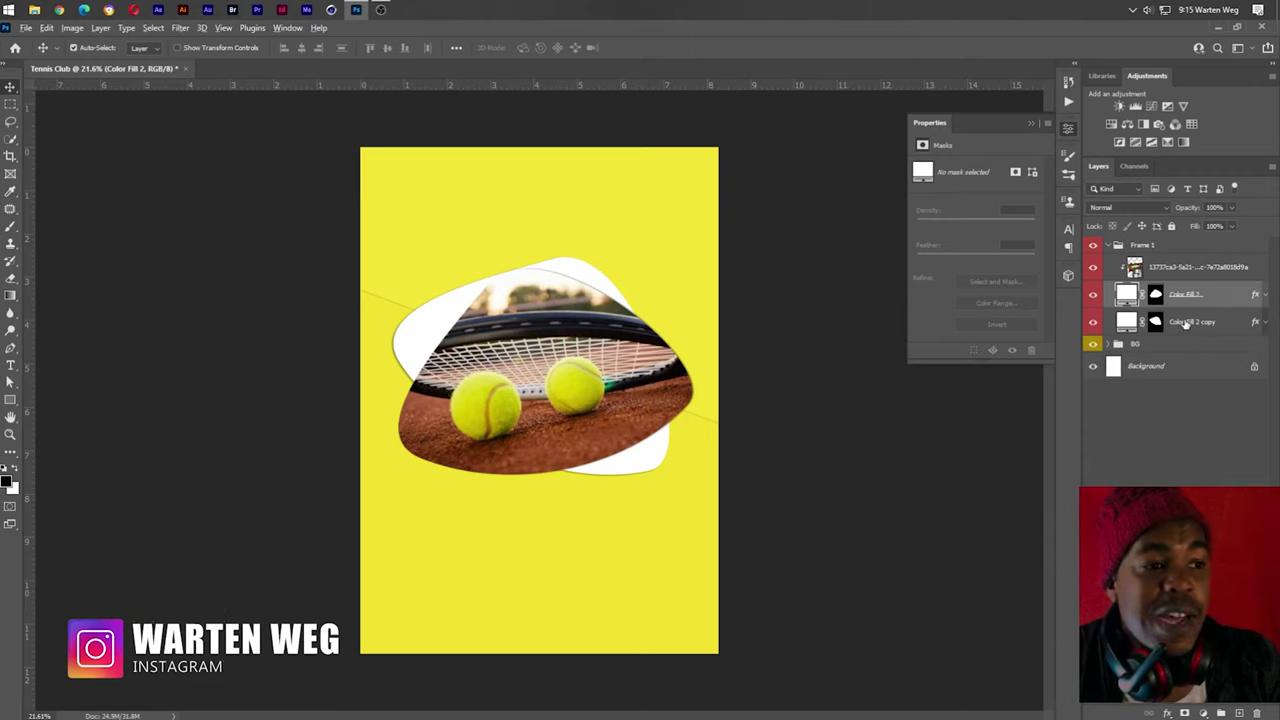
{"action": "left_click_drag", "start_coordinate": [1185, 322], "coordinate": [1203, 350]}
{"action": "left_click", "coordinate": [1266, 350]}
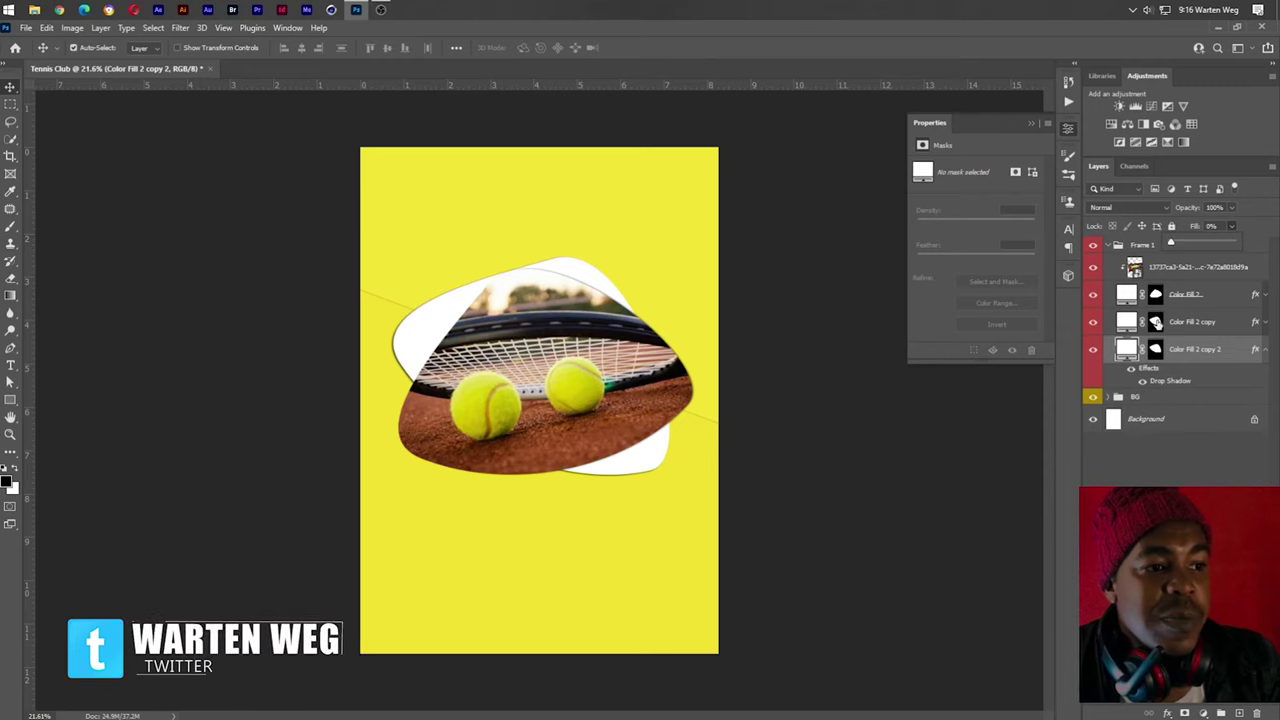
Give Color Fill 2 copy 2 a solid yellow-green stroke and move it to the top of Frame 1
{"action": "double_click", "coordinate": [1150, 373]}
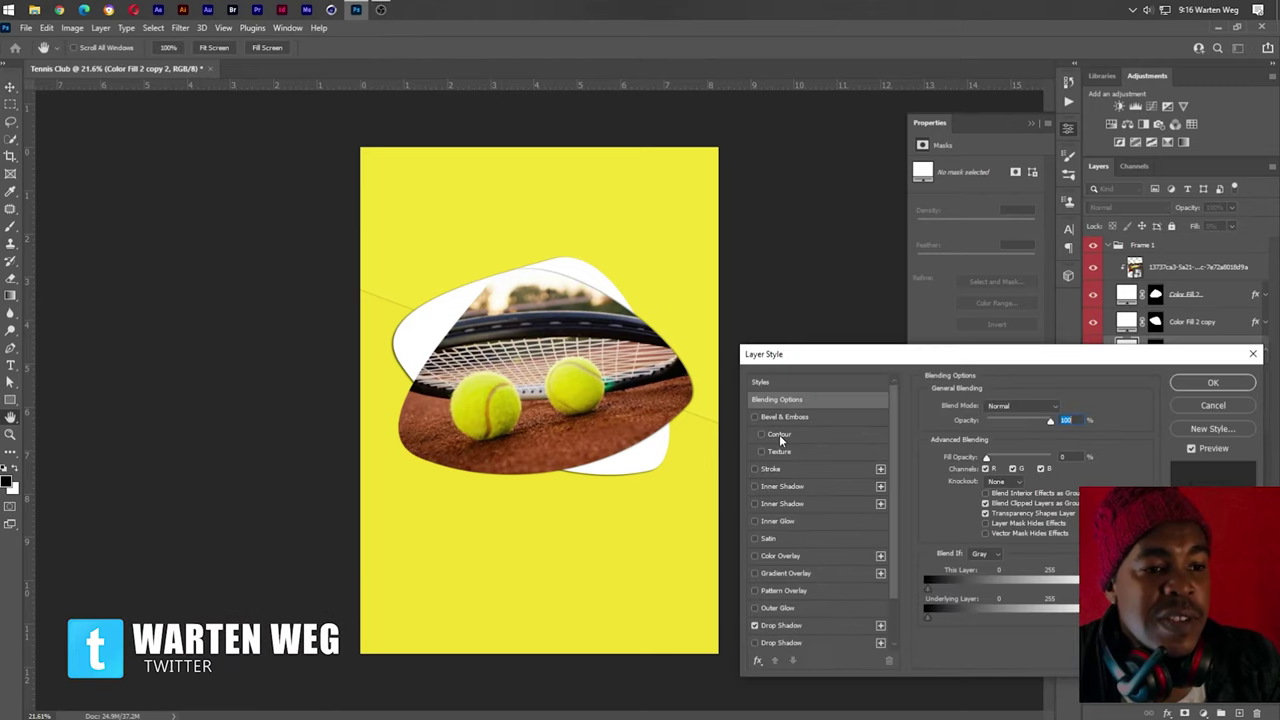
{"action": "left_click", "coordinate": [765, 470]}
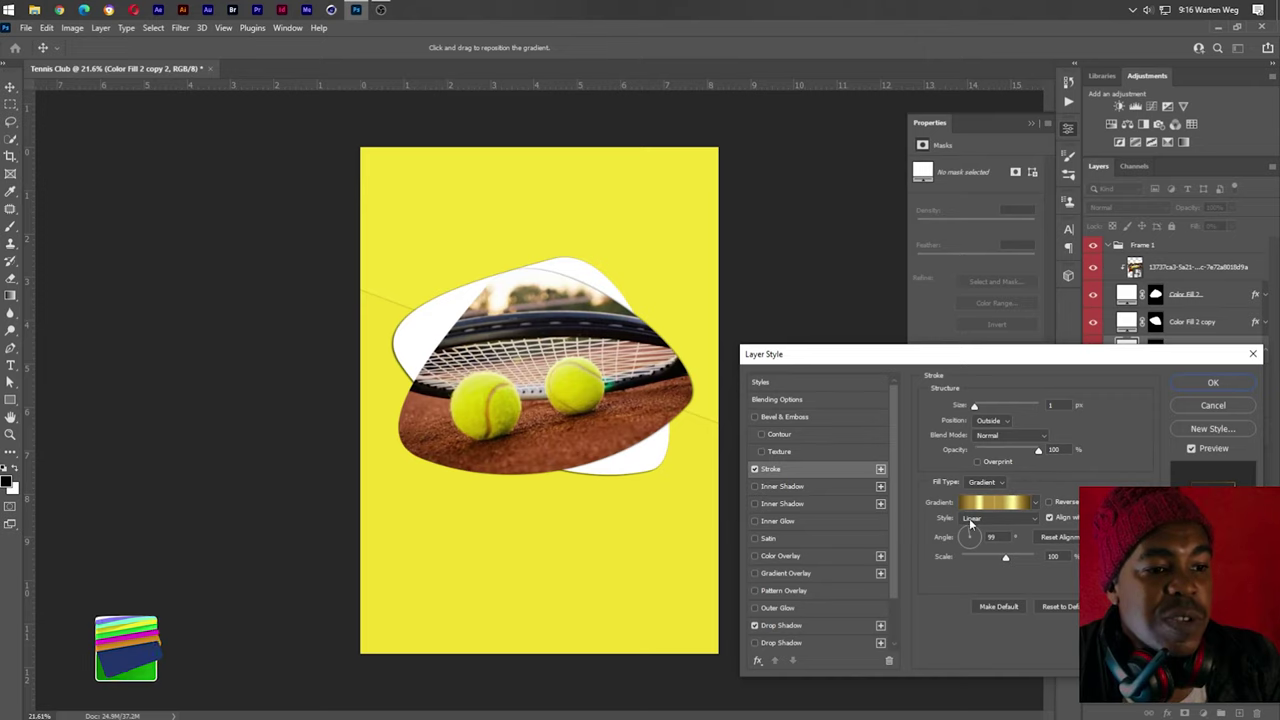
{"action": "left_click", "coordinate": [987, 482]}
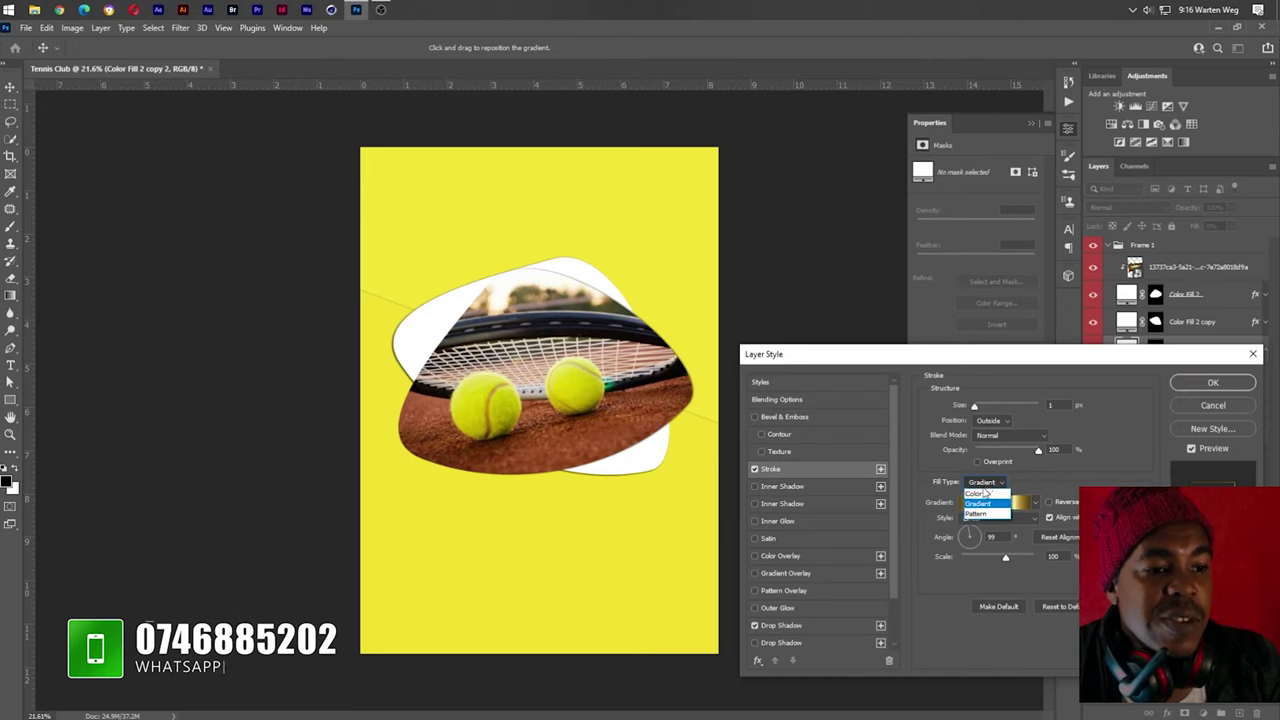
{"action": "left_click", "coordinate": [982, 490]}
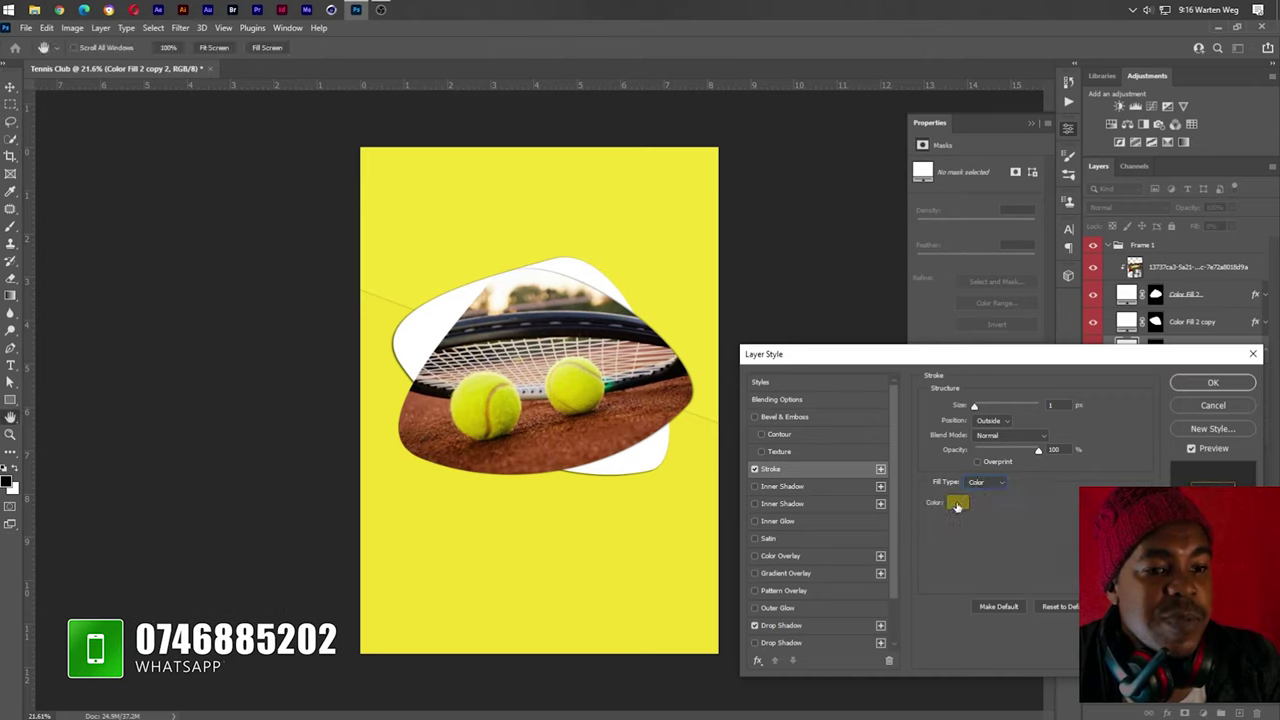
{"action": "left_click", "coordinate": [960, 504]}
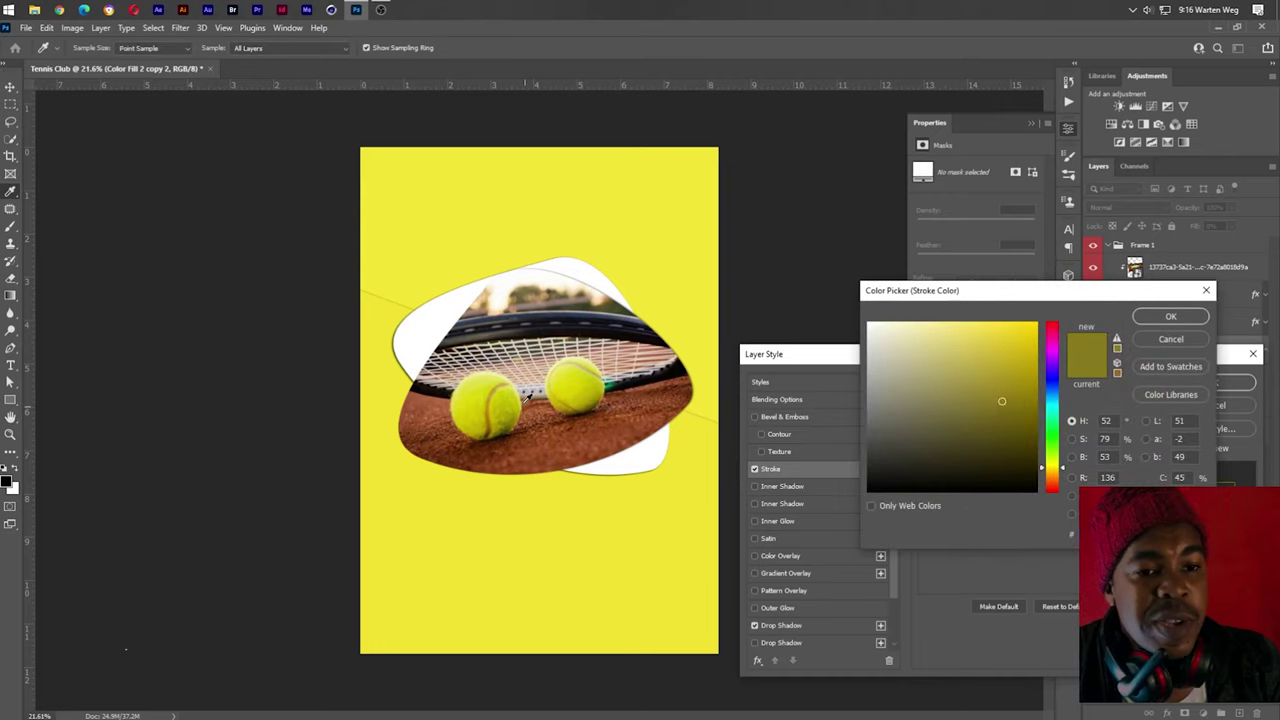
{"action": "left_click", "coordinate": [1170, 316]}
{"action": "scroll", "coordinate": [1057, 404], "scroll_direction": "up", "scroll_amount": 3}
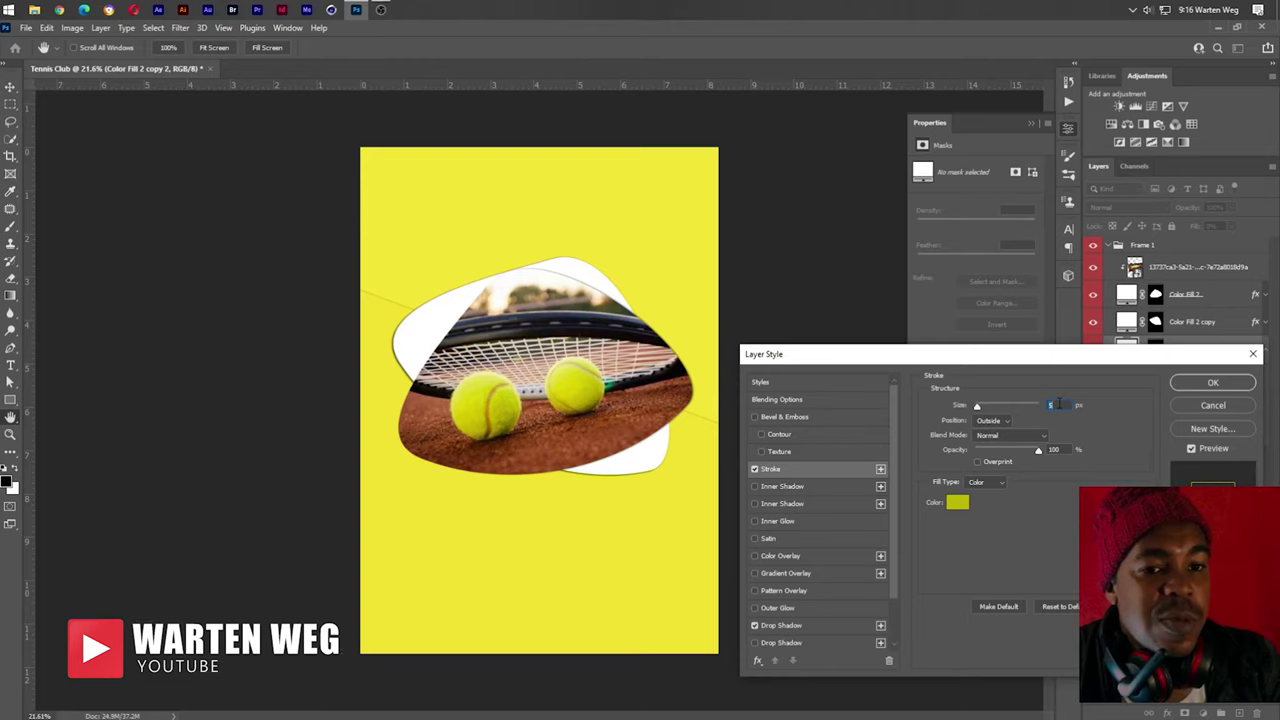
{"action": "left_click", "coordinate": [1212, 382]}
{"action": "left_click_drag", "start_coordinate": [1192, 352], "coordinate": [1189, 259]}
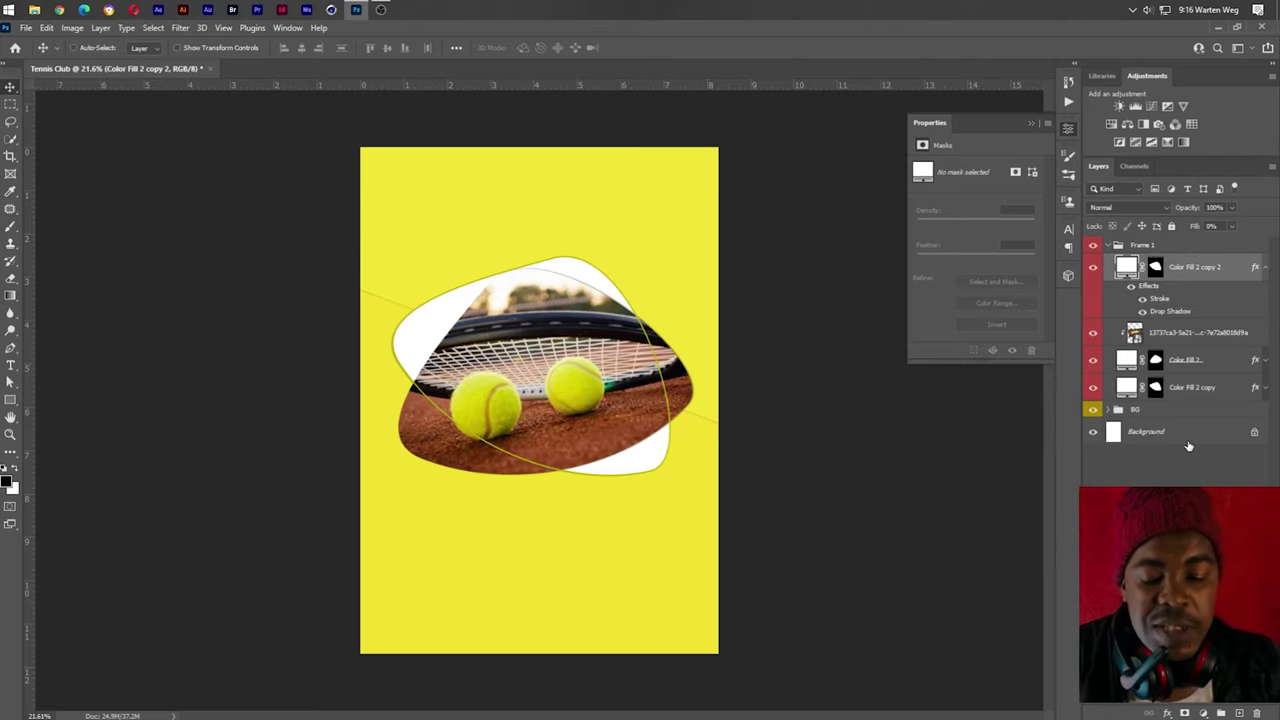
Rotate the outline shape to about 145°, nudge it, and scale it to roughly 91%
{"action": "key", "text": "ctrl+t"}
{"action": "mouse_move", "coordinate": [678, 488]}
{"action": "left_mouse_down"}
{"action": "mouse_move", "coordinate": [403, 244]}
{"action": "mouse_move", "coordinate": [362, 344]}
{"action": "left_mouse_up"}
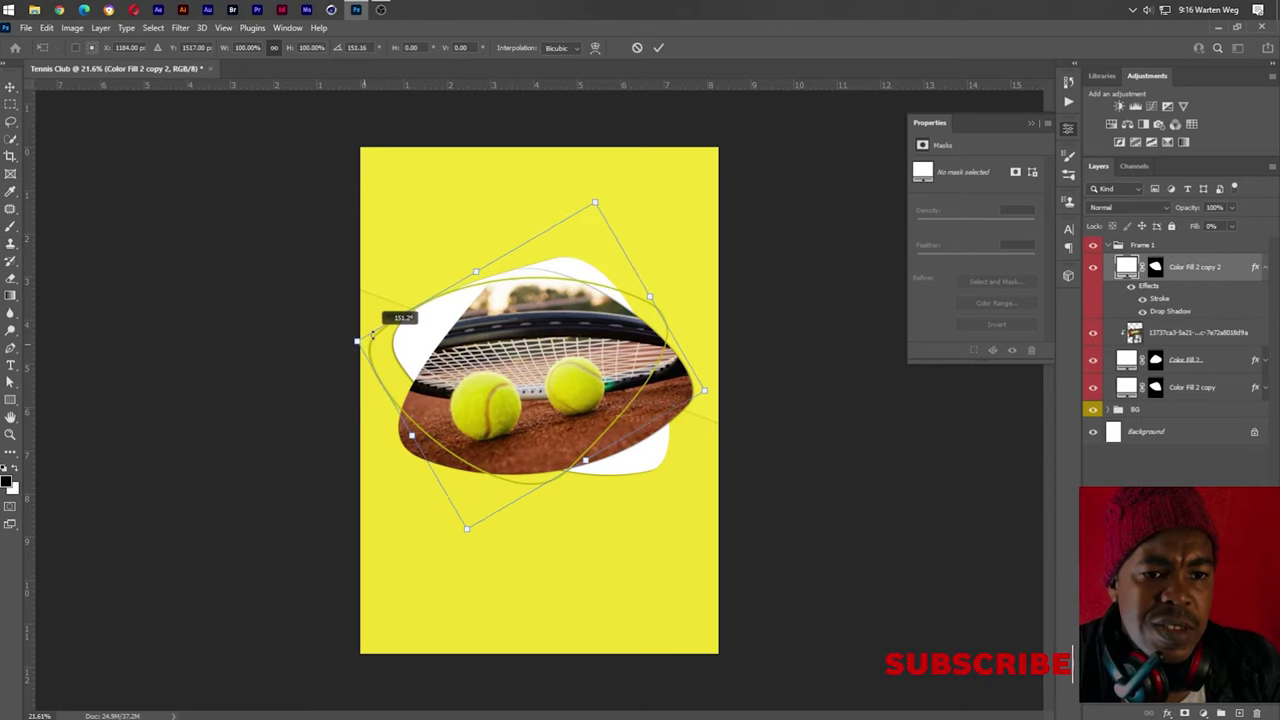
{"action": "left_click_drag", "start_coordinate": [362, 344], "coordinate": [368, 328]}
{"action": "left_click_drag", "start_coordinate": [508, 386], "coordinate": [522, 390]}
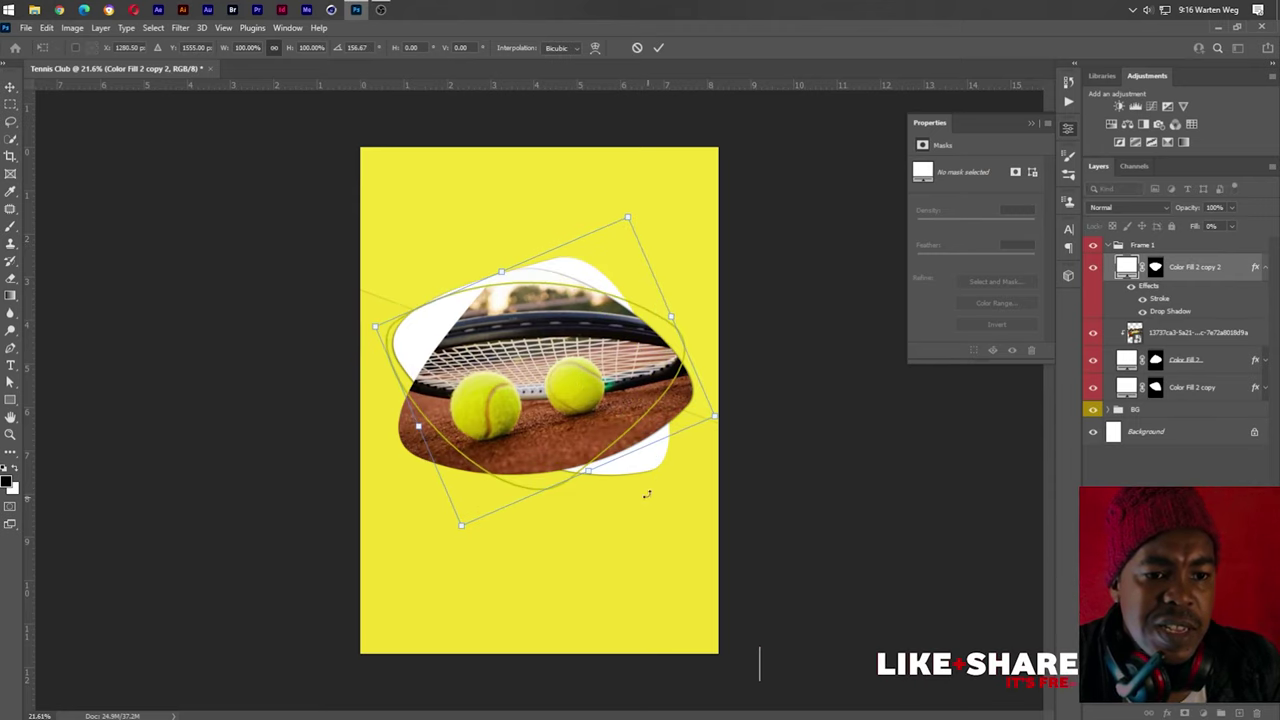
{"action": "left_click_drag", "start_coordinate": [588, 470], "coordinate": [634, 455]}
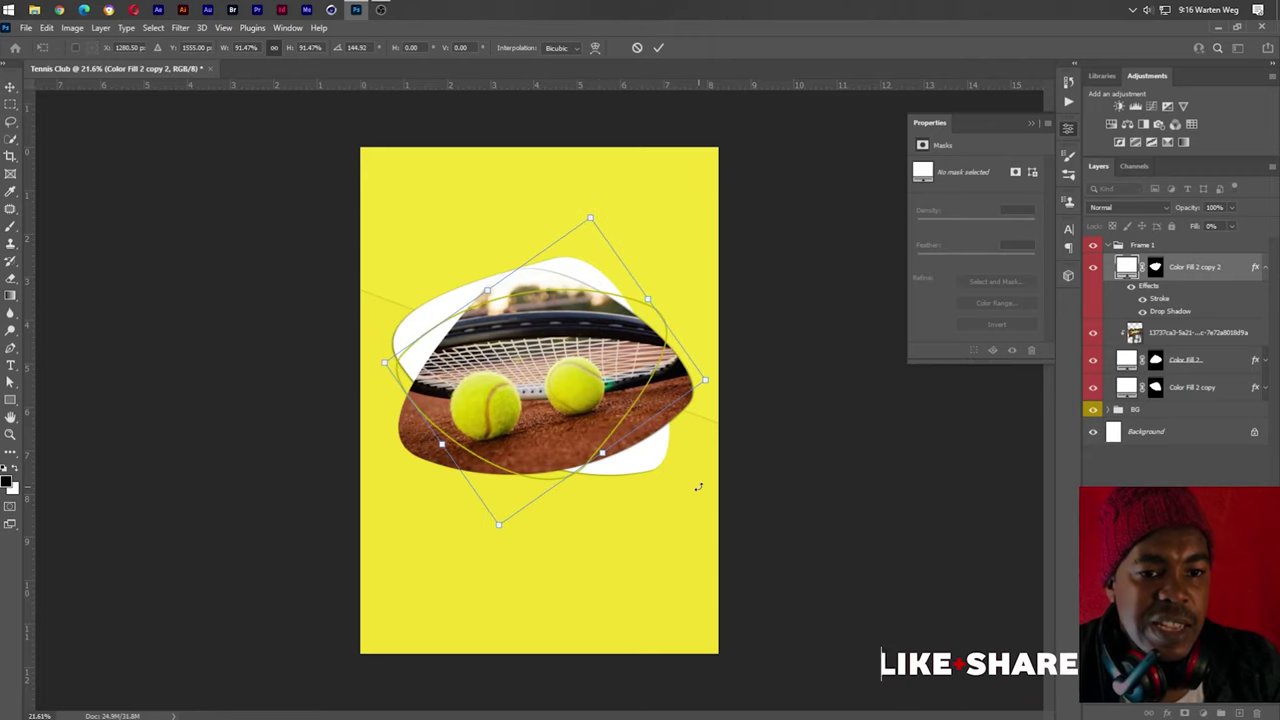
{"action": "key", "text": "Return"}
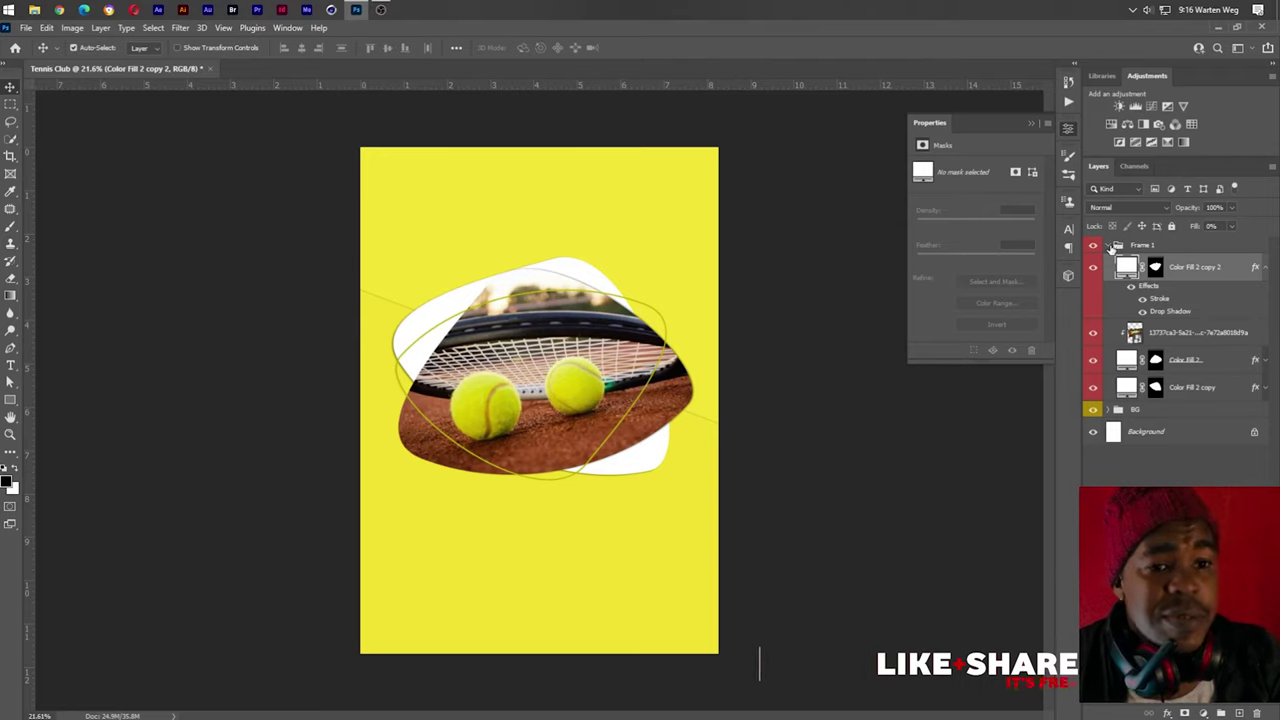
Add a new layer and type the COFFE WITH SEEMORE heading near the poster's top
{"action": "left_click", "coordinate": [1111, 248]}
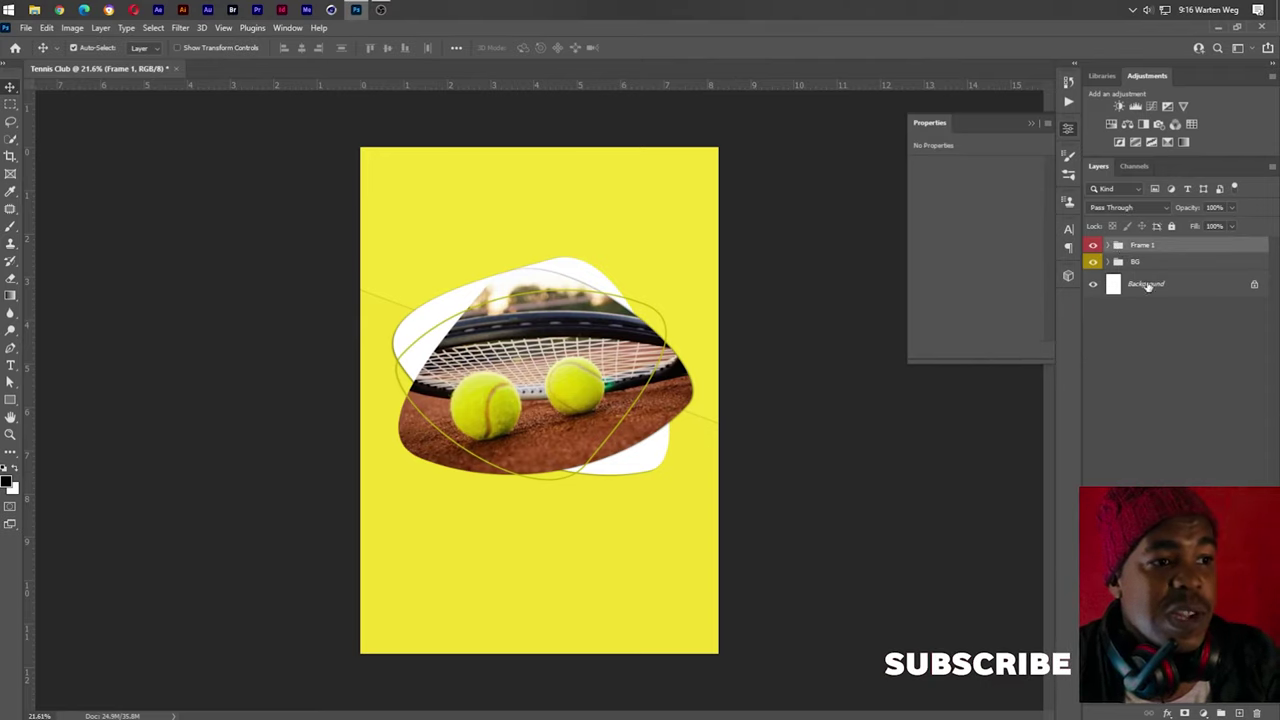
{"action": "left_click", "coordinate": [1238, 713]}
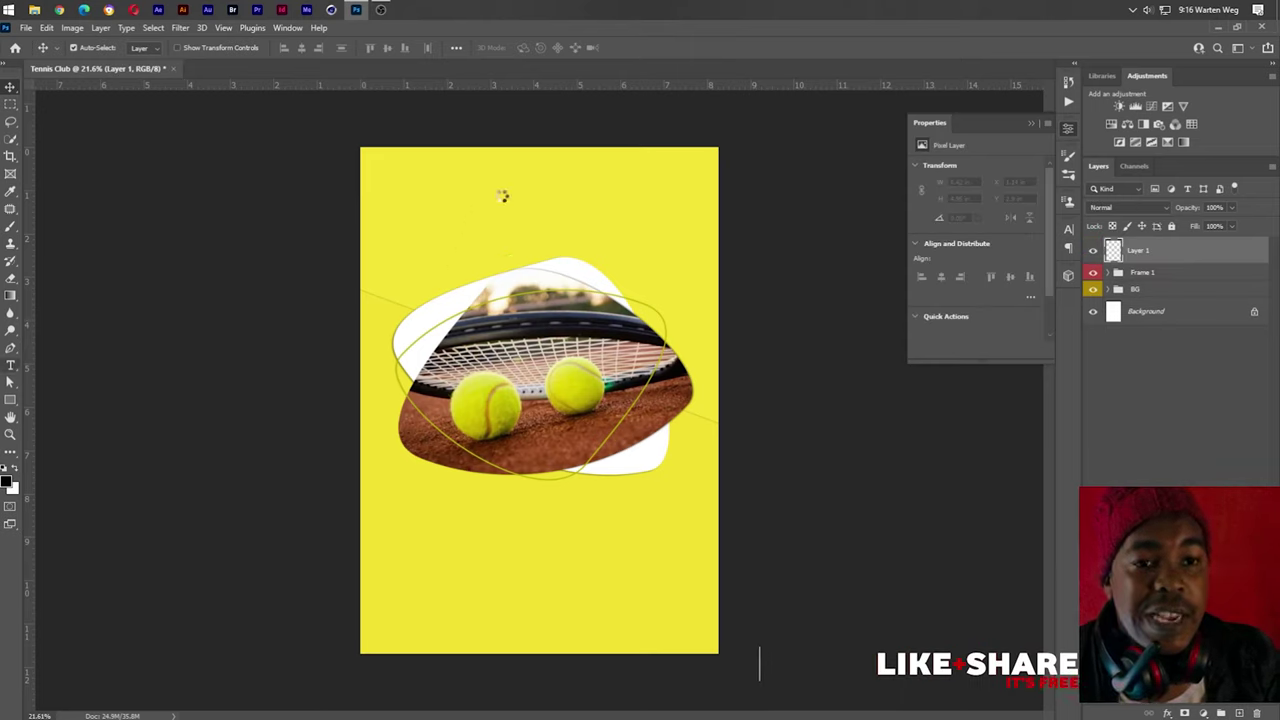
{"action": "right_click", "coordinate": [11, 365]}
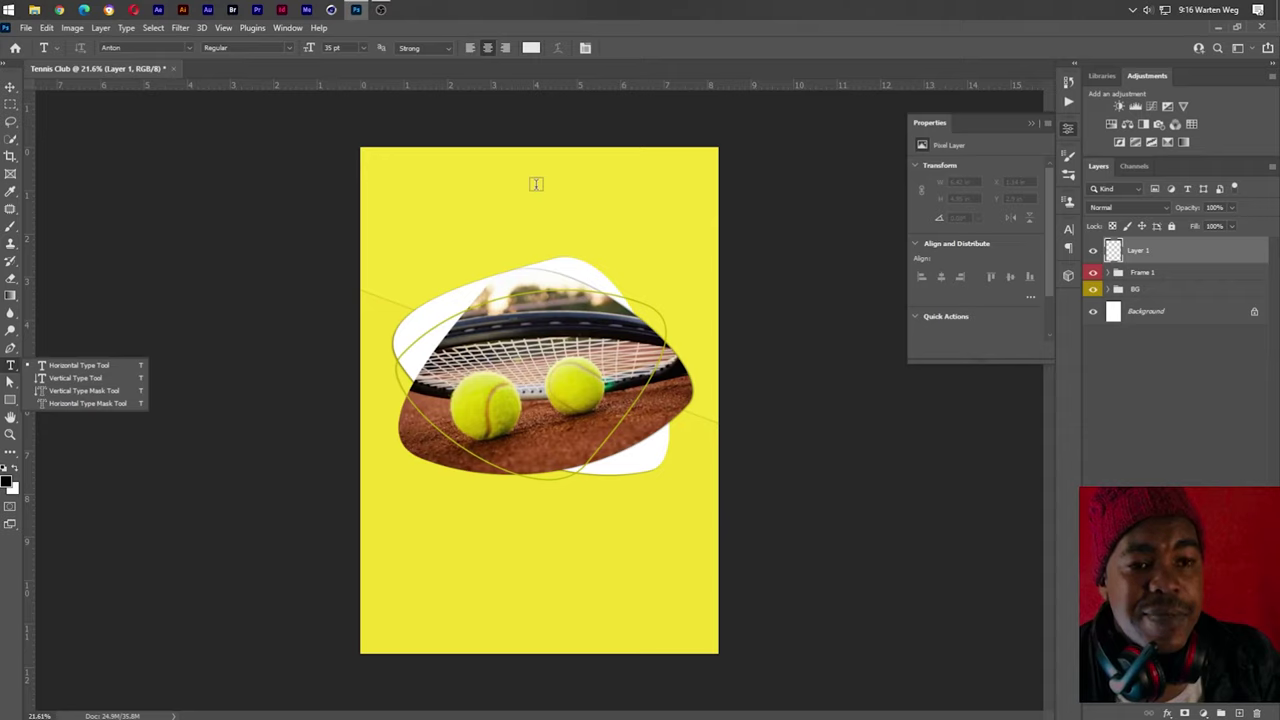
{"action": "left_click", "coordinate": [536, 184]}
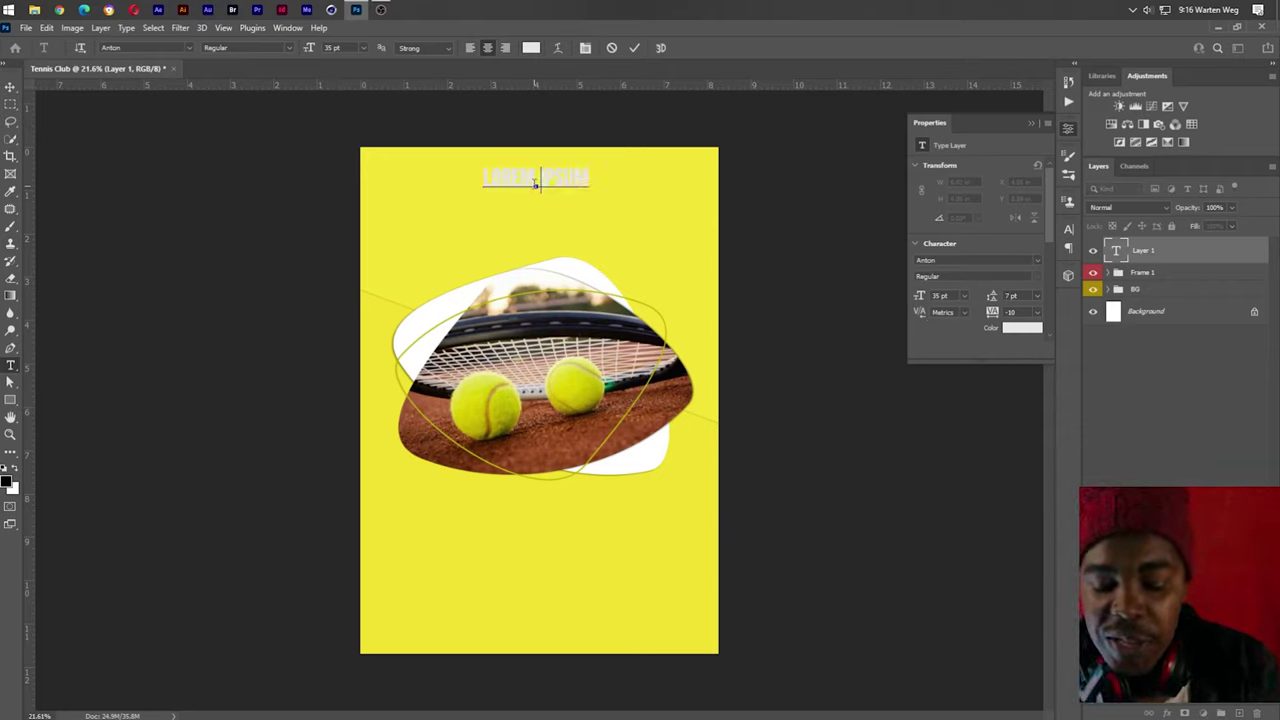
{"action": "key", "text": "BackSpace"}
{"action": "type", "text": "E W"}
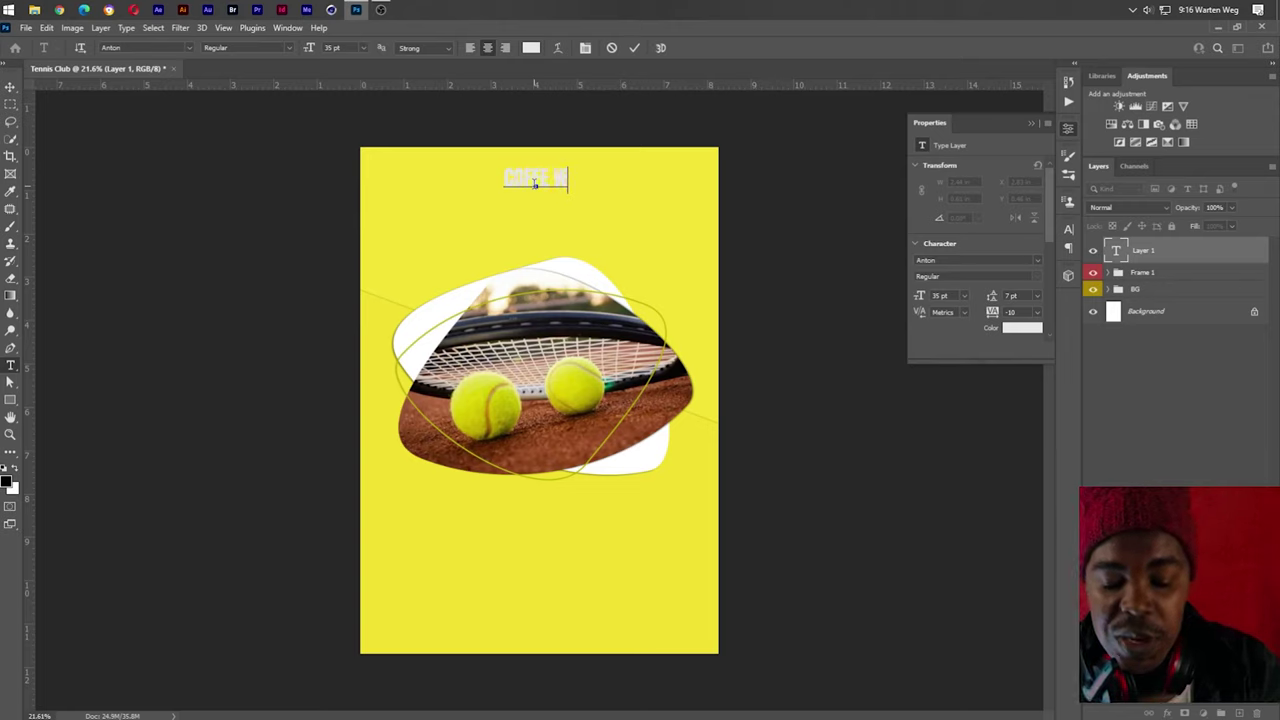
{"action": "type", "text": "ITH"}
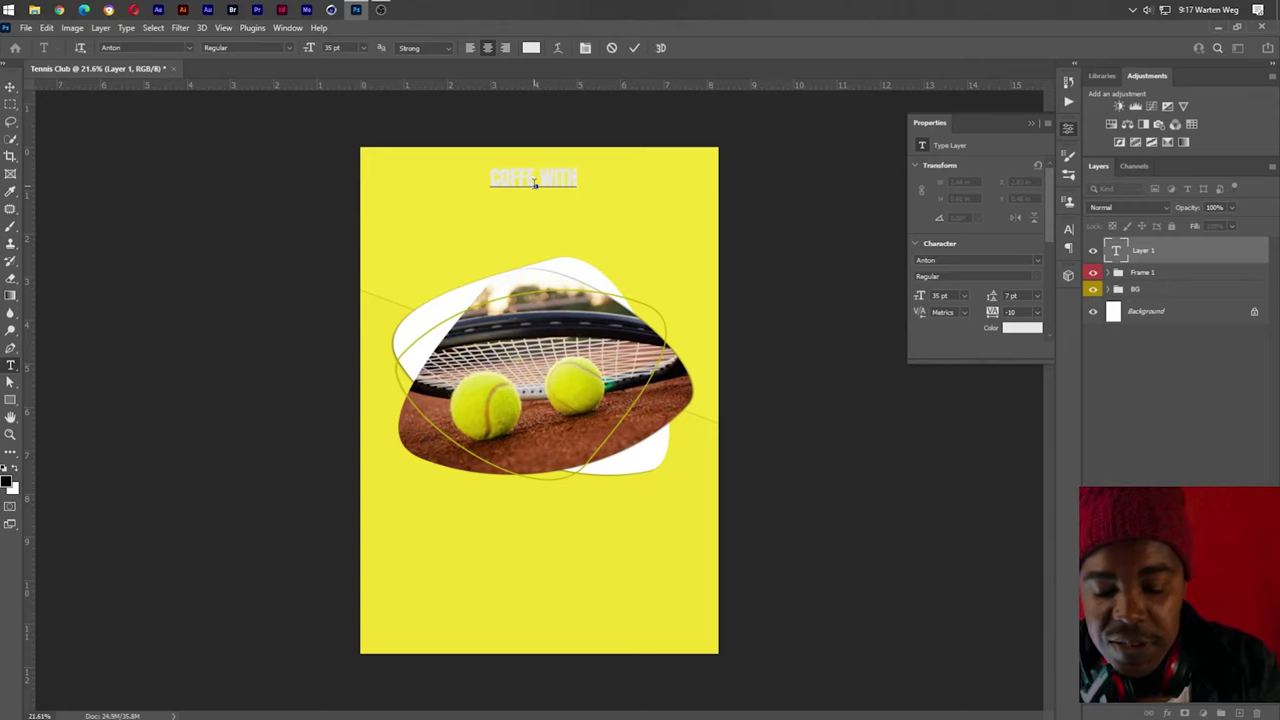
{"action": "type", "text": " AEB"}
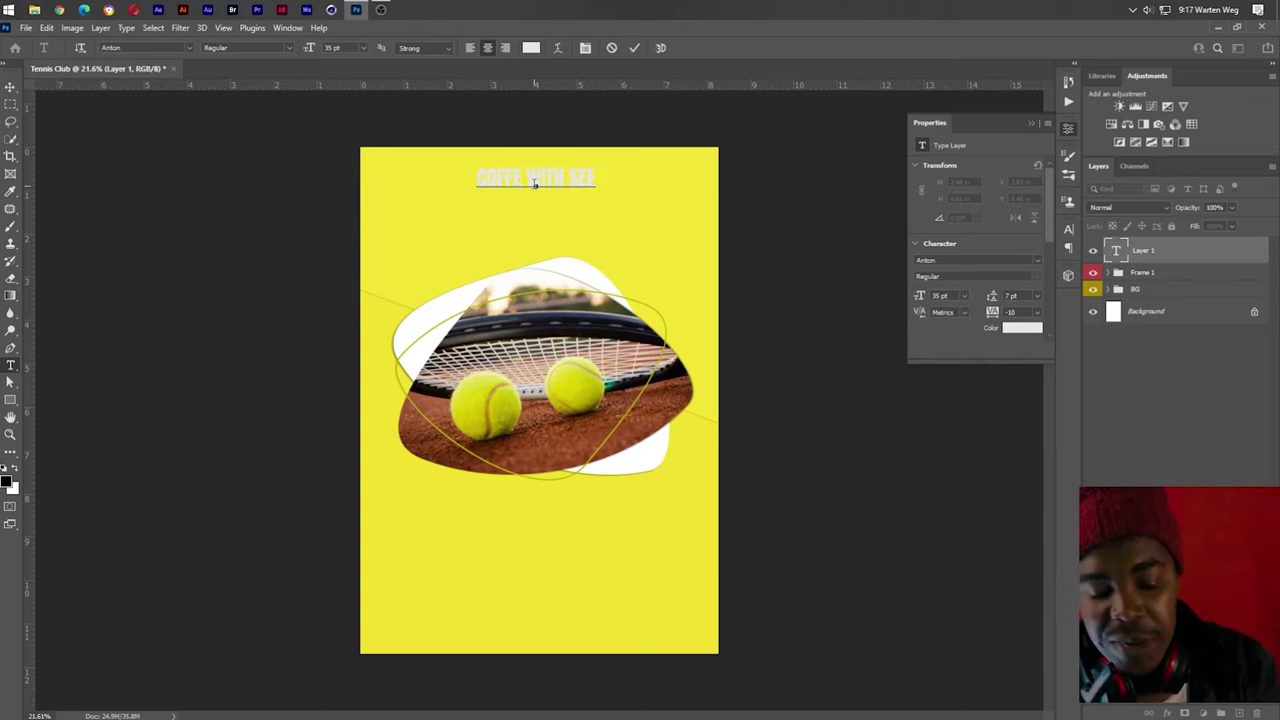
{"action": "type", "text": "MOM"}
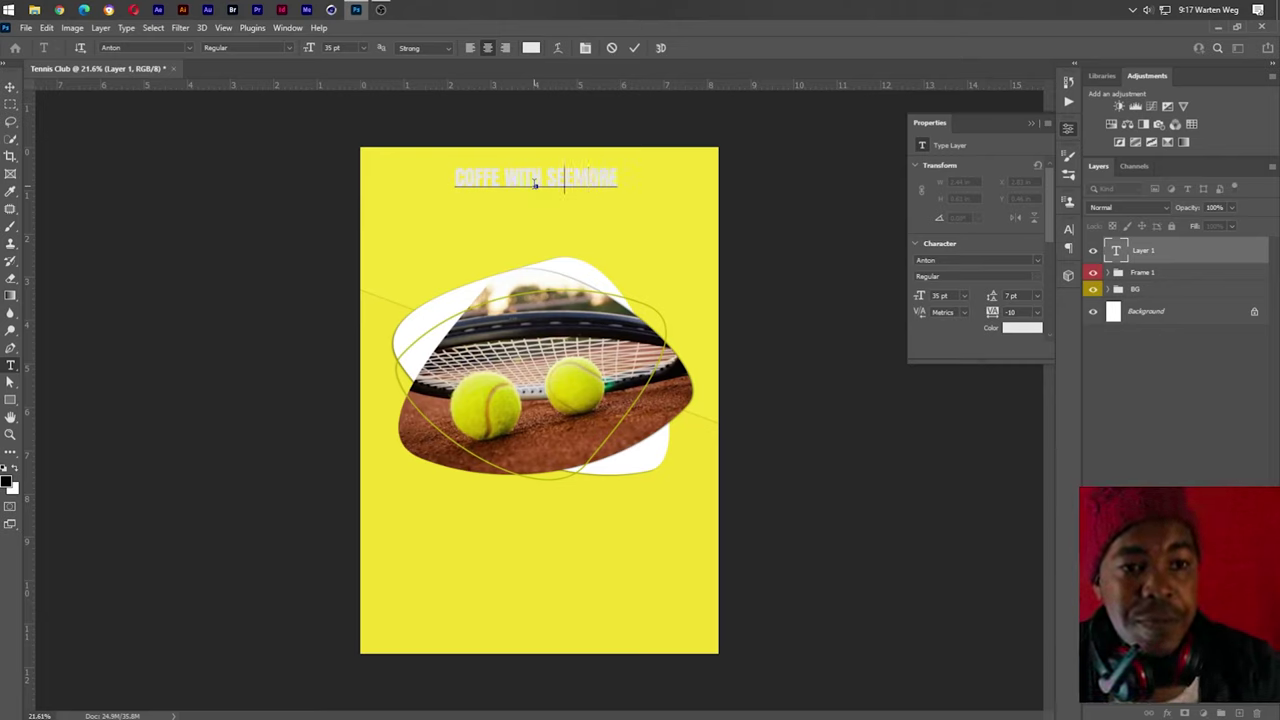
{"action": "key", "text": "BackSpace"}
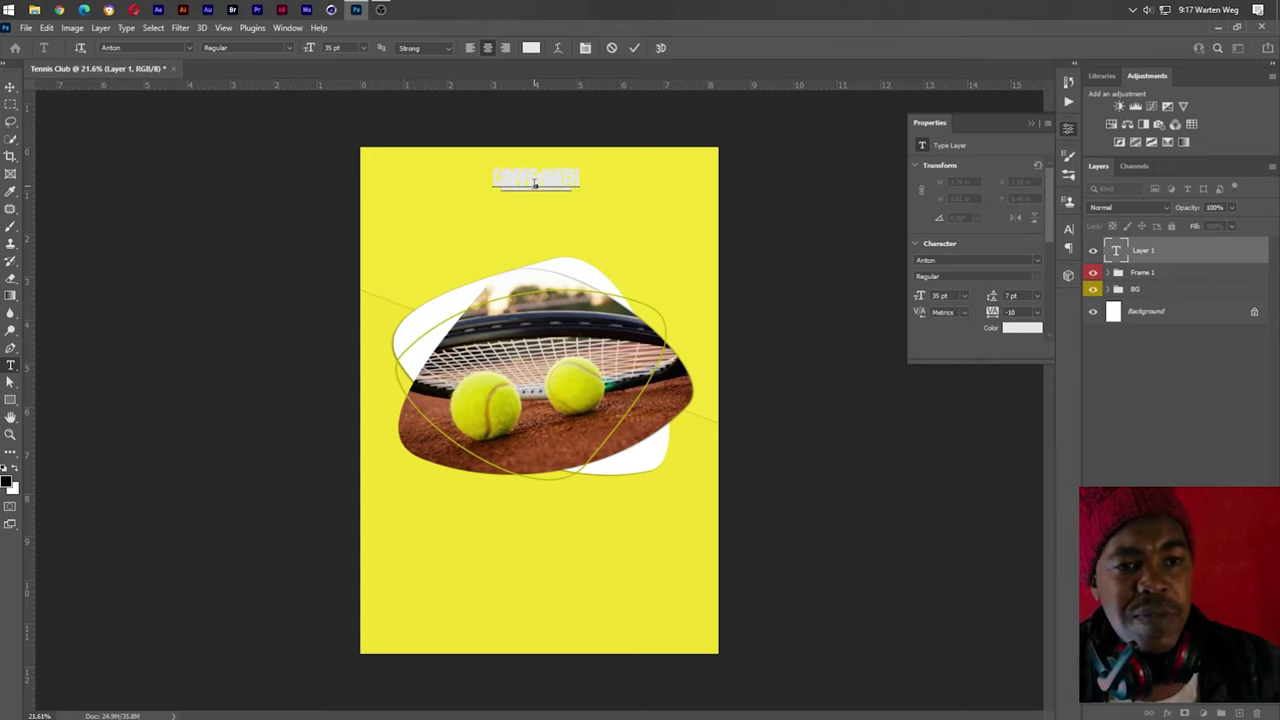
Set the heading leading to 36 pt and colour it dark brown sampled from the clay court
{"action": "left_click", "coordinate": [634, 49]}
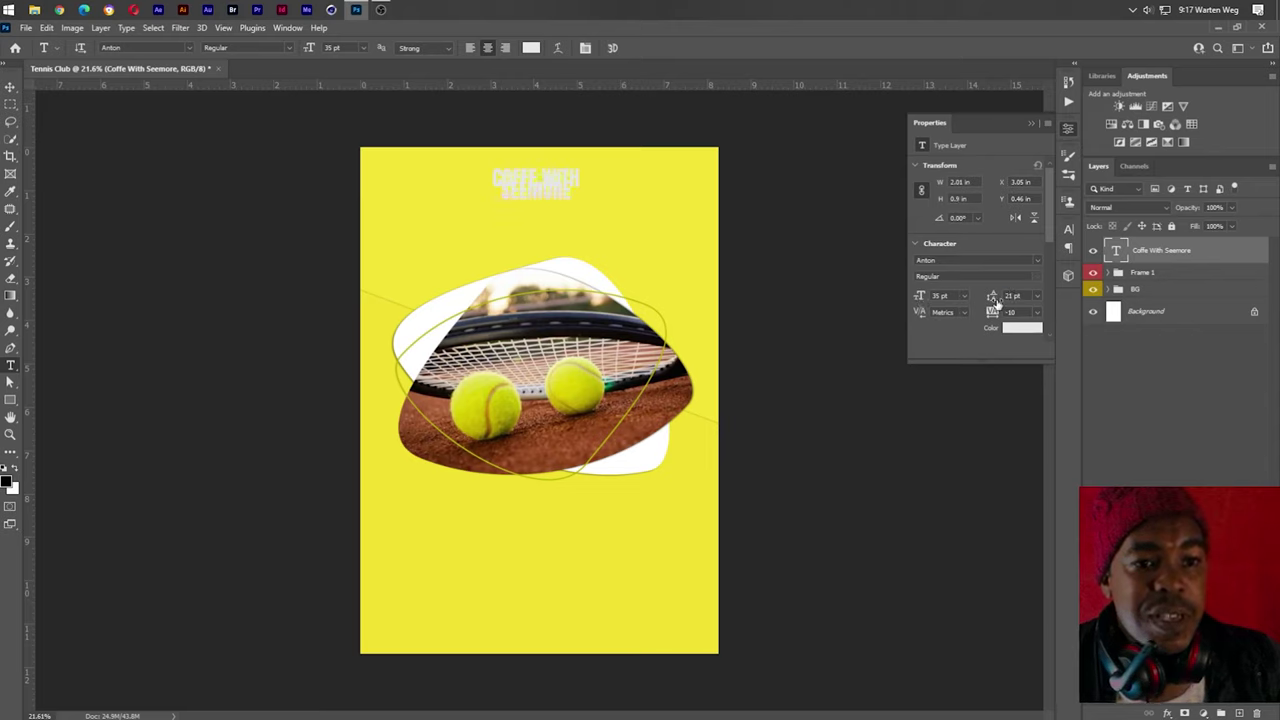
{"action": "left_click_drag", "start_coordinate": [1003, 304], "coordinate": [995, 304]}
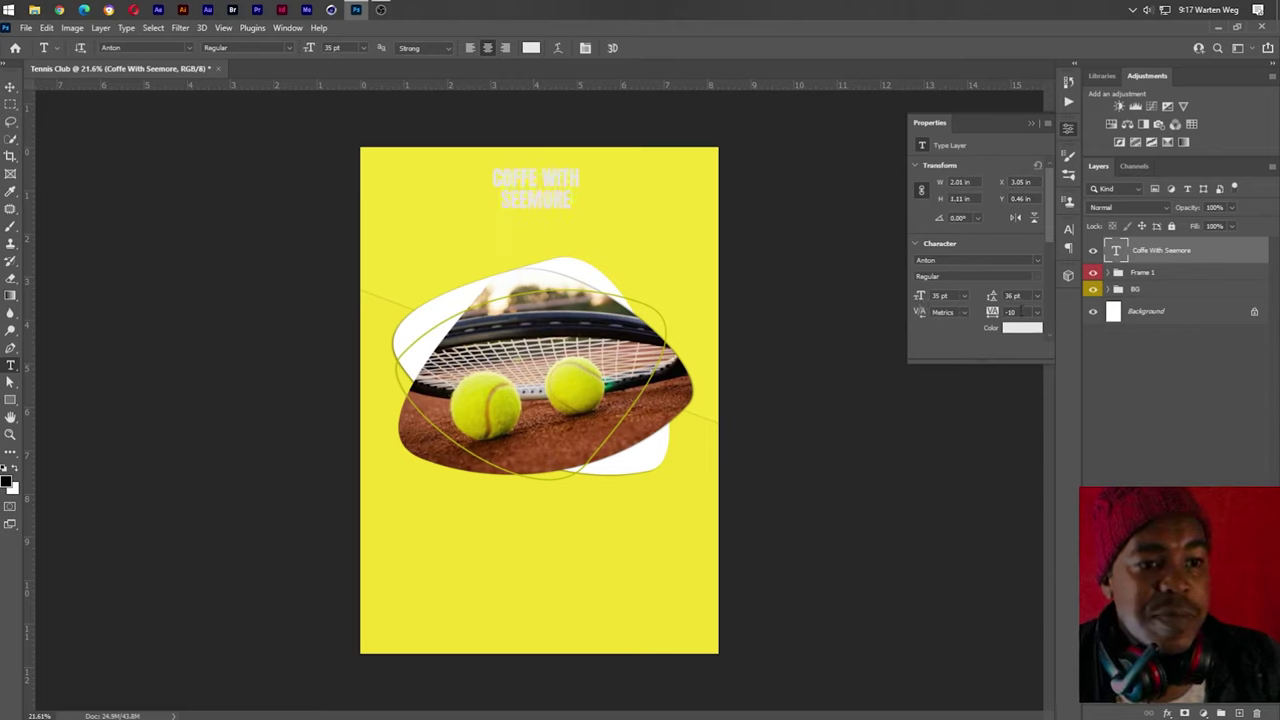
{"action": "left_click", "coordinate": [1014, 336]}
{"action": "left_click", "coordinate": [638, 380]}
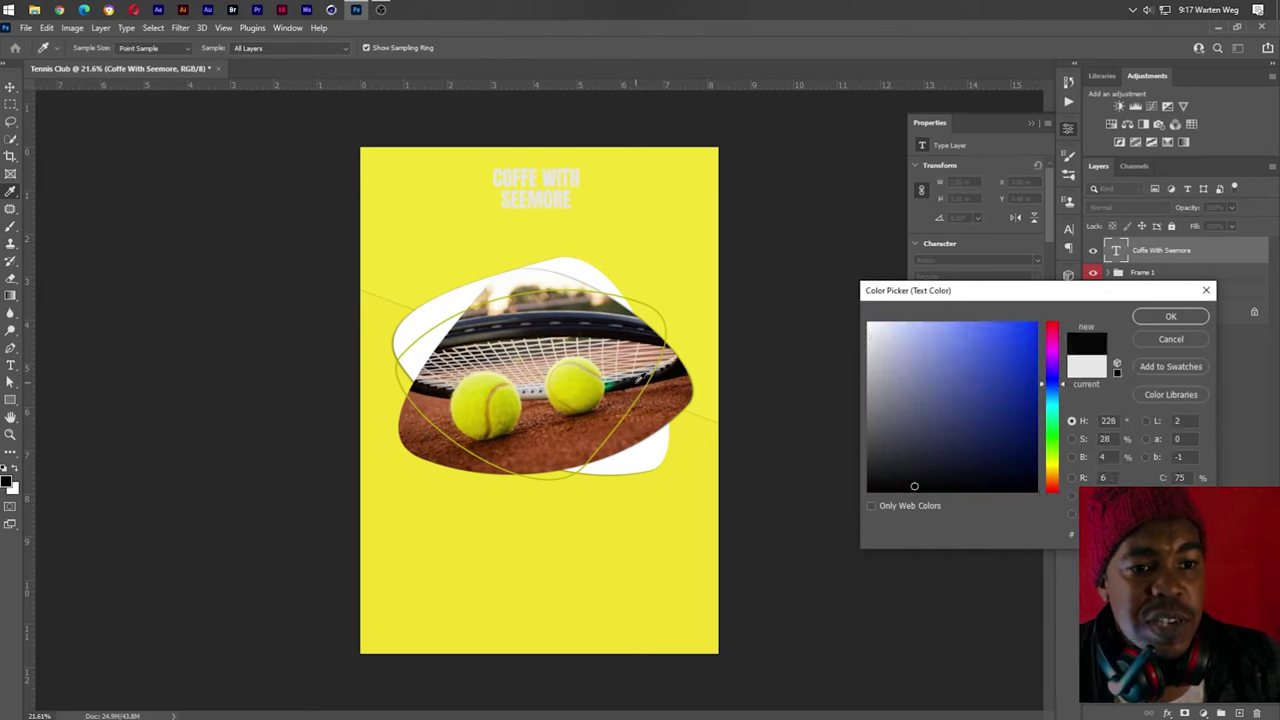
{"action": "left_click", "coordinate": [602, 415]}
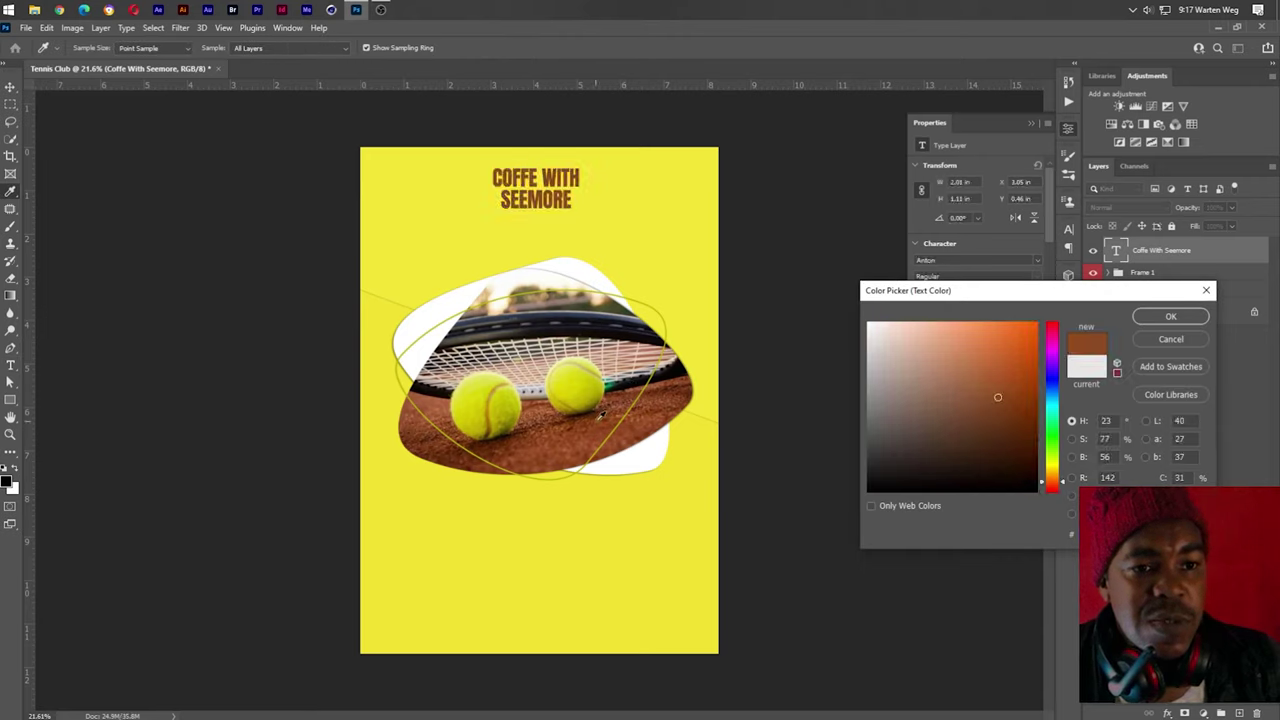
{"action": "left_click", "coordinate": [998, 420]}
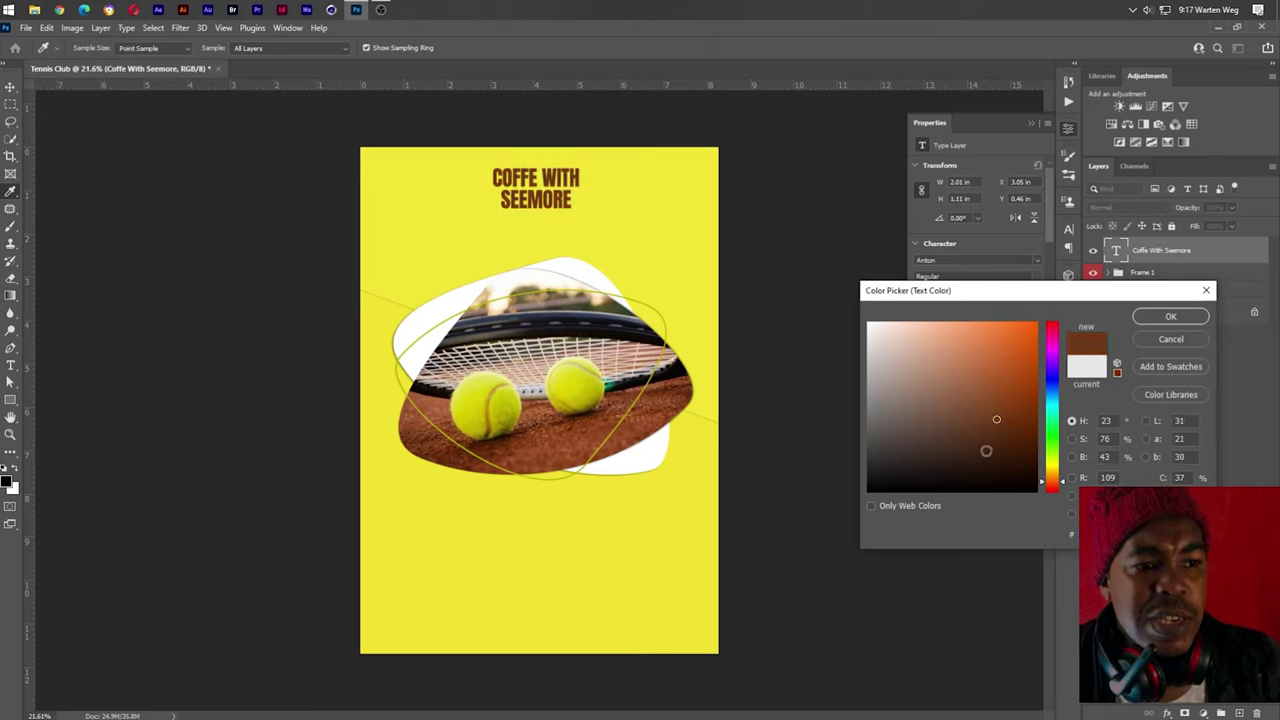
{"action": "left_click", "coordinate": [986, 451]}
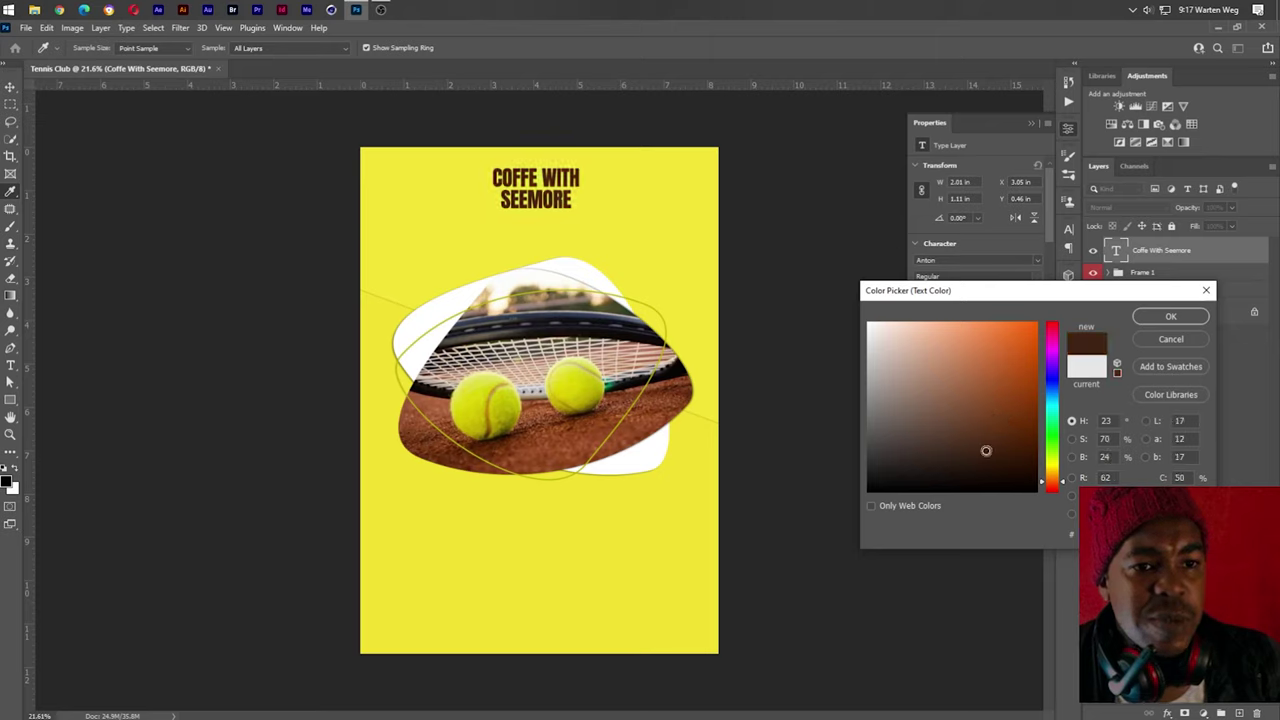
{"action": "left_click", "coordinate": [1170, 316]}
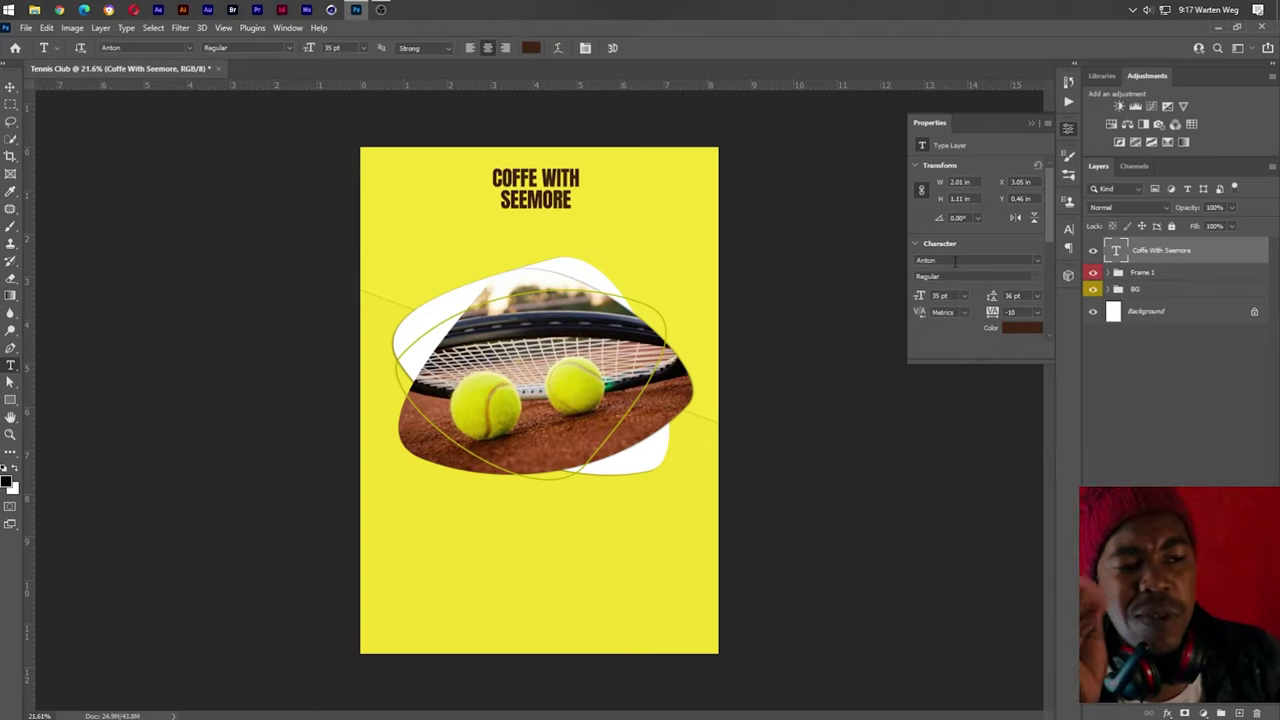
Switch the heading to AvantGardeMdITCTT Bold at 78 pt
{"action": "left_click", "coordinate": [1040, 262]}
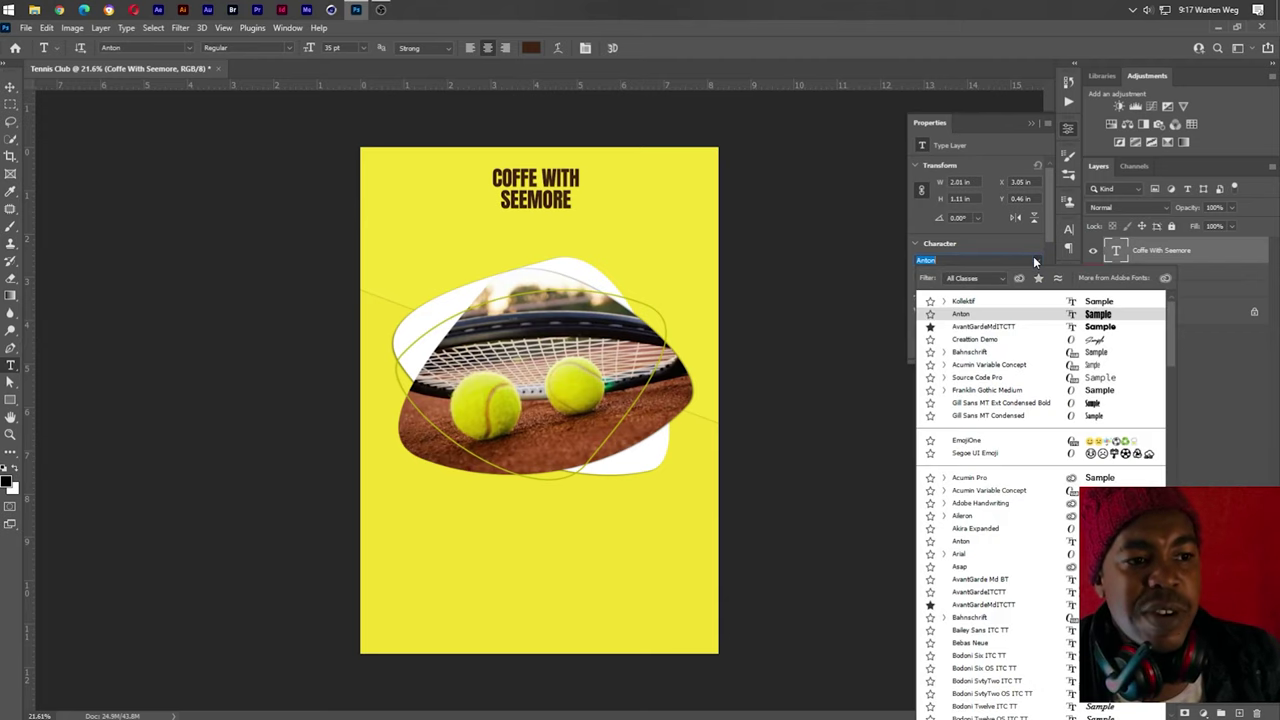
{"action": "left_click", "coordinate": [970, 327]}
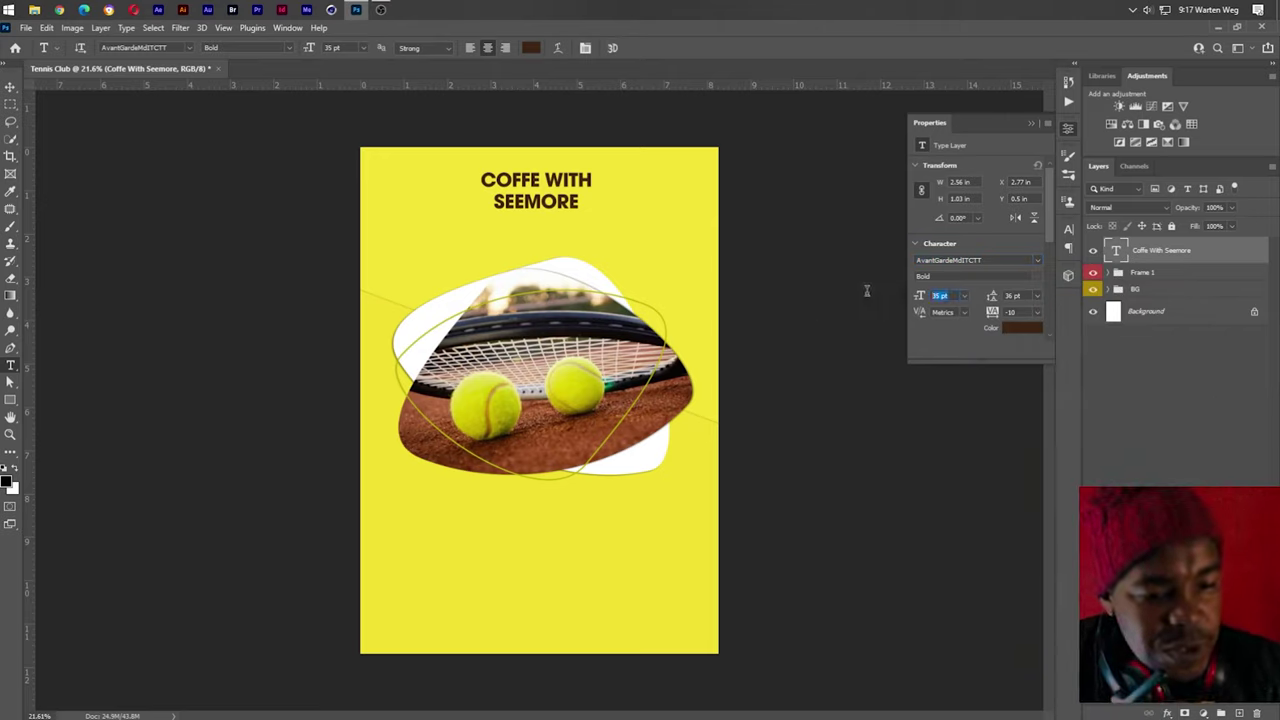
{"action": "type", "text": "78"}
{"action": "key", "text": "Return"}
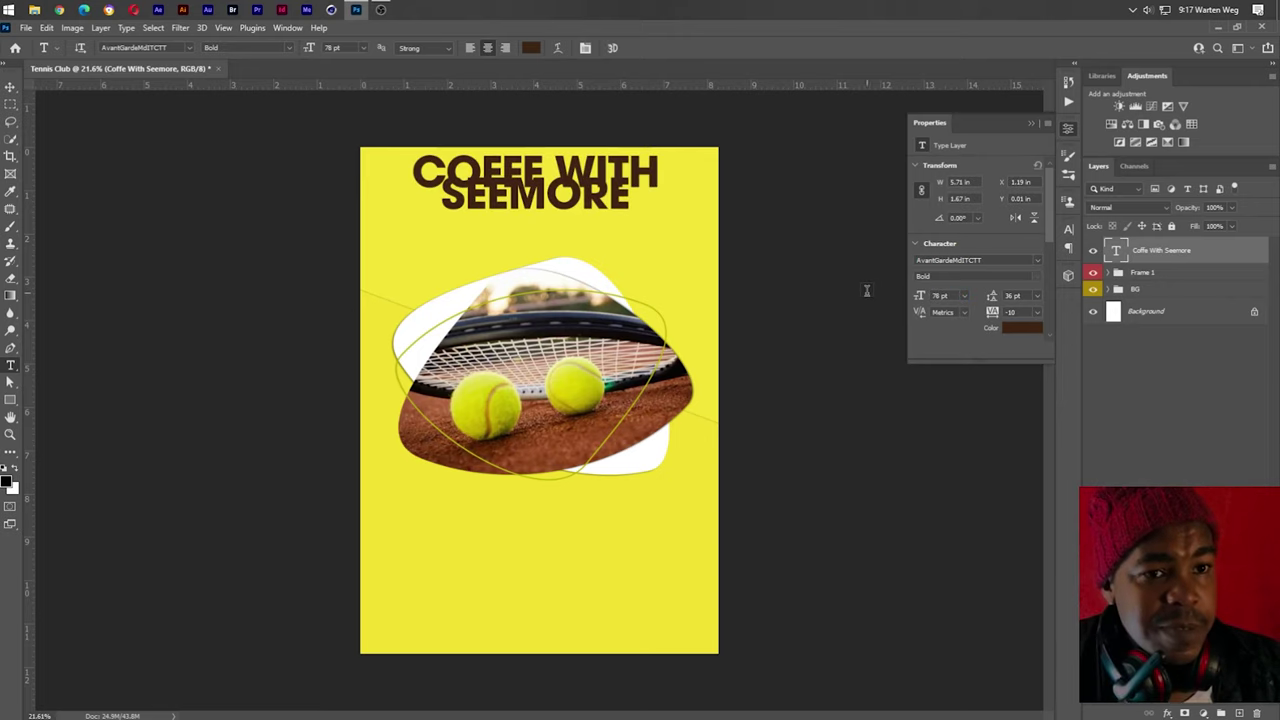
Enlarge the heading to 101 pt, move it down, and widen its leading to 60 pt
{"action": "left_click_drag", "start_coordinate": [992, 299], "coordinate": [1007, 295]}
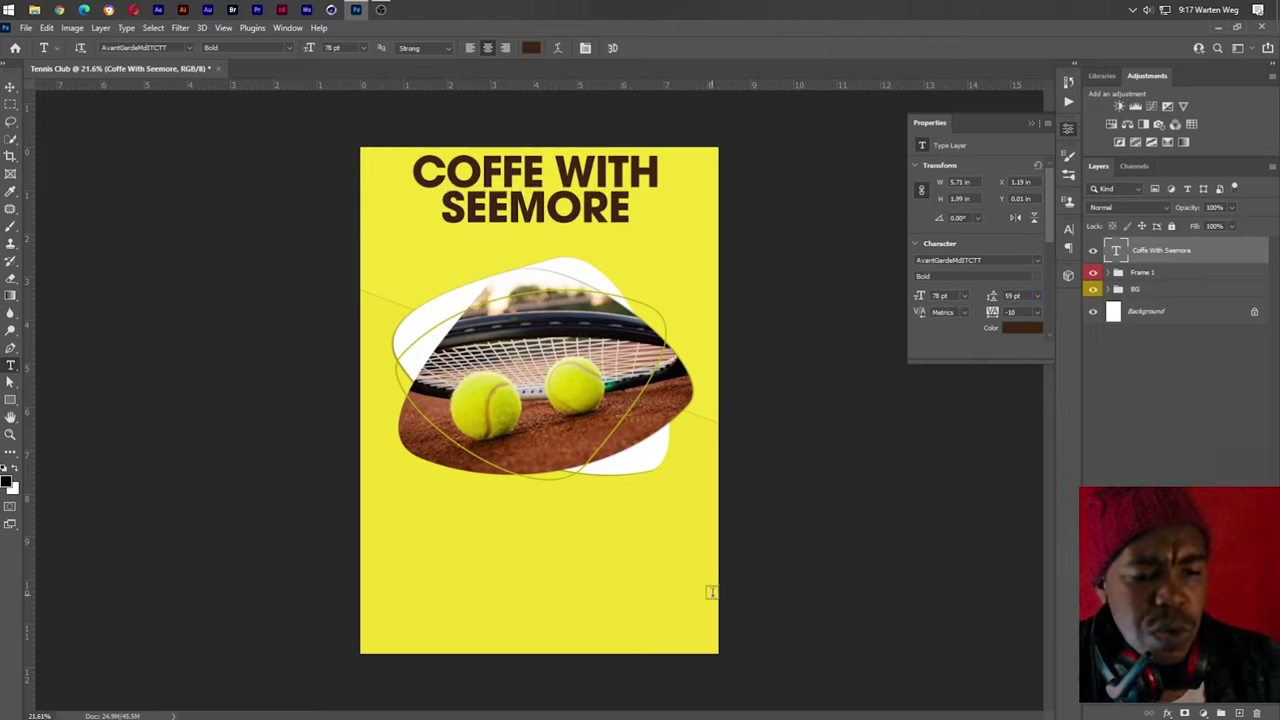
{"action": "left_click", "coordinate": [952, 296]}
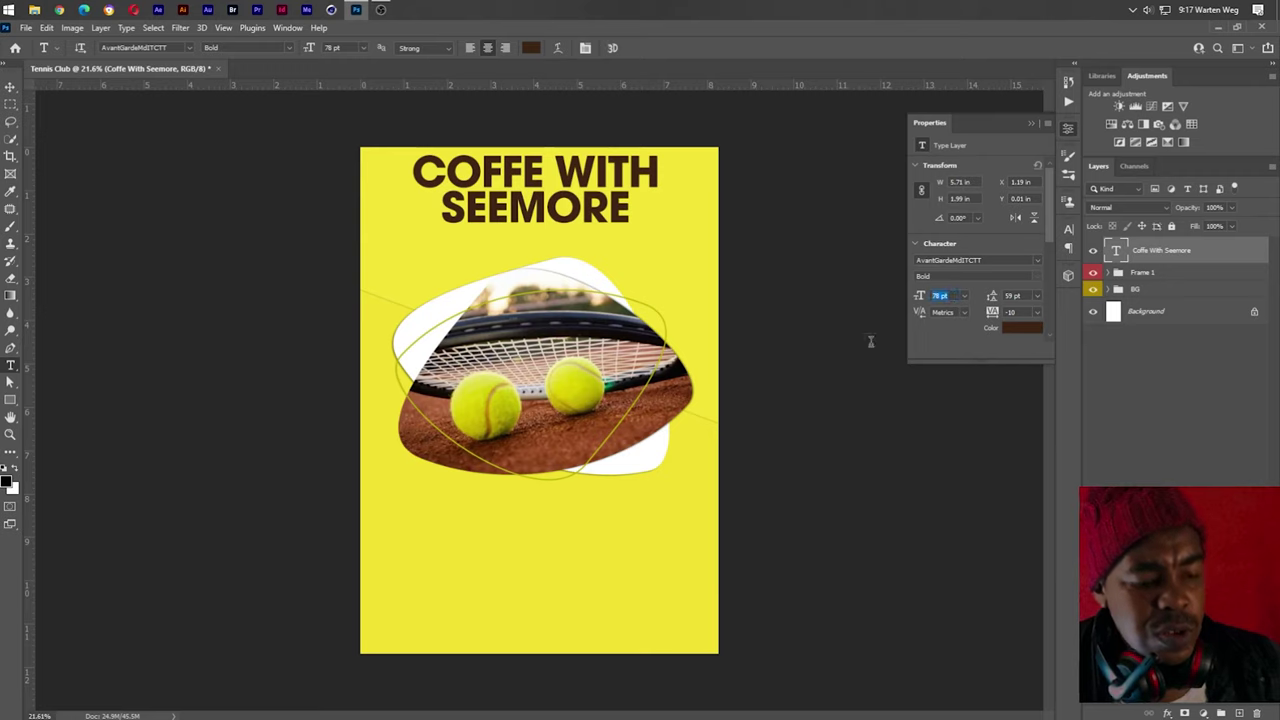
{"action": "type", "text": "105"}
{"action": "type", "text": "101"}
{"action": "key", "text": "Return"}
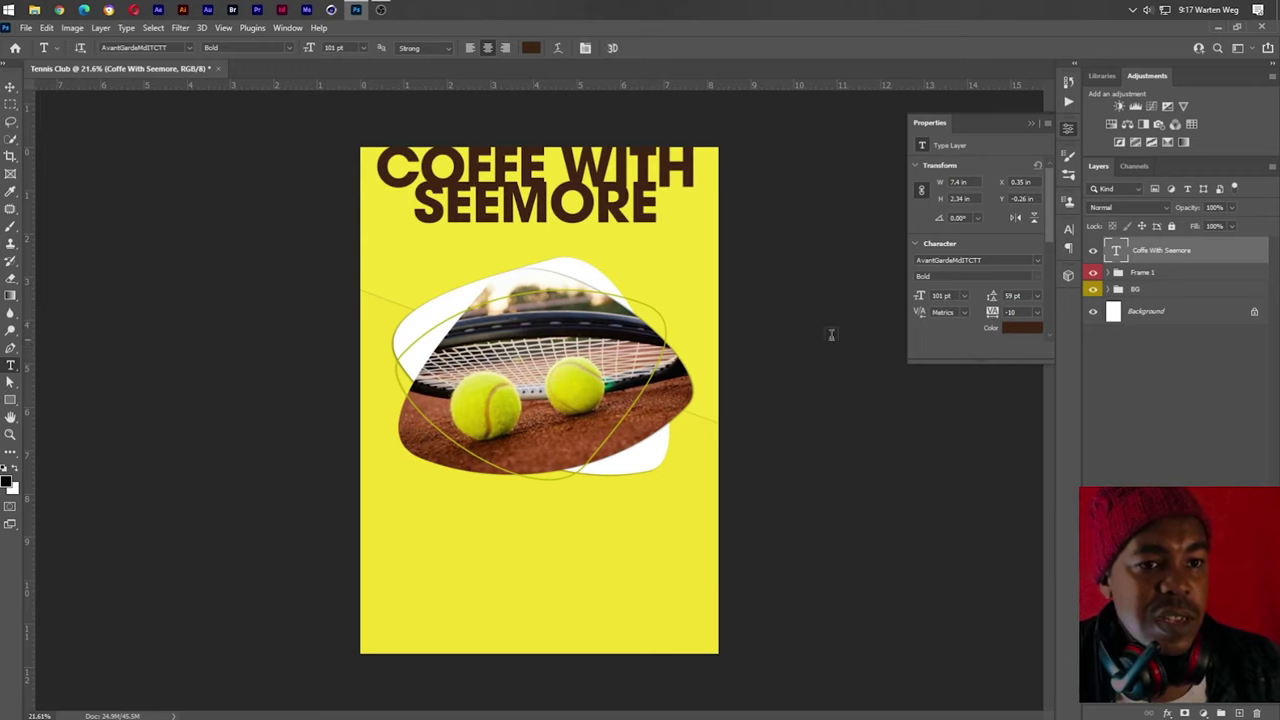
{"action": "left_click_drag", "start_coordinate": [617, 218], "coordinate": [615, 238]}
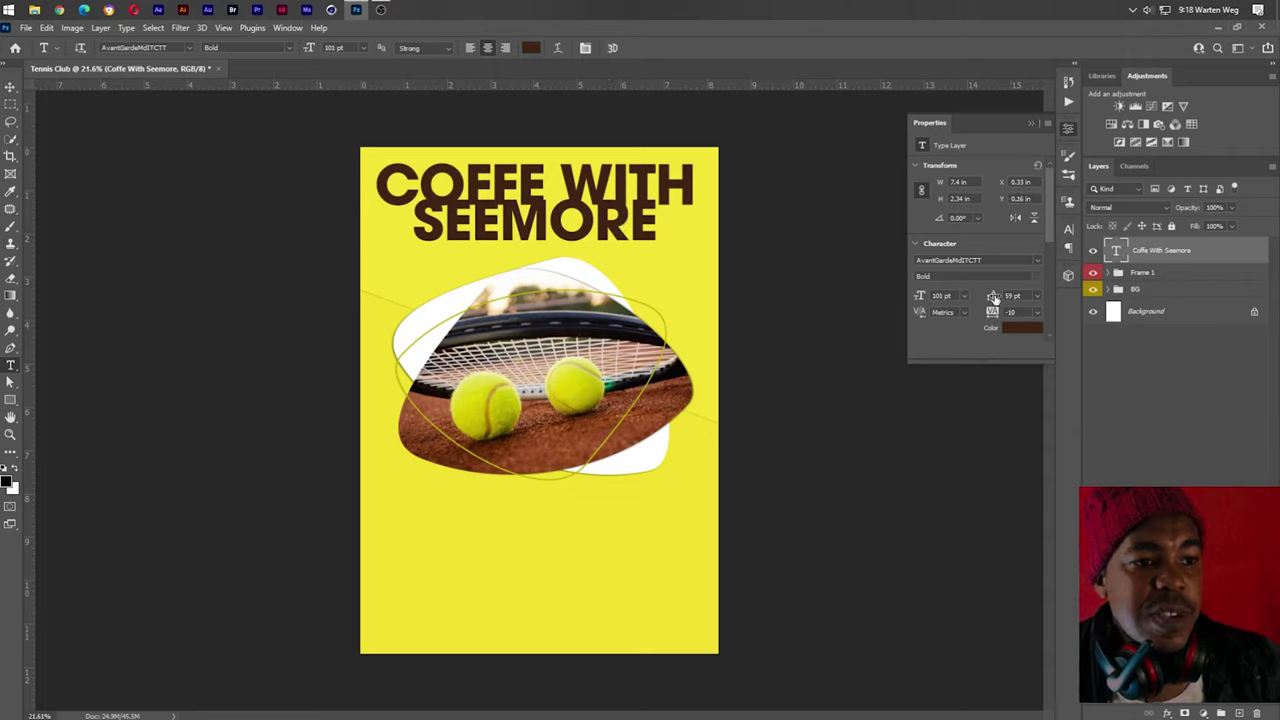
{"action": "left_click_drag", "start_coordinate": [993, 298], "coordinate": [1000, 297]}
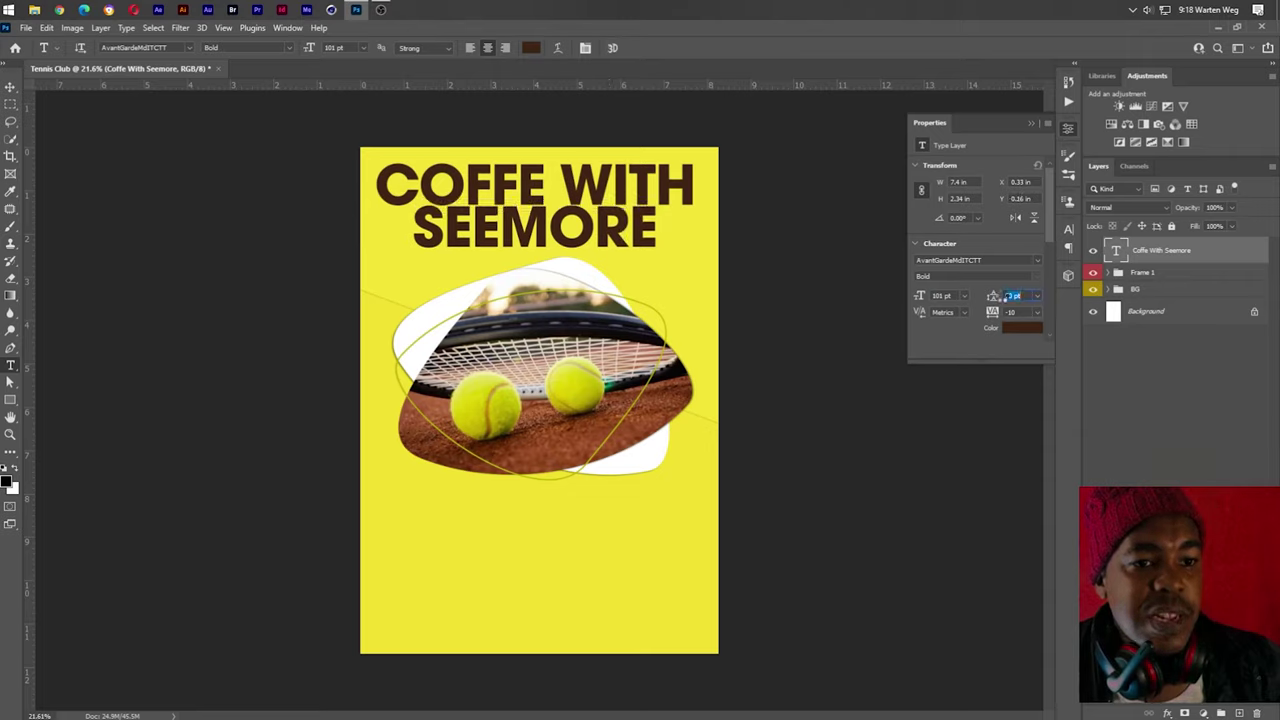
{"action": "left_click", "coordinate": [1150, 275]}
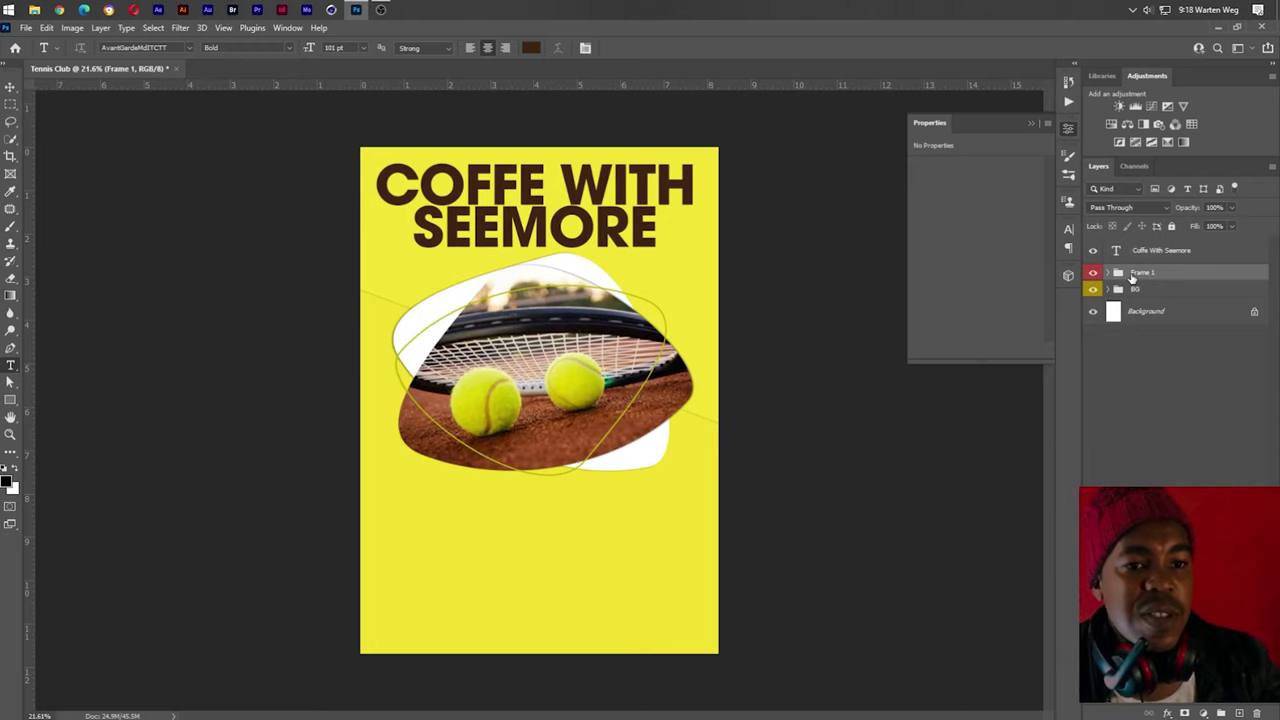
Rename the Frame 1 group to BG
{"action": "double_click", "coordinate": [1132, 278]}
{"action": "type", "text": "BG"}
{"action": "key", "text": "Return"}
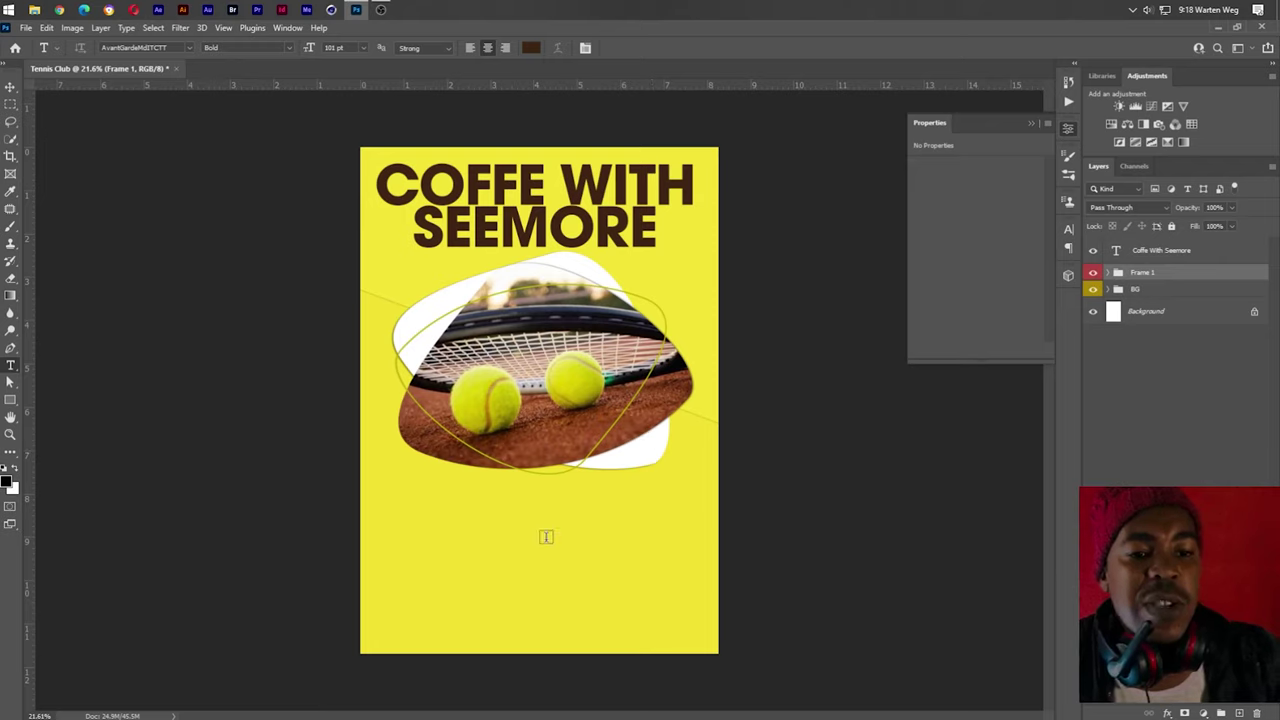
Add VENUE below the photo and MITCHELL PARK beneath it
{"action": "left_click", "coordinate": [521, 501]}
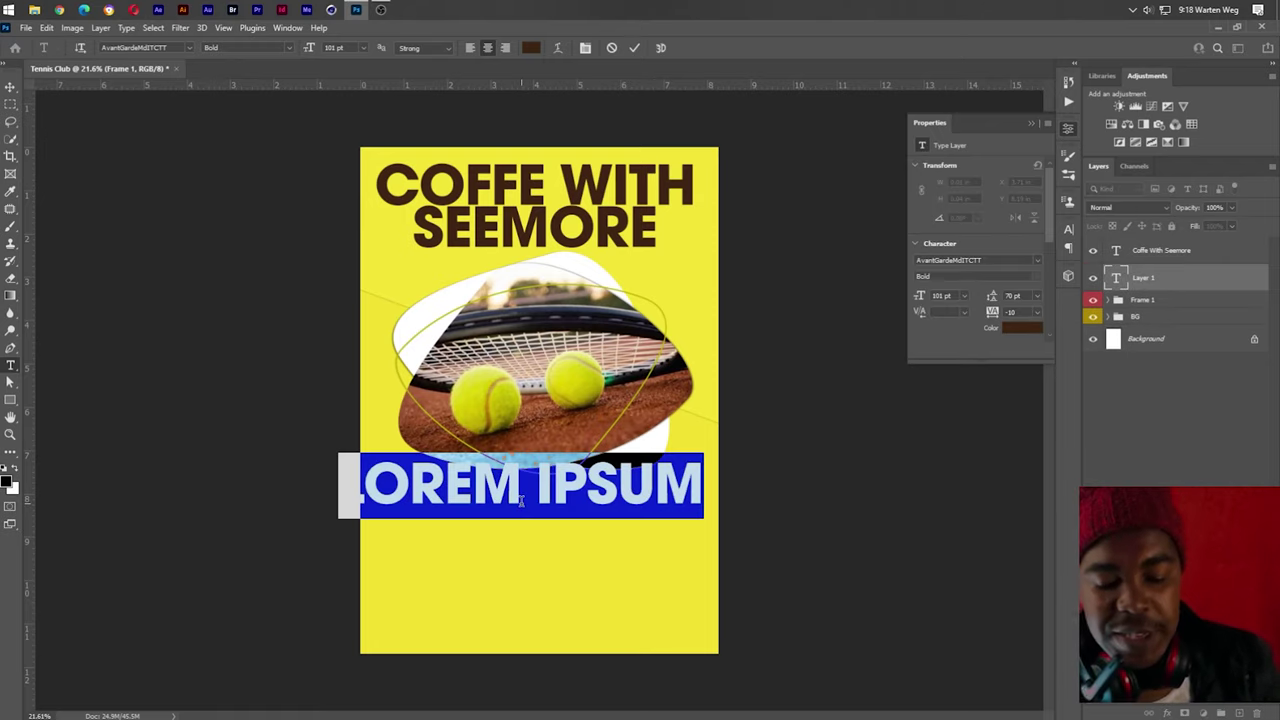
{"action": "type", "text": "VENU"}
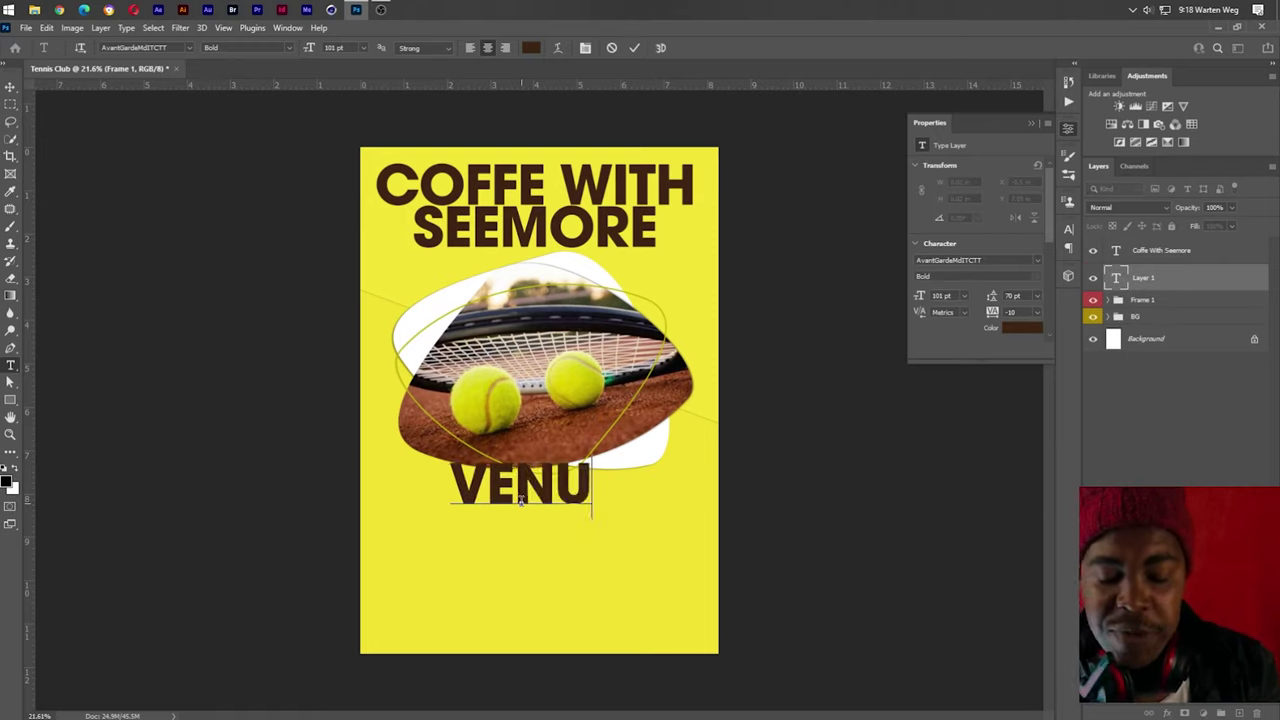
{"action": "type", "text": "E"}
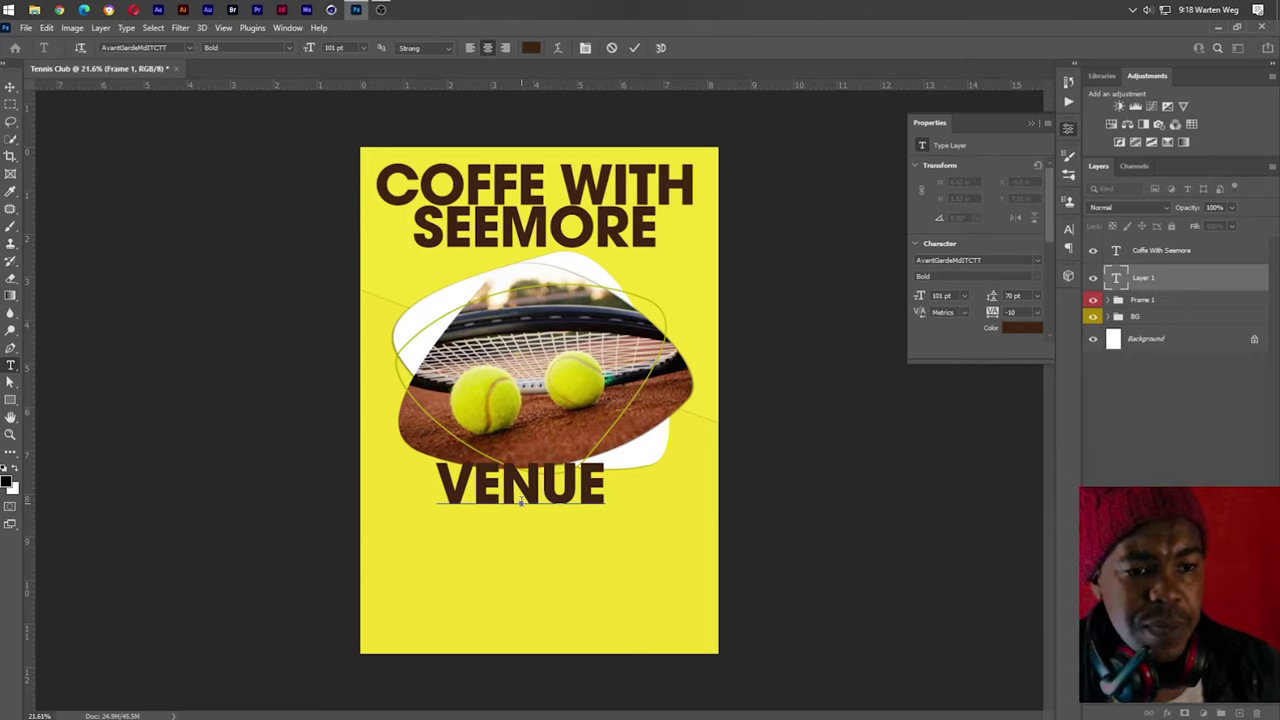
{"action": "key", "text": "ctrl+Return"}
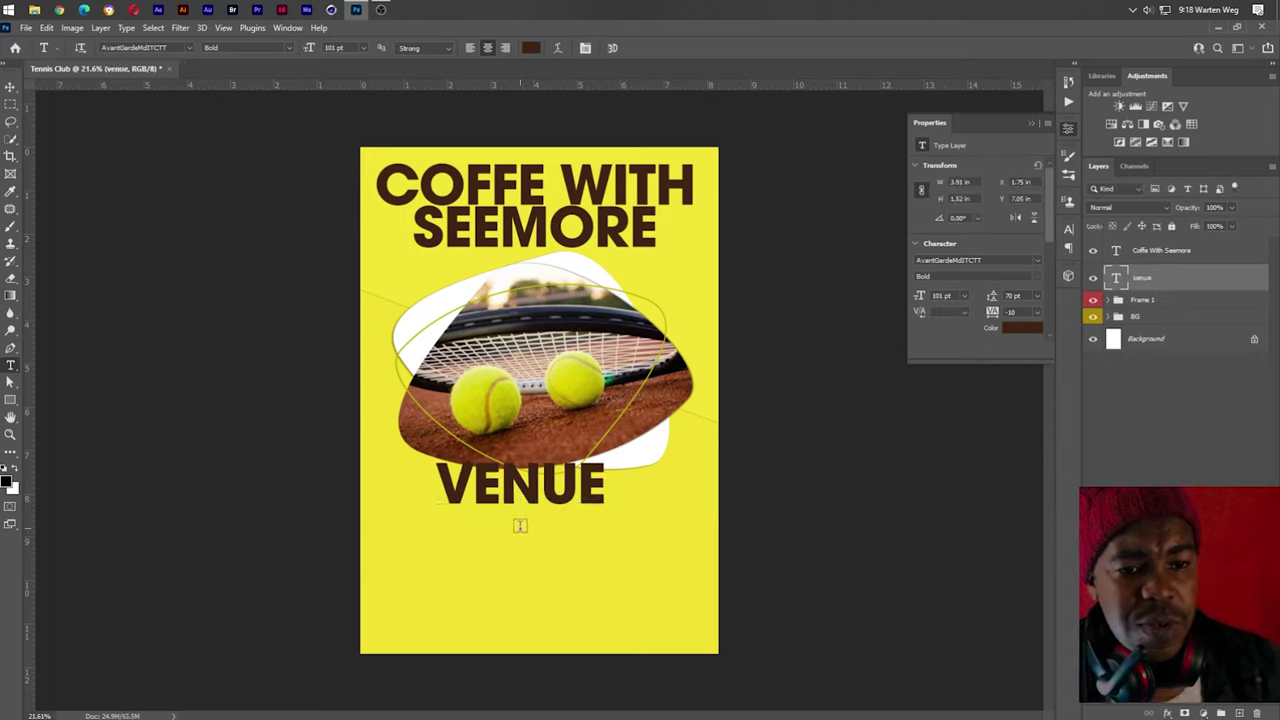
{"action": "left_click", "coordinate": [520, 525]}
{"action": "type", "text": "M"}
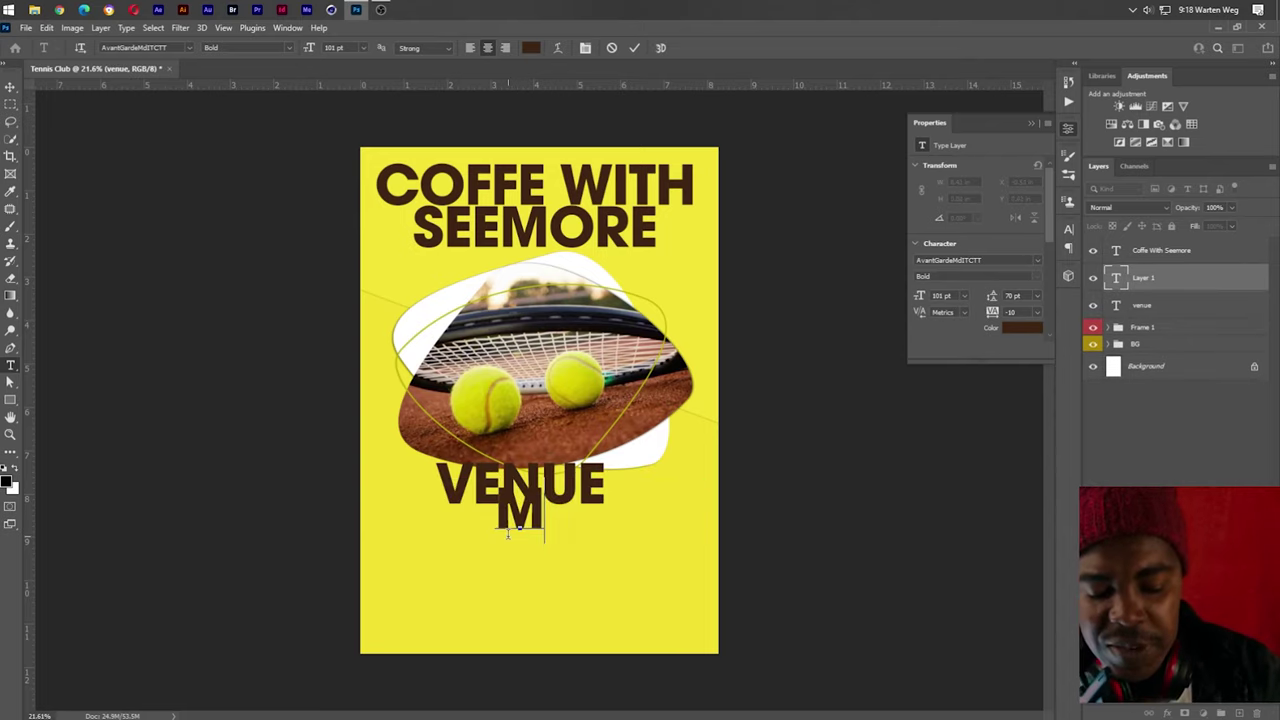
{"action": "type", "text": "ITCHELL "}
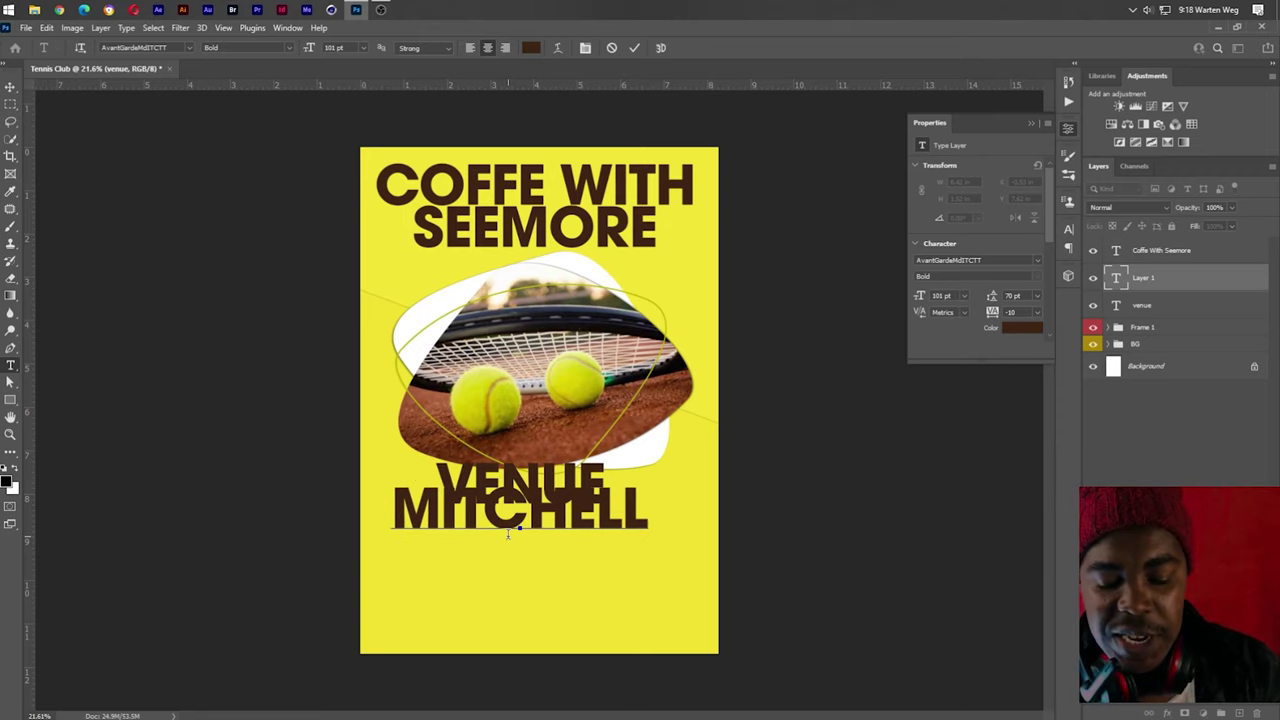
{"action": "type", "text": "PA"}
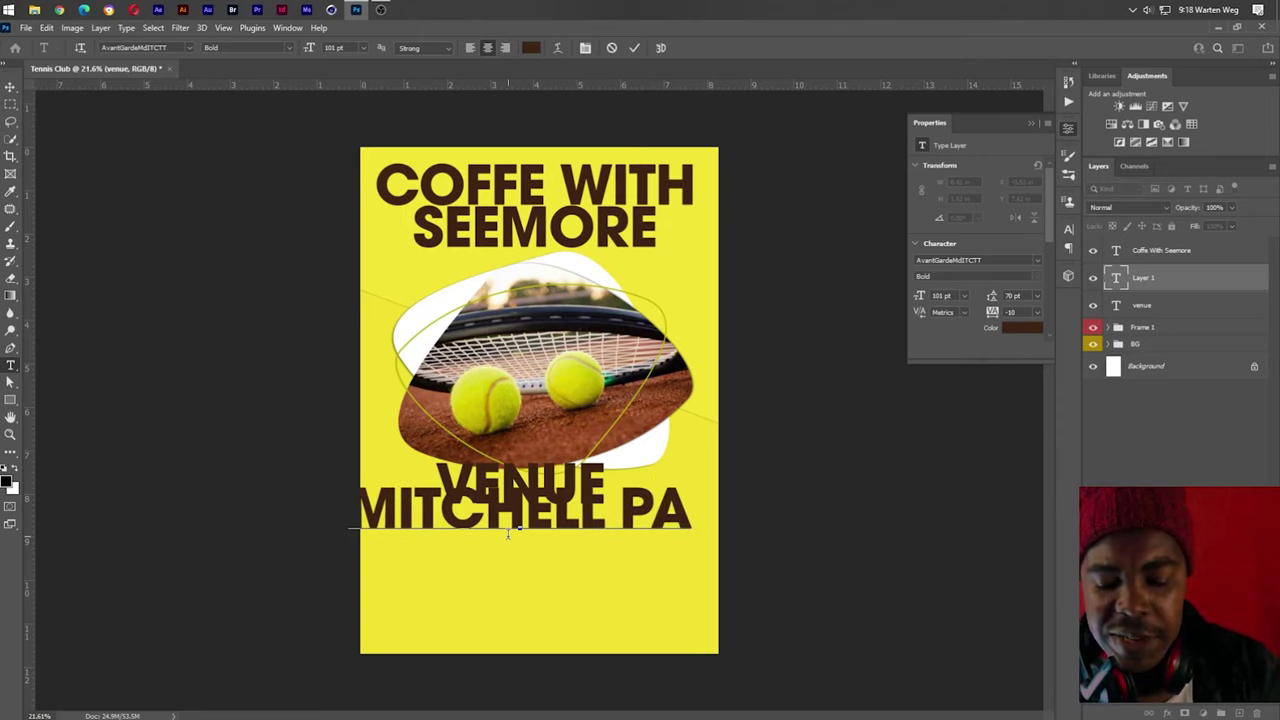
{"action": "type", "text": "RK"}
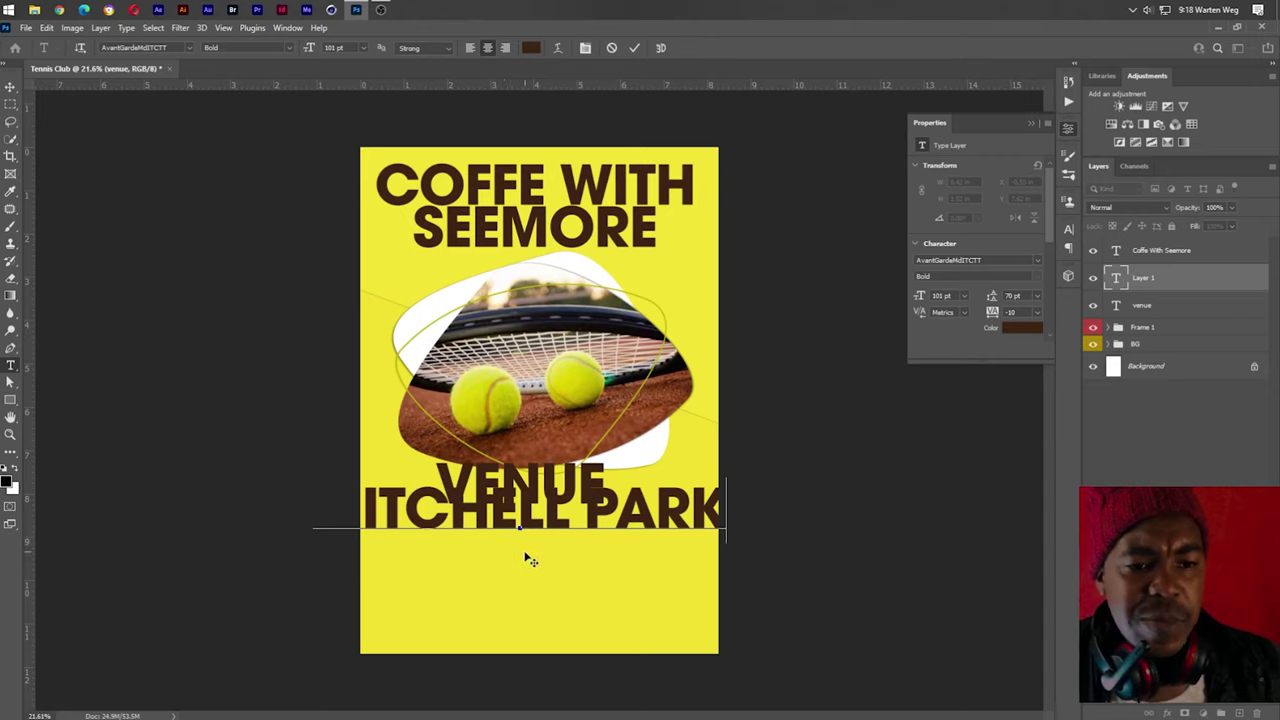
{"action": "left_click_drag", "start_coordinate": [530, 560], "coordinate": [529, 580]}
{"action": "key", "text": "ctrl+Return"}
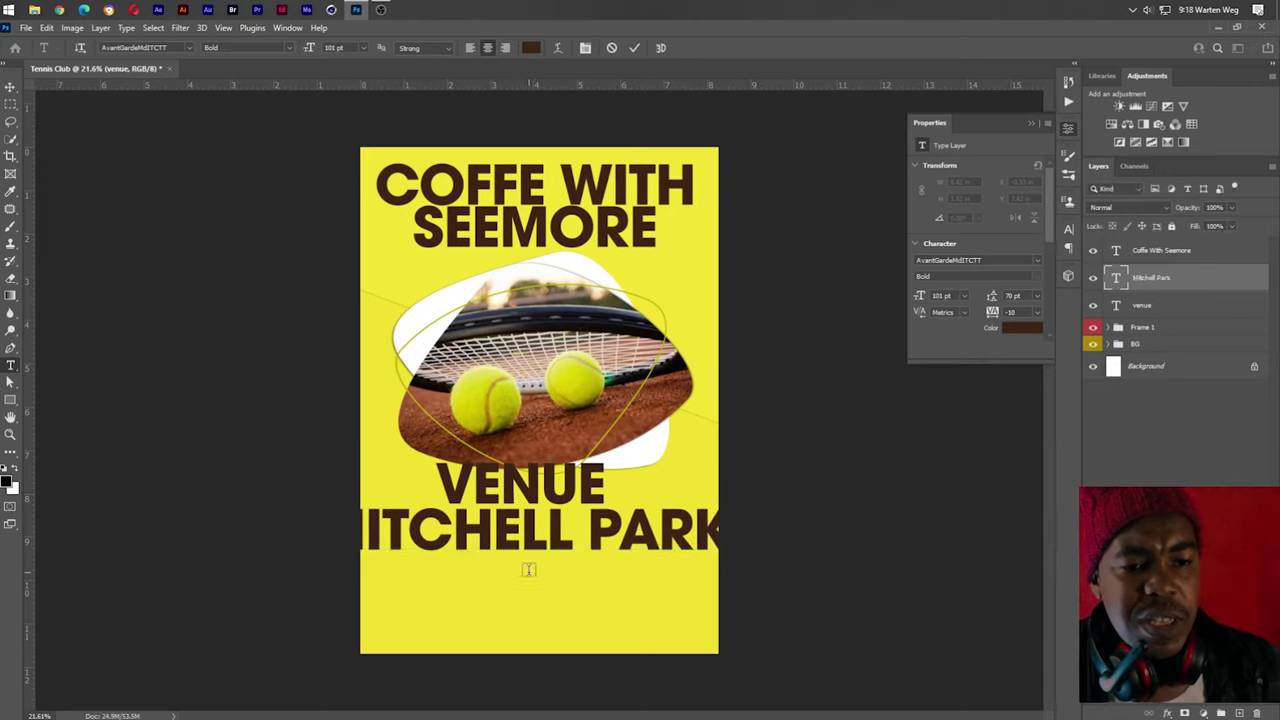
Add a TENNIS CLUB line below MITCHELL PARK
{"action": "left_click", "coordinate": [529, 570]}
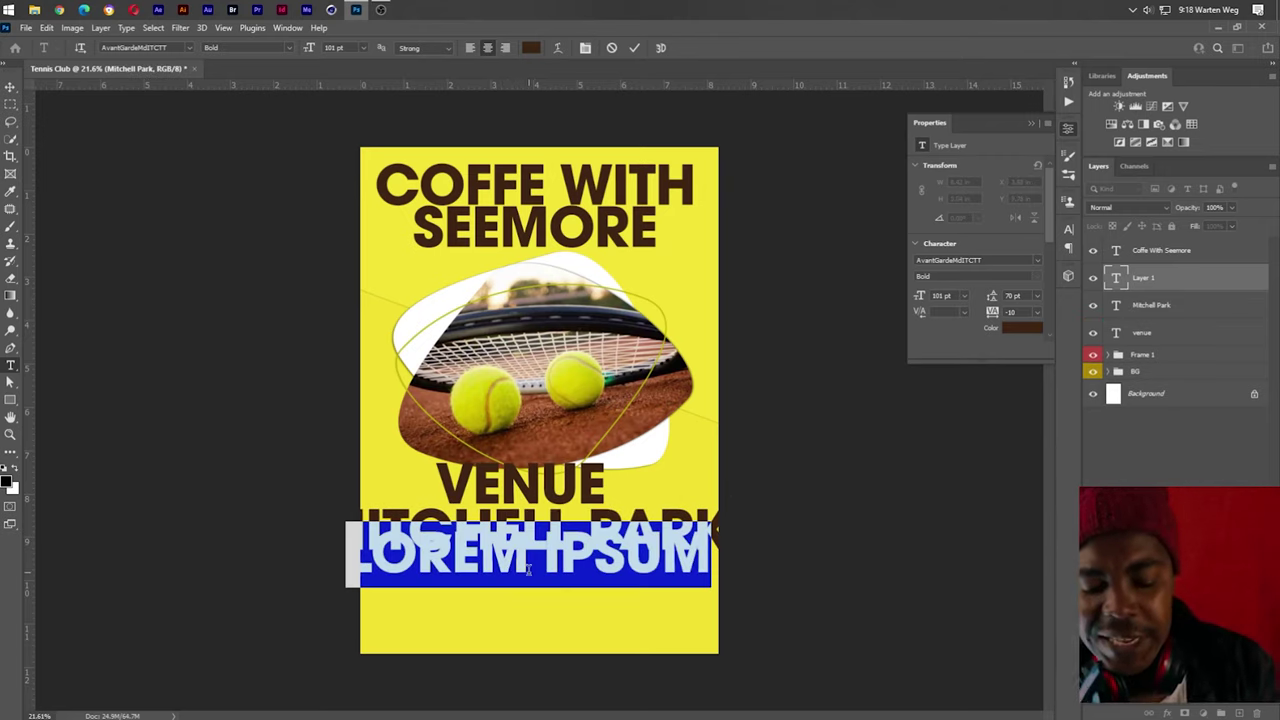
{"action": "type", "text": "CHEL"}
{"action": "key", "text": "BackSpace"}
{"action": "key", "text": "BackSpace"}
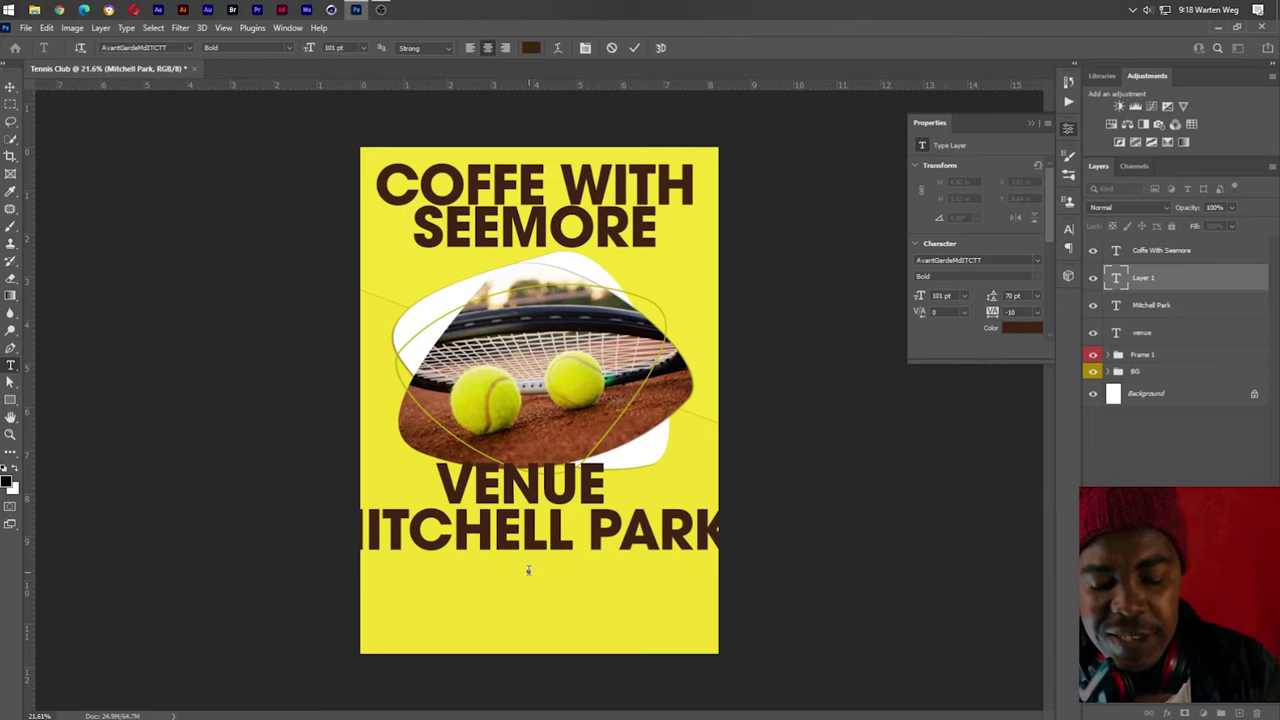
{"action": "type", "text": "TE"}
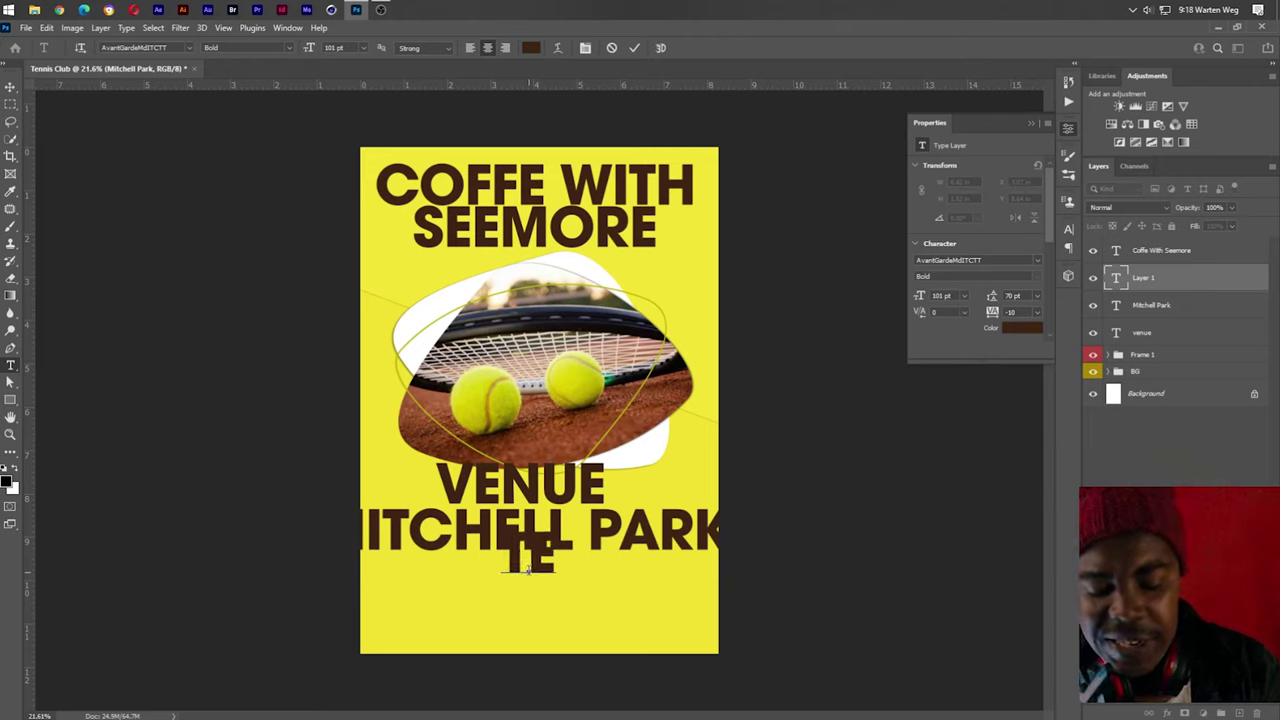
{"action": "type", "text": "NNI"}
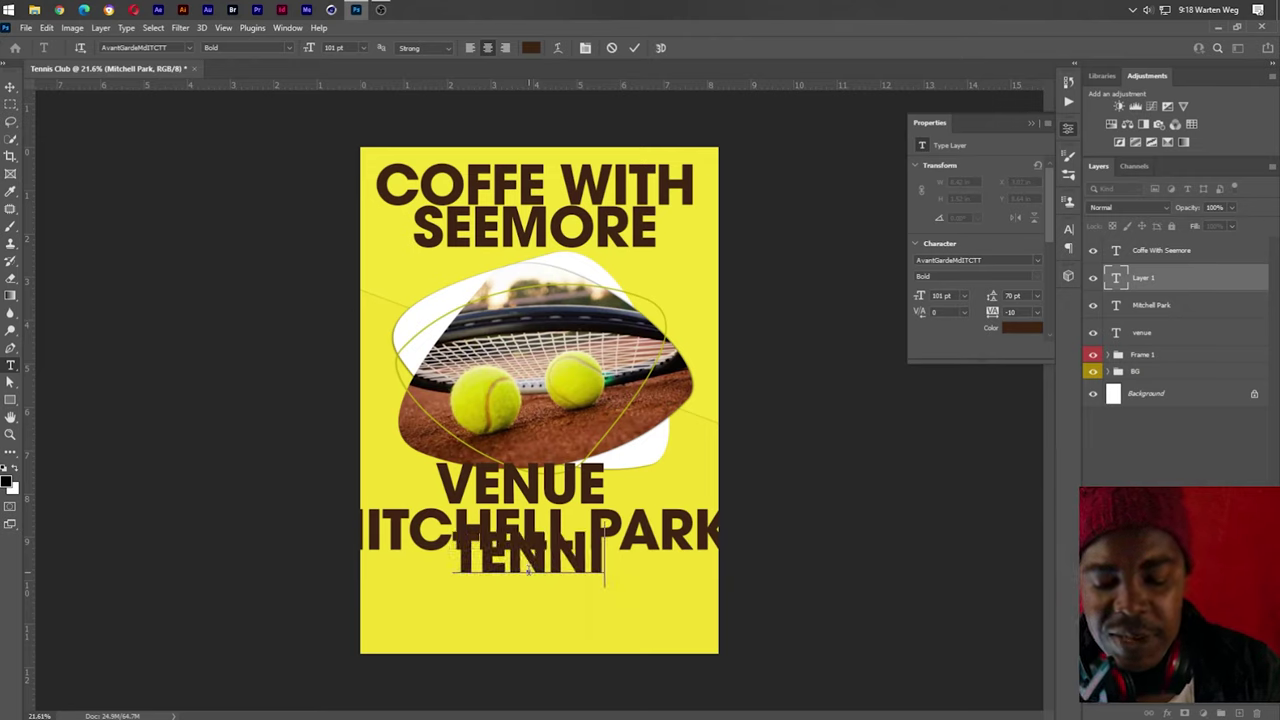
{"action": "type", "text": "S CLU"}
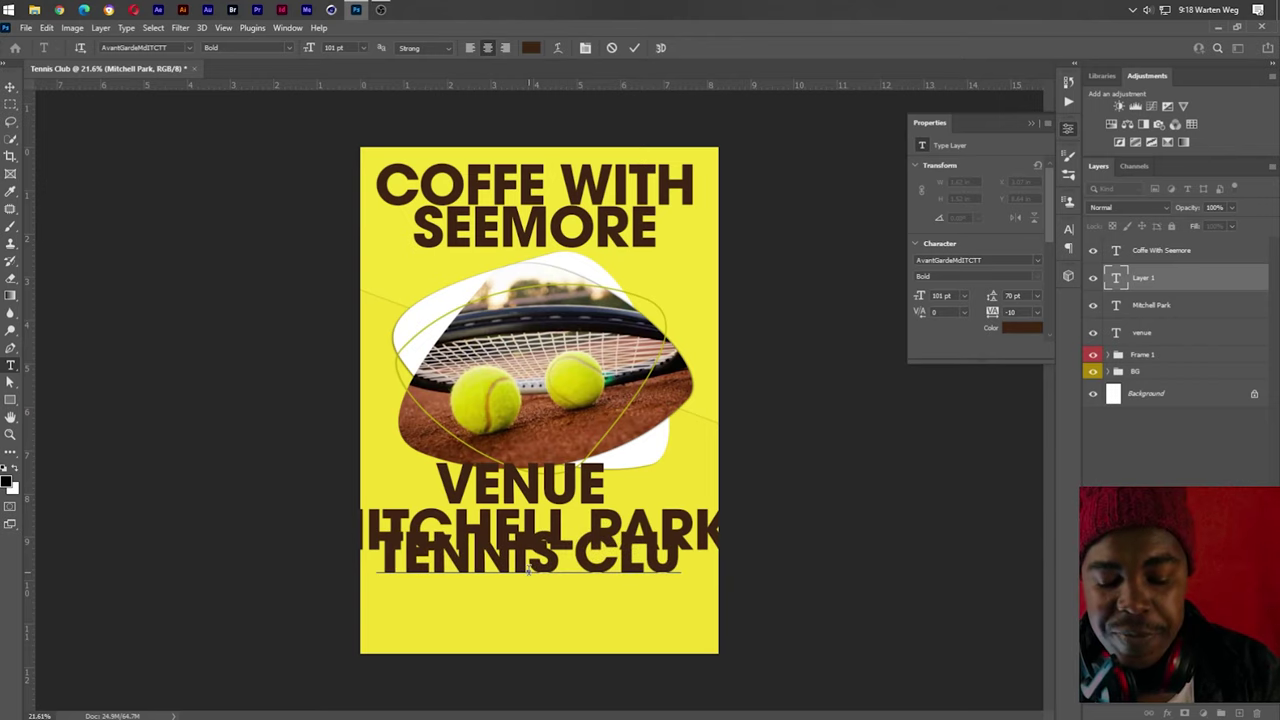
{"action": "type", "text": "B"}
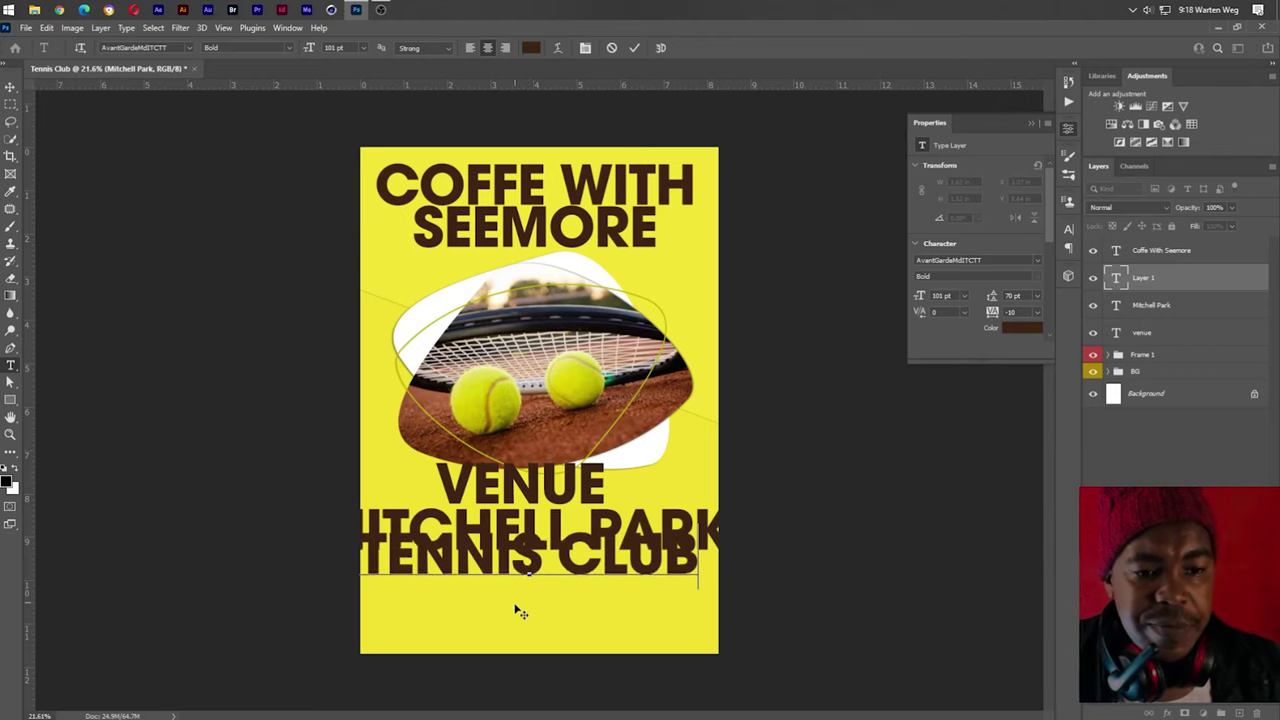
{"action": "left_click_drag", "start_coordinate": [509, 573], "coordinate": [523, 617]}
{"action": "left_click", "coordinate": [520, 607]}
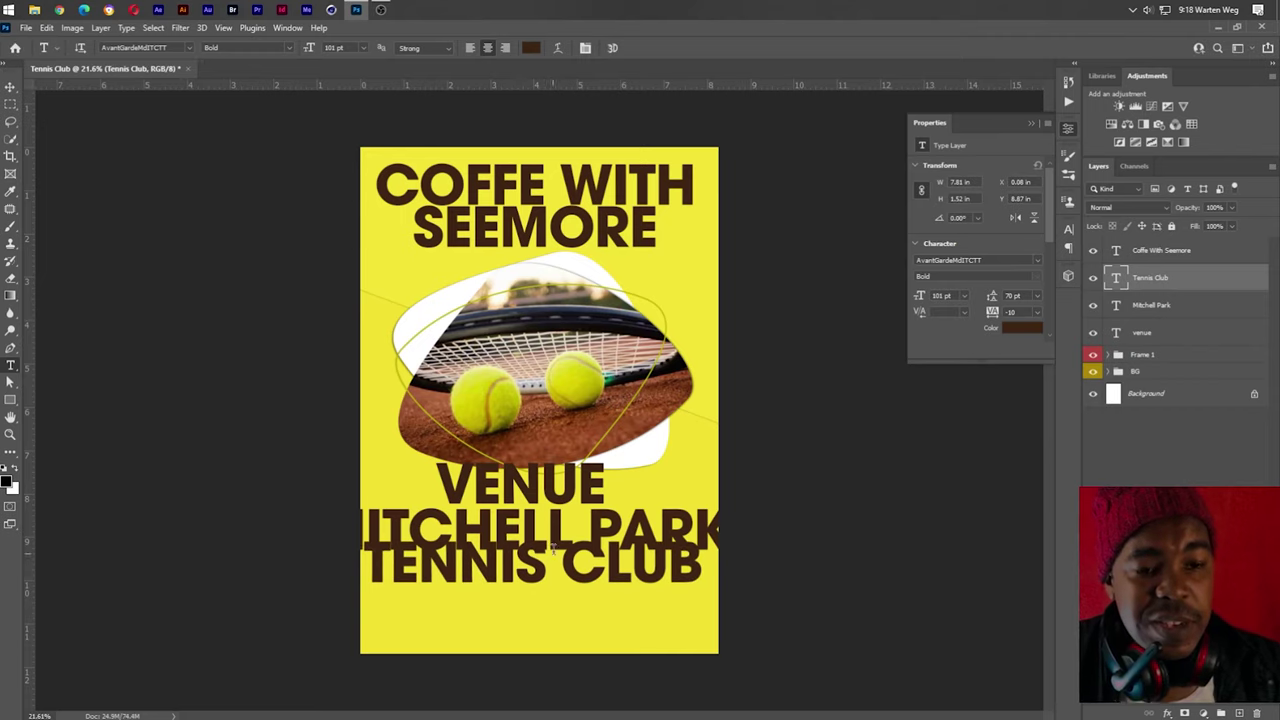
Change the VENUE text font to Creattion Demo Regular
{"action": "left_click", "coordinate": [535, 483]}
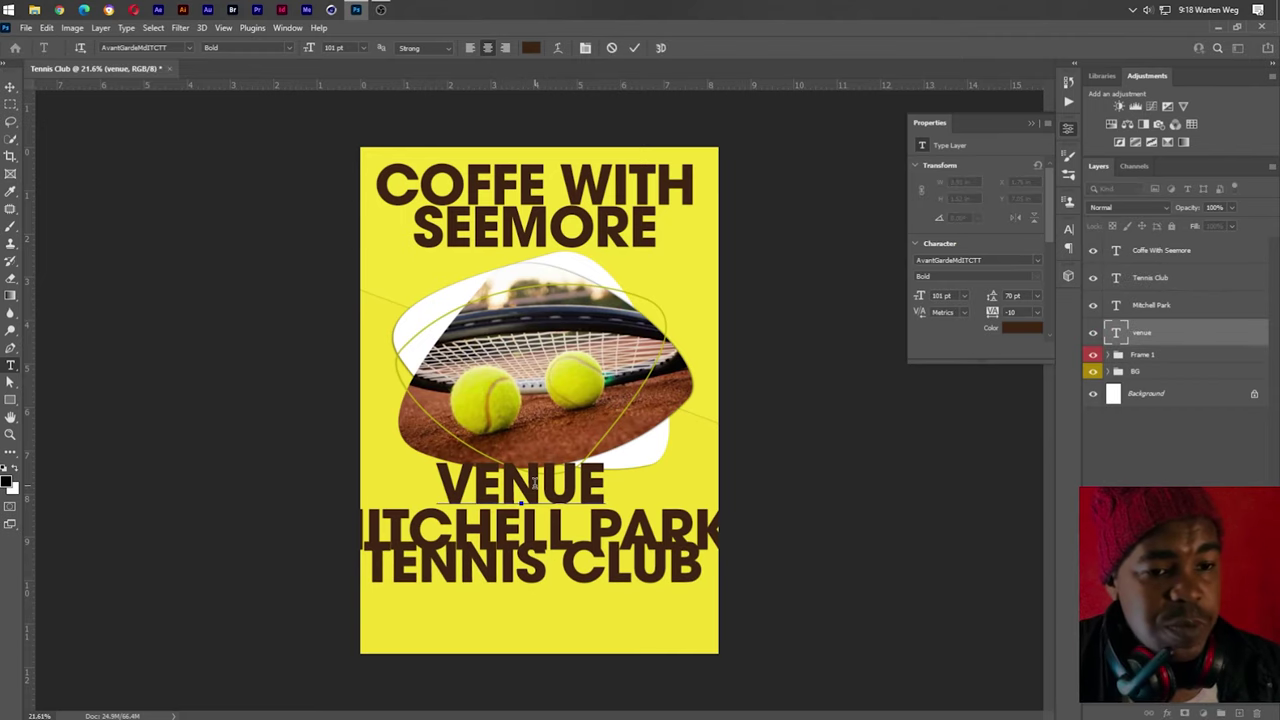
{"action": "key", "text": "Escape"}
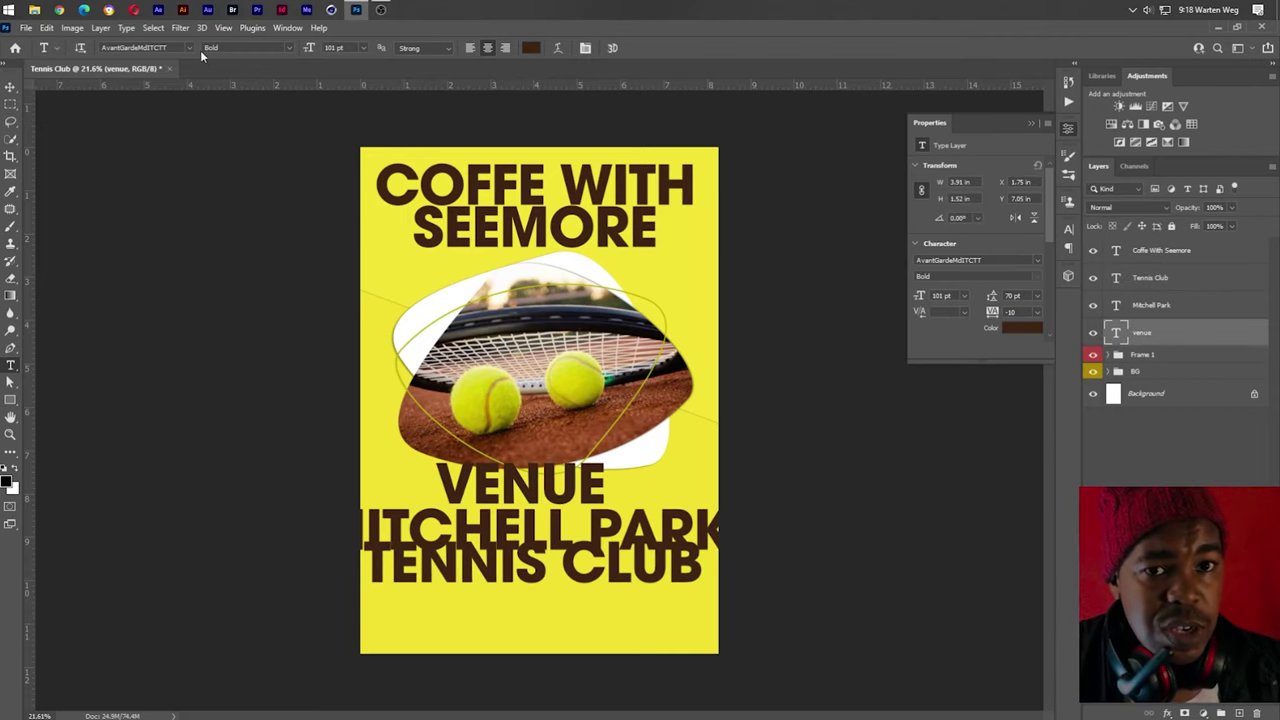
{"action": "left_click", "coordinate": [189, 49]}
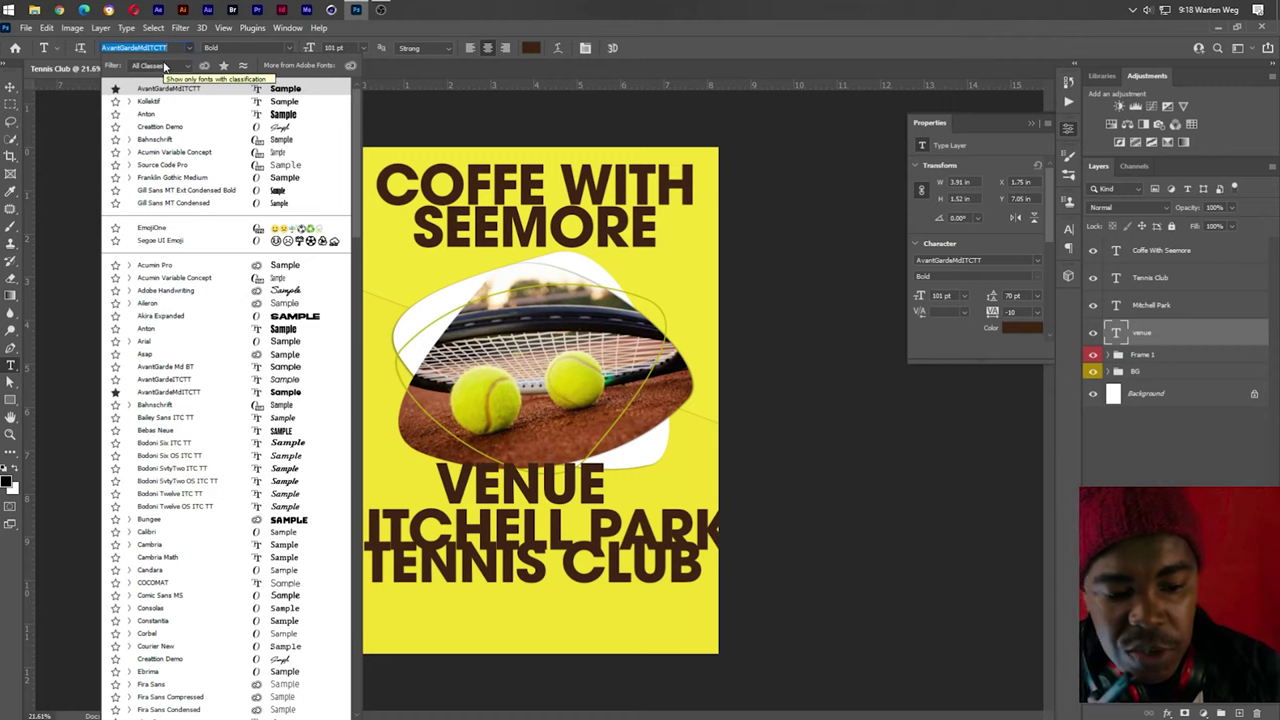
{"action": "type", "text": "Creattion Demo"}
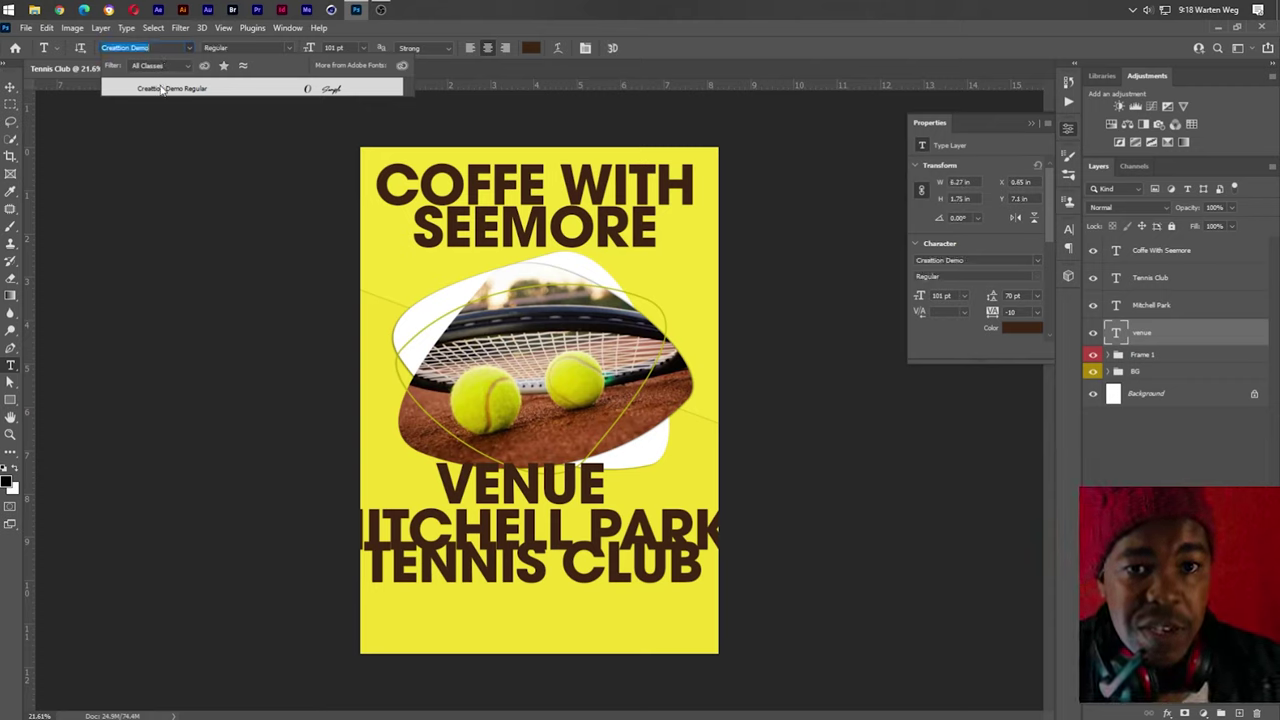
{"action": "left_click", "coordinate": [161, 88]}
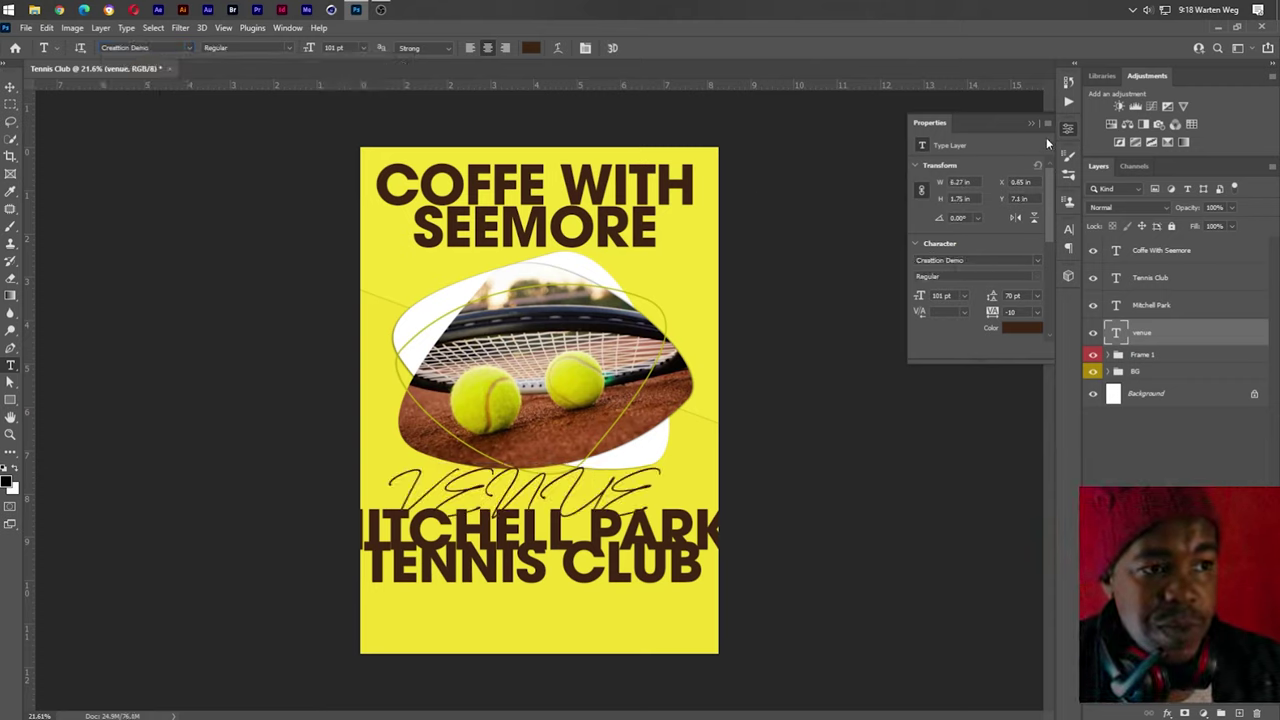
Turn off All Caps so the word reads Venue with a capital V
{"action": "left_click", "coordinate": [1068, 230]}
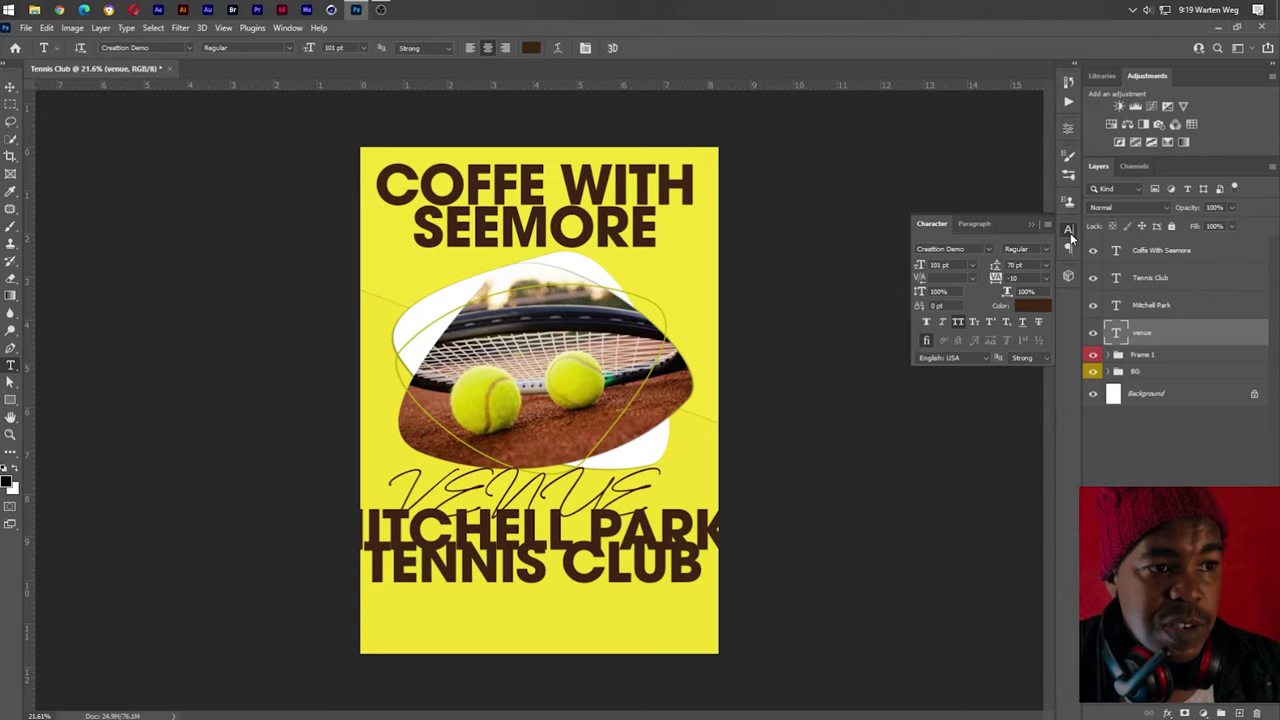
{"action": "left_click", "coordinate": [958, 324]}
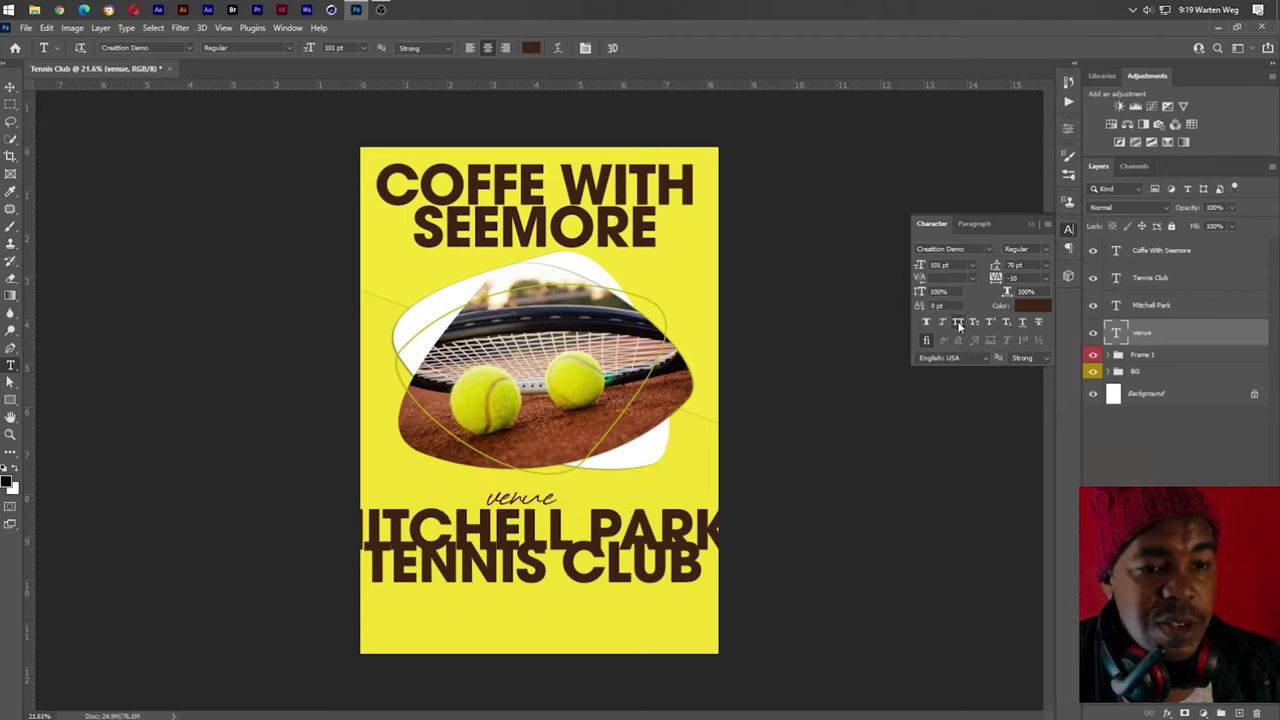
{"action": "left_click_drag", "start_coordinate": [487, 500], "coordinate": [503, 500]}
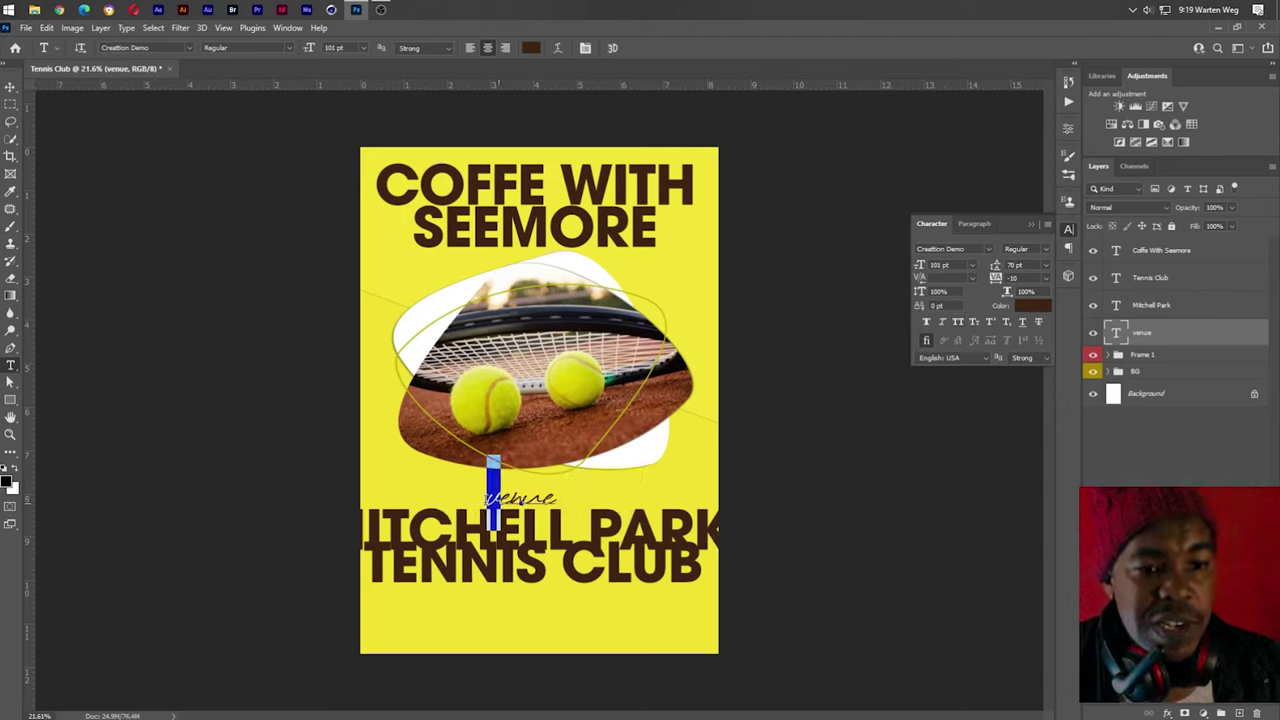
{"action": "type", "text": "V"}
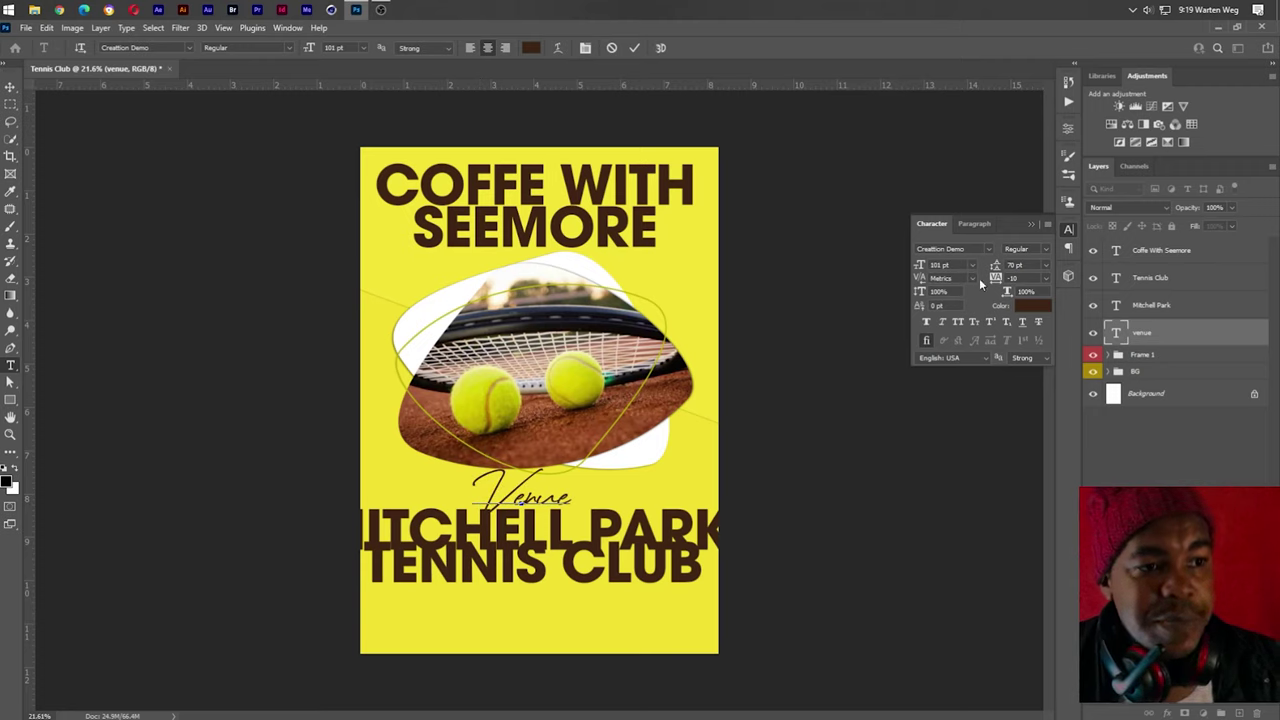
{"action": "key", "text": "ctrl+Return"}
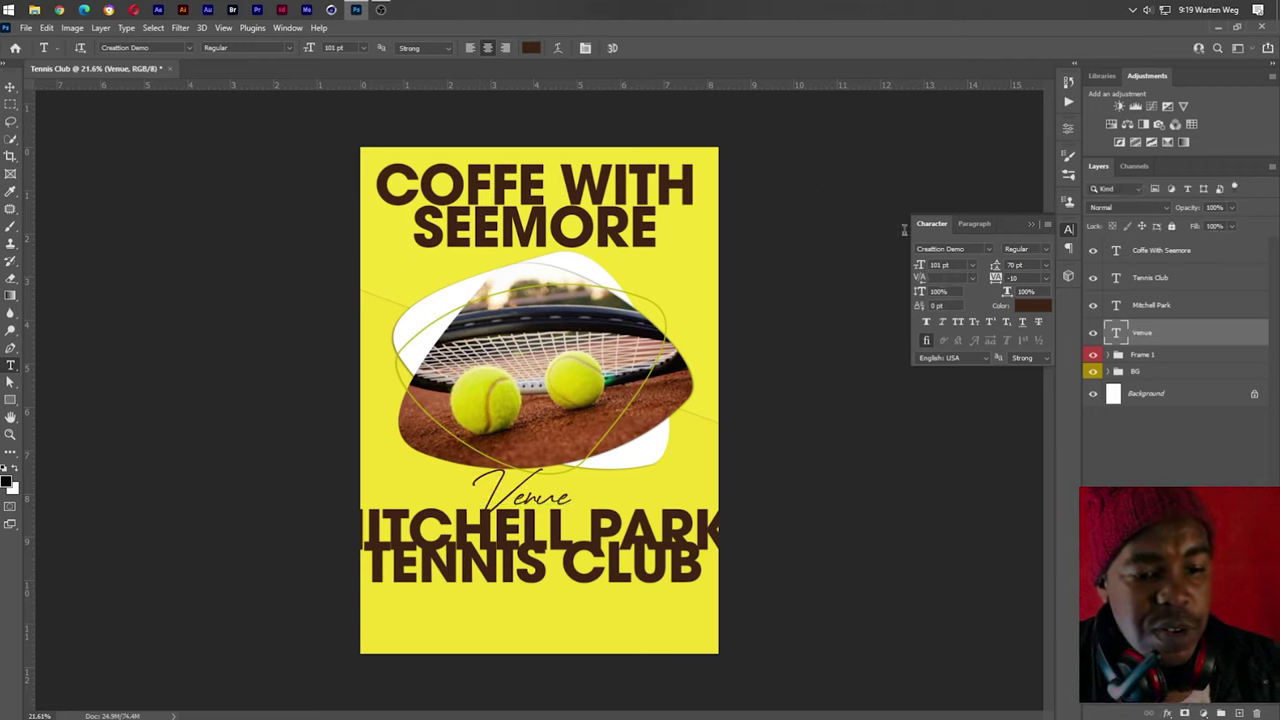
Set the Venue text size to 76 pt
{"action": "left_click", "coordinate": [940, 264]}
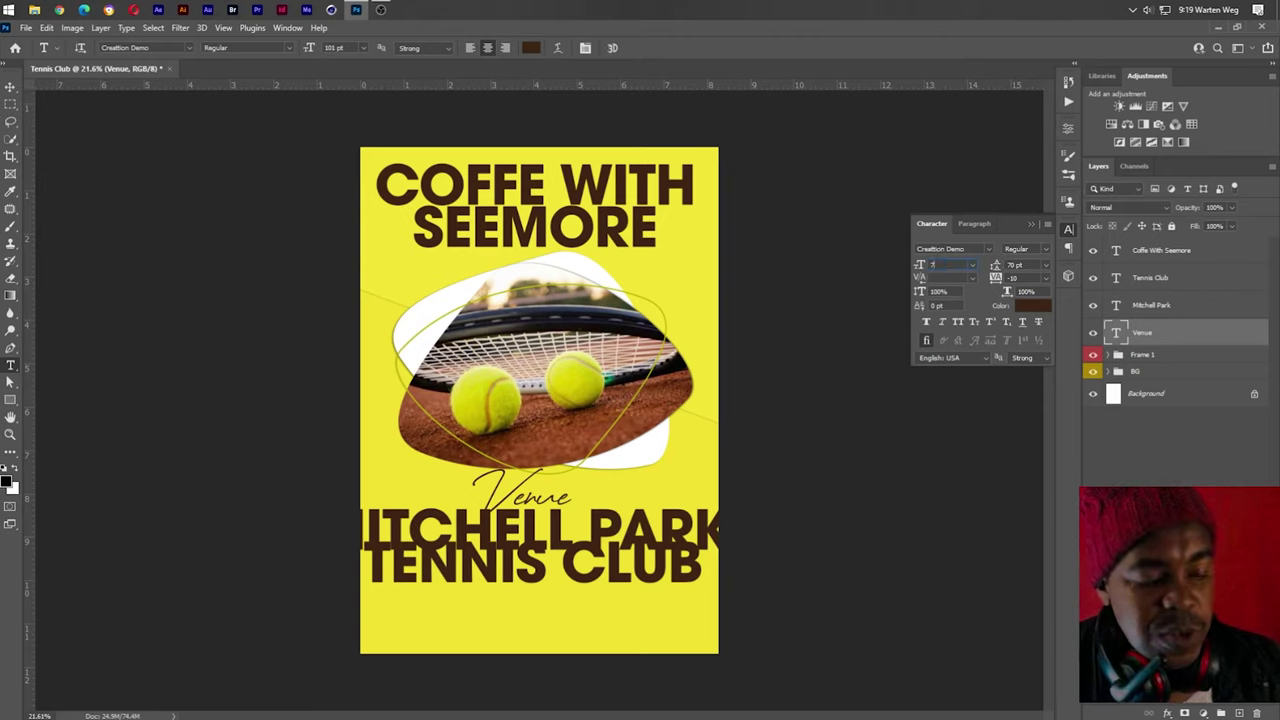
{"action": "type", "text": "76"}
{"action": "key", "text": "Return"}
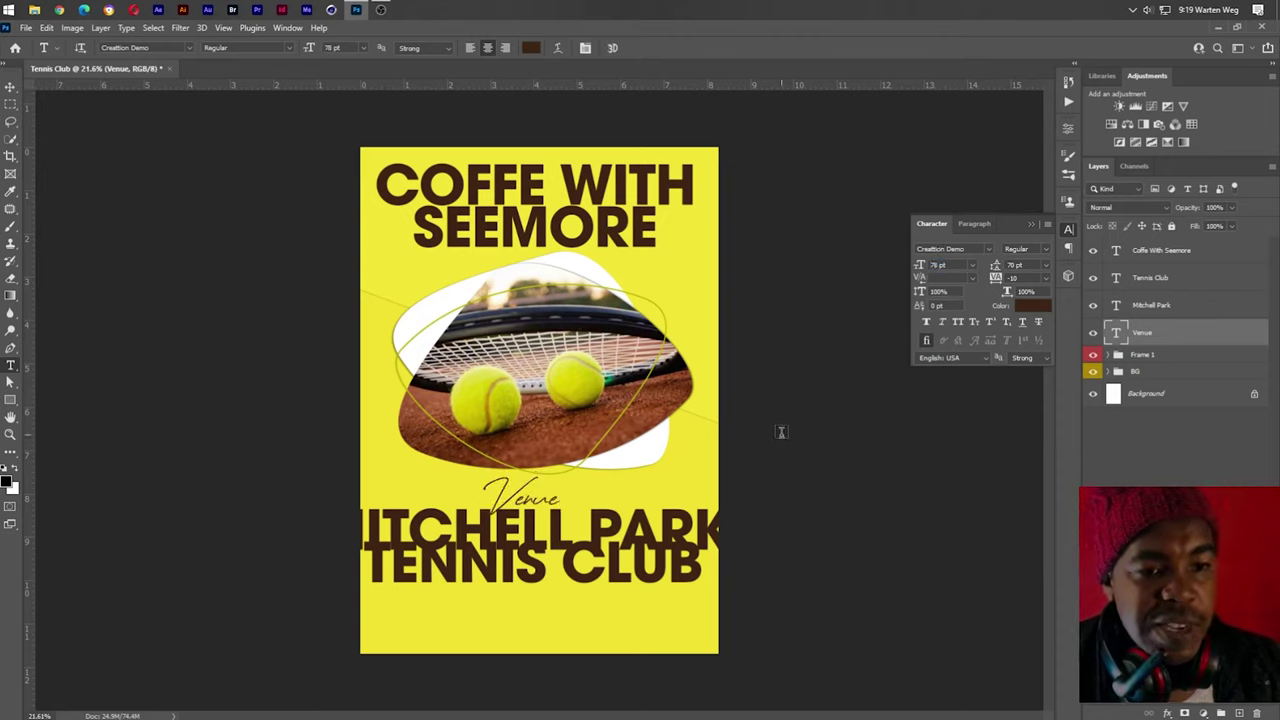
{"action": "left_click", "coordinate": [613, 530]}
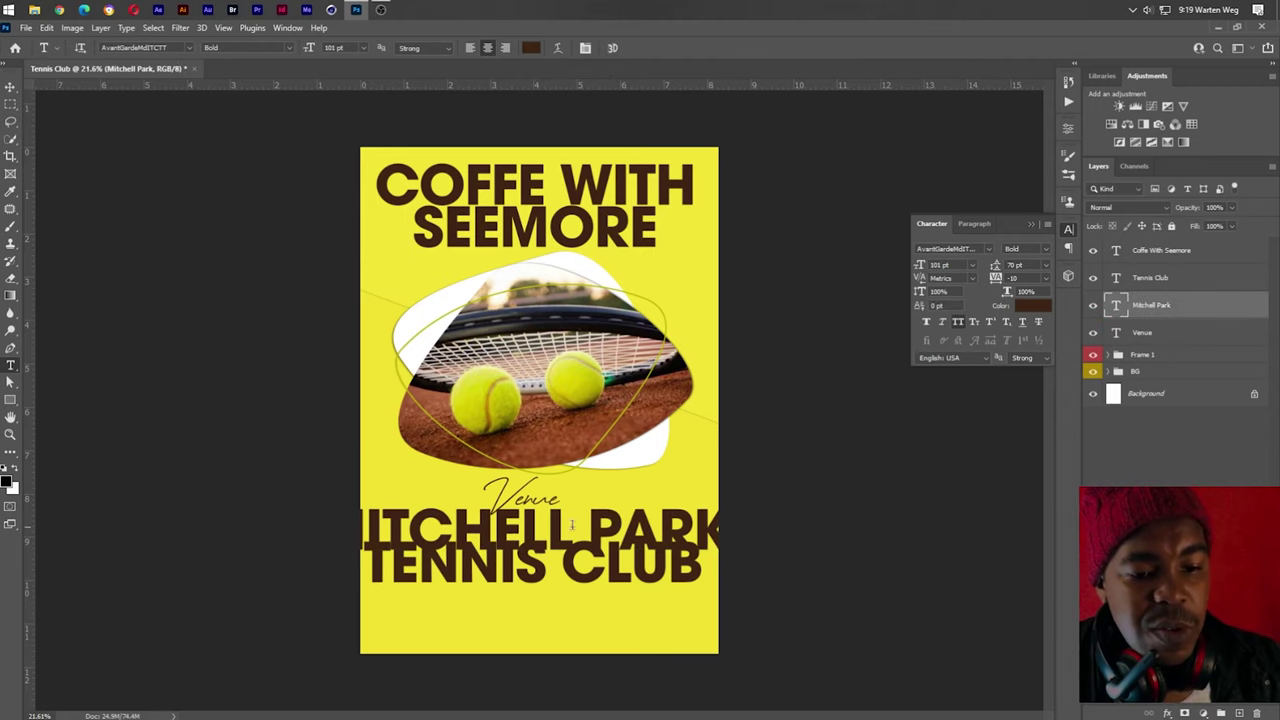
Set MITCHELL PARK in Aileron Regular at 65 pt, after briefly trying Anton
{"action": "left_click", "coordinate": [987, 248]}
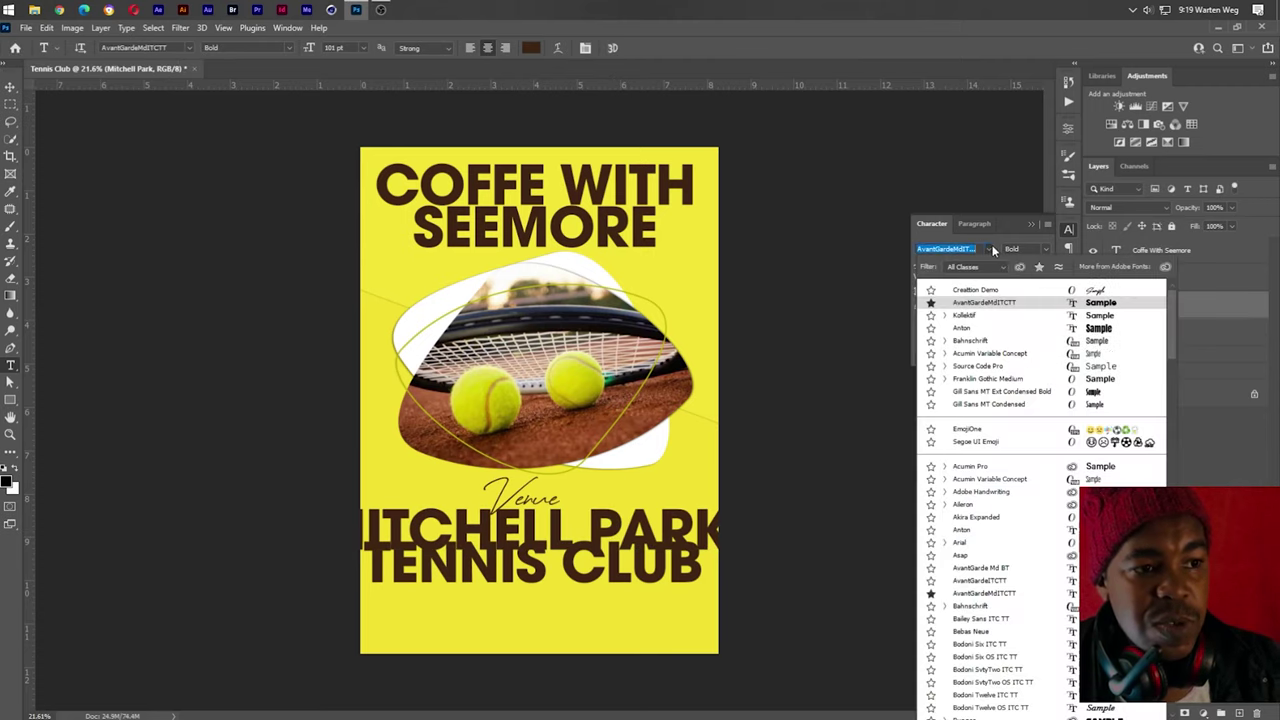
{"action": "left_click", "coordinate": [963, 327]}
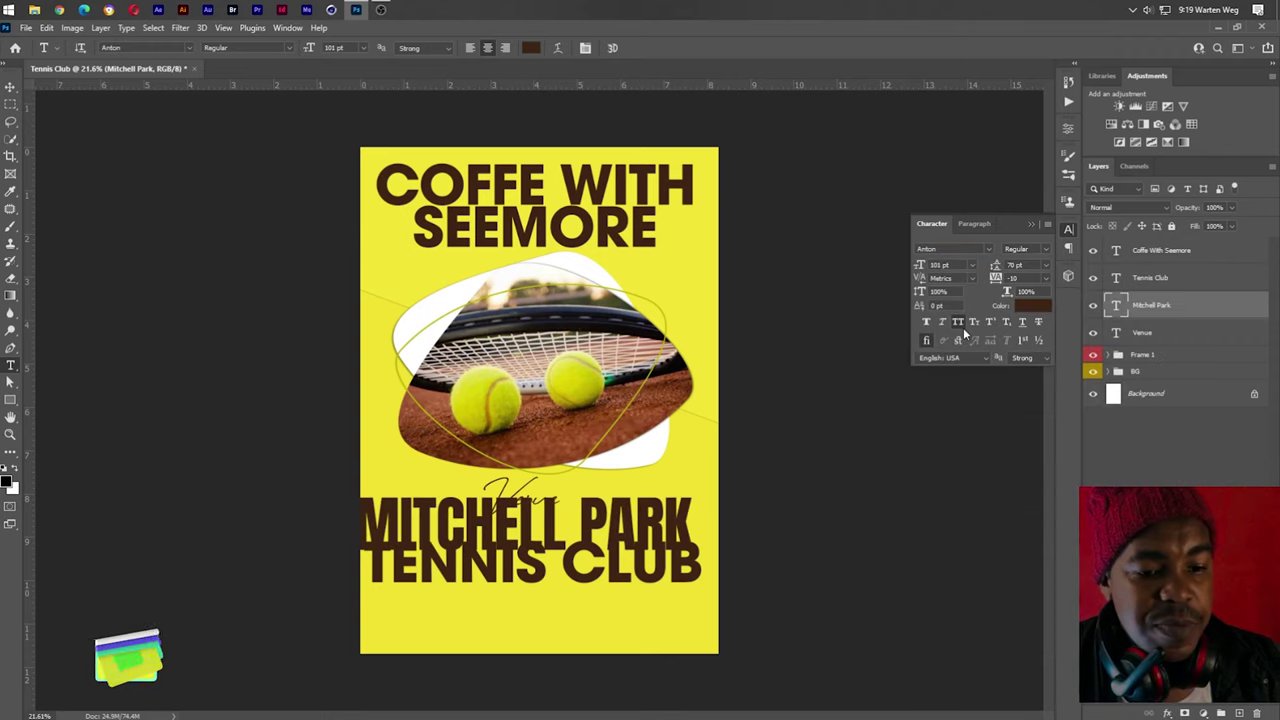
{"action": "left_click", "coordinate": [977, 305]}
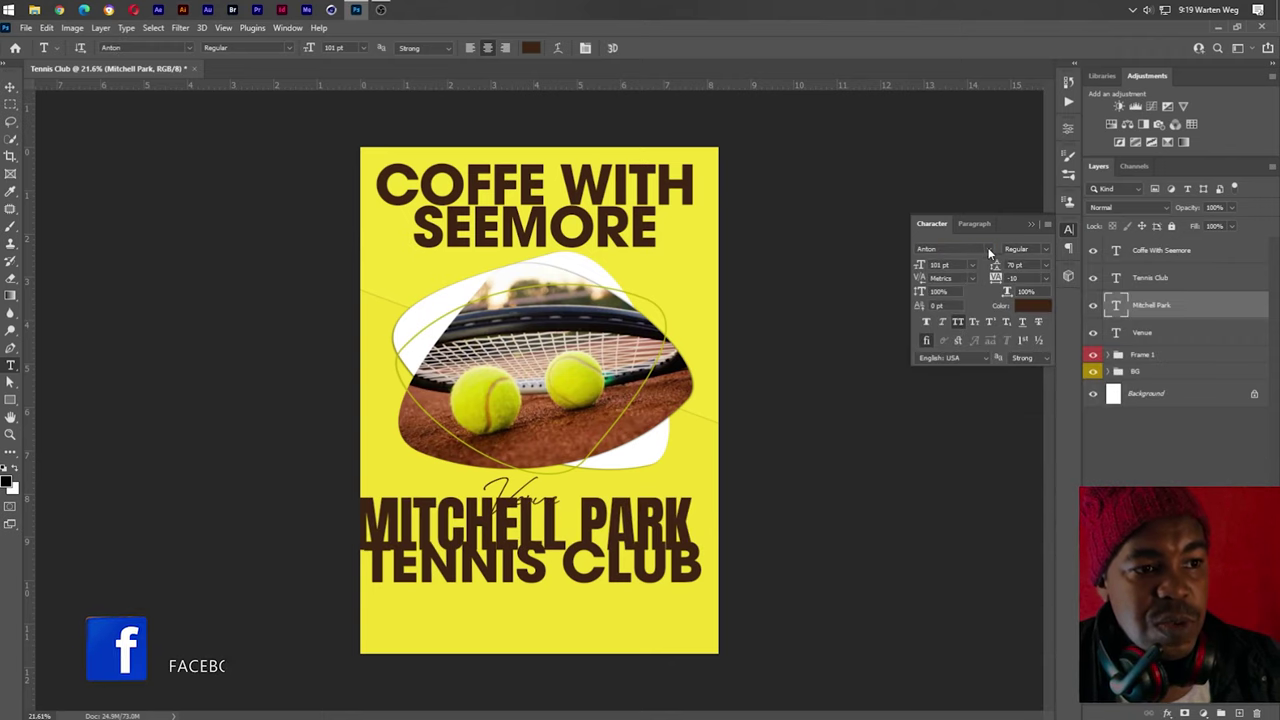
{"action": "left_click", "coordinate": [988, 249]}
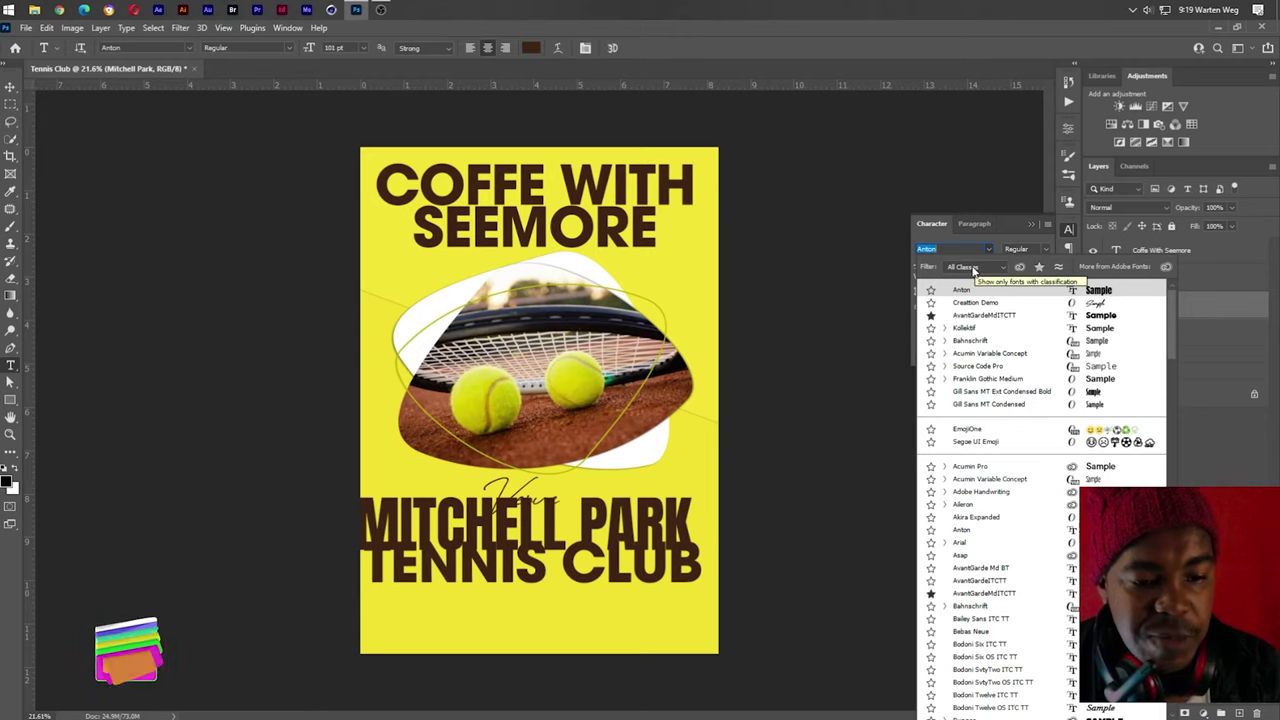
{"action": "type", "text": "ai"}
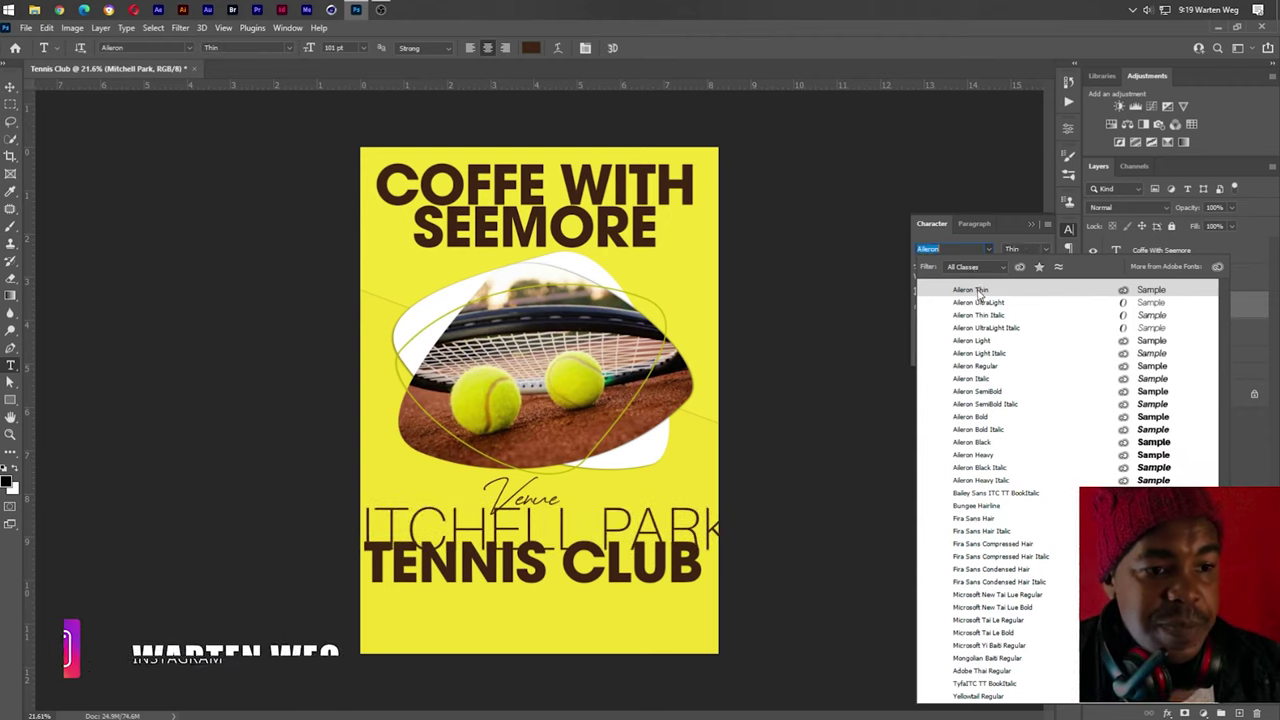
{"action": "left_click", "coordinate": [979, 292]}
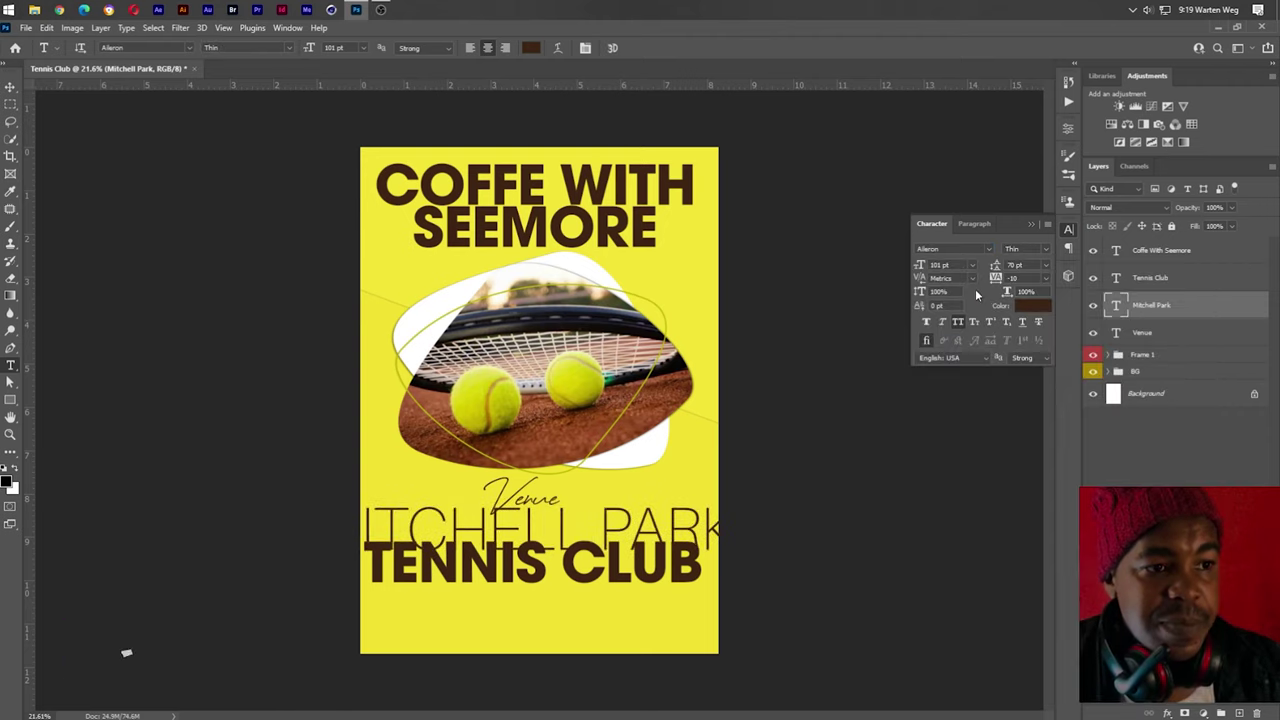
{"action": "left_click", "coordinate": [1045, 250]}
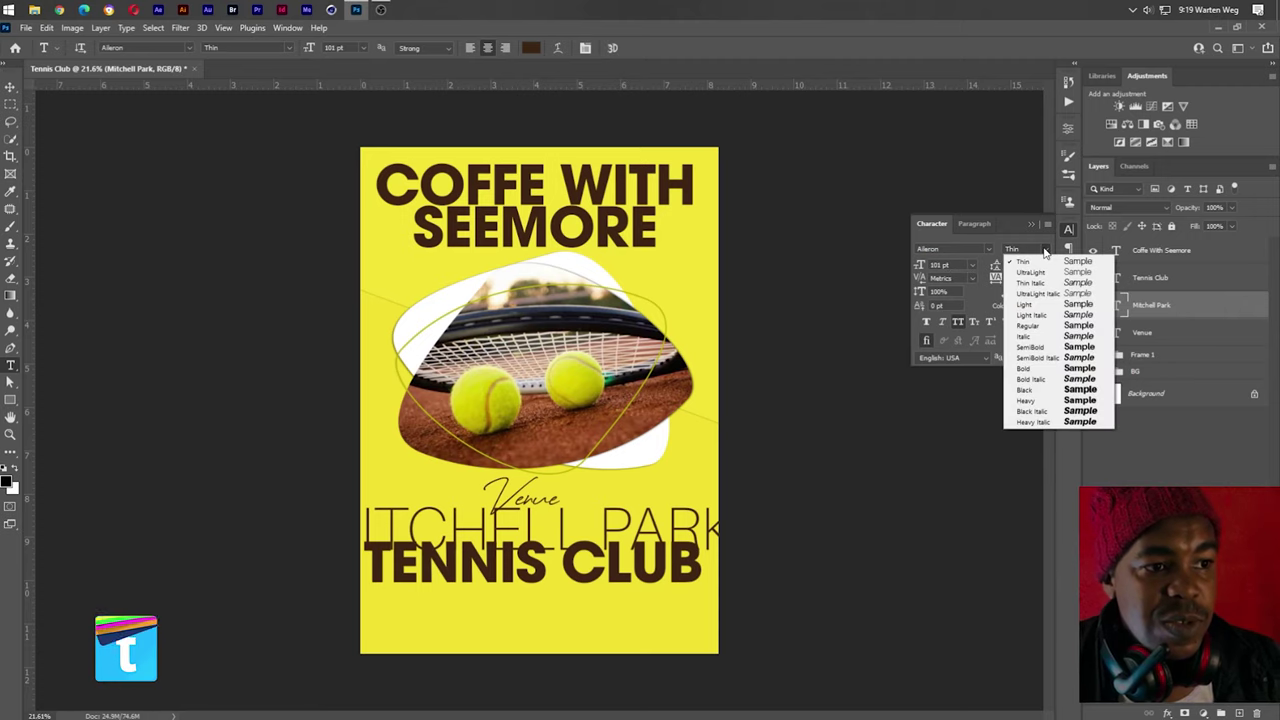
{"action": "left_click", "coordinate": [1028, 325]}
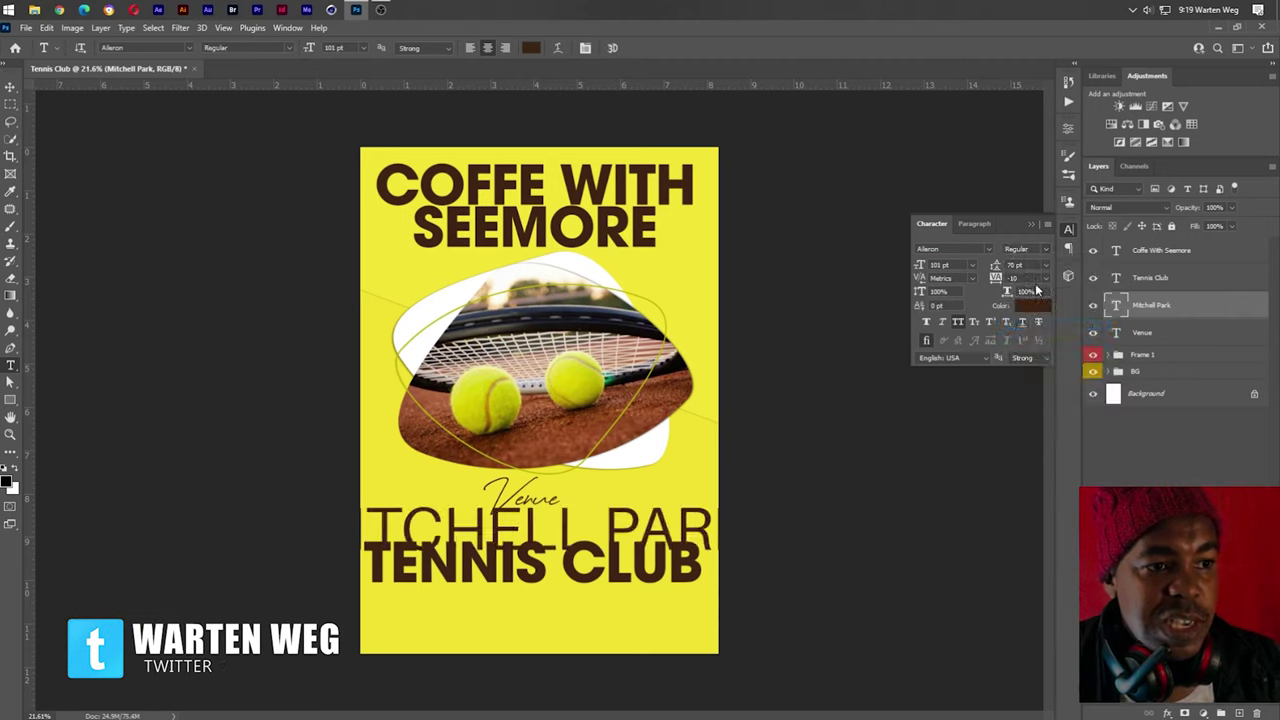
{"action": "left_click", "coordinate": [940, 264]}
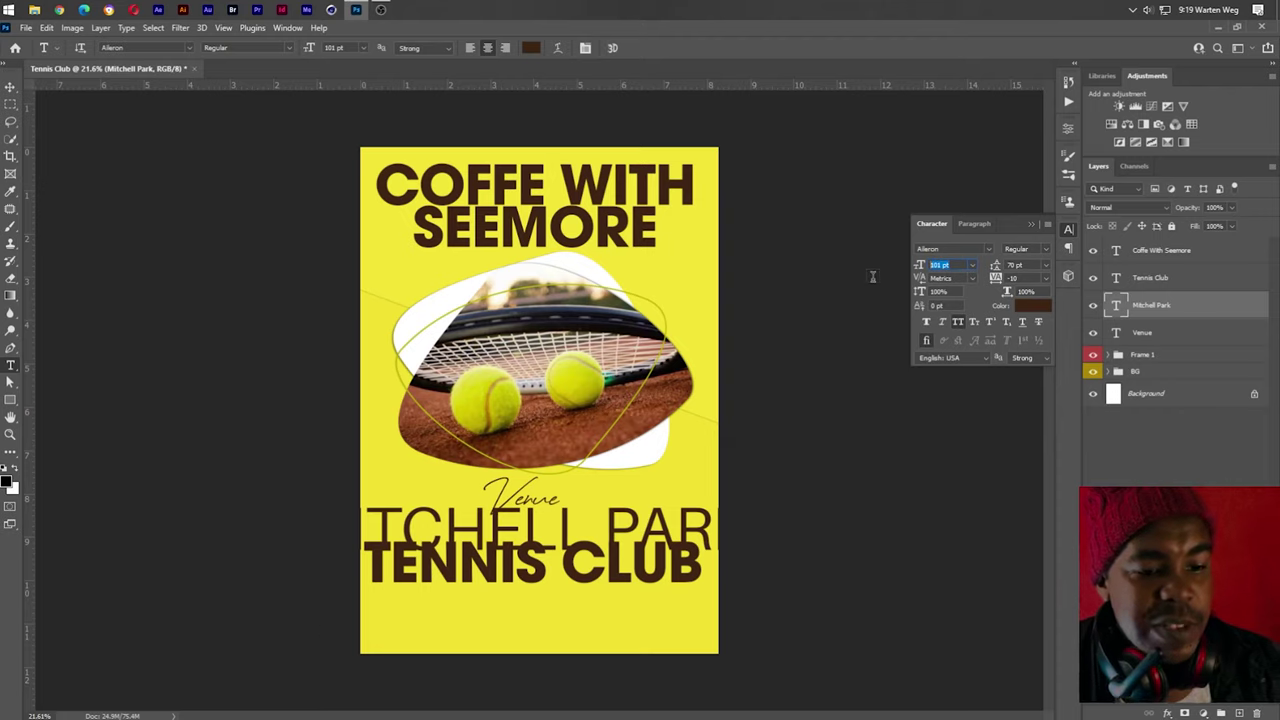
{"action": "type", "text": "65"}
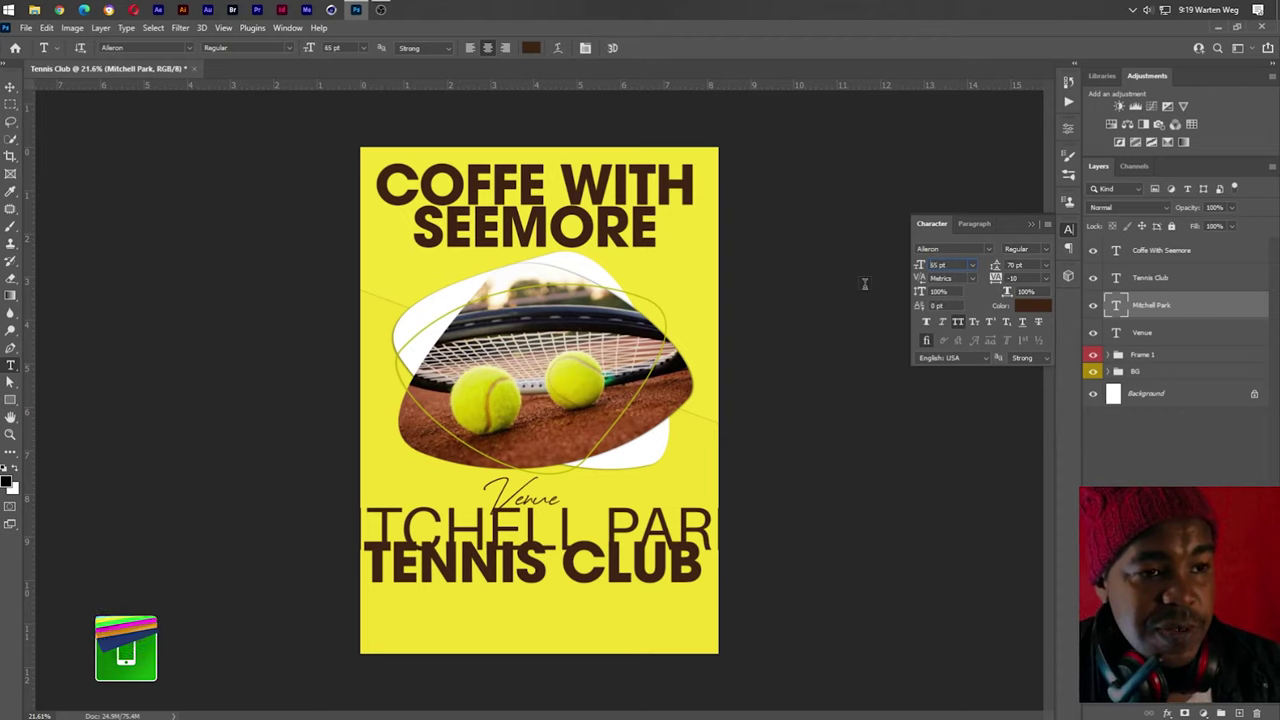
{"action": "key", "text": "Return"}
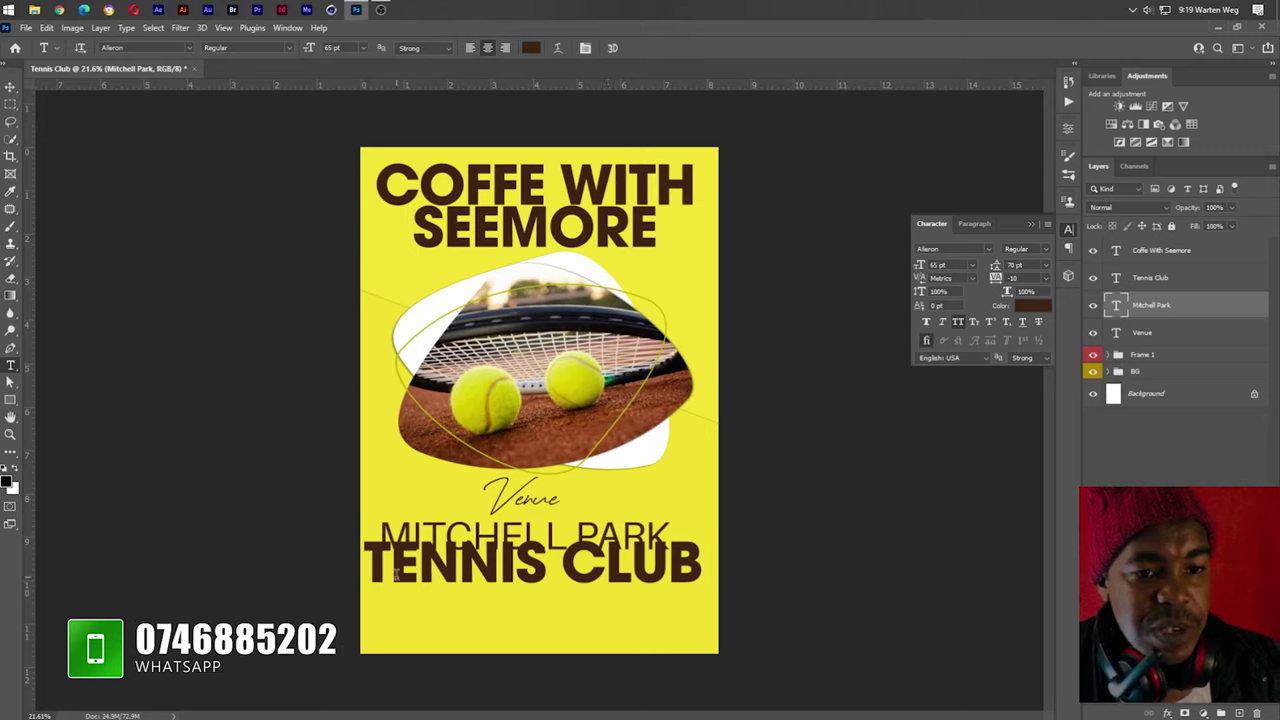
{"action": "left_click", "coordinate": [395, 573]}
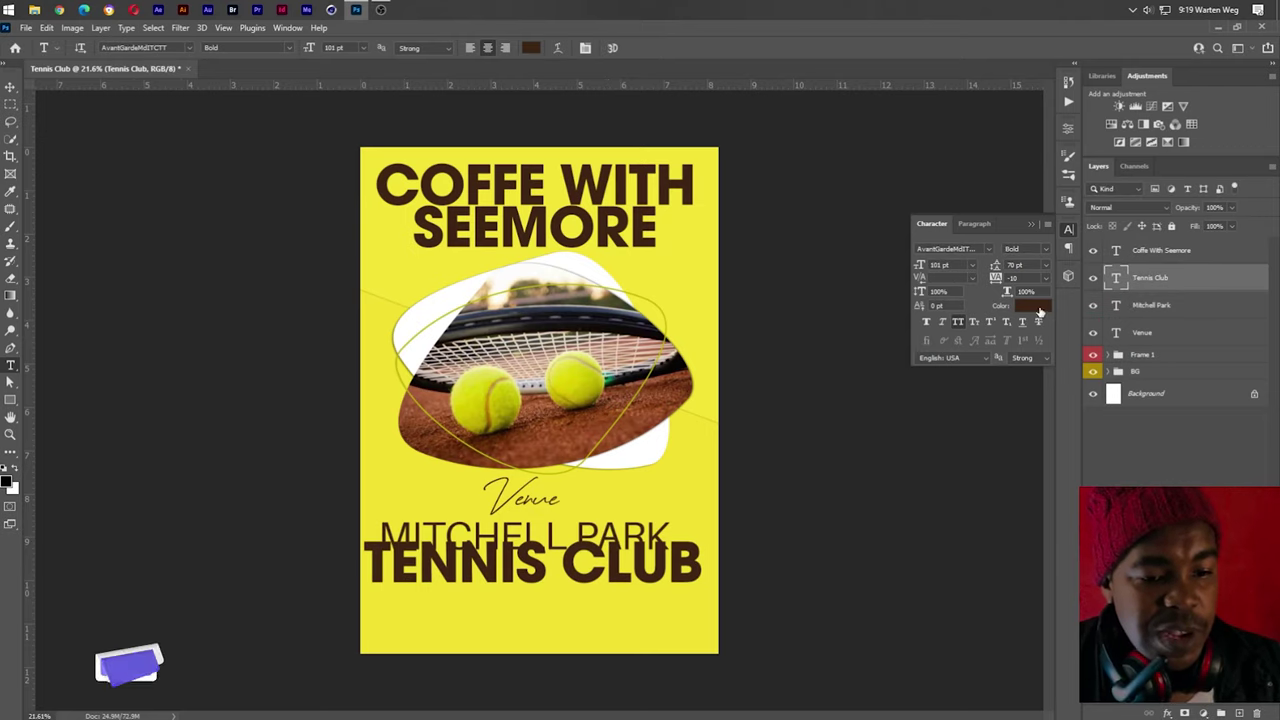
Set TENNIS CLUB in Kollektif Bold at 35 pt
{"action": "left_click", "coordinate": [988, 248]}
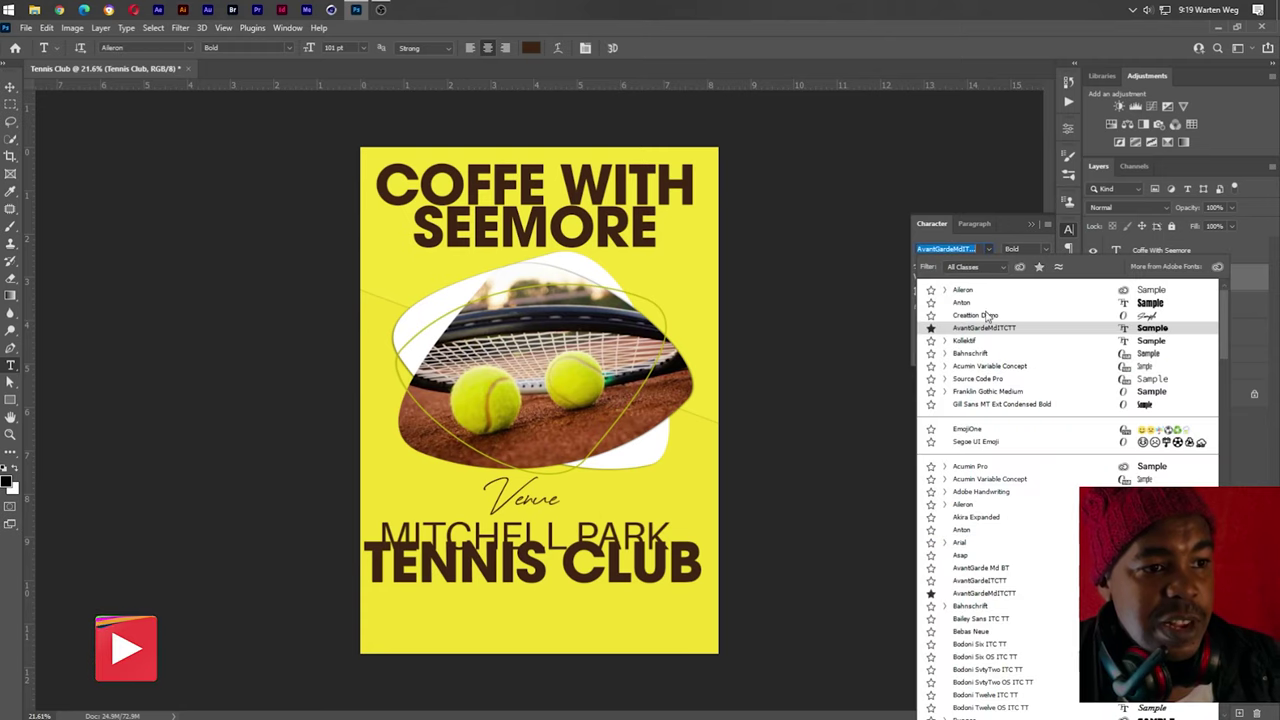
{"action": "left_click", "coordinate": [975, 341]}
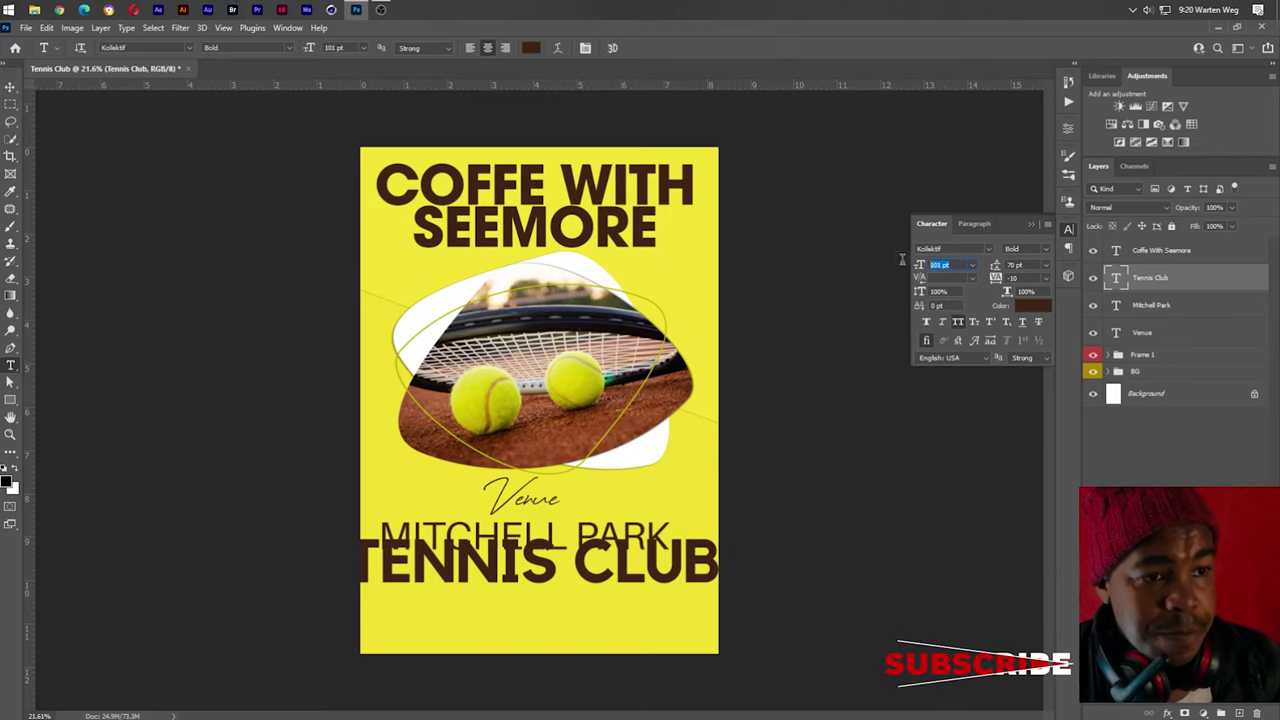
{"action": "type", "text": "35"}
{"action": "key", "text": "Return"}
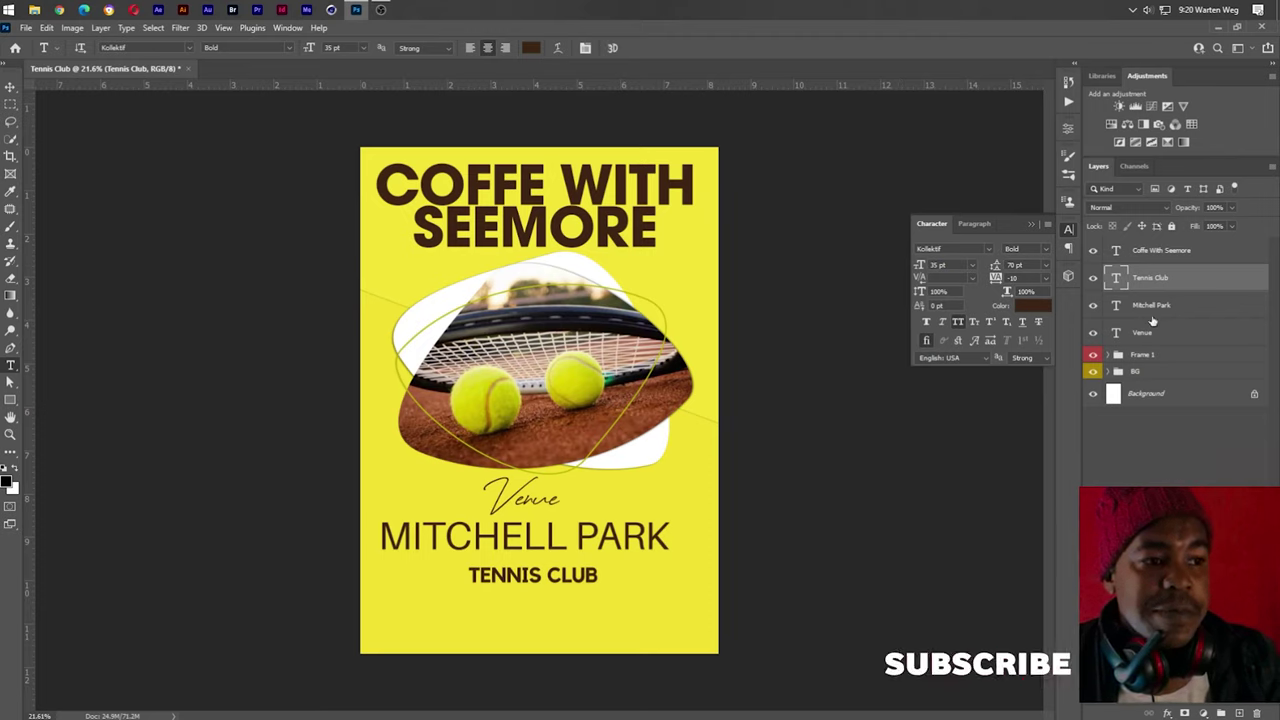
Align the heading, Venue, MITCHELL PARK and TENNIS CLUB layers to the canvas horizontal centre
{"action": "left_click", "coordinate": [1155, 251]}
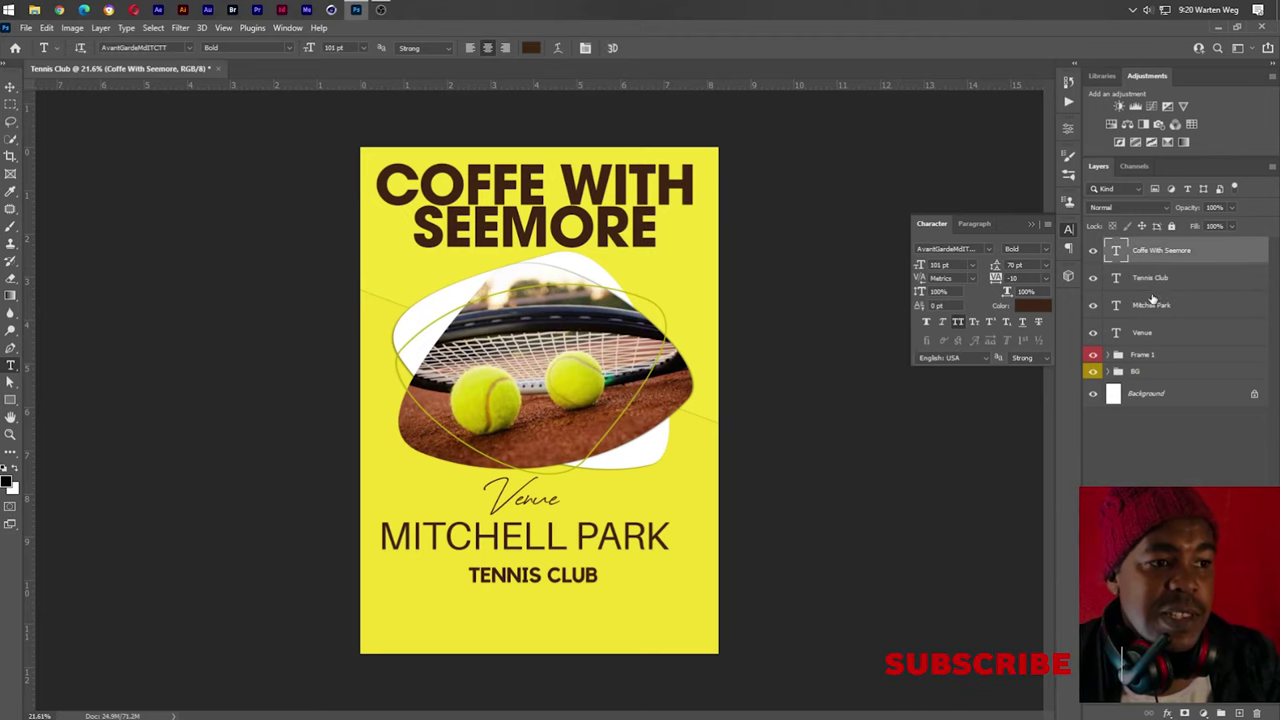
{"action": "left_click", "coordinate": [1147, 338], "text": "shift"}
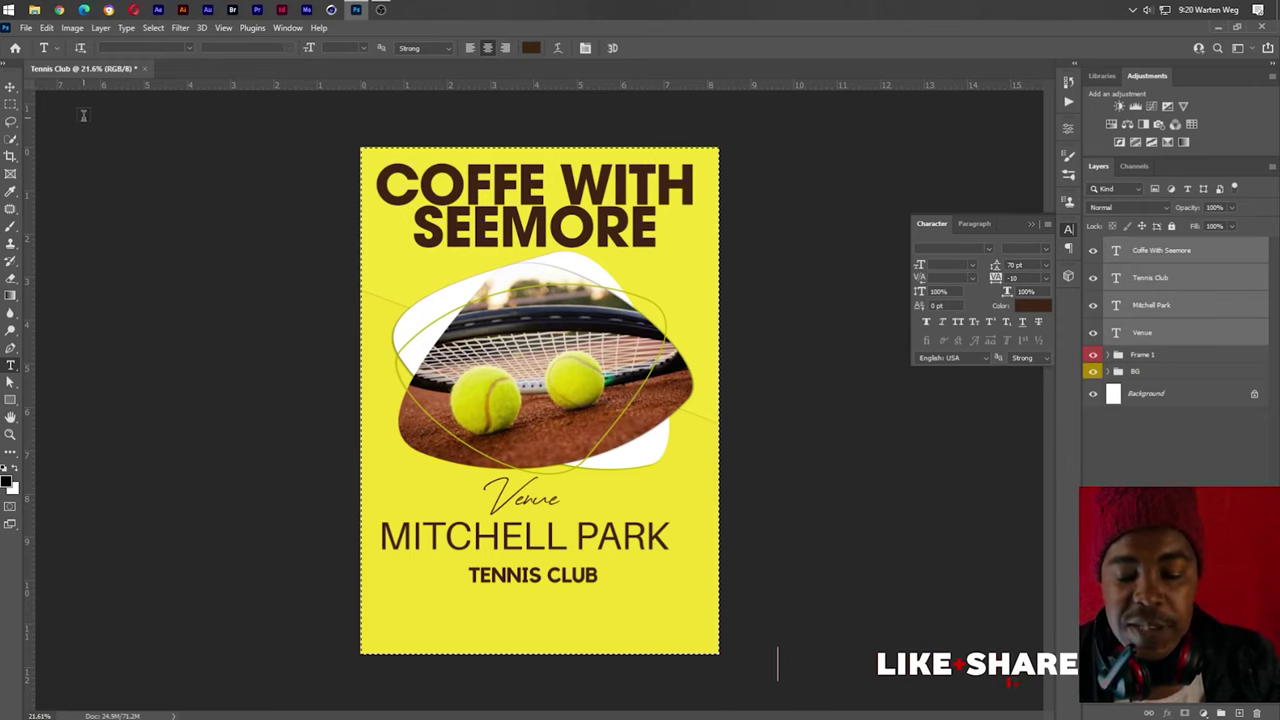
{"action": "key", "text": "ctrl+d"}
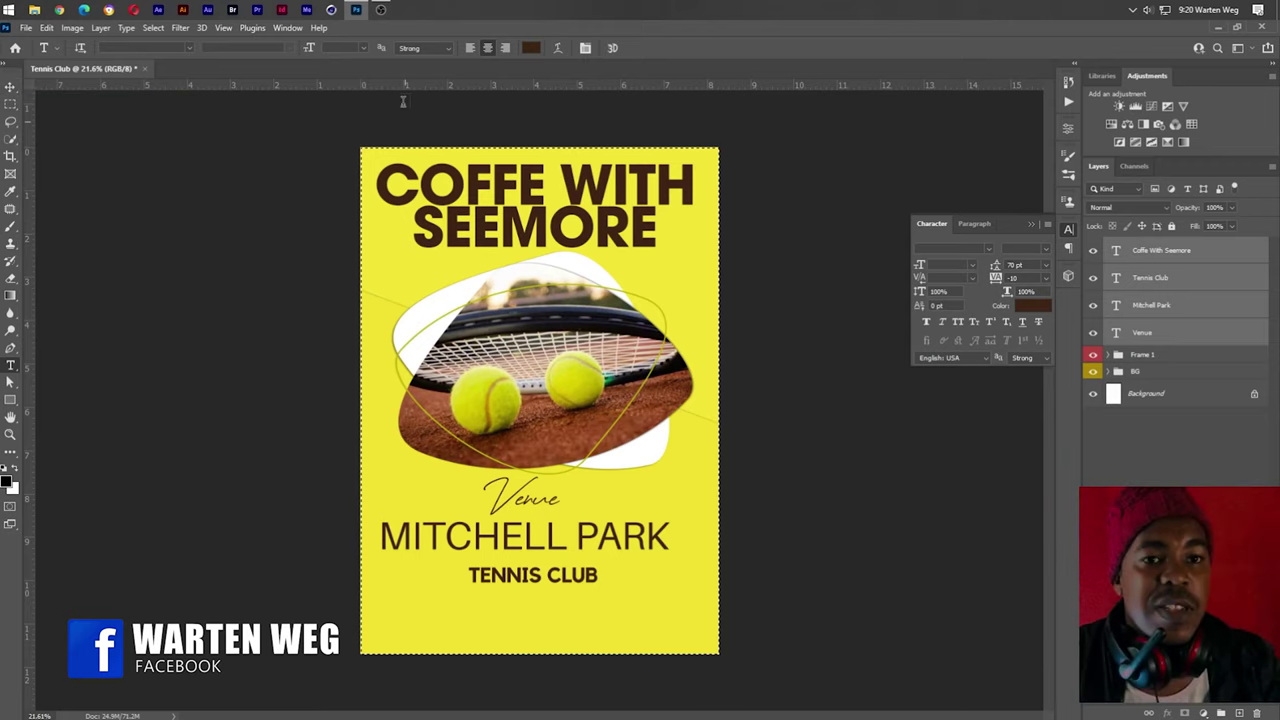
{"action": "key", "text": "v"}
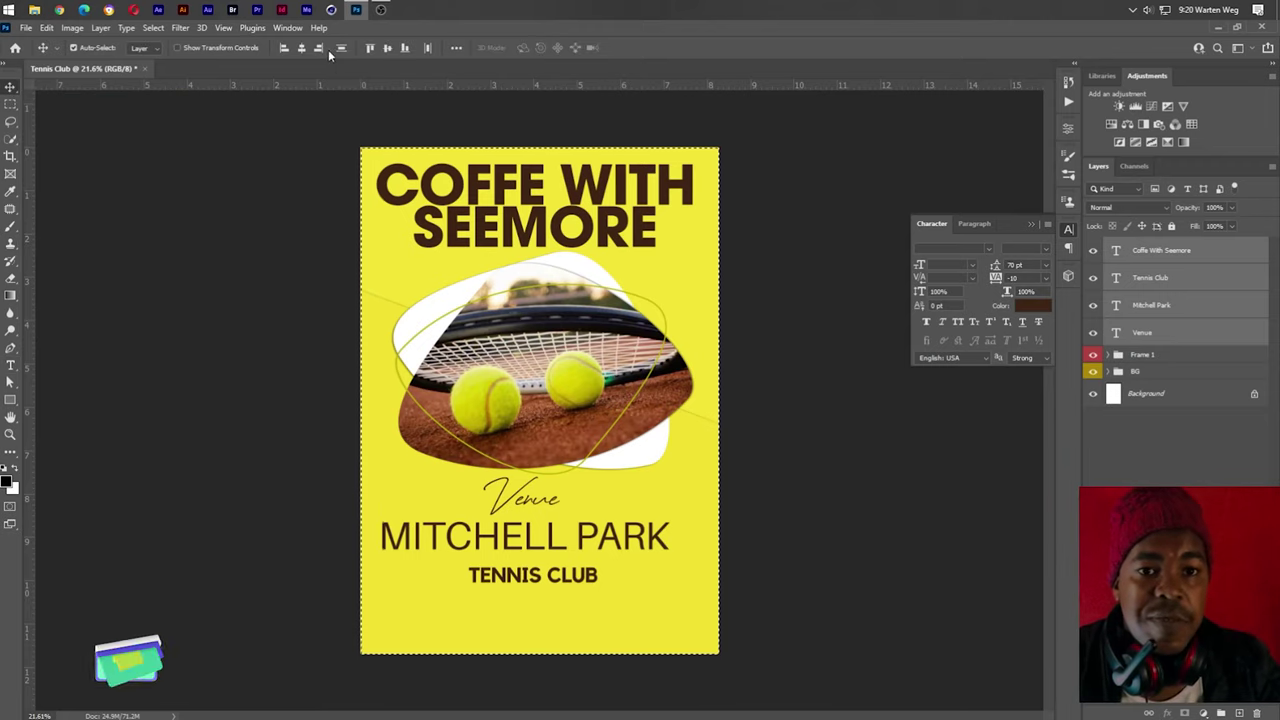
{"action": "left_click", "coordinate": [304, 47]}
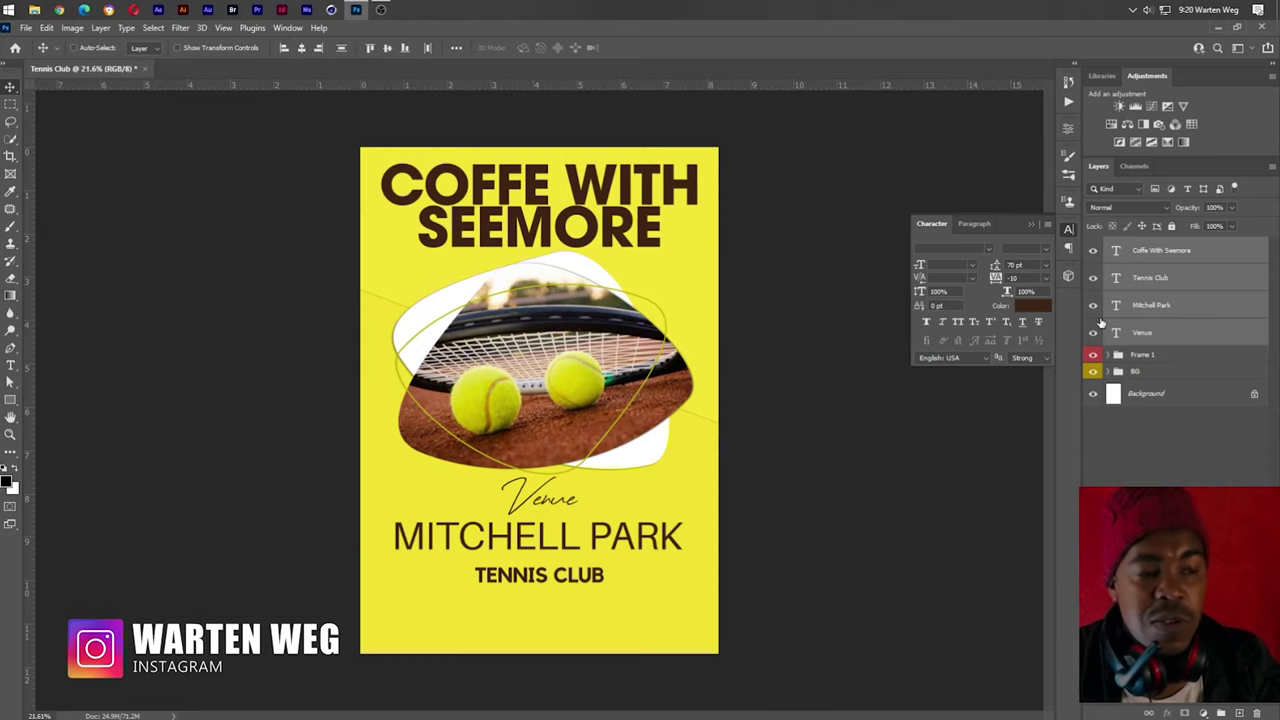
{"action": "left_click", "coordinate": [1155, 335]}
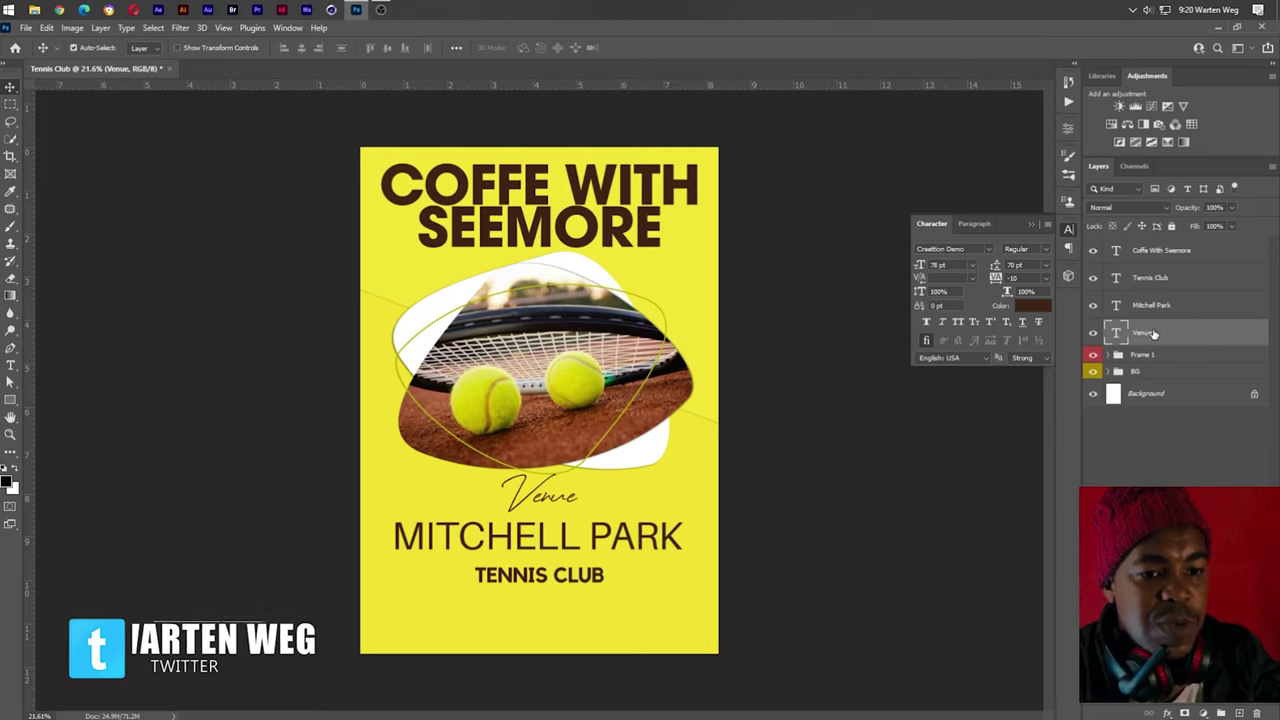
Recolour Venue near-black (H 250, S 10, B 6), sampled from the racket frame
{"action": "left_click", "coordinate": [1036, 307]}
{"action": "left_click", "coordinate": [652, 452]}
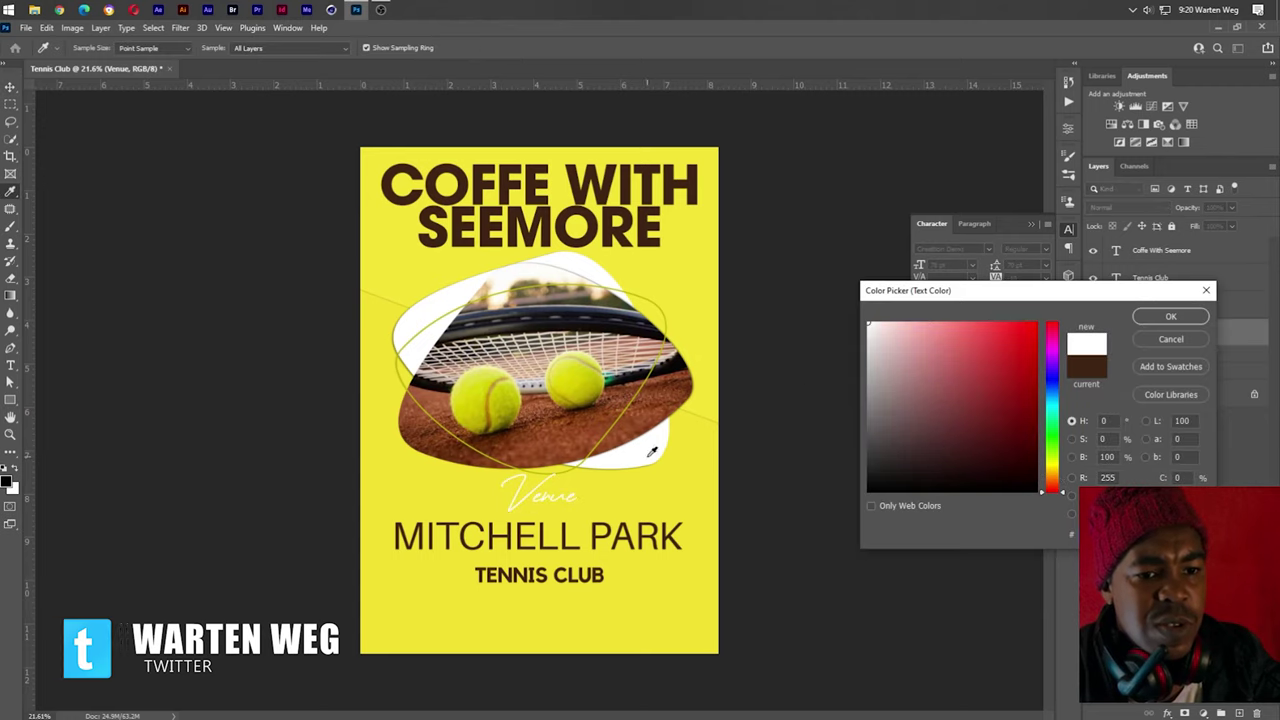
{"action": "left_click", "coordinate": [578, 380]}
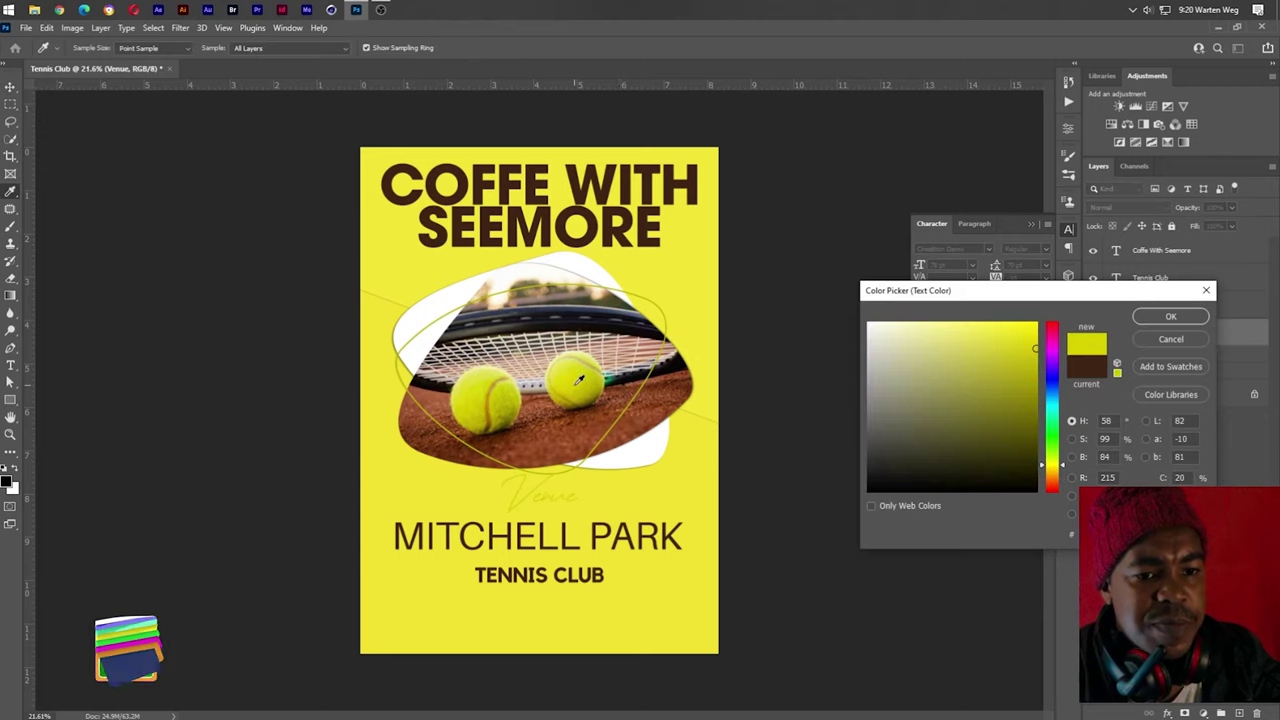
{"action": "left_click", "coordinate": [590, 312]}
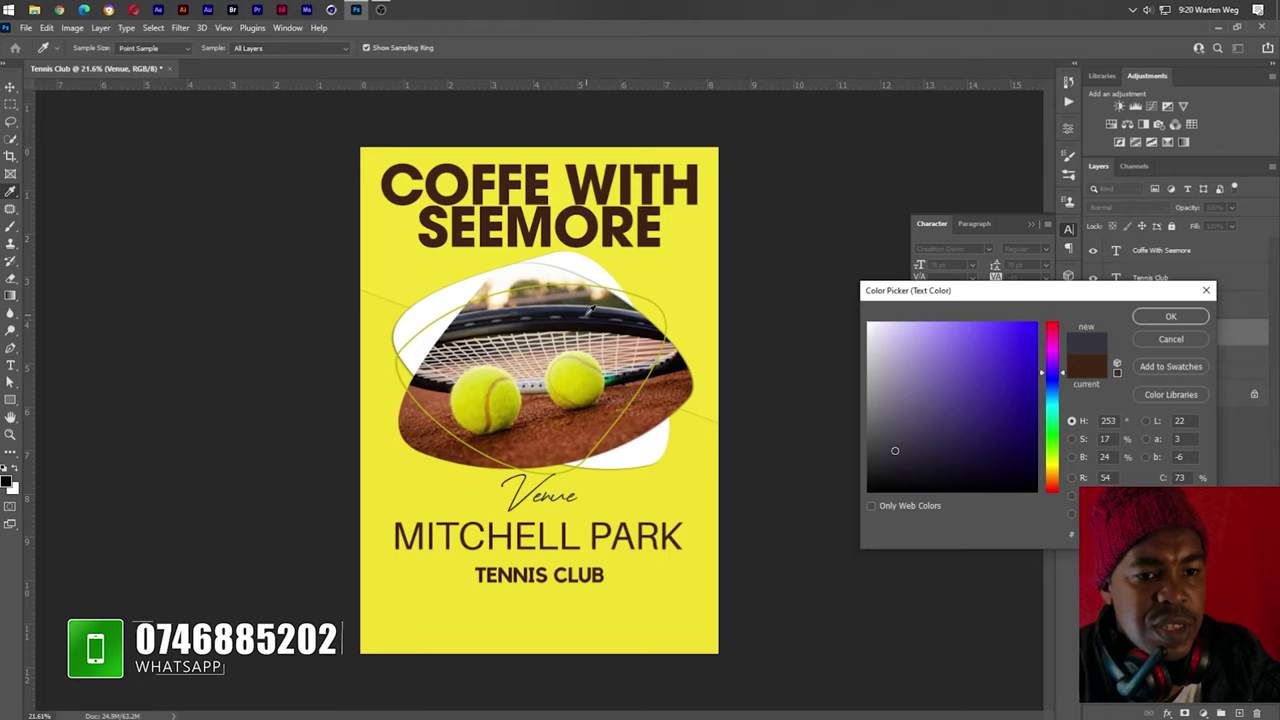
{"action": "left_click", "coordinate": [588, 318]}
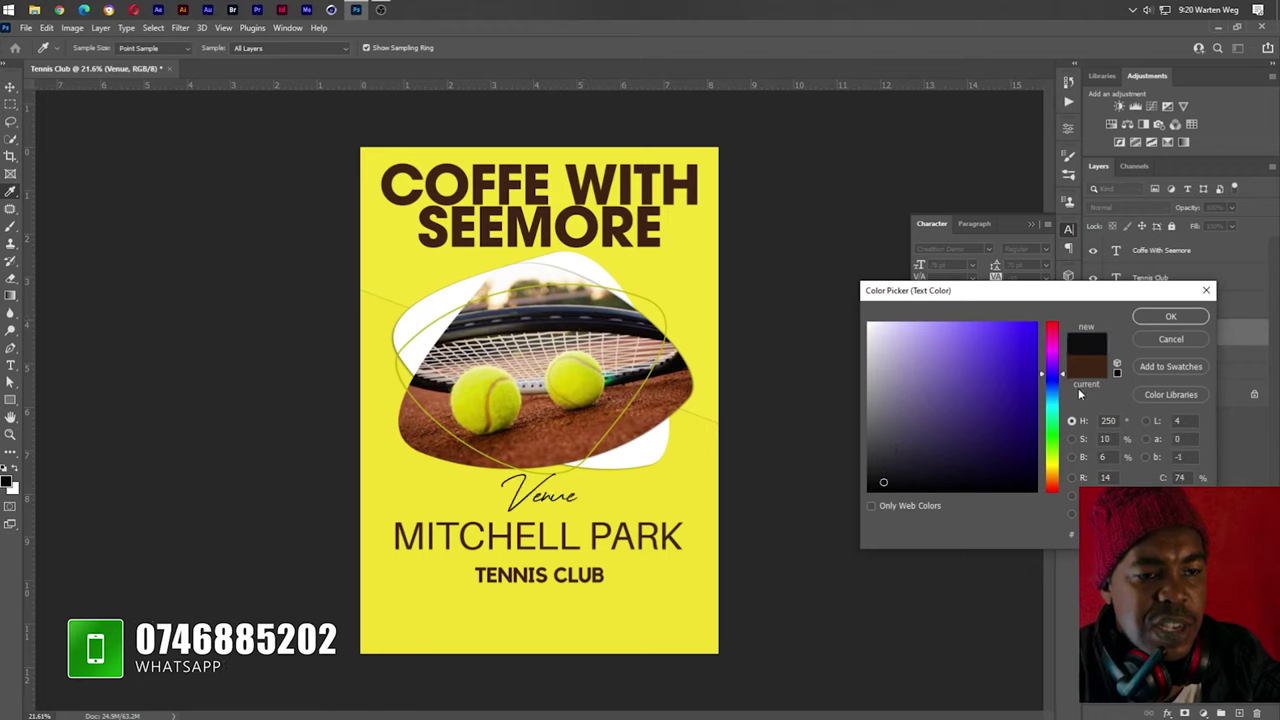
{"action": "left_click", "coordinate": [1171, 316]}
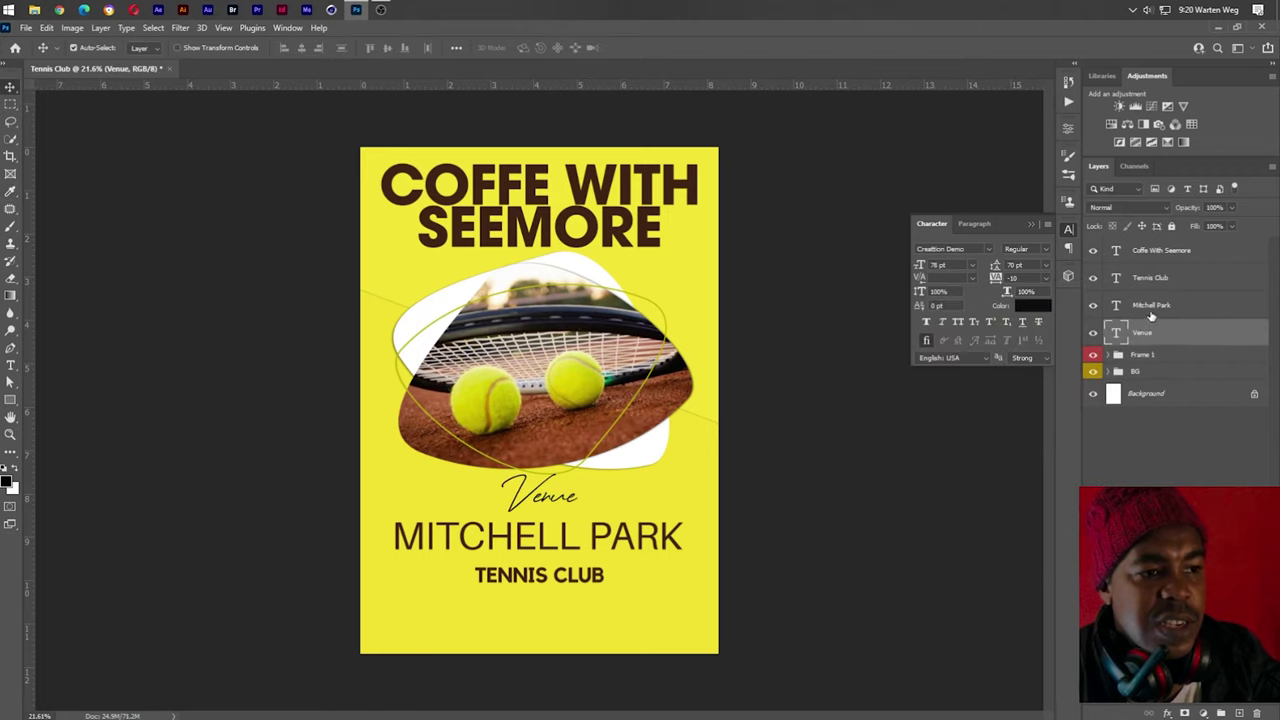
Nudge MITCHELL PARK and TENNIS CLUB up so TENNIS CLUB sits just beneath it
{"action": "left_click", "coordinate": [1152, 311]}
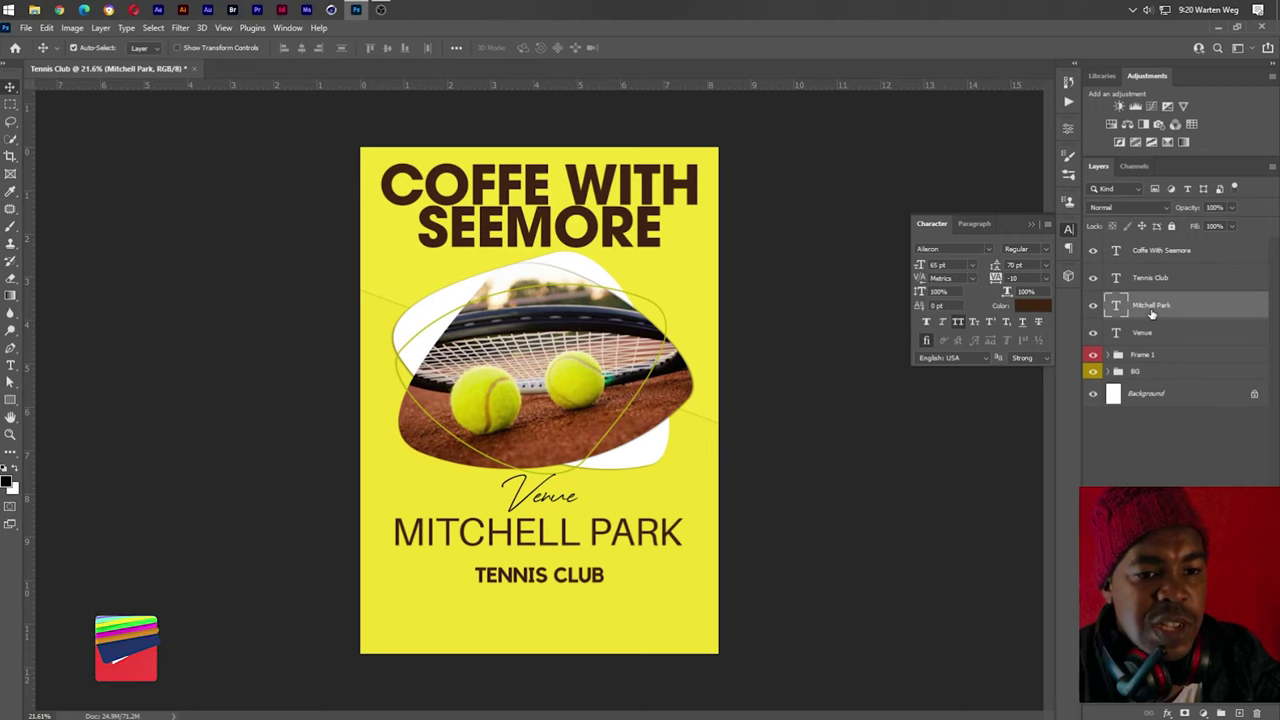
{"action": "key", "text": "shift+Up"}
{"action": "key", "text": "shift+Up"}
{"action": "key", "text": "shift+Up"}
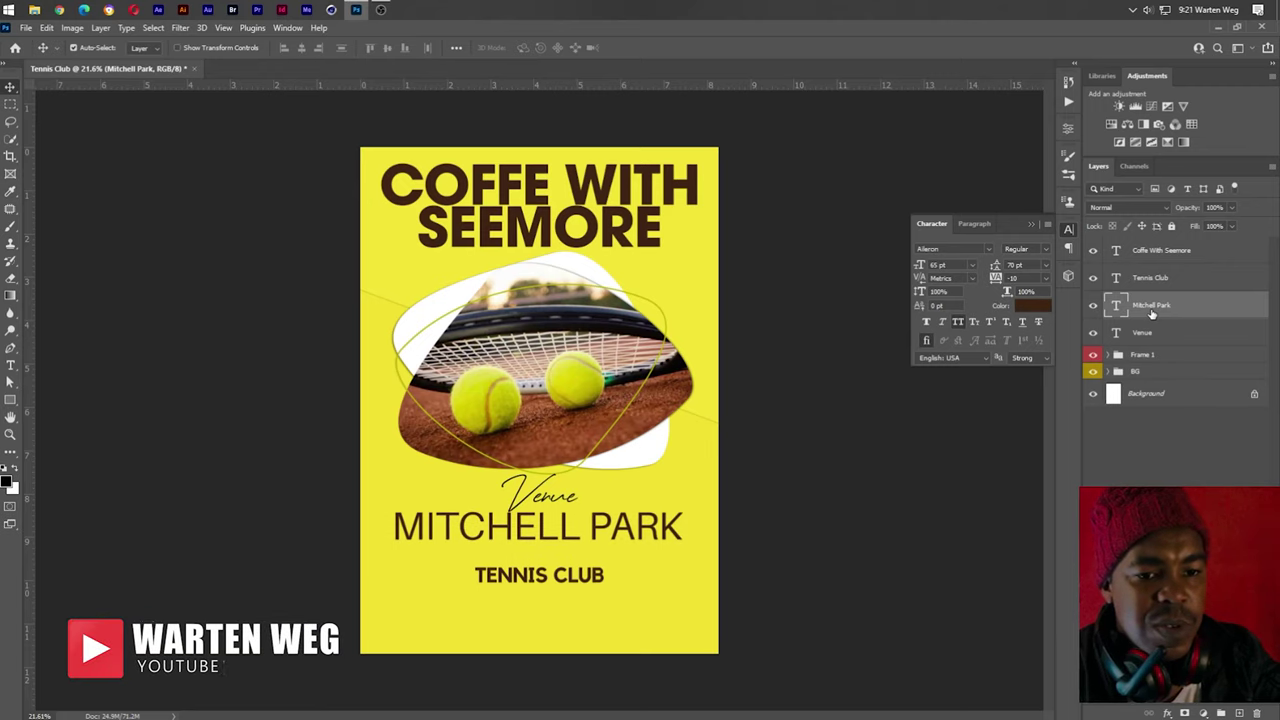
{"action": "left_click", "coordinate": [1150, 278]}
{"action": "key", "text": "shift+Up"}
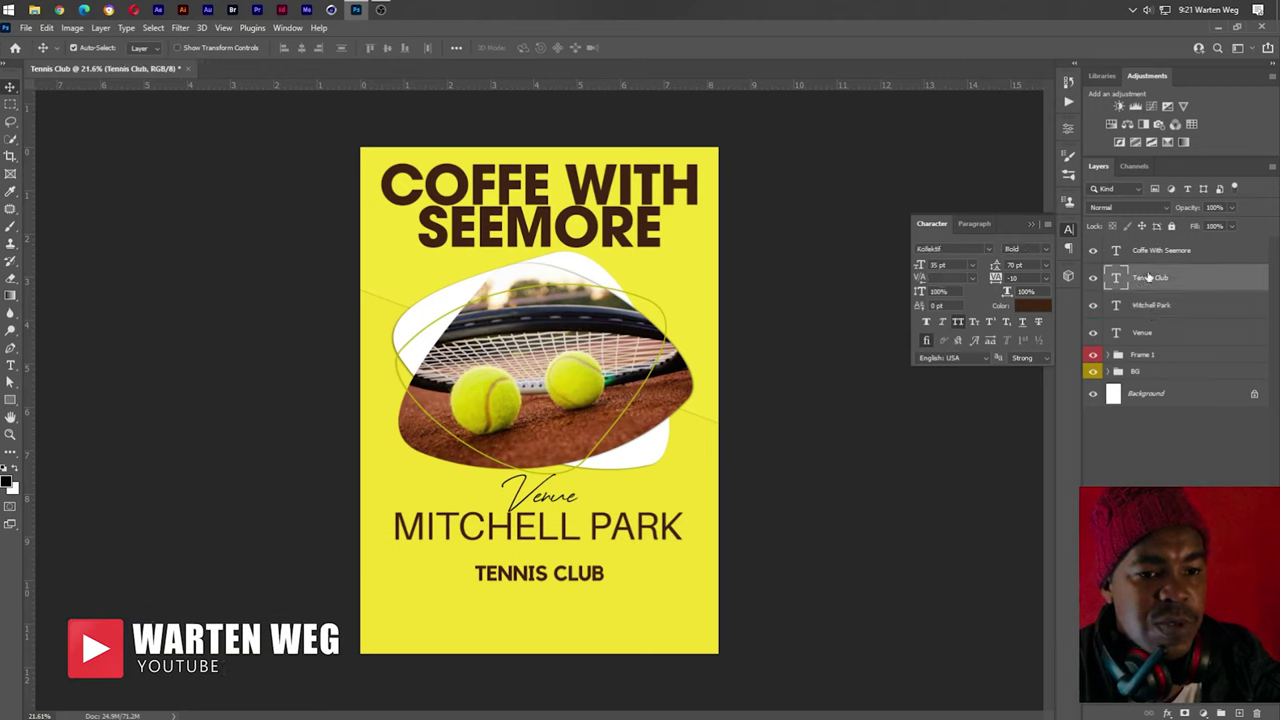
{"action": "key", "text": "shift+Up"}
{"action": "key", "text": "shift+Up"}
{"action": "key", "text": "shift+Up"}
{"action": "key", "text": "shift+Up"}
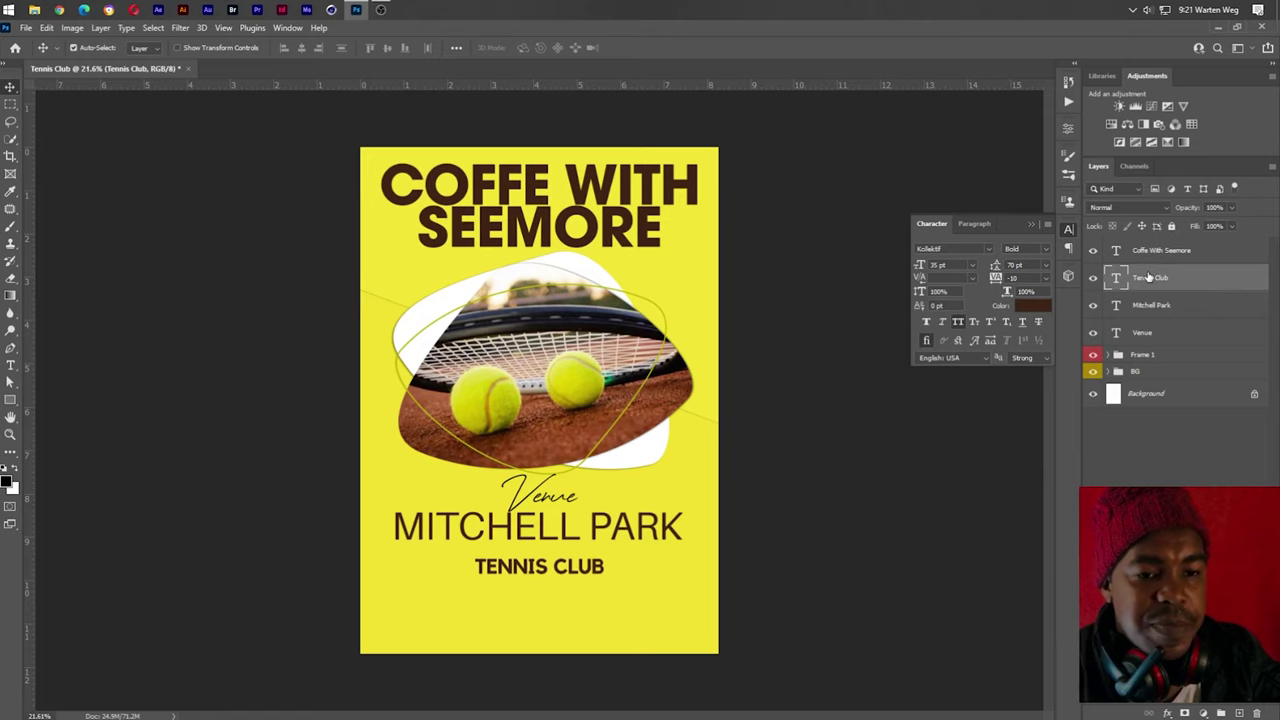
{"action": "key", "text": "shift+Up"}
{"action": "key", "text": "shift+Up"}
{"action": "key", "text": "shift+Up"}
{"action": "key", "text": "shift+Up"}
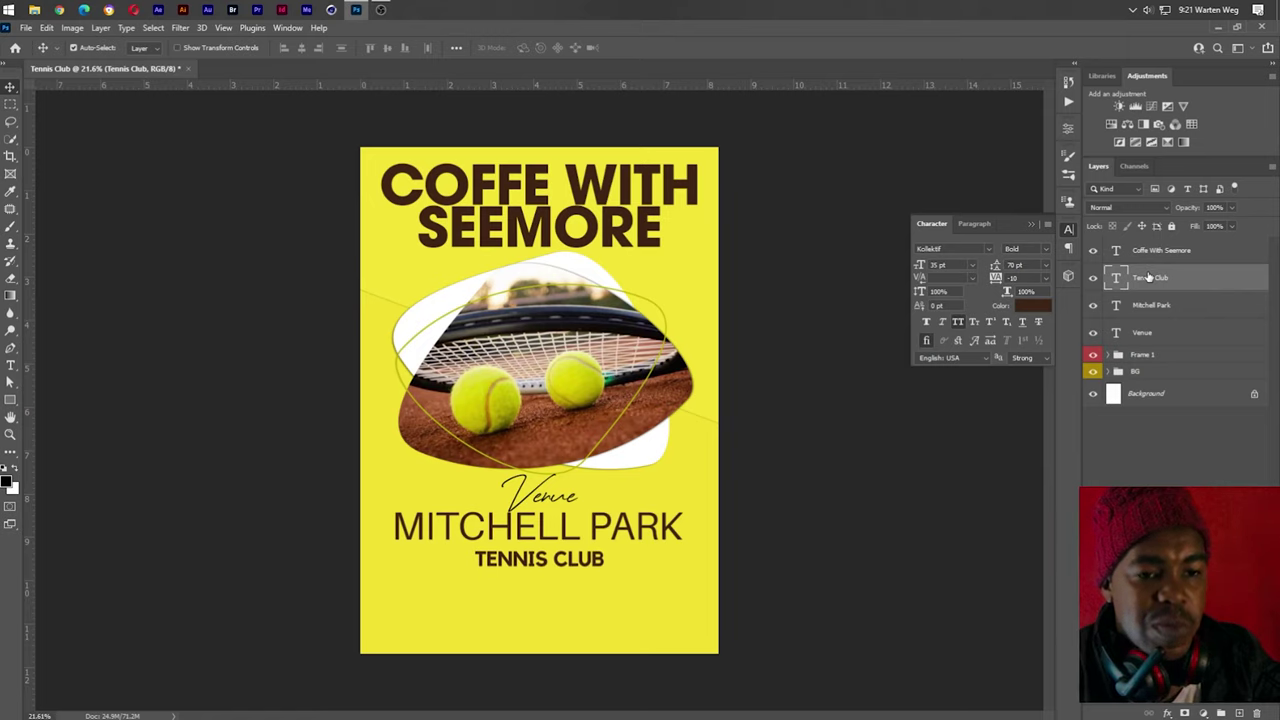
{"action": "key", "text": "shift+Up"}
{"action": "key", "text": "shift+Up"}
{"action": "key", "text": "shift+Up"}
{"action": "key", "text": "shift+Up"}
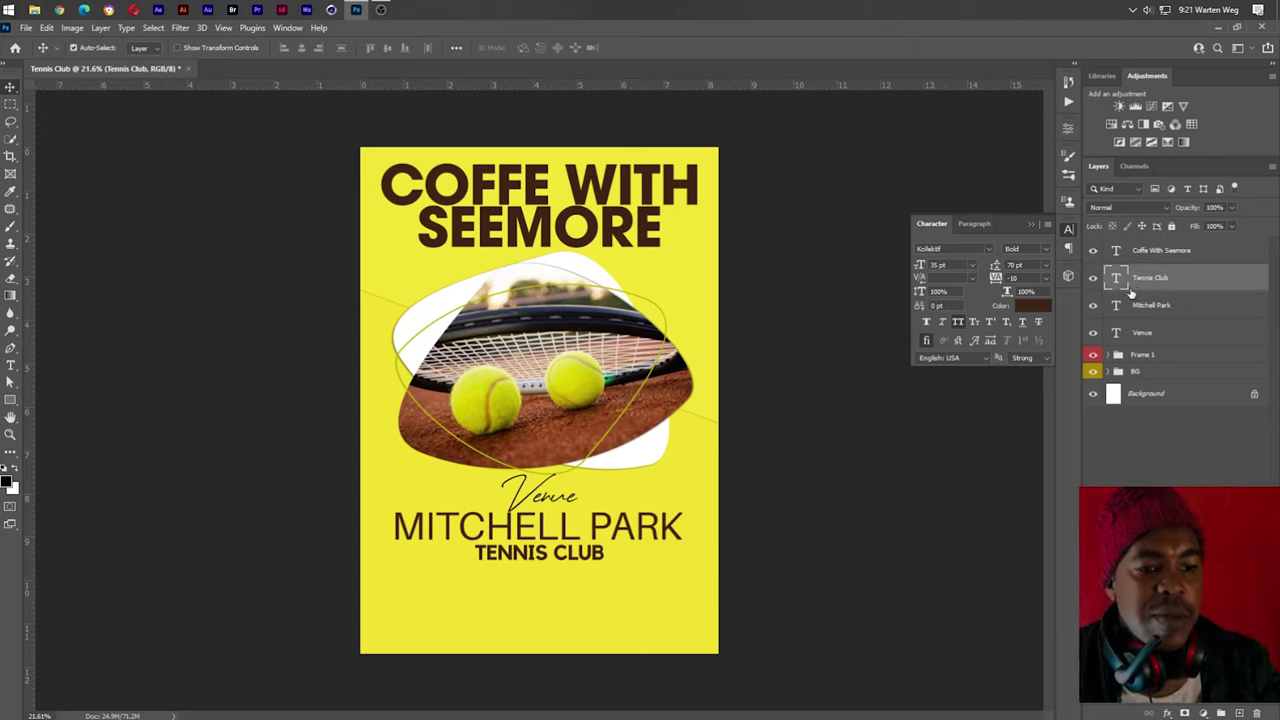
Widen TENNIS CLUB tracking to 100 and re-centre it horizontally on the canvas
{"action": "left_click", "coordinate": [1047, 278]}
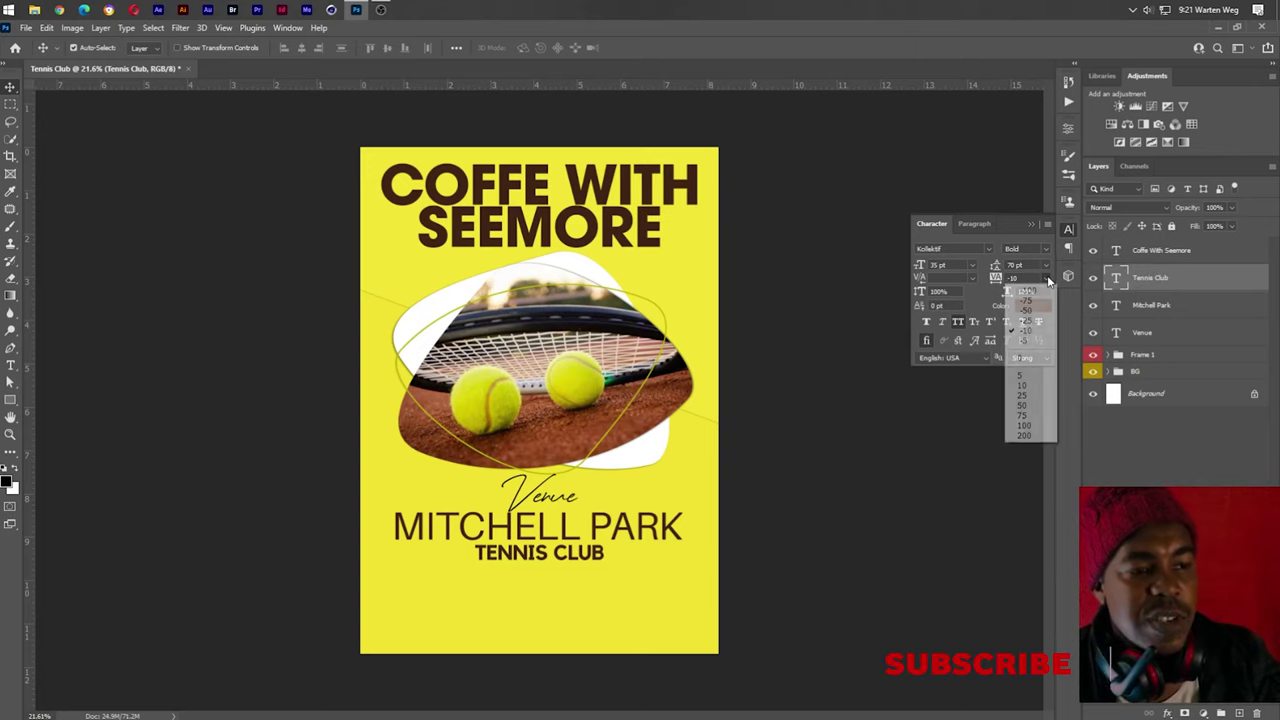
{"action": "left_click", "coordinate": [1037, 416]}
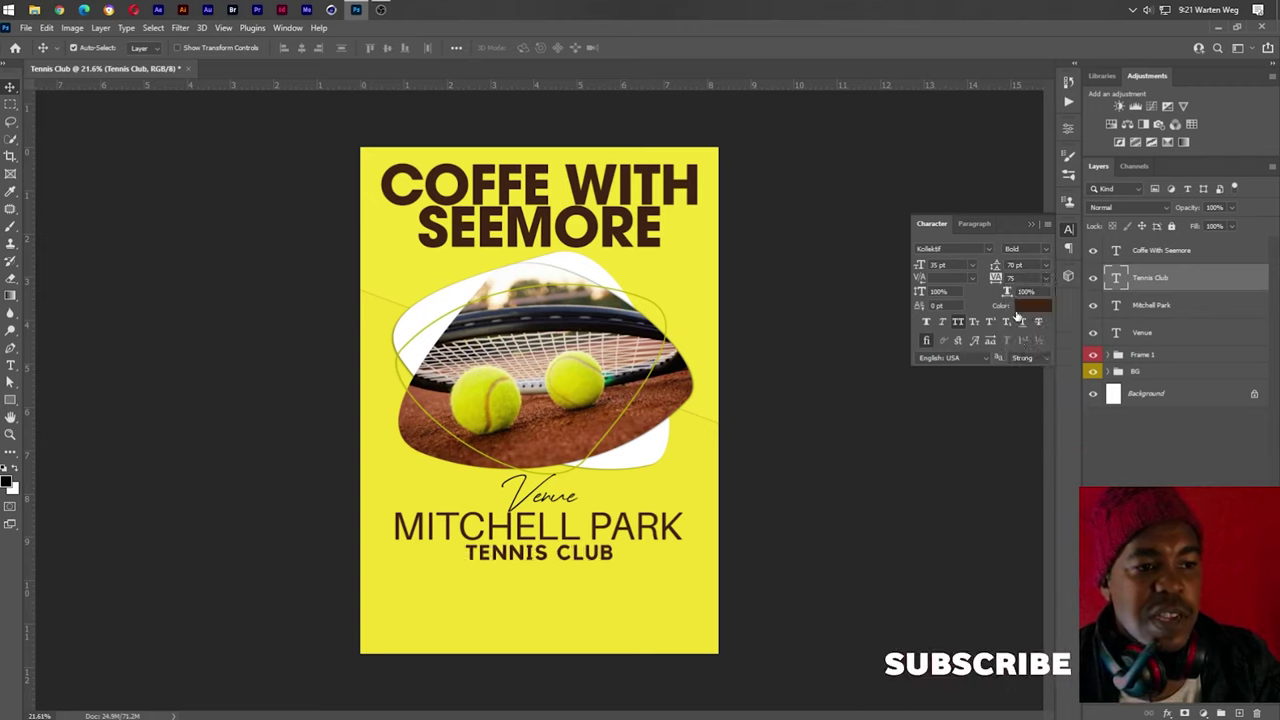
{"action": "left_click", "coordinate": [1046, 278]}
{"action": "left_click", "coordinate": [1040, 427]}
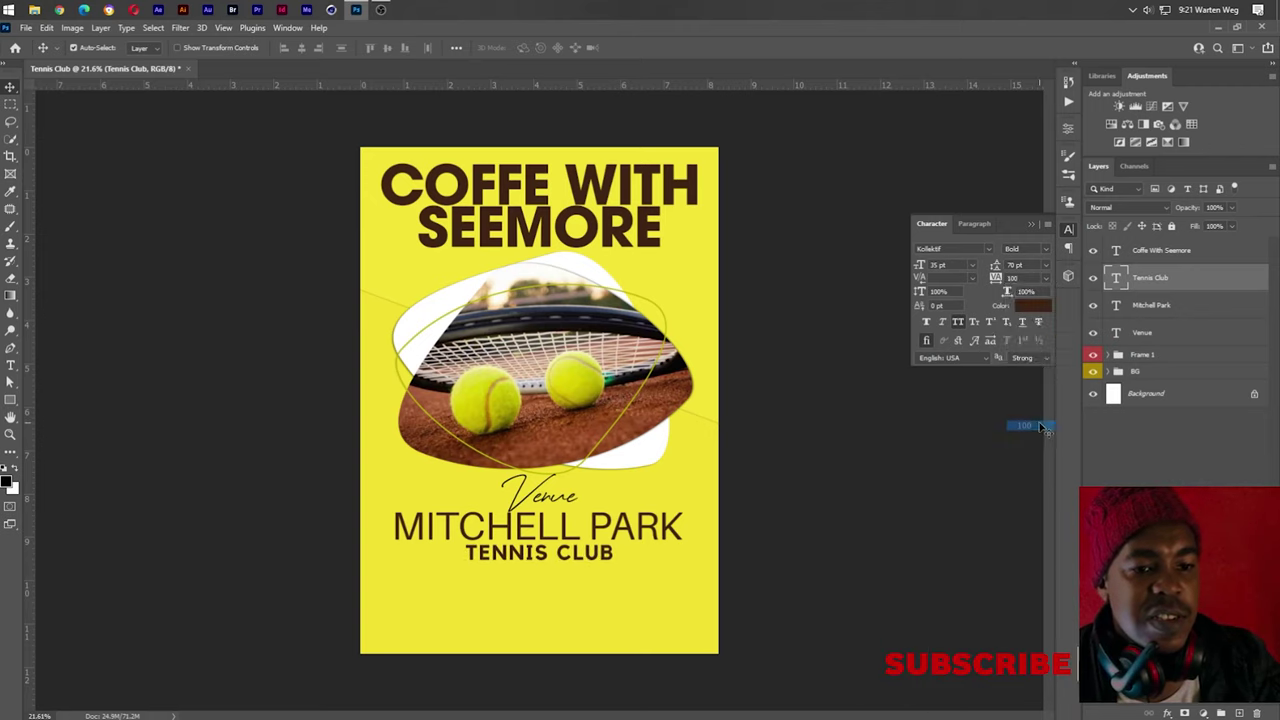
{"action": "key", "text": "ctrl+a"}
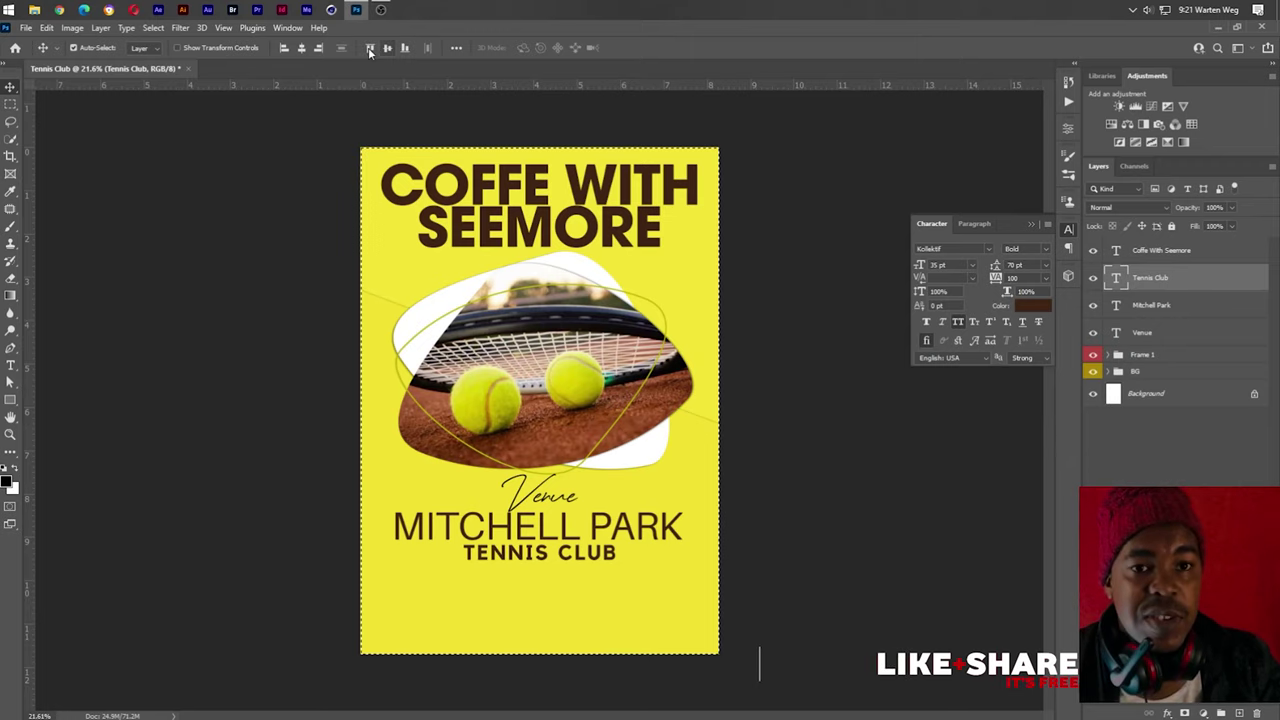
{"action": "left_click", "coordinate": [301, 47]}
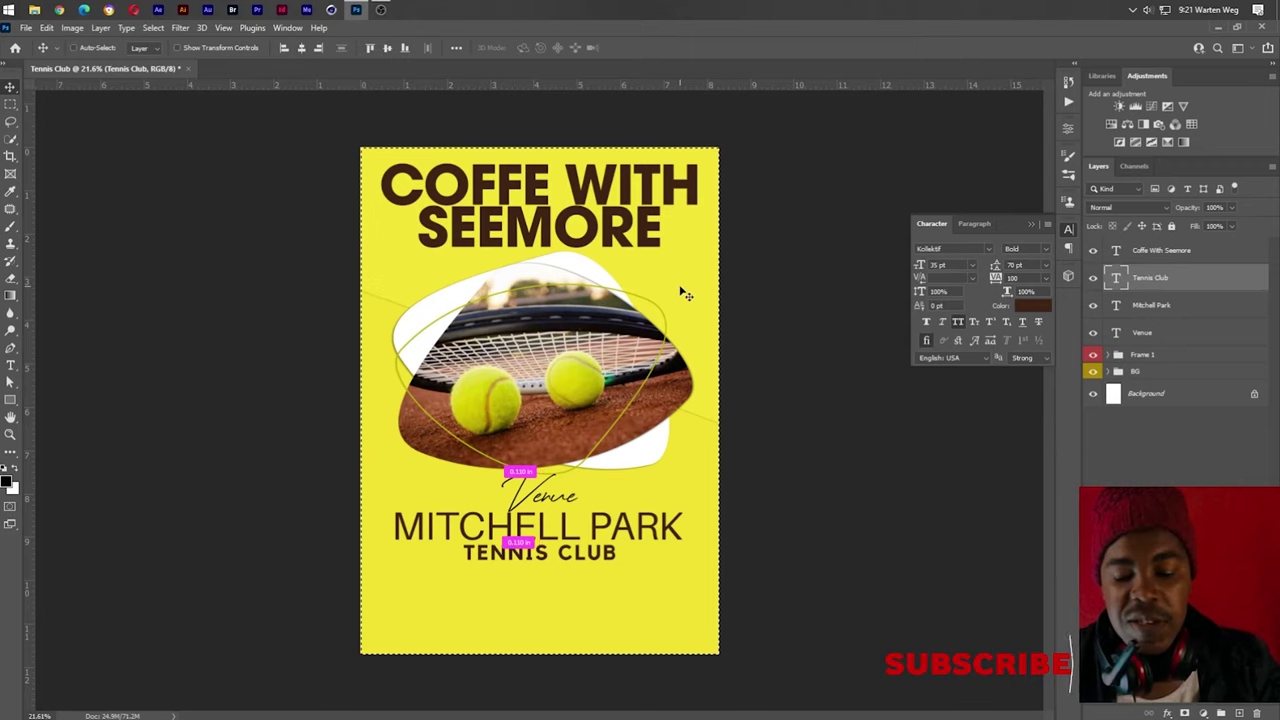
{"action": "key", "text": "ctrl+d"}
{"action": "key", "text": "t"}
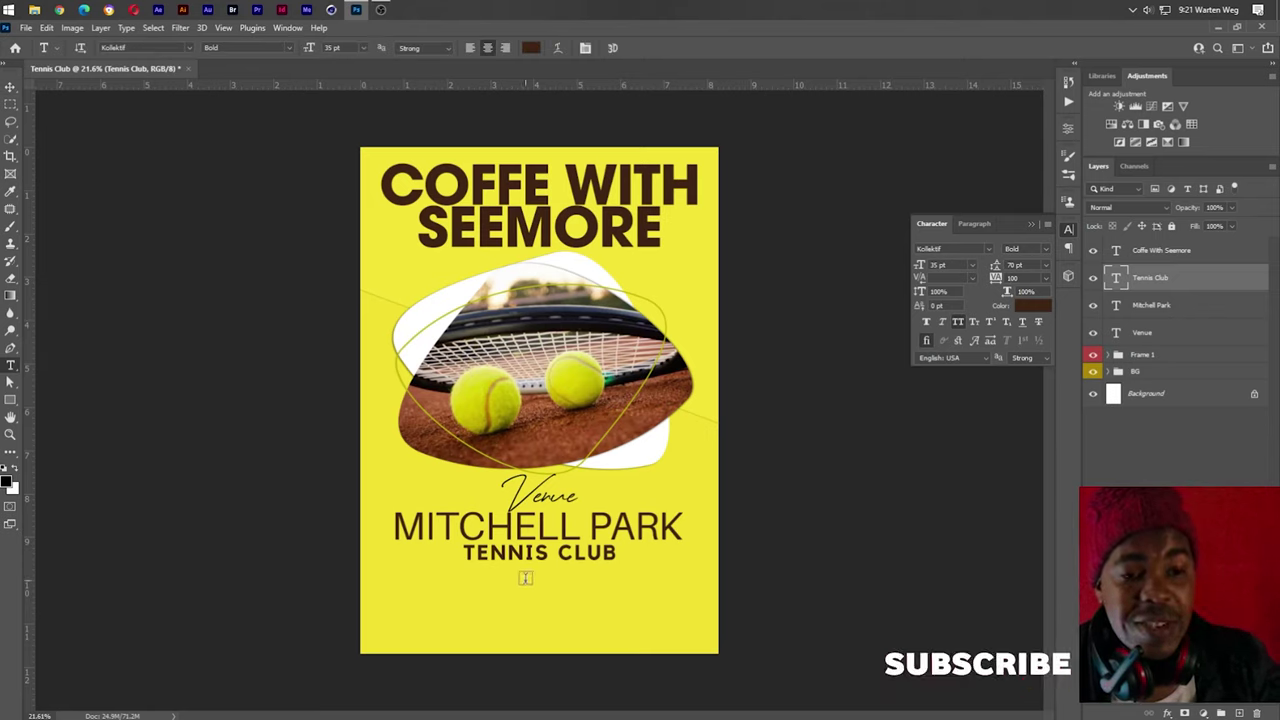
Add a 25TH MAY 2021 date line below TENNIS CLUB
{"action": "left_click", "coordinate": [525, 578]}
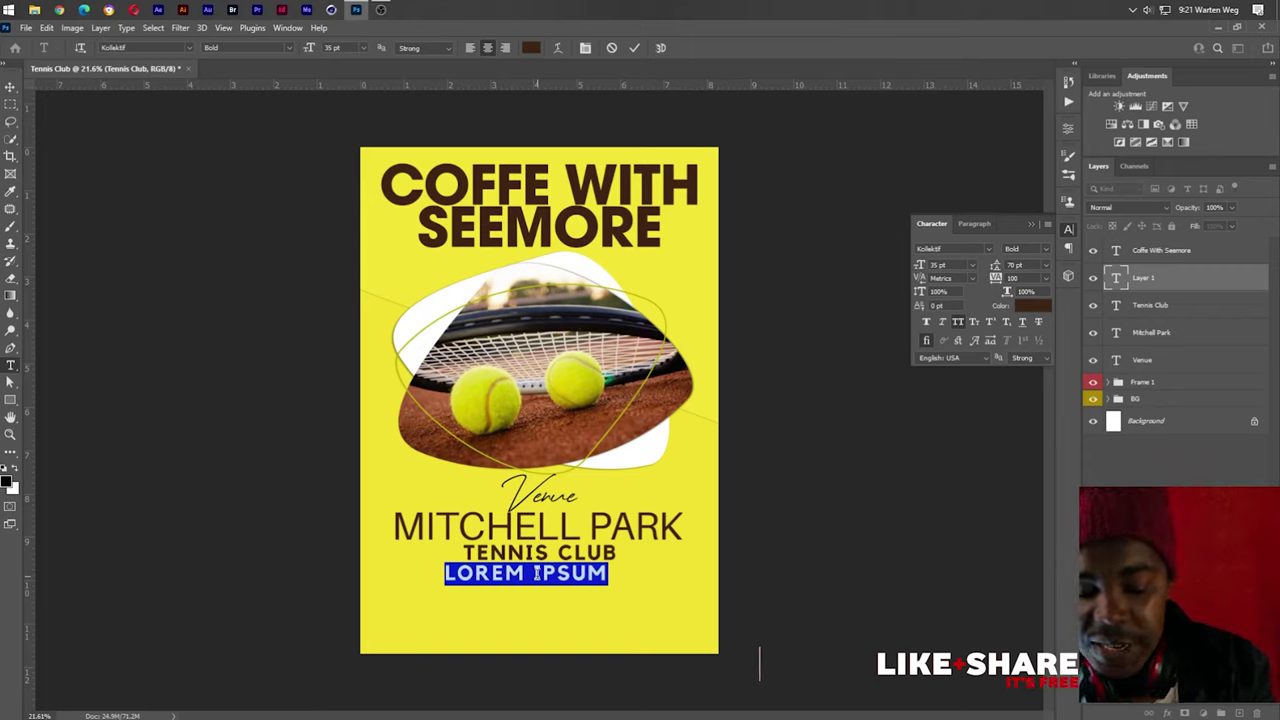
{"action": "type", "text": "25TH"}
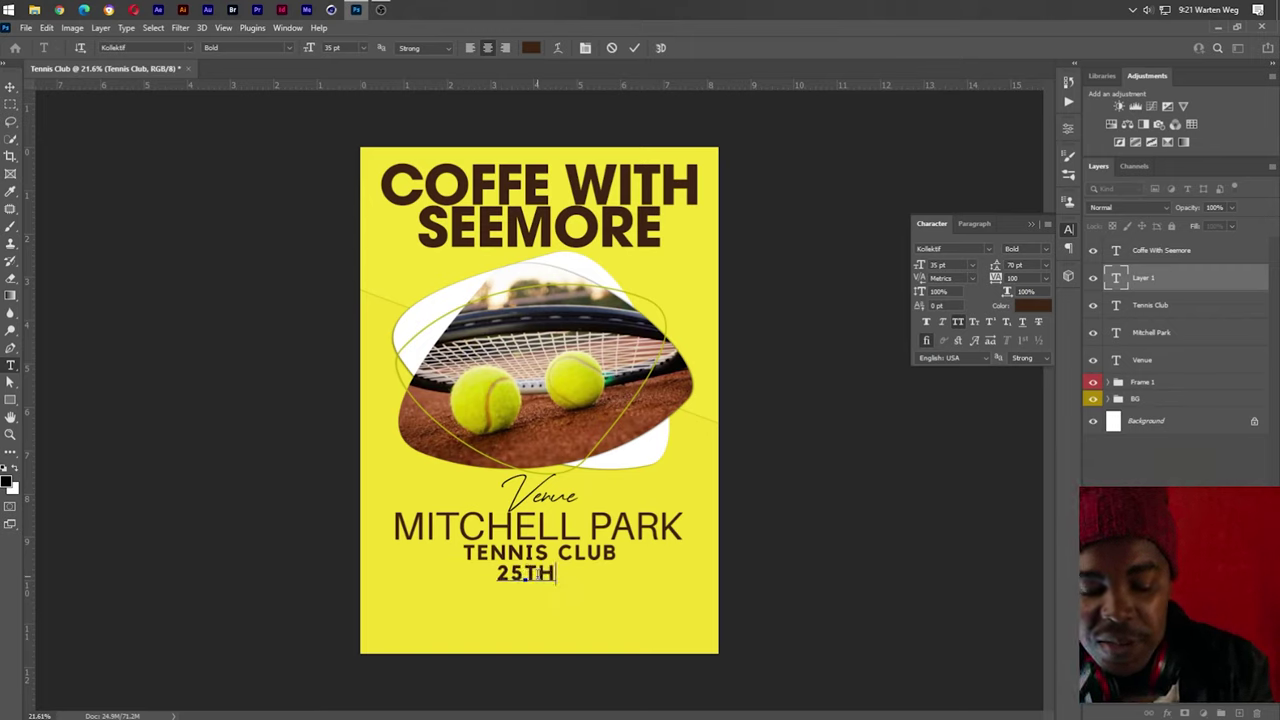
{"action": "type", "text": " MAY "}
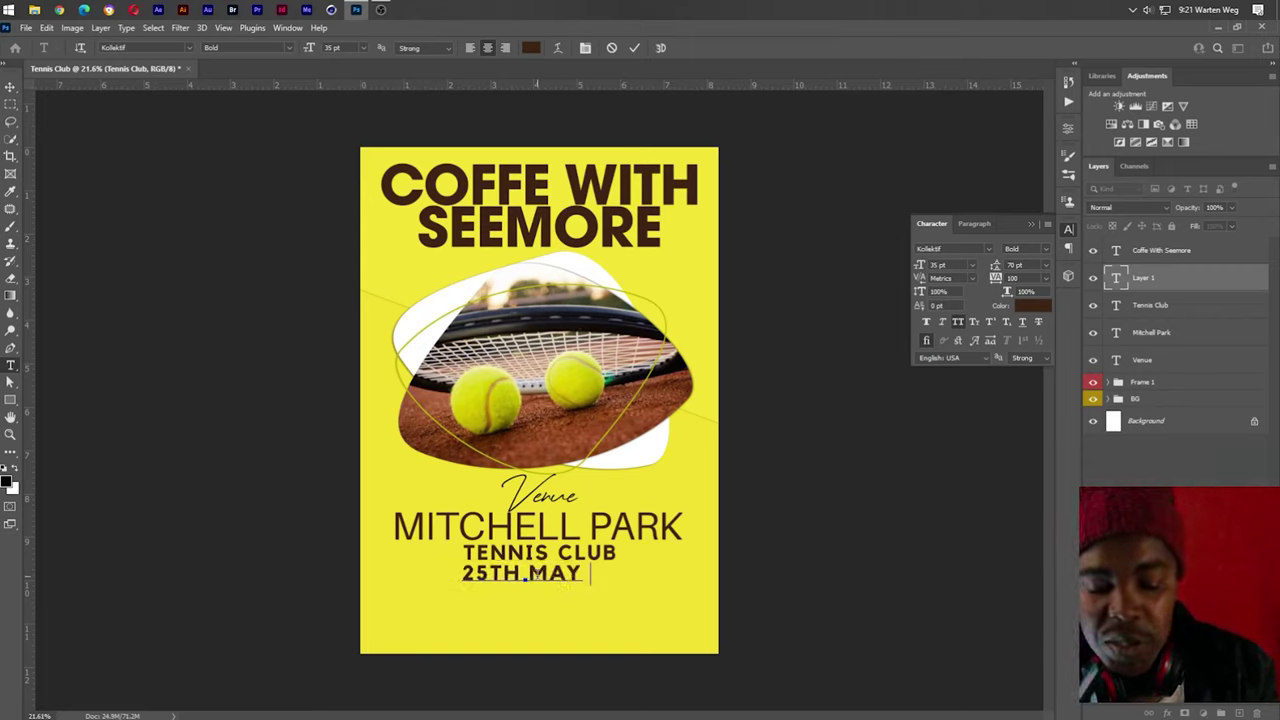
{"action": "type", "text": "2021"}
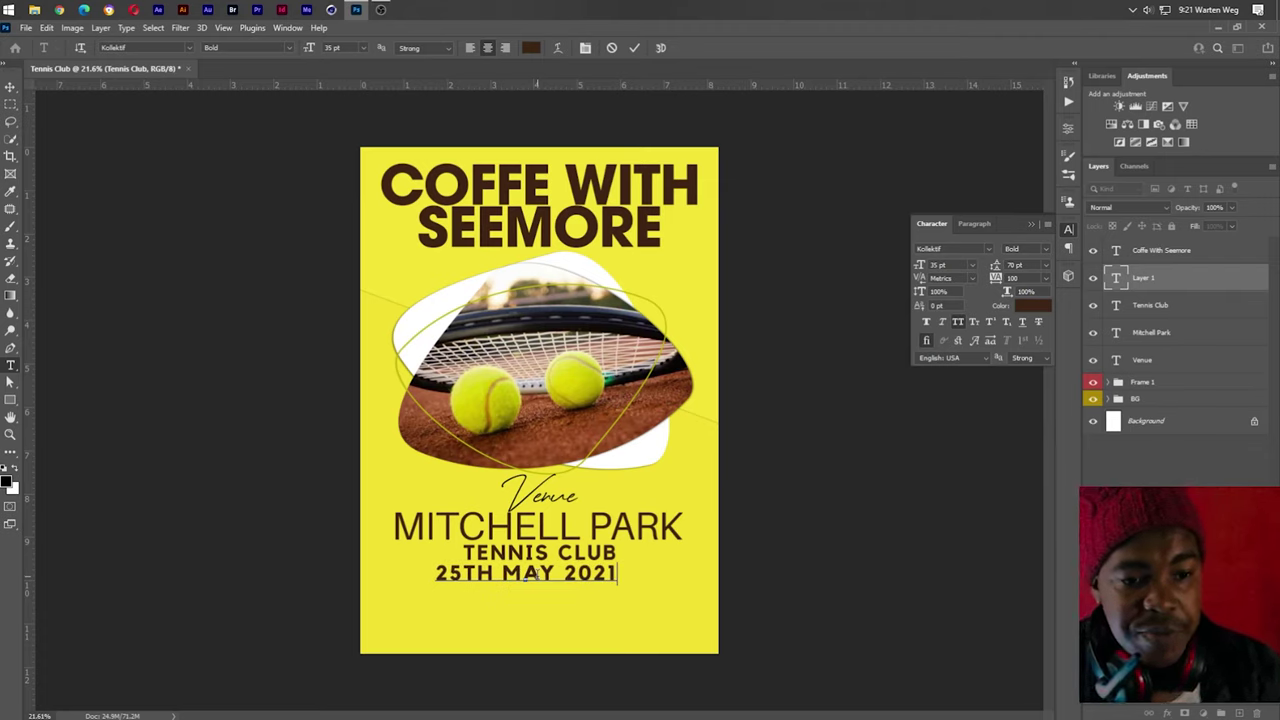
{"action": "key", "text": "ctrl+Return"}
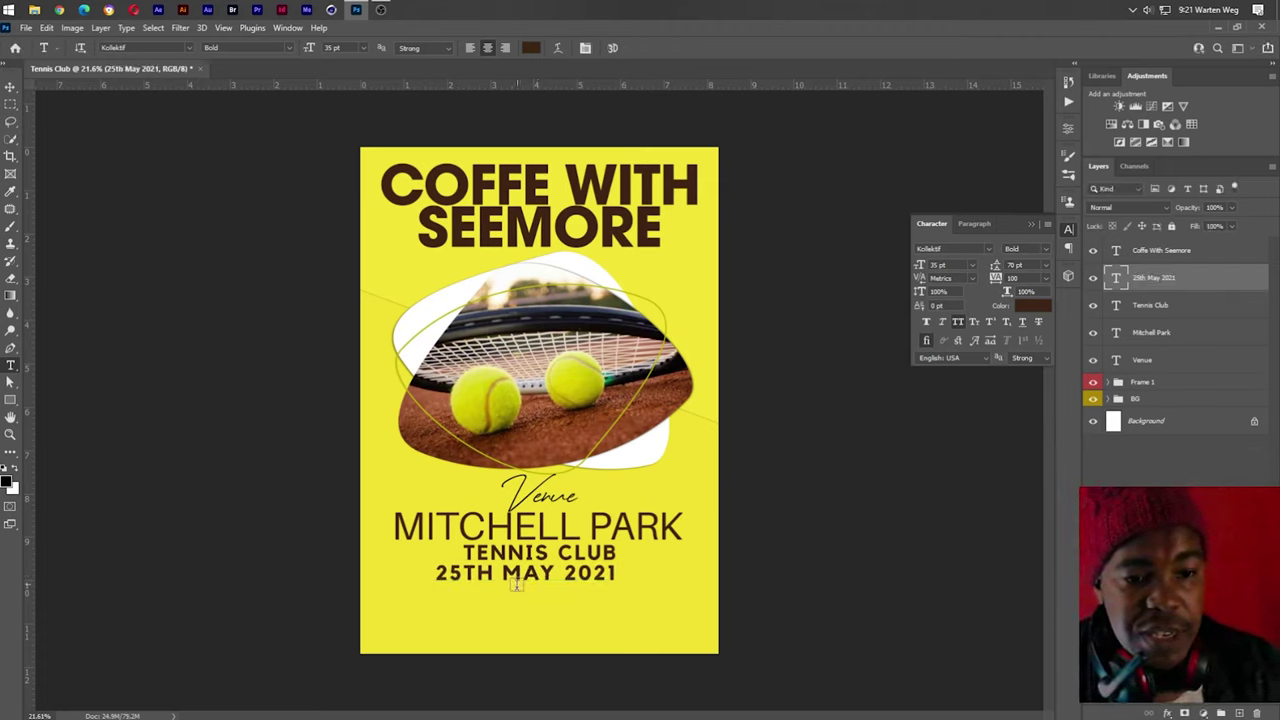
Add a 09:00AM | 12:00PM time line centred beneath the date
{"action": "left_click", "coordinate": [511, 600]}
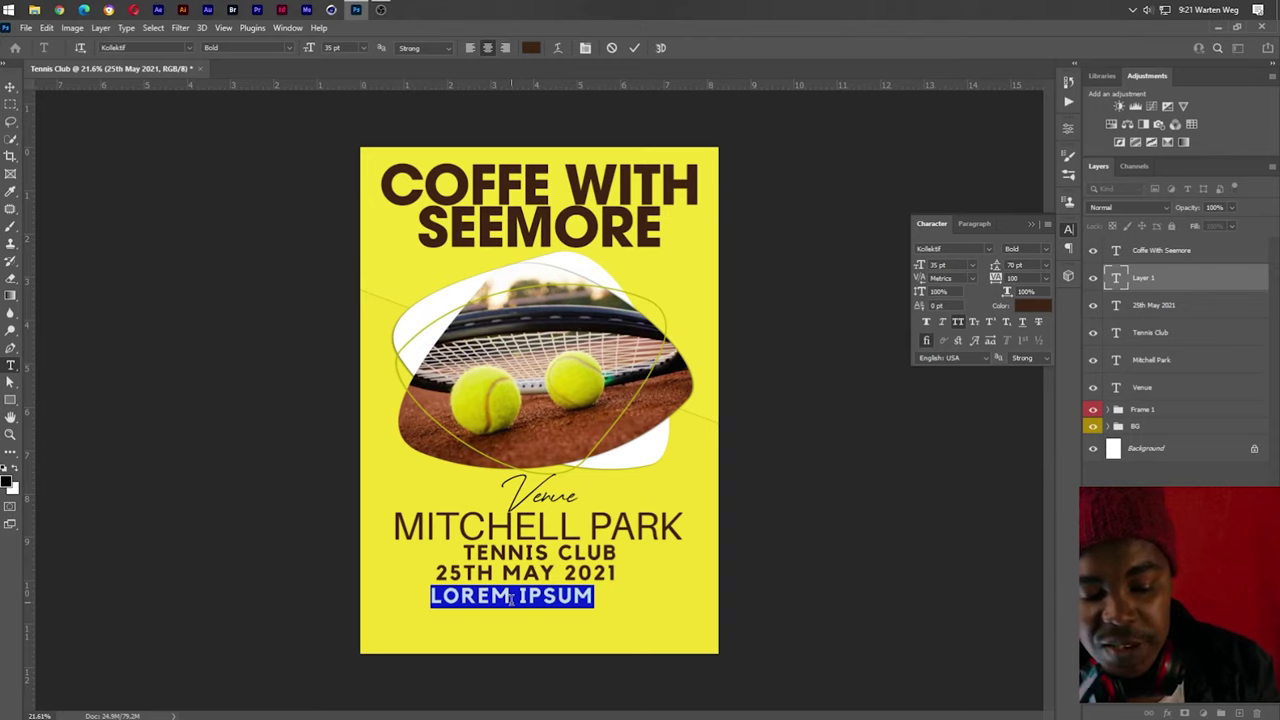
{"action": "type", "text": "09:00"}
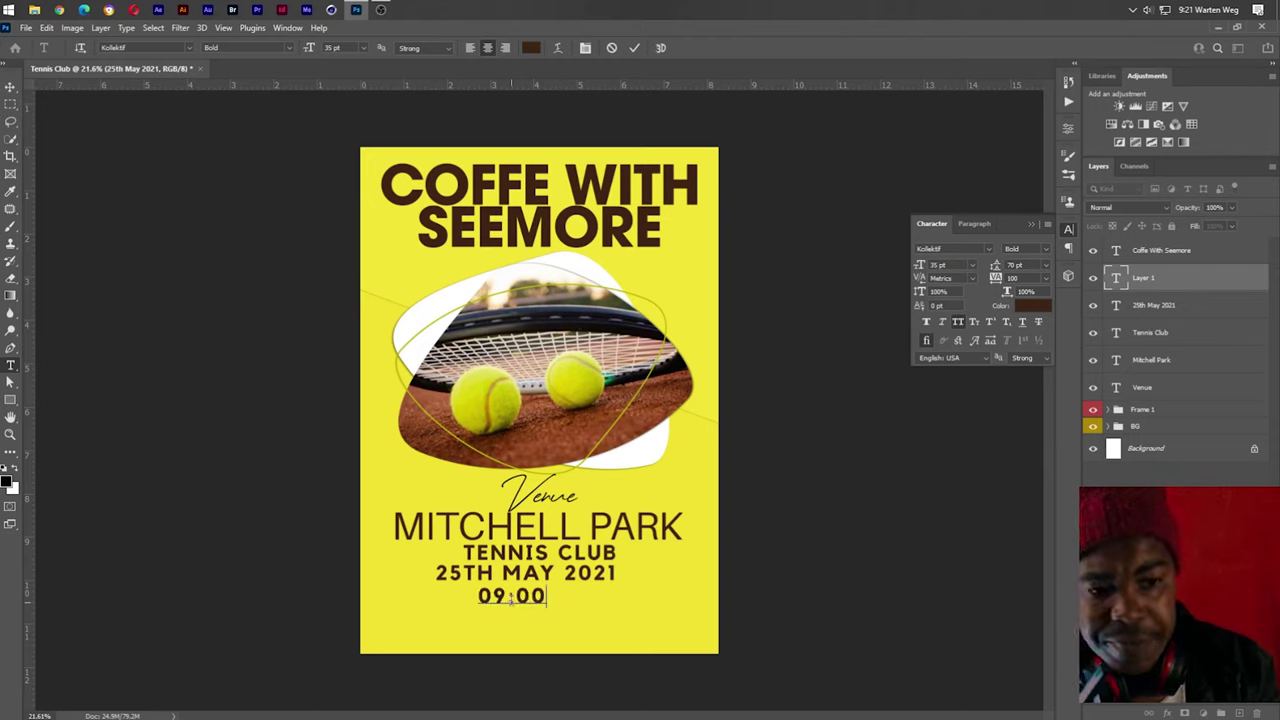
{"action": "type", "text": "AM "}
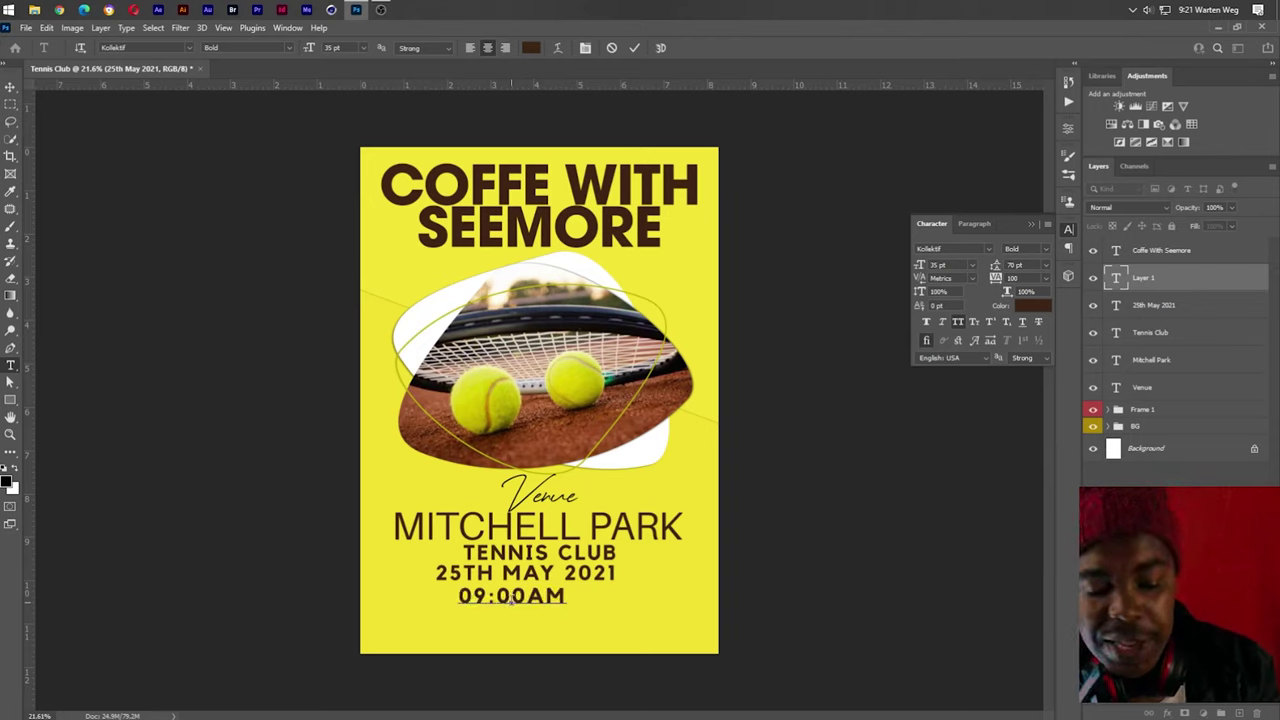
{"action": "type", "text": ":"}
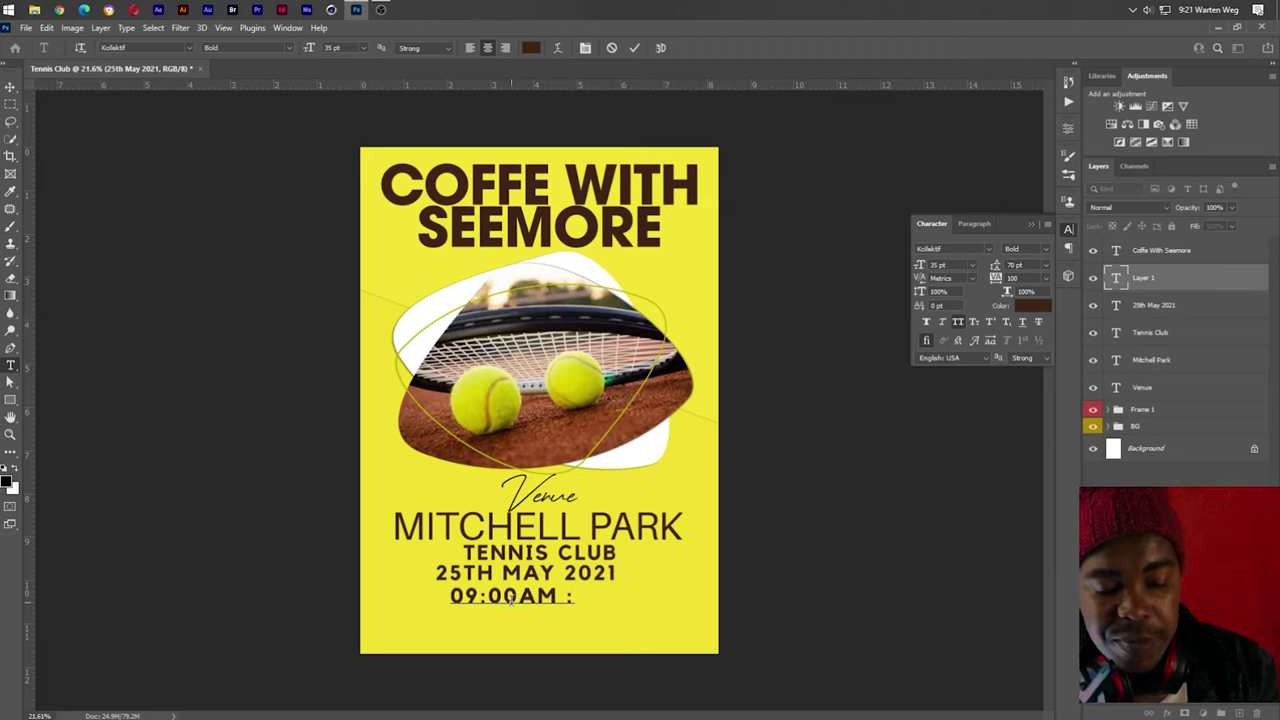
{"action": "key", "text": "BackSpace"}
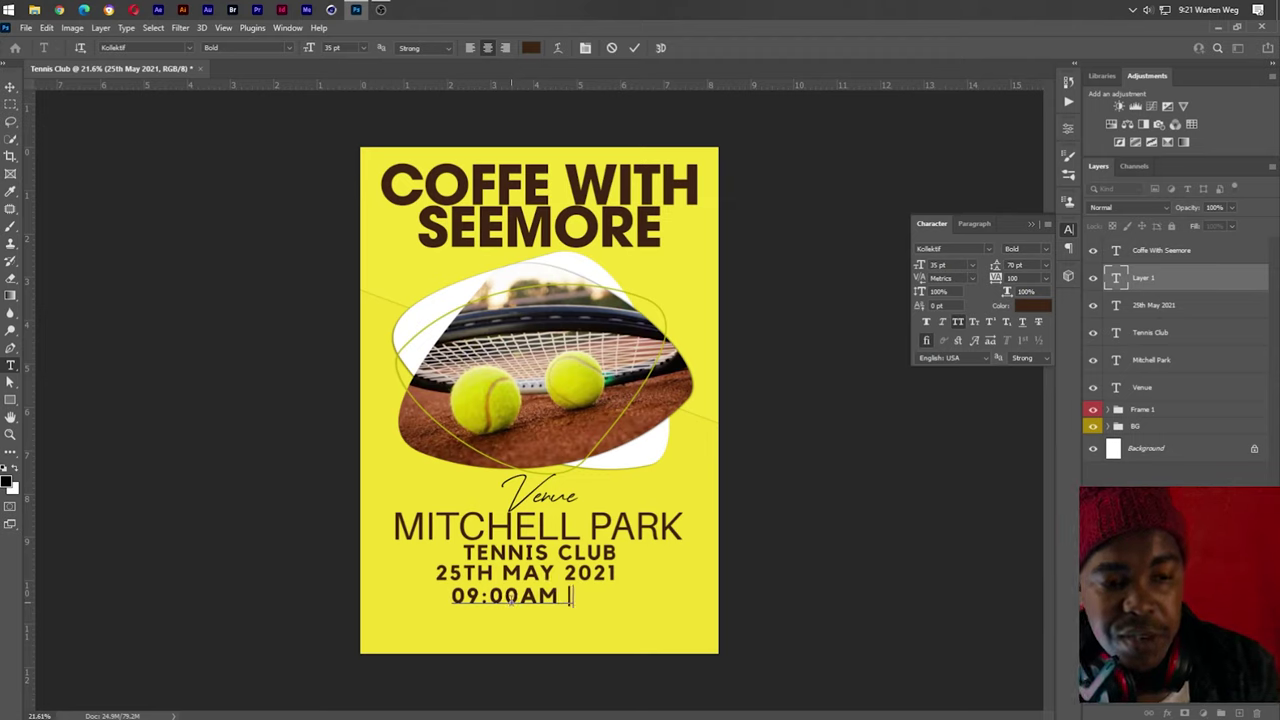
{"action": "type", "text": "| 12"}
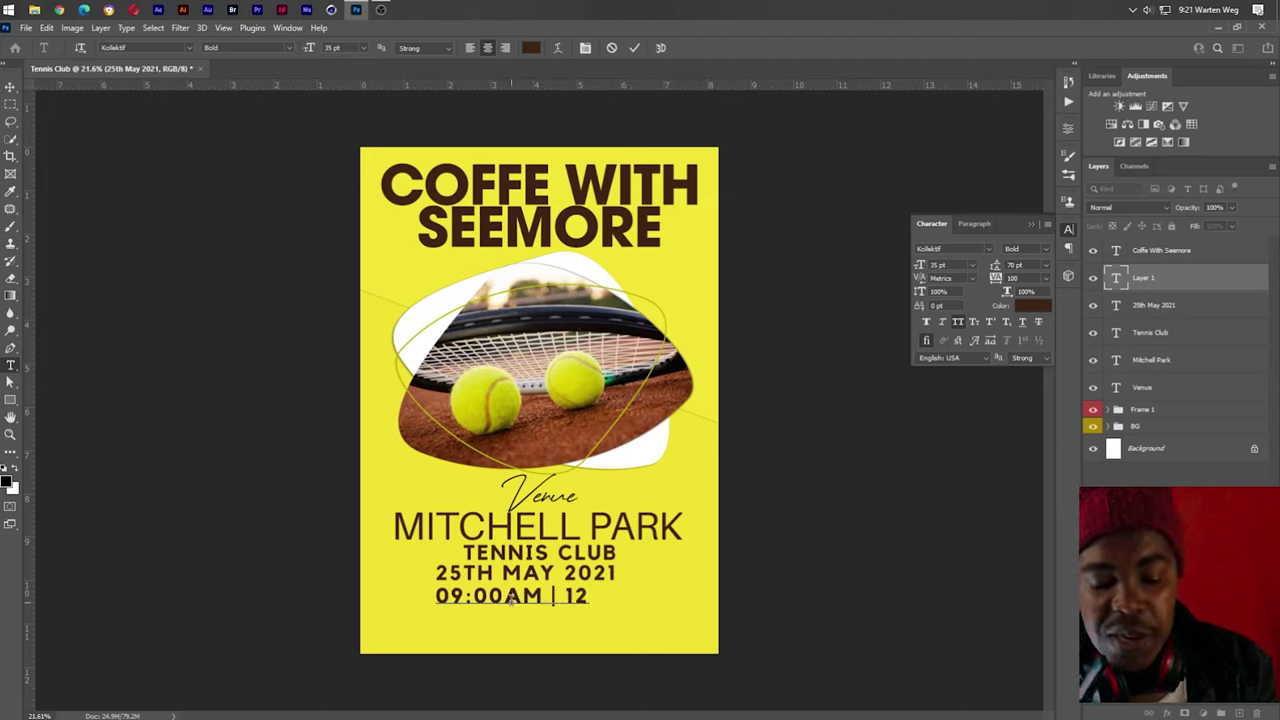
{"action": "type", "text": ":00"}
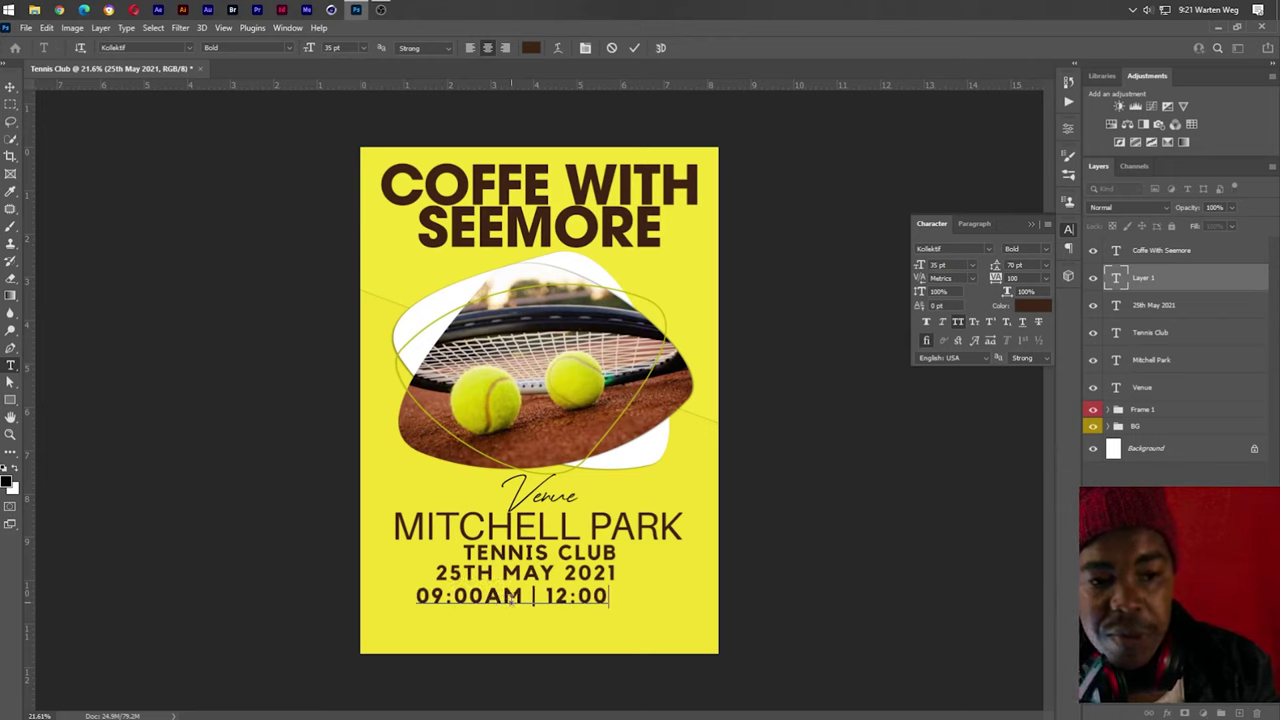
{"action": "type", "text": "PM"}
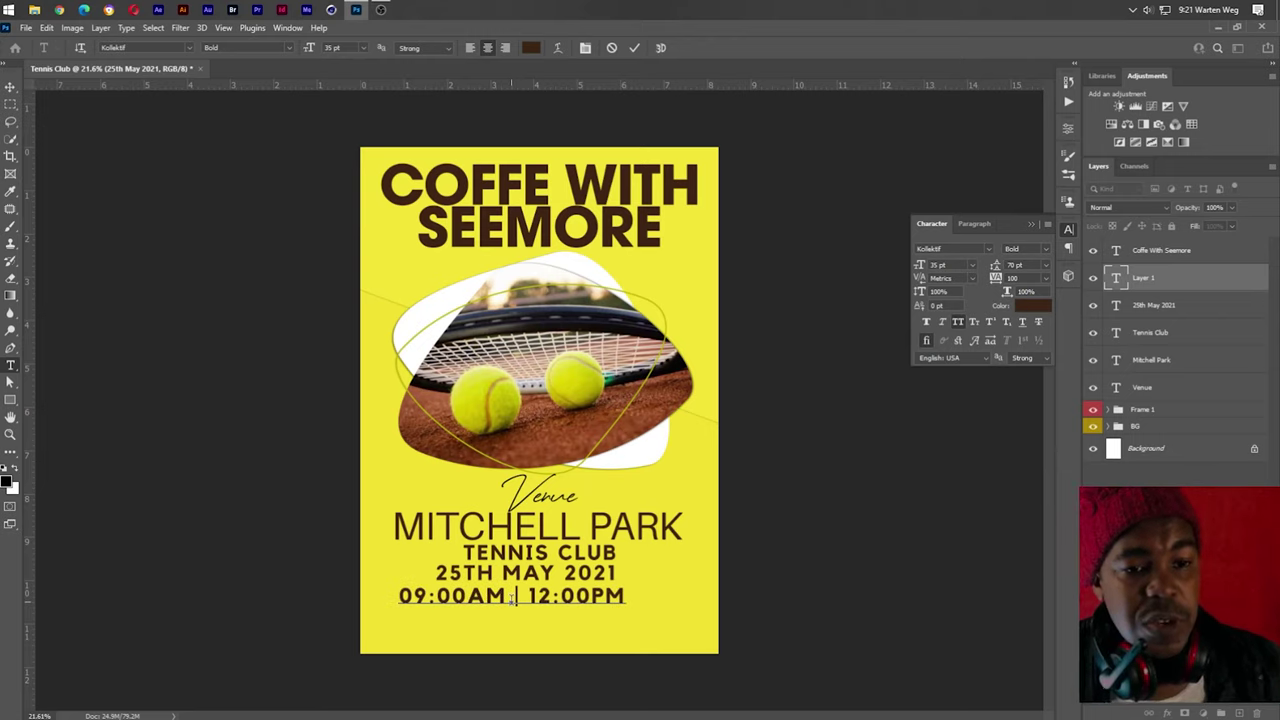
{"action": "mouse_move", "coordinate": [530, 620]}
{"action": "left_mouse_down"}
{"action": "mouse_move", "coordinate": [548, 627]}
{"action": "mouse_move", "coordinate": [537, 623]}
{"action": "left_mouse_up"}
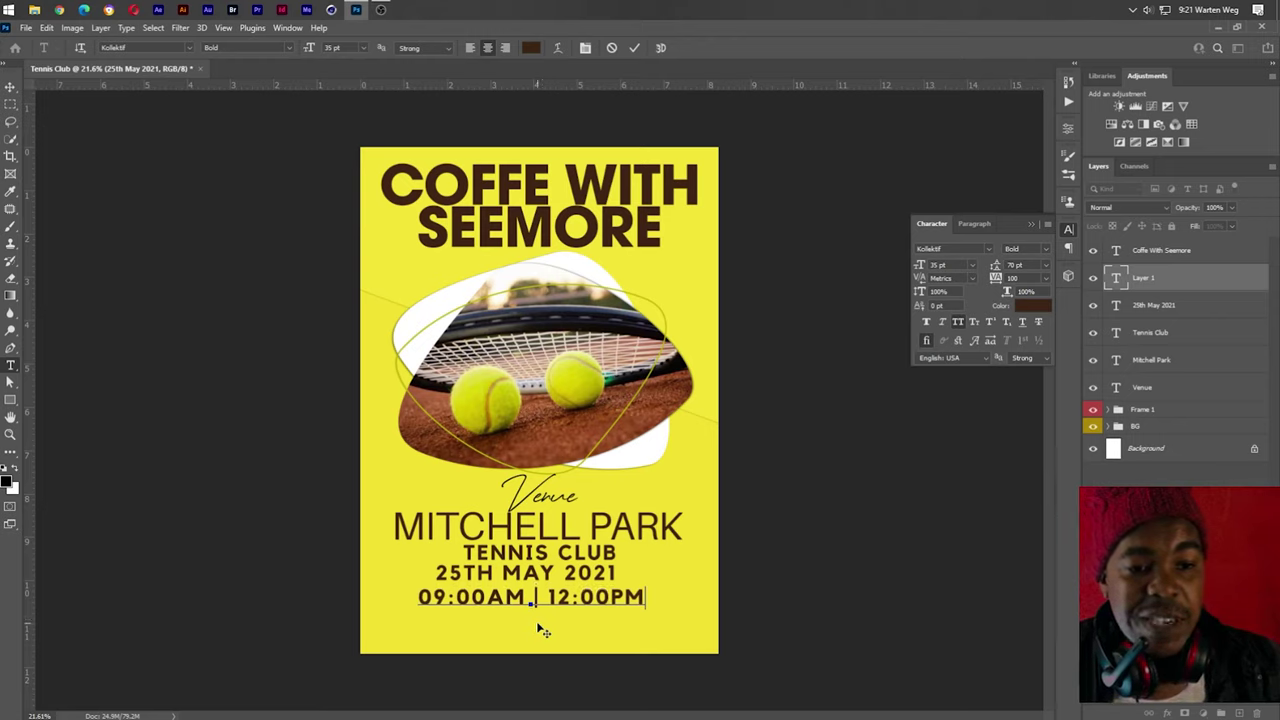
{"action": "left_click", "coordinate": [478, 640]}
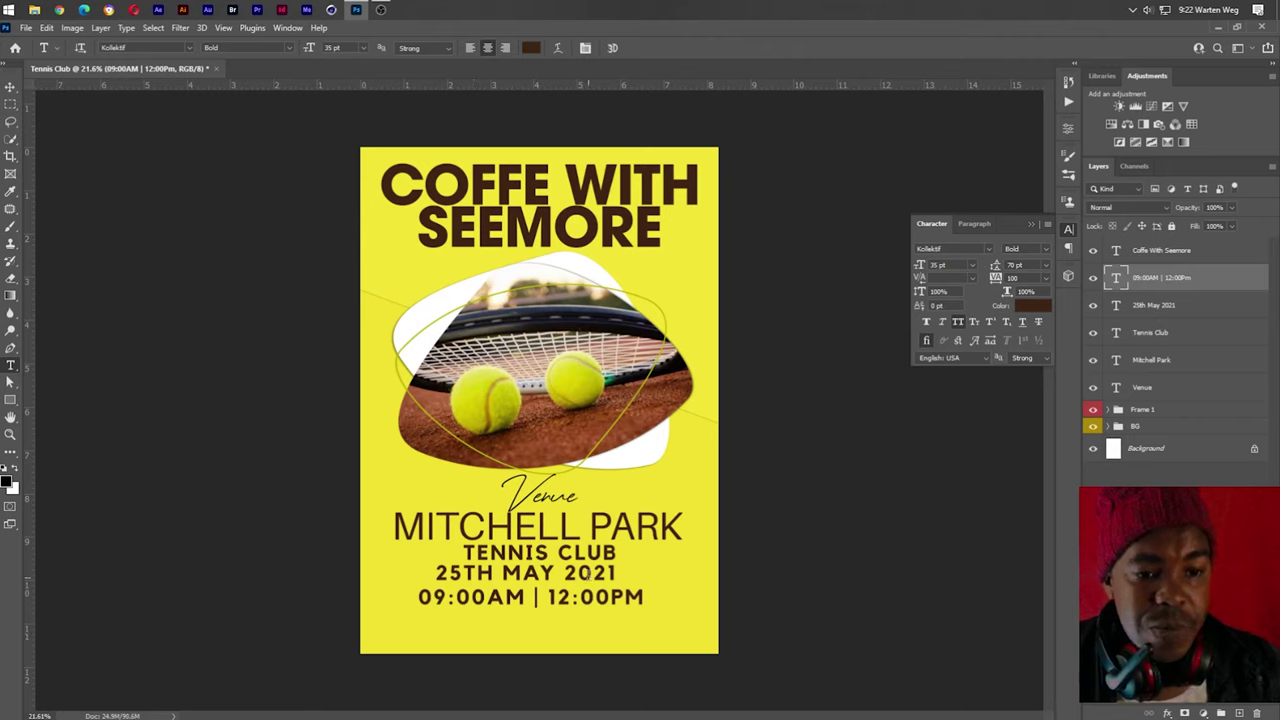
Enlarge the date line to 60 pt with -100 tracking and move it down
{"action": "left_click", "coordinate": [507, 573], "text": "ctrl"}
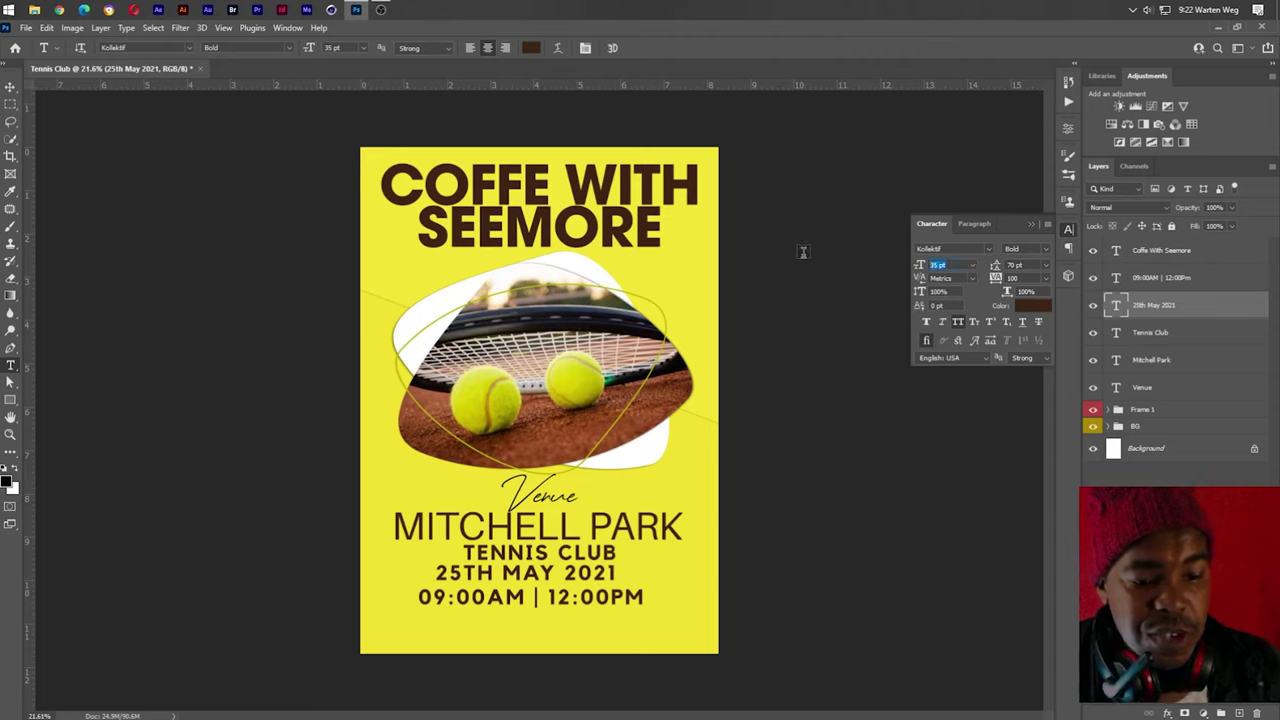
{"action": "type", "text": "60"}
{"action": "key", "text": "Return"}
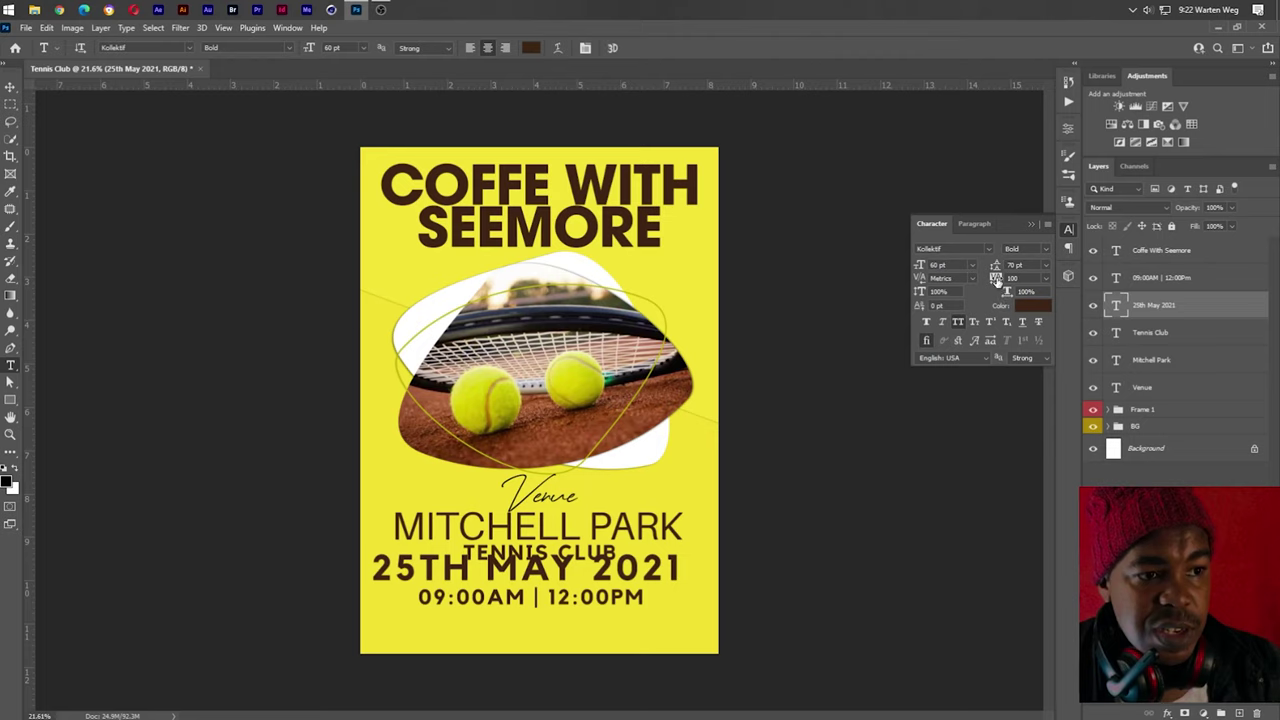
{"action": "type", "text": "-100"}
{"action": "key", "text": "Return"}
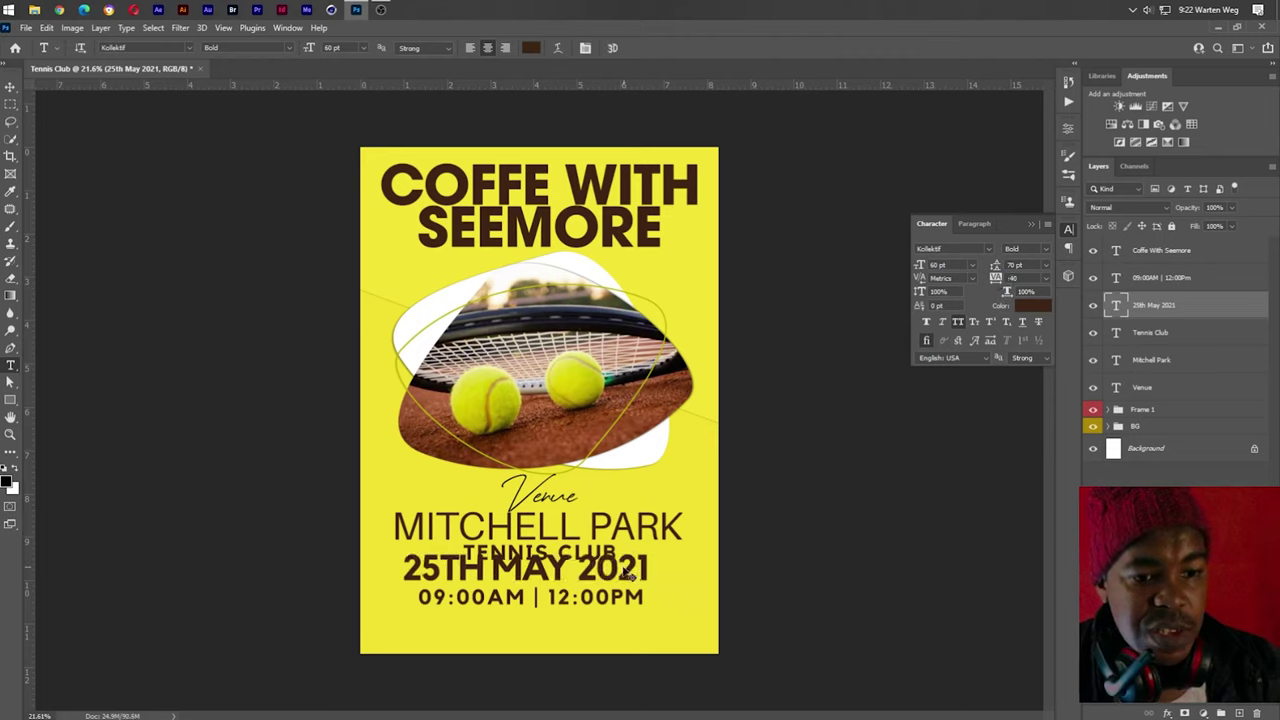
{"action": "left_click_drag", "start_coordinate": [631, 578], "coordinate": [636, 605]}
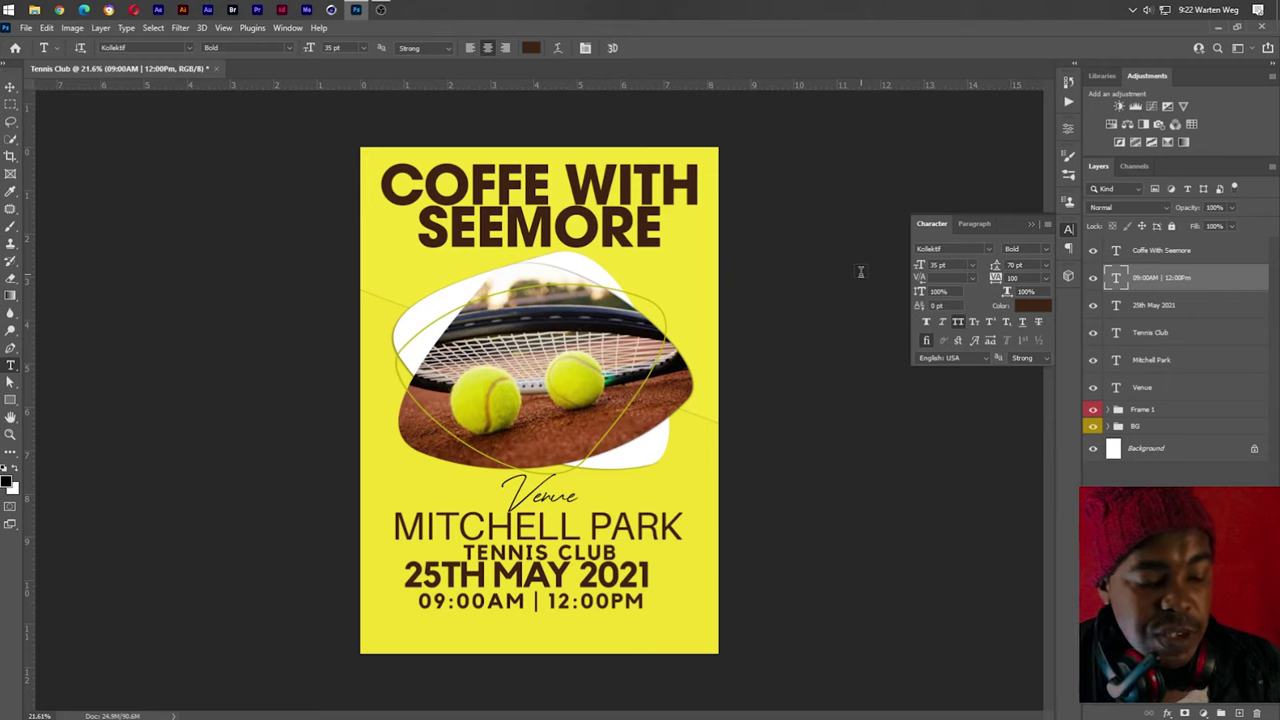
Restore the time line to full opacity and set it to 38 pt
{"action": "key", "text": "8"}
{"action": "key", "text": "7"}
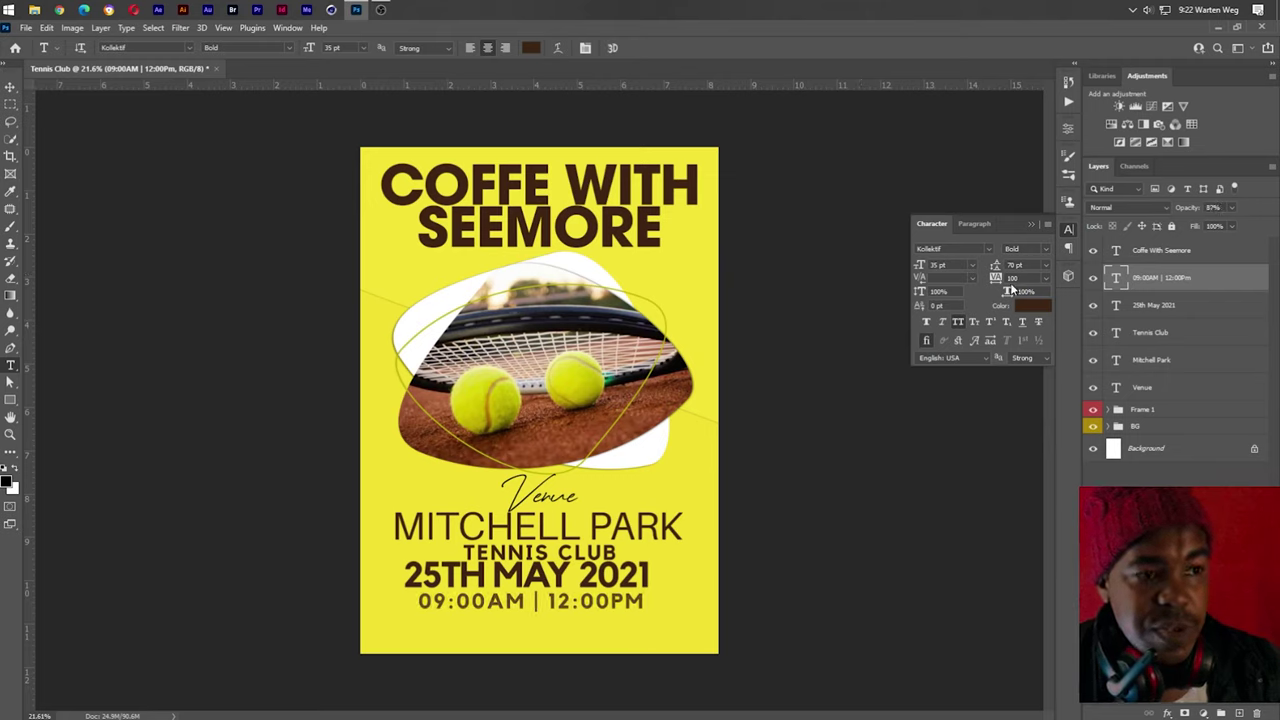
{"action": "left_click", "coordinate": [1230, 208]}
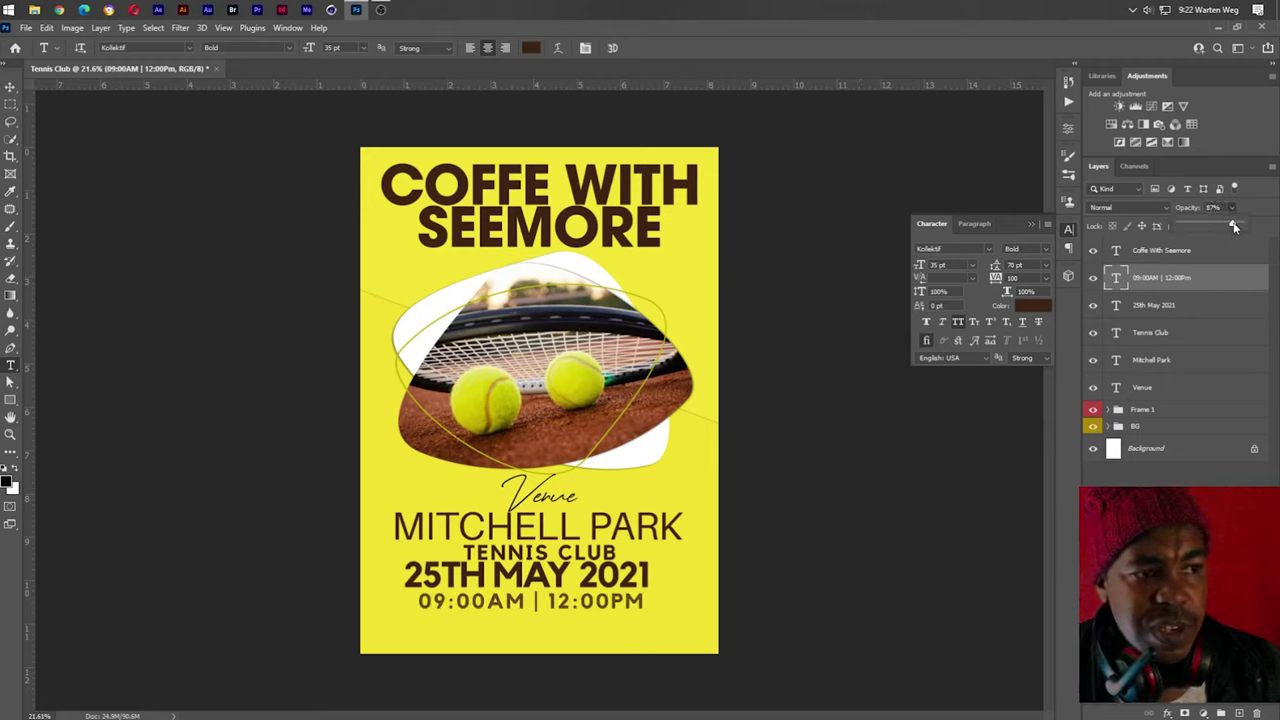
{"action": "left_click_drag", "start_coordinate": [1234, 226], "coordinate": [1246, 225]}
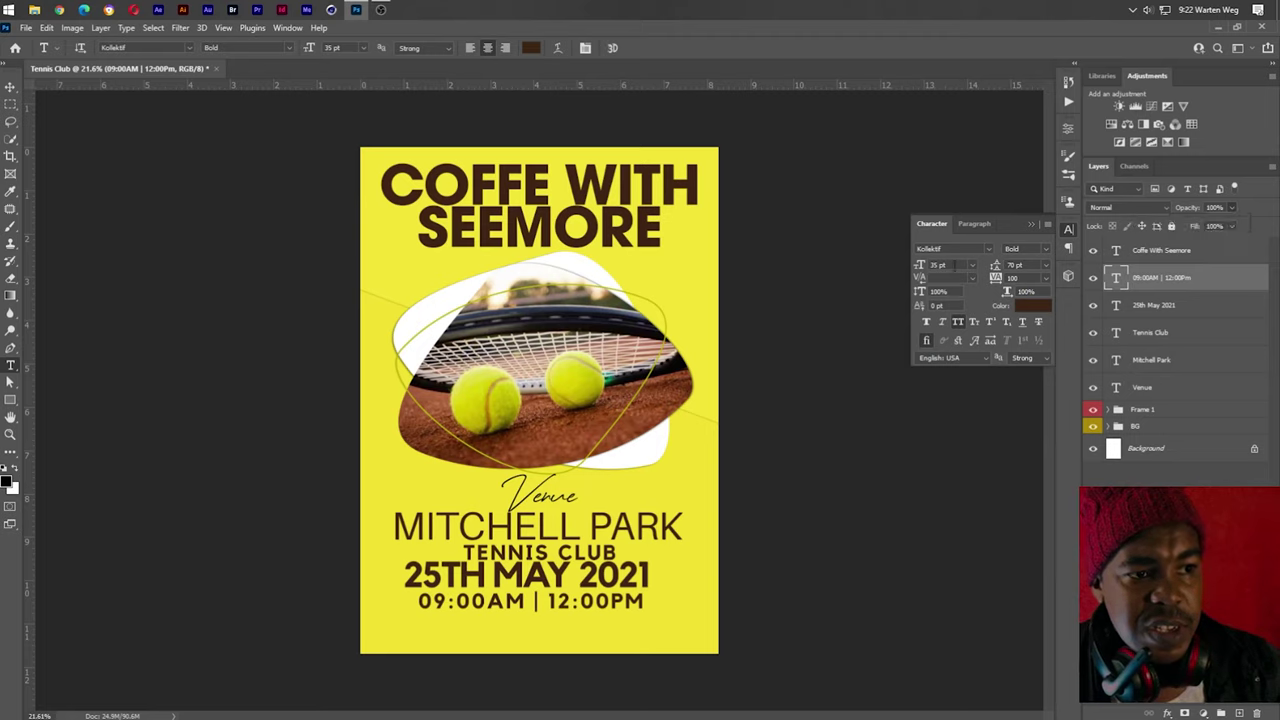
{"action": "type", "text": "30"}
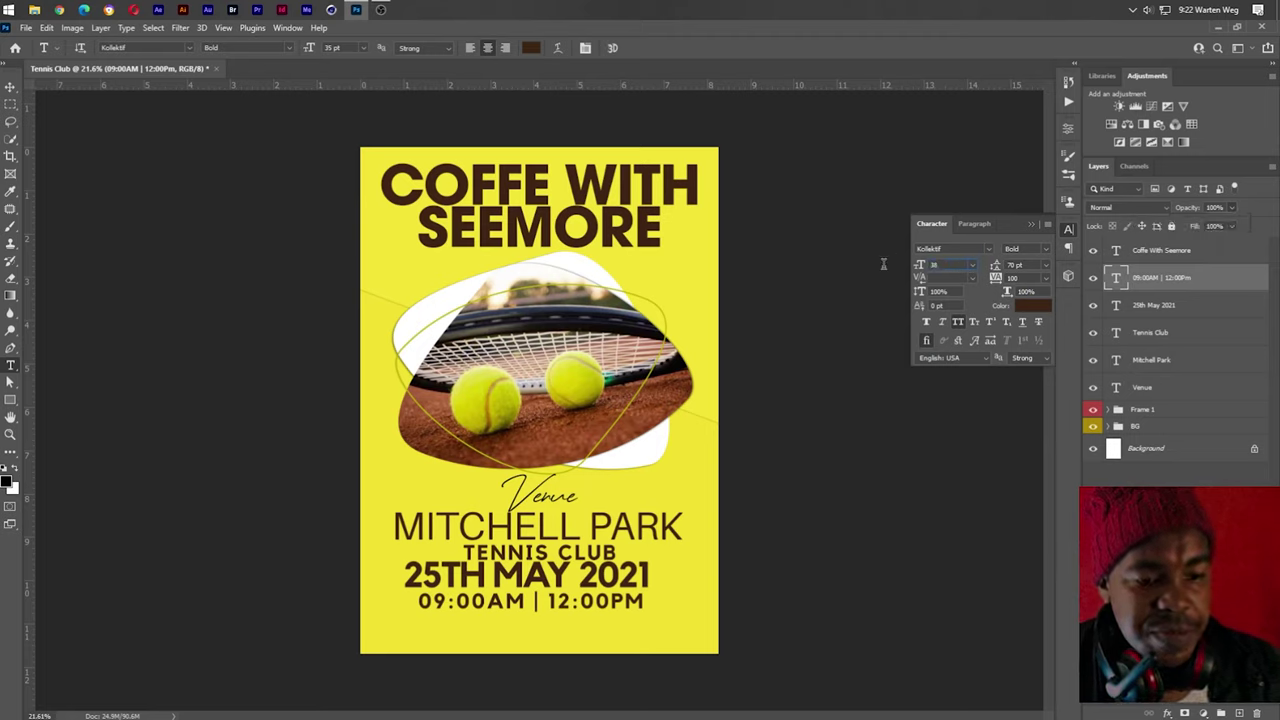
{"action": "type", "text": "8"}
{"action": "key", "text": "Return"}
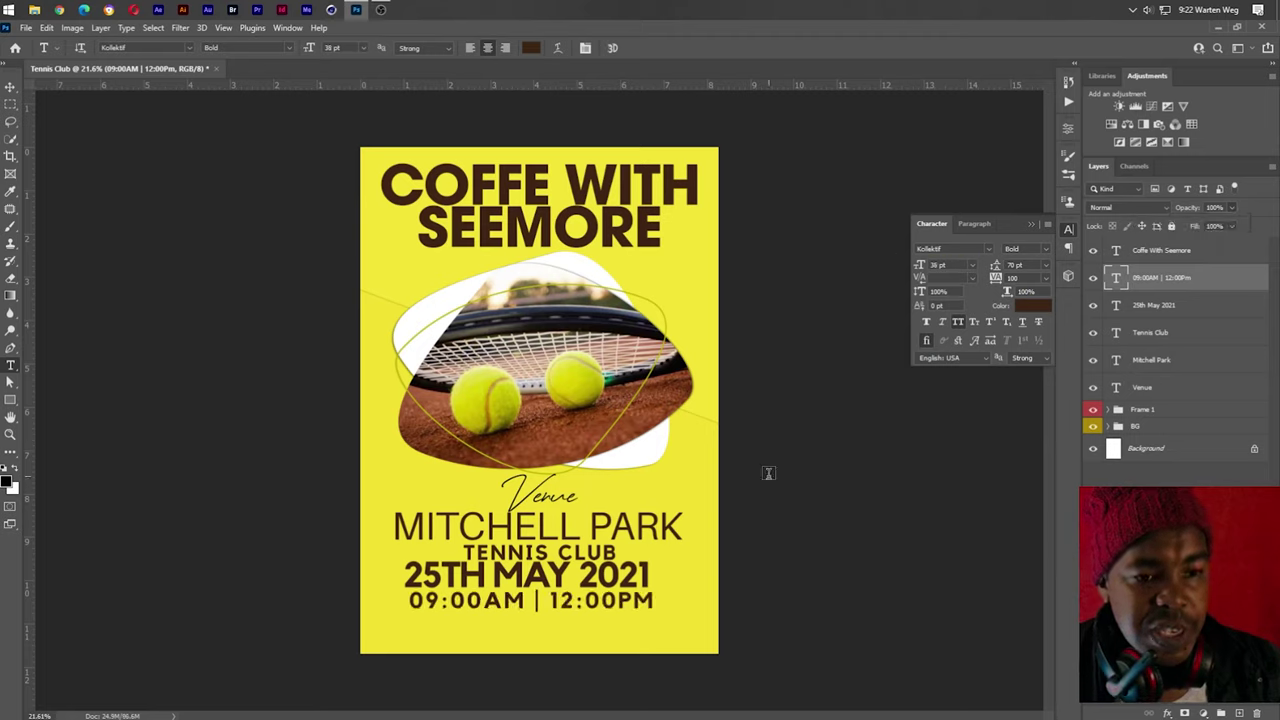
Add a SERVE WELL | YOU WIN text line below the time line, nudged into place
{"action": "left_click", "coordinate": [519, 626]}
{"action": "type", "text": "SE"}
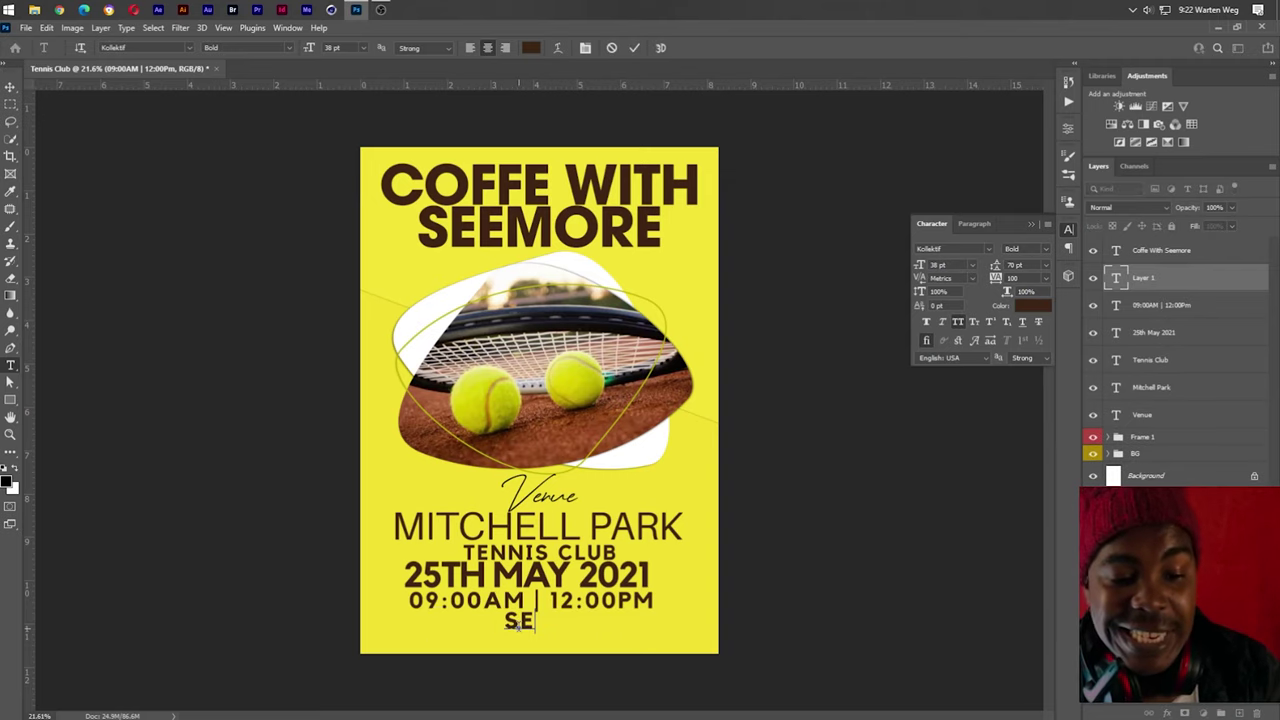
{"action": "type", "text": "RV"}
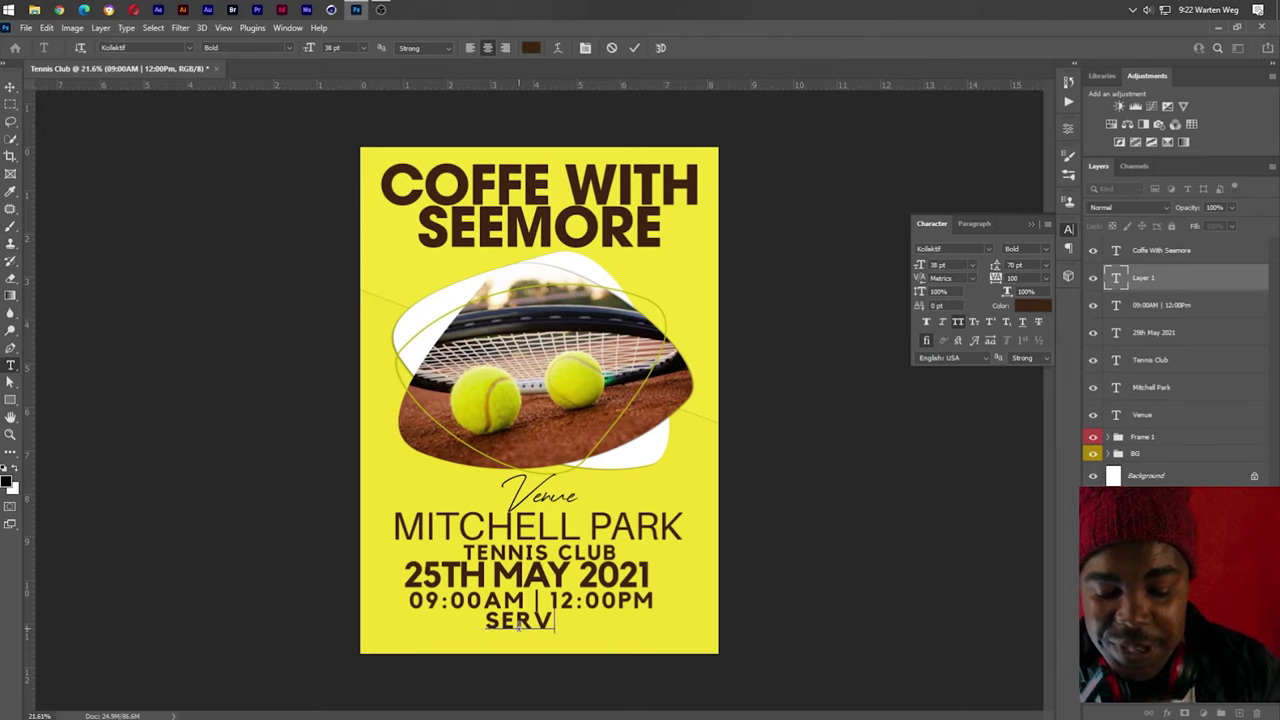
{"action": "type", "text": "E"}
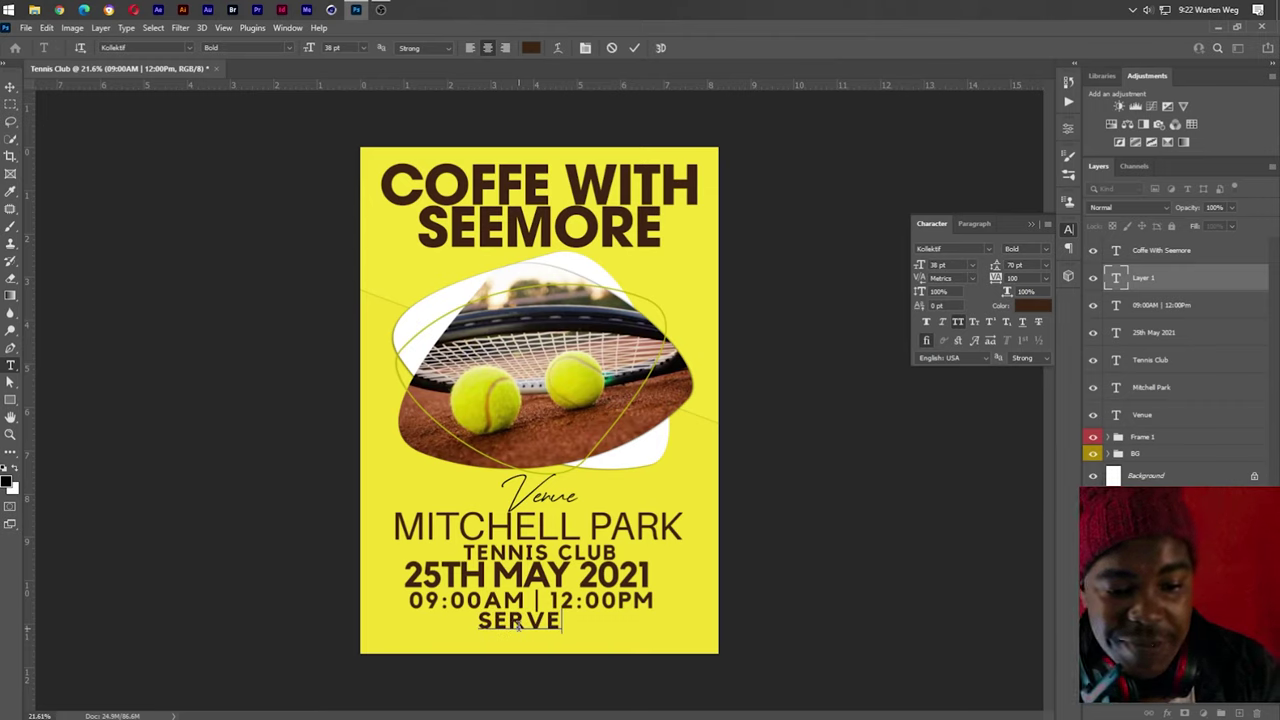
{"action": "type", "text": " W"}
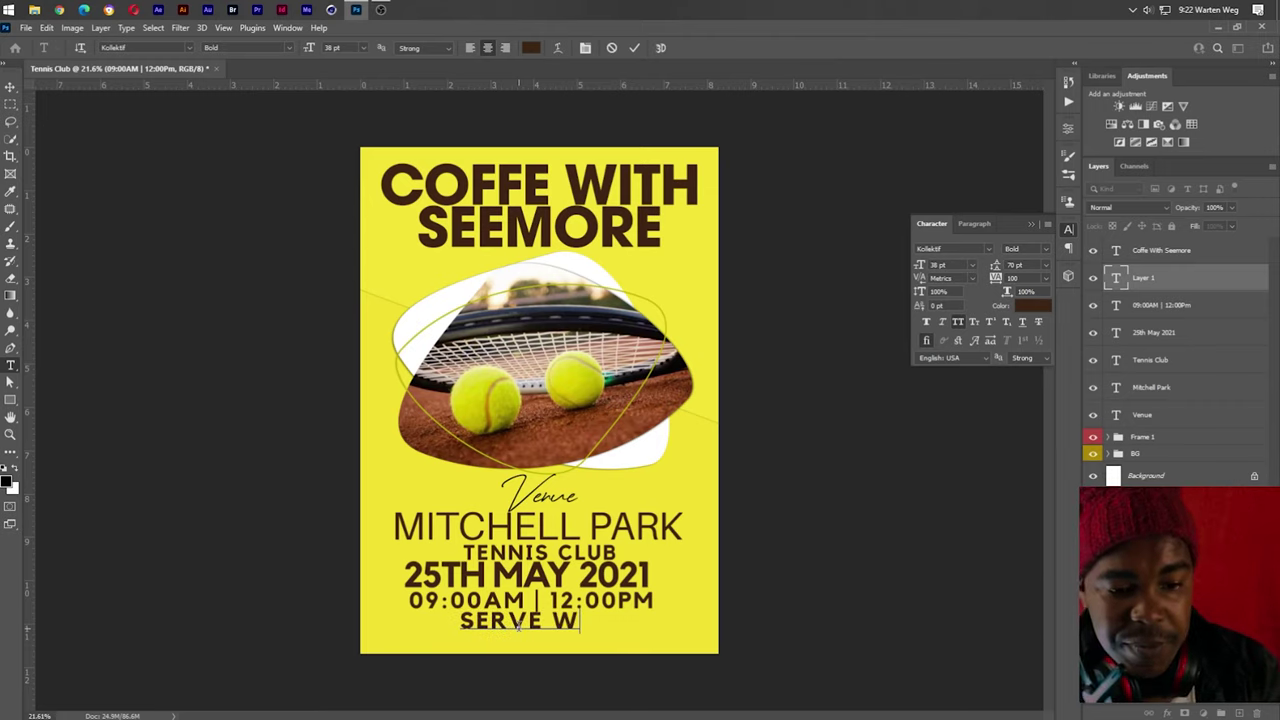
{"action": "type", "text": "ELL "}
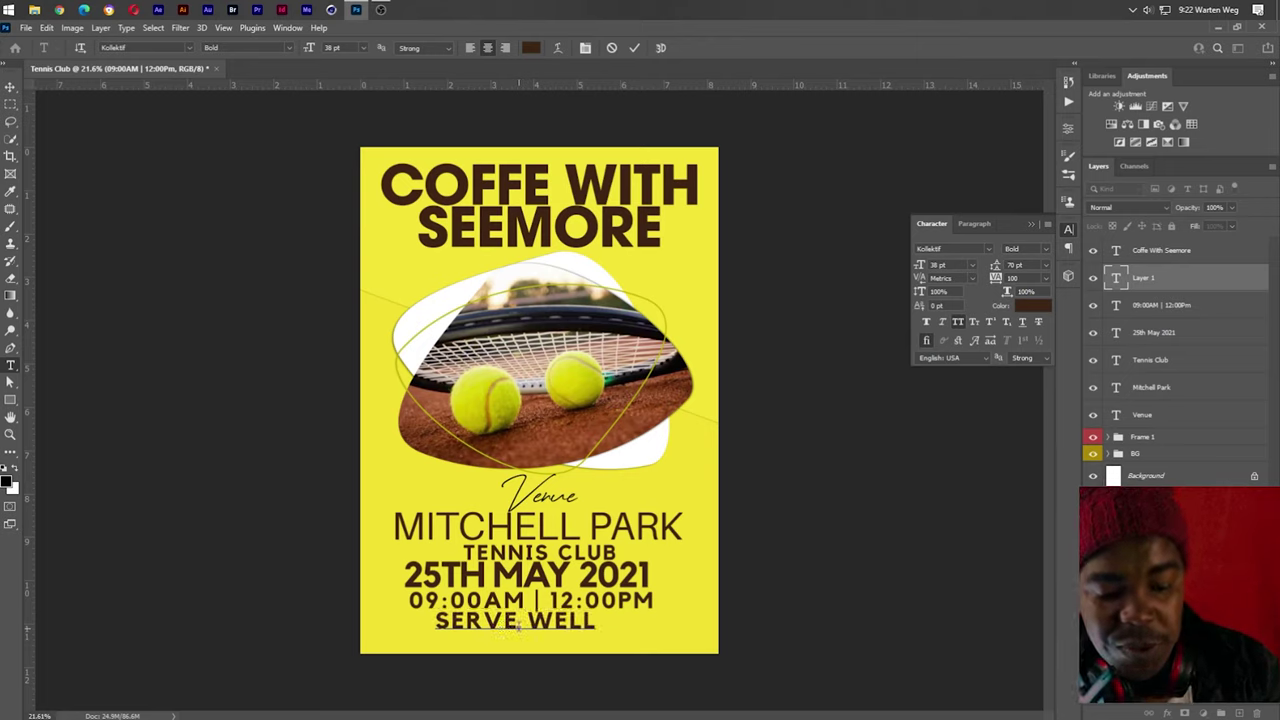
{"action": "type", "text": "| "}
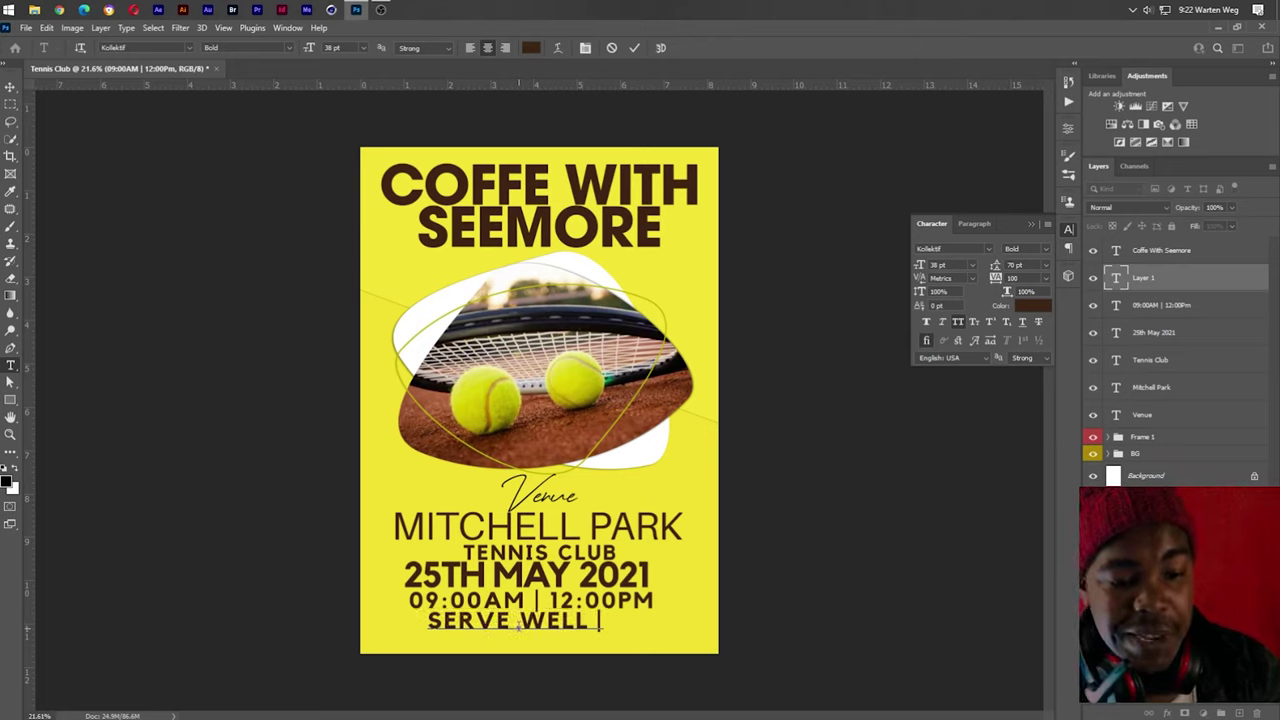
{"action": "type", "text": "YOU "}
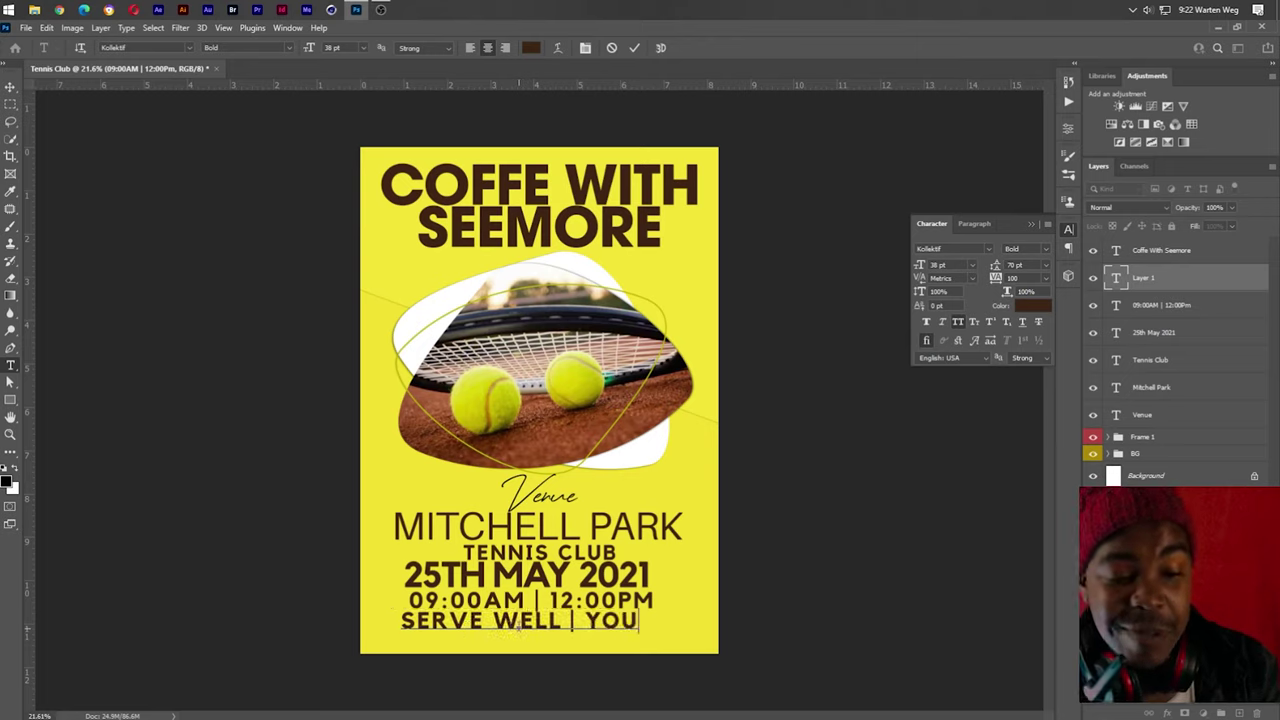
{"action": "type", "text": "W"}
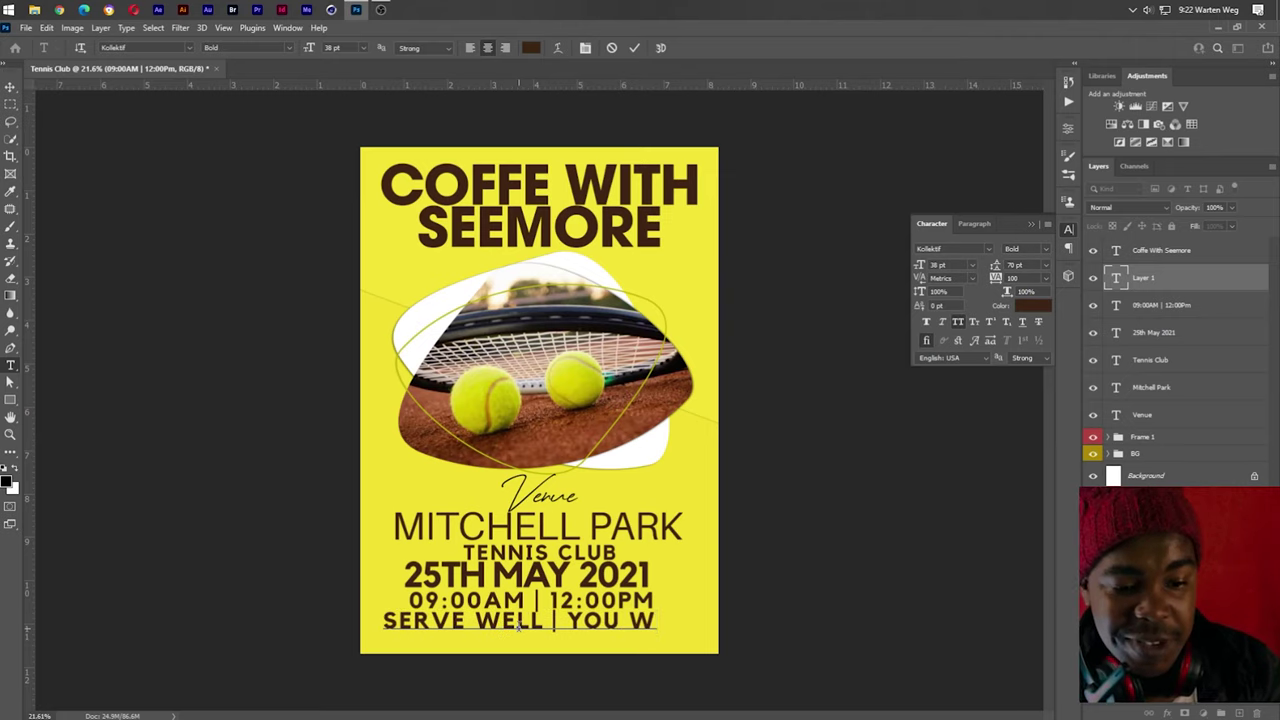
{"action": "type", "text": "I"}
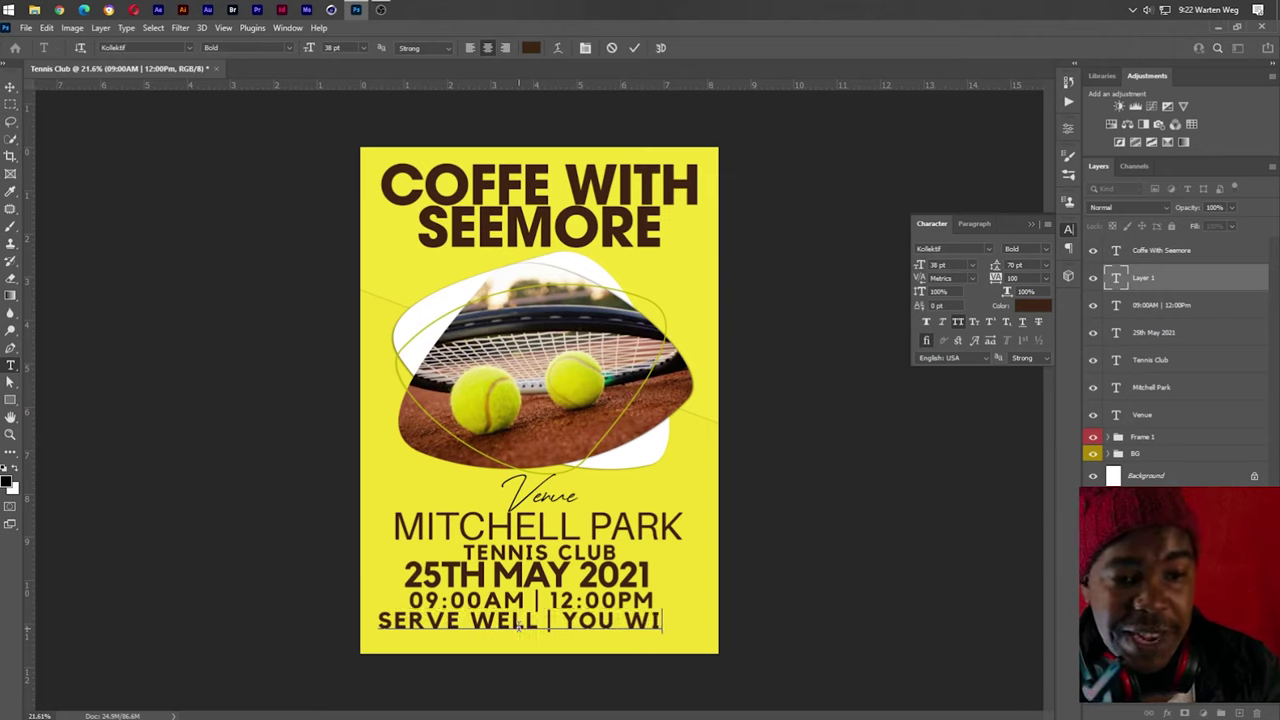
{"action": "type", "text": "N"}
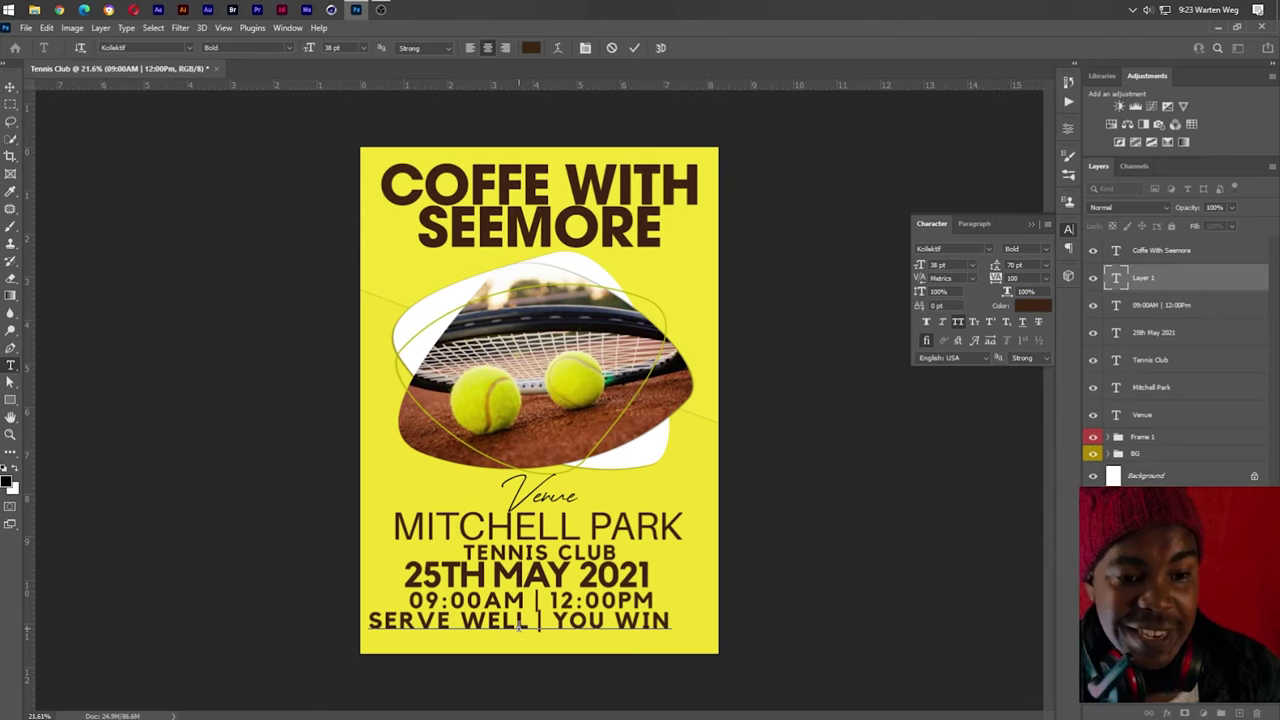
{"action": "left_click_drag", "start_coordinate": [596, 645], "coordinate": [615, 647]}
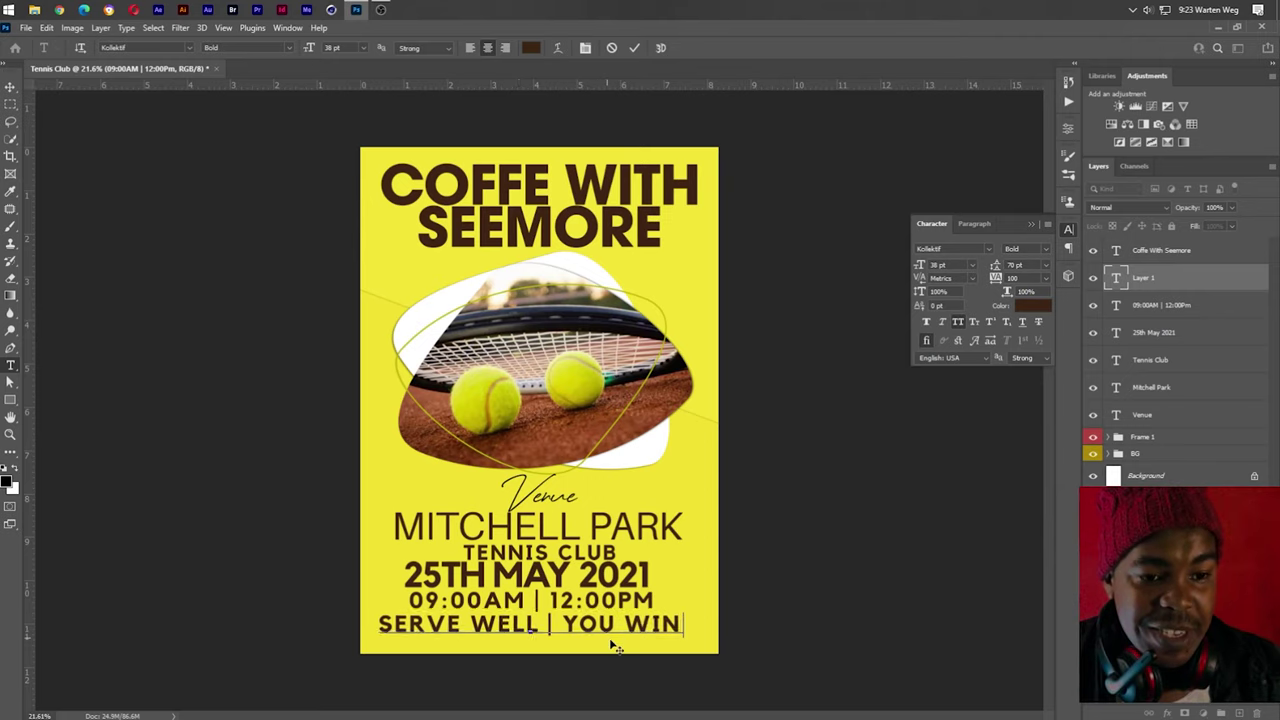
{"action": "key", "text": "ctrl+Return"}
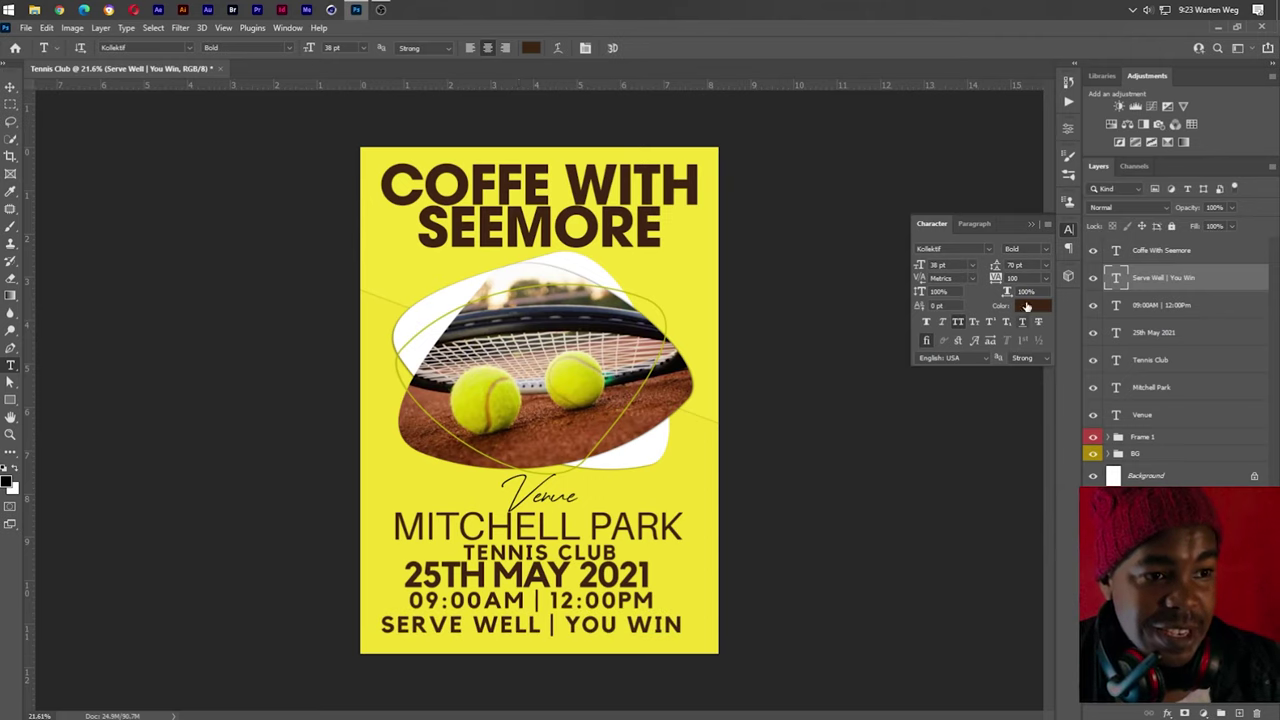
Set the slogan to Impact Regular at 40 pt with -25 tracking
{"action": "left_click", "coordinate": [990, 250]}
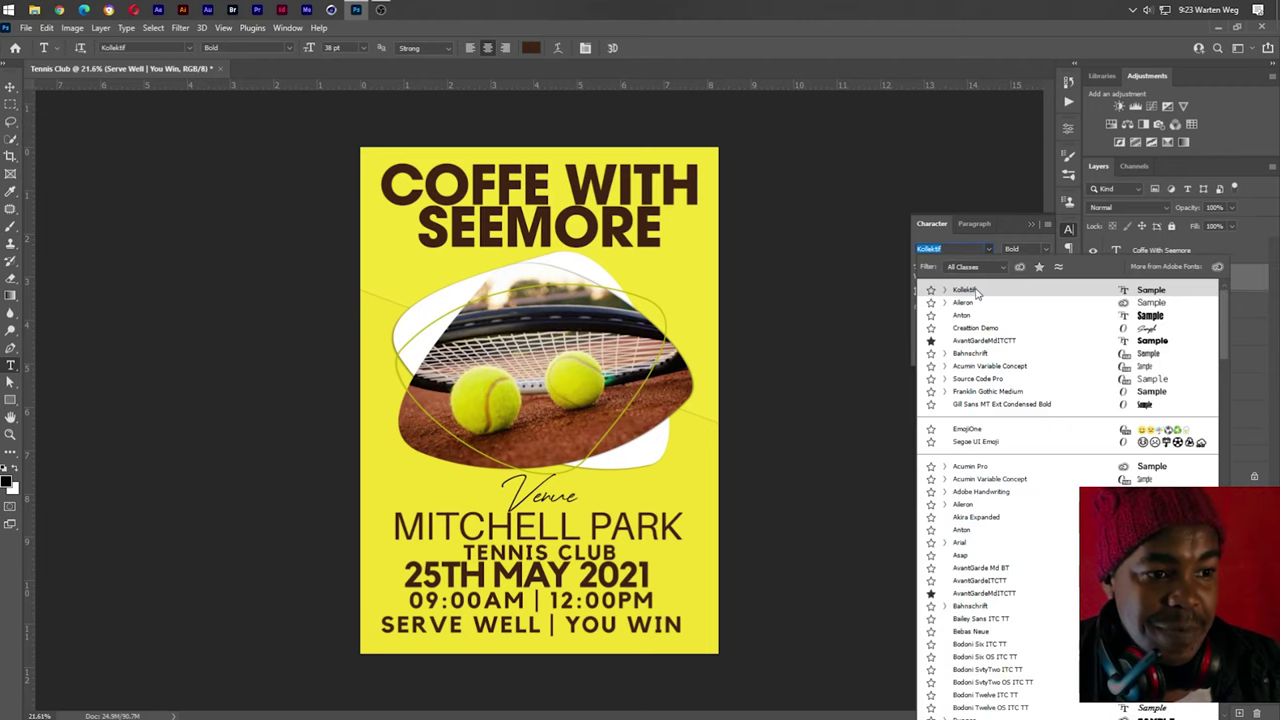
{"action": "type", "text": "Impact"}
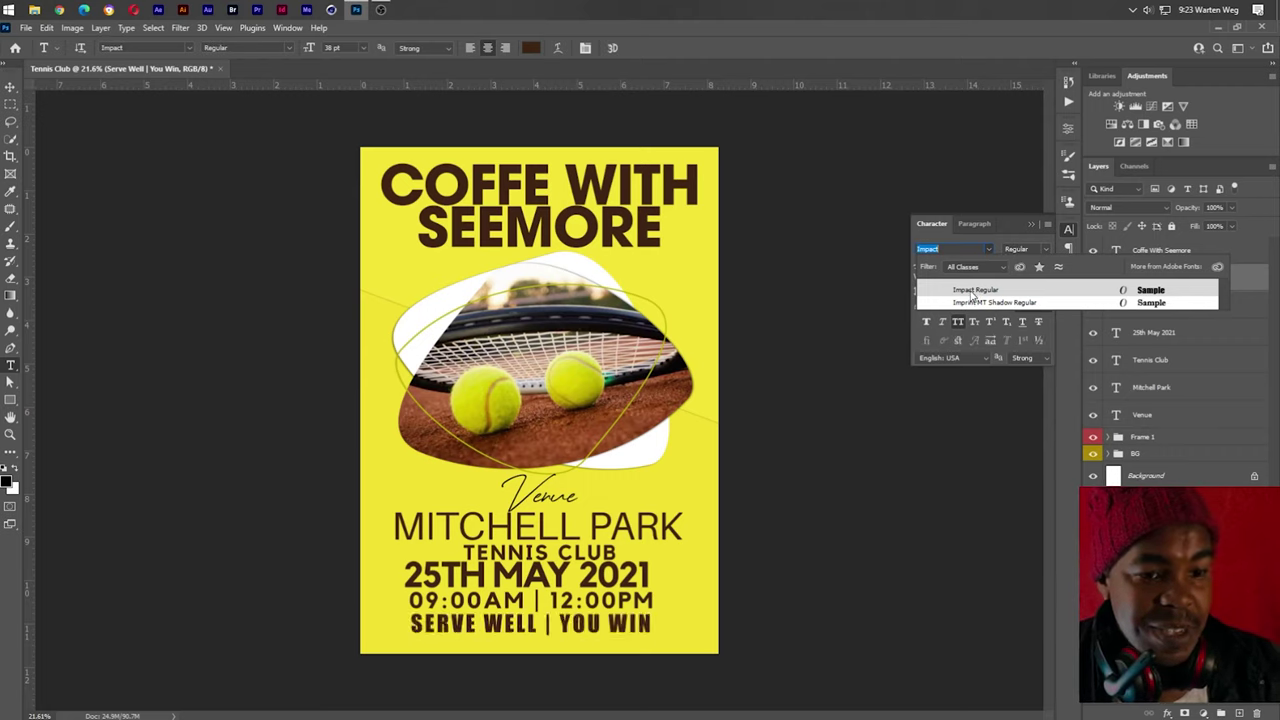
{"action": "left_click", "coordinate": [972, 290]}
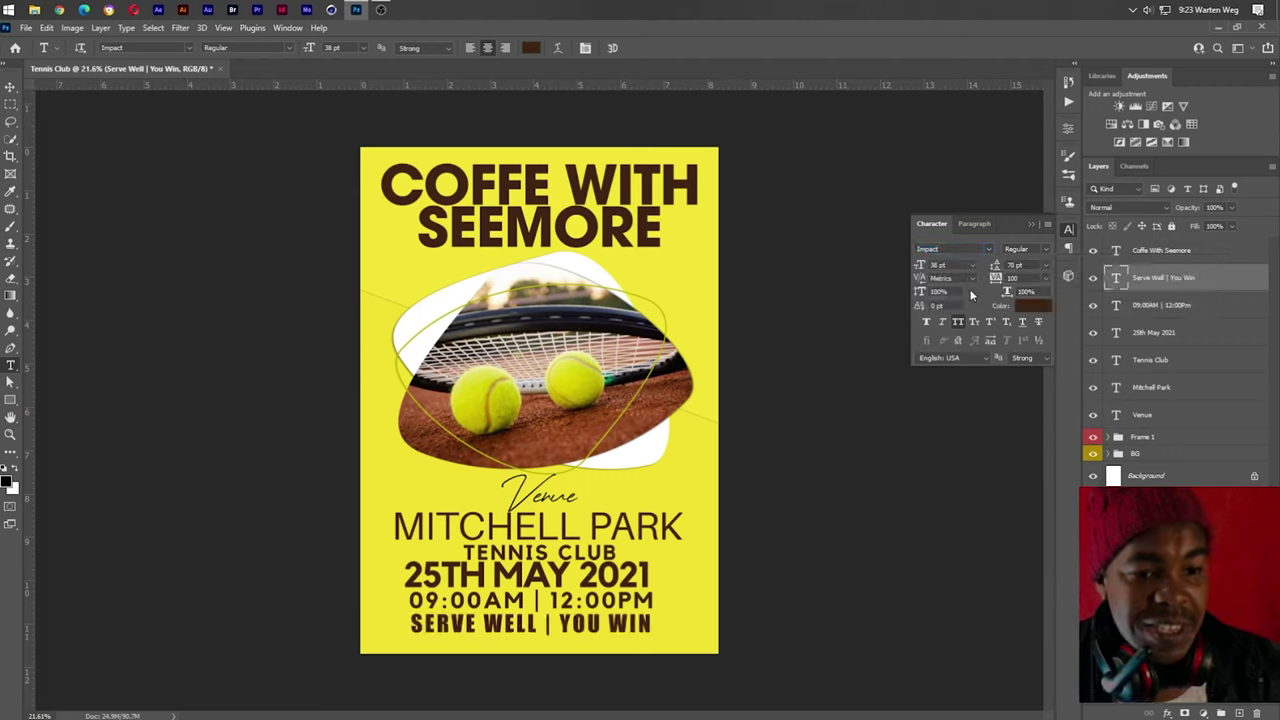
{"action": "left_click", "coordinate": [1046, 286]}
{"action": "left_click", "coordinate": [1020, 318]}
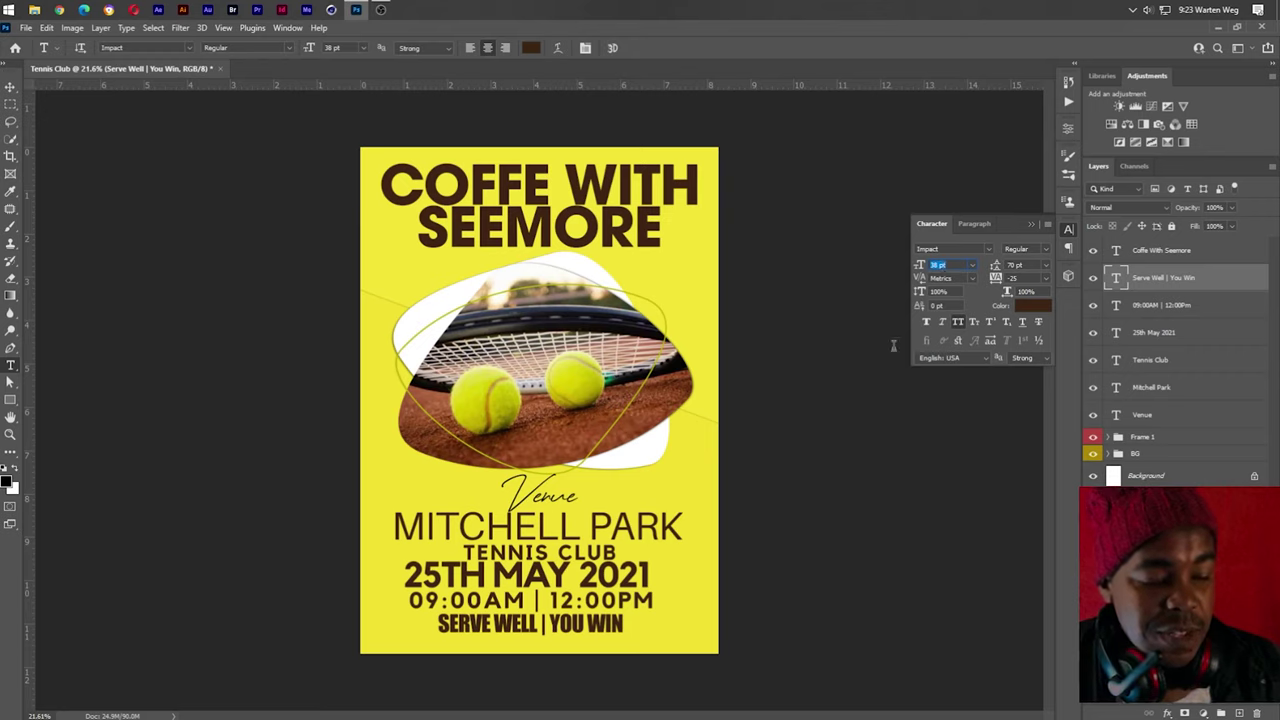
{"action": "left_click", "coordinate": [952, 264]}
{"action": "type", "text": "40"}
{"action": "key", "text": "Return"}
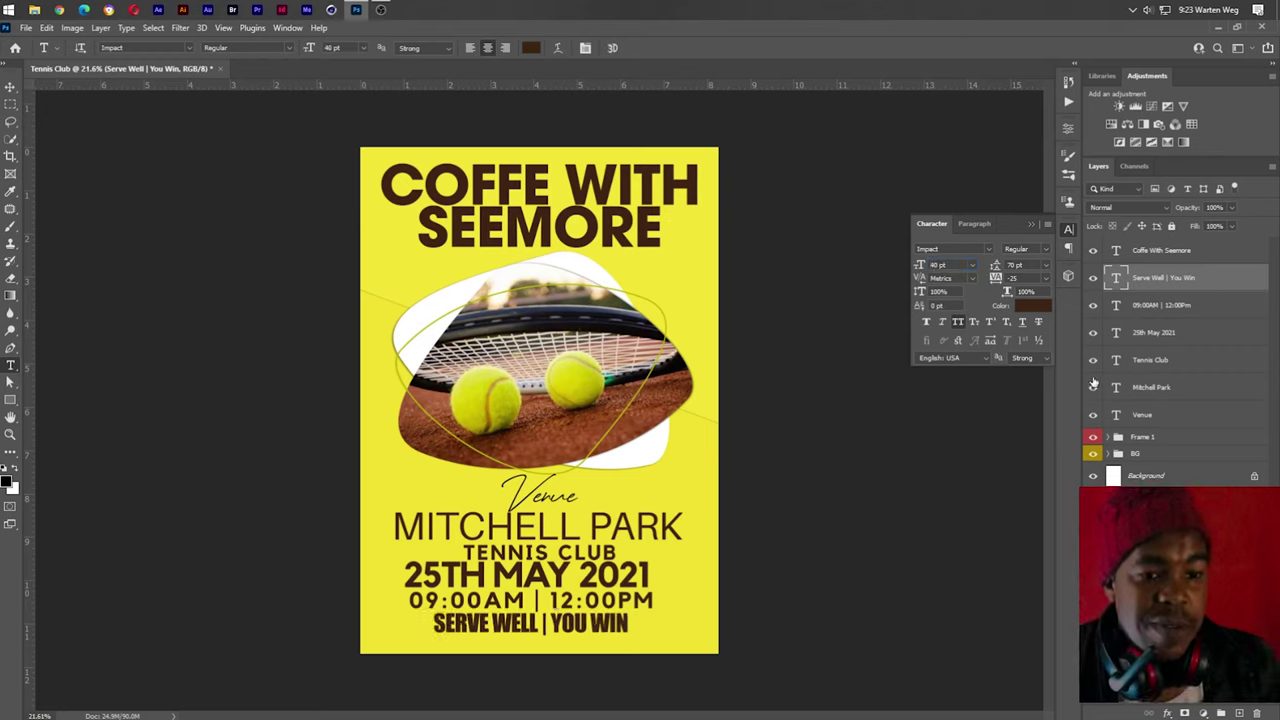
Scale Frame 1 to about 87%, shift it up-left and tilt it 2.6°
{"action": "left_click", "coordinate": [1142, 440]}
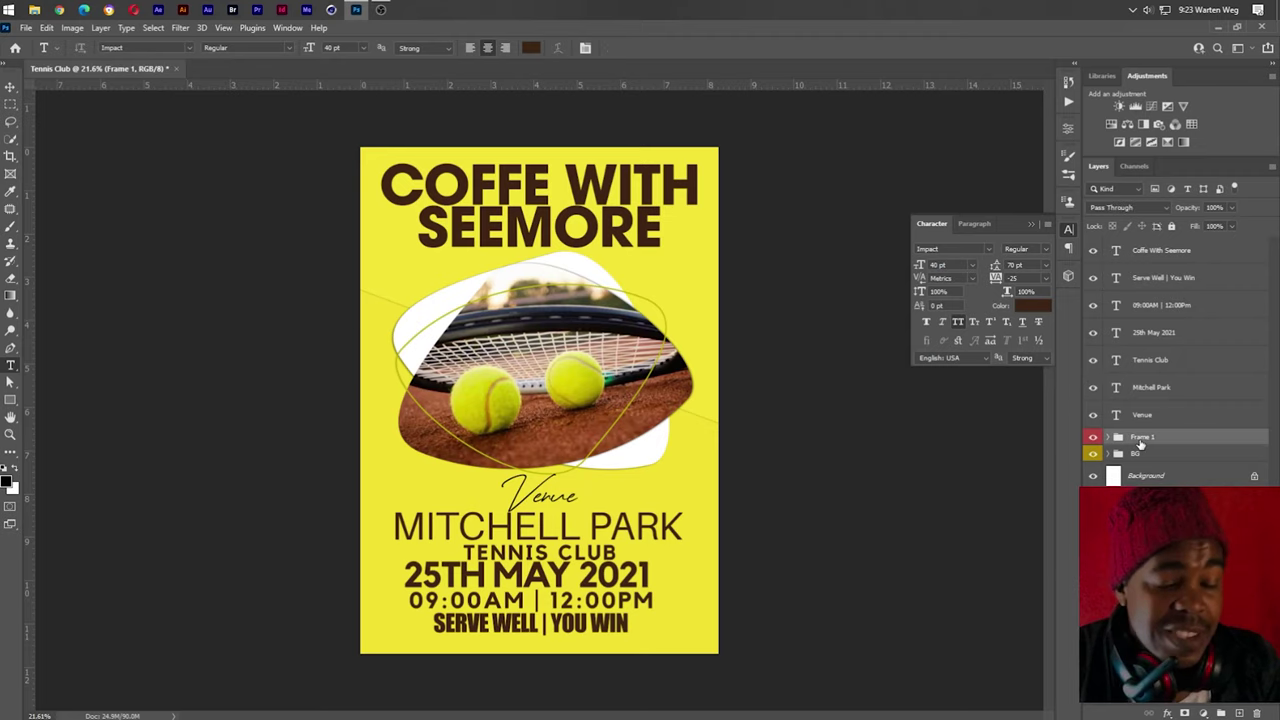
{"action": "key", "text": "ctrl+t"}
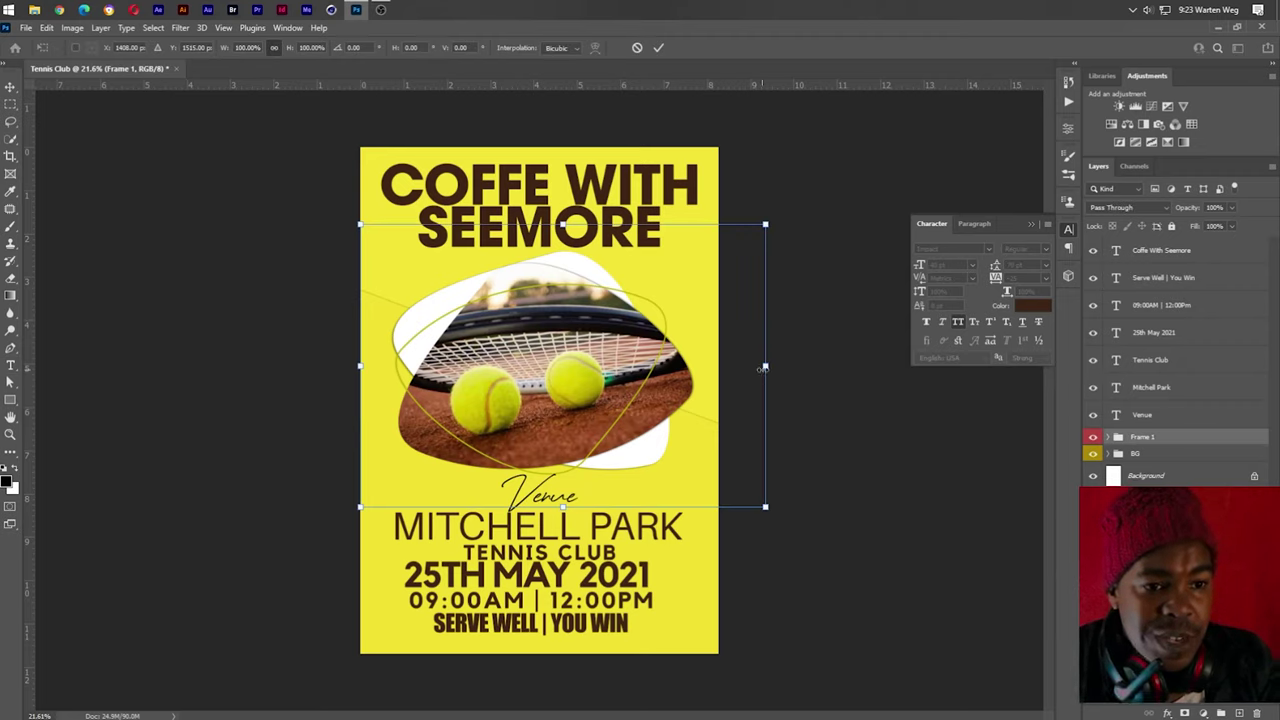
{"action": "left_click_drag", "start_coordinate": [765, 366], "coordinate": [739, 370]}
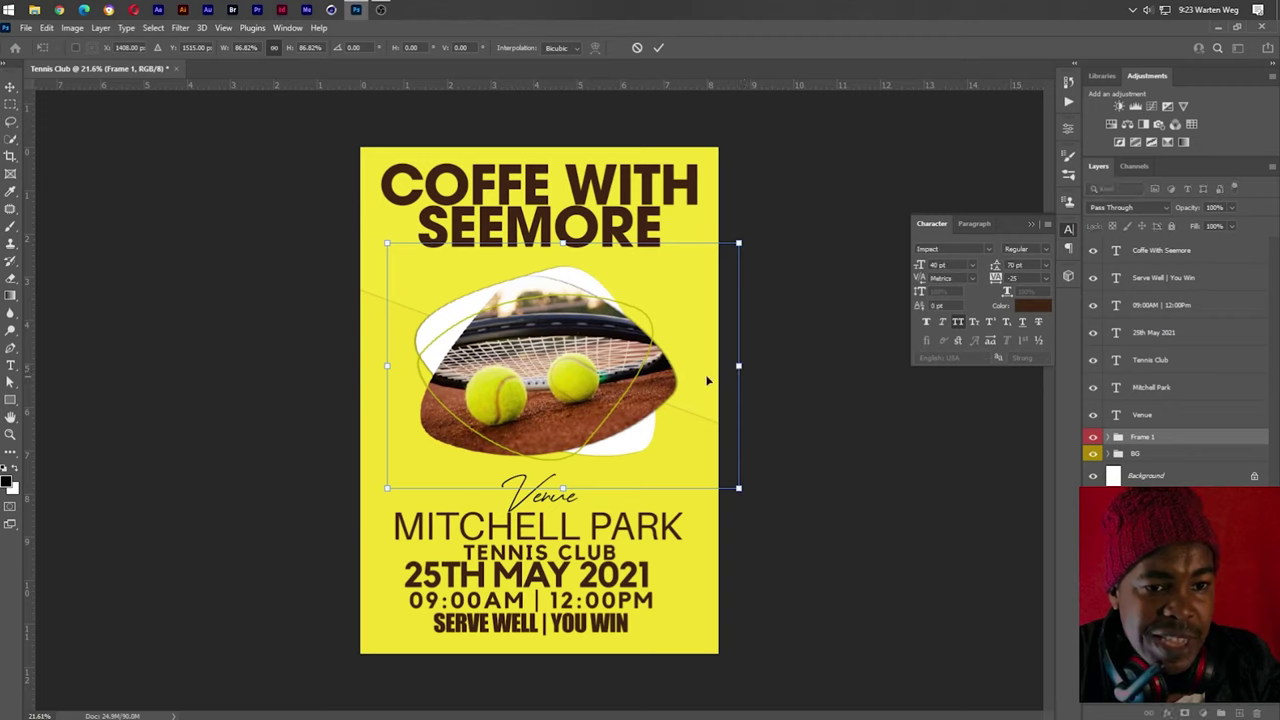
{"action": "left_click_drag", "start_coordinate": [607, 392], "coordinate": [607, 379]}
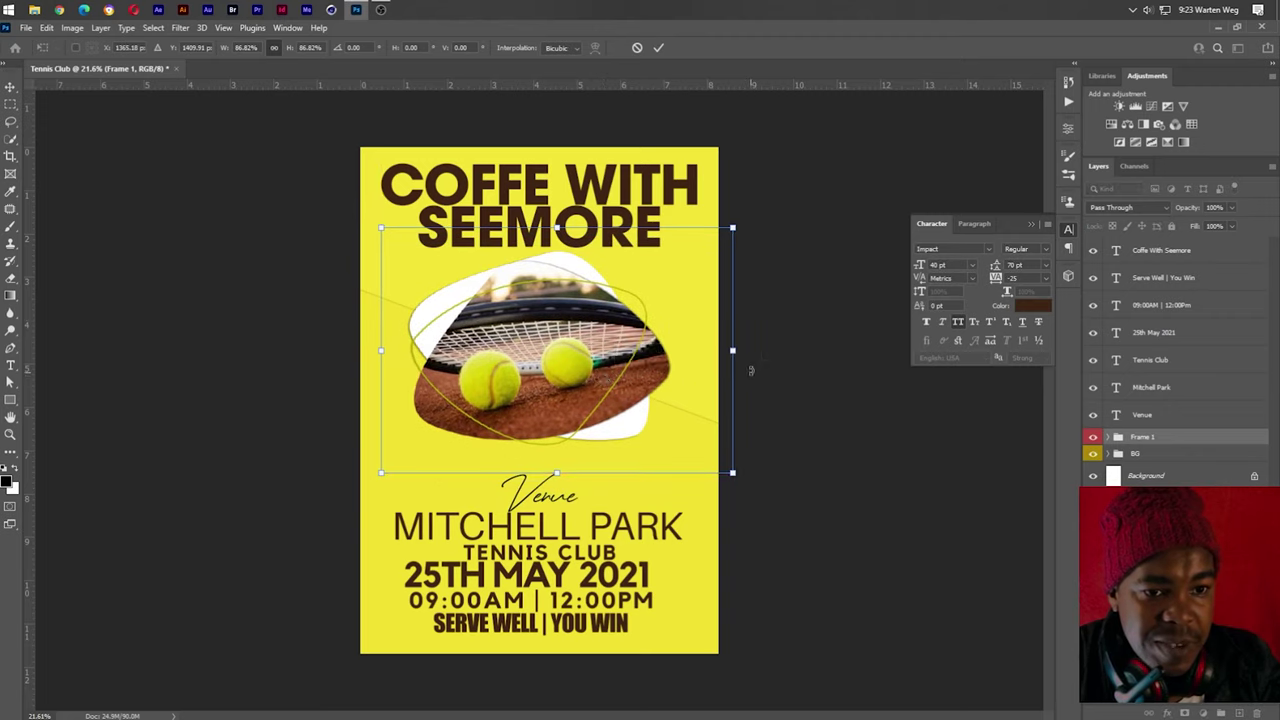
{"action": "left_click_drag", "start_coordinate": [751, 370], "coordinate": [750, 381]}
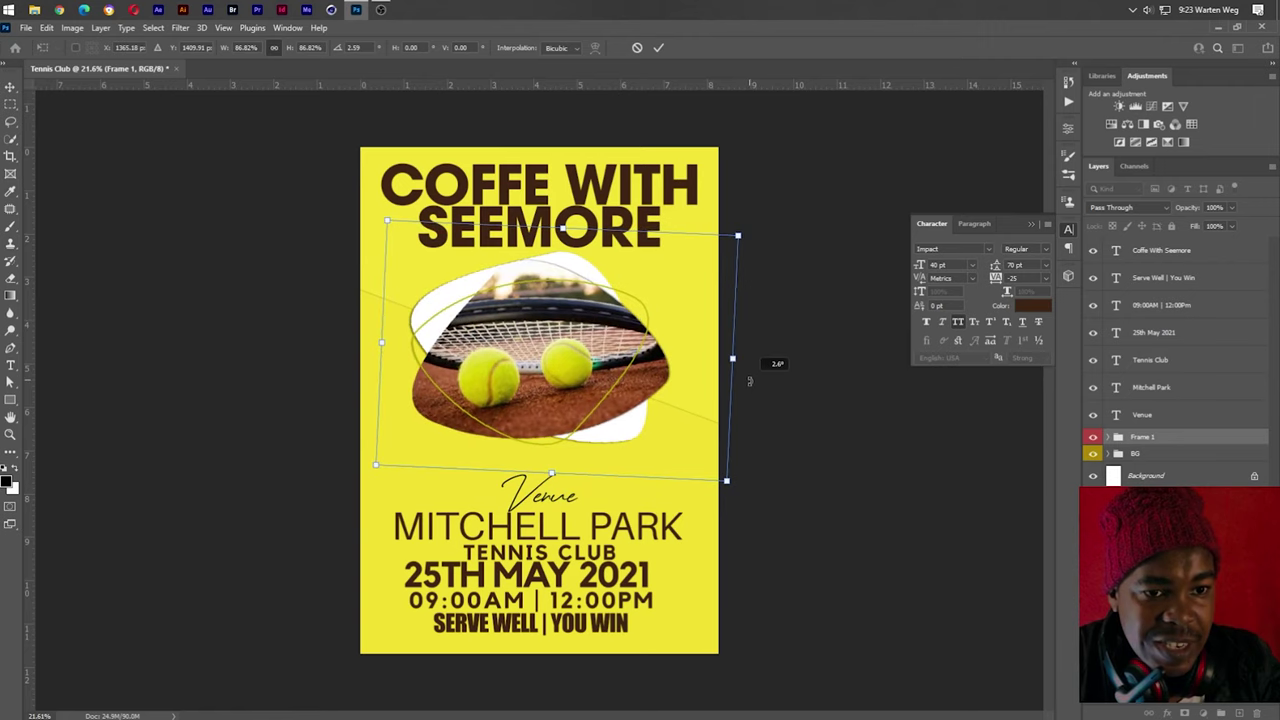
{"action": "key", "text": "Return"}
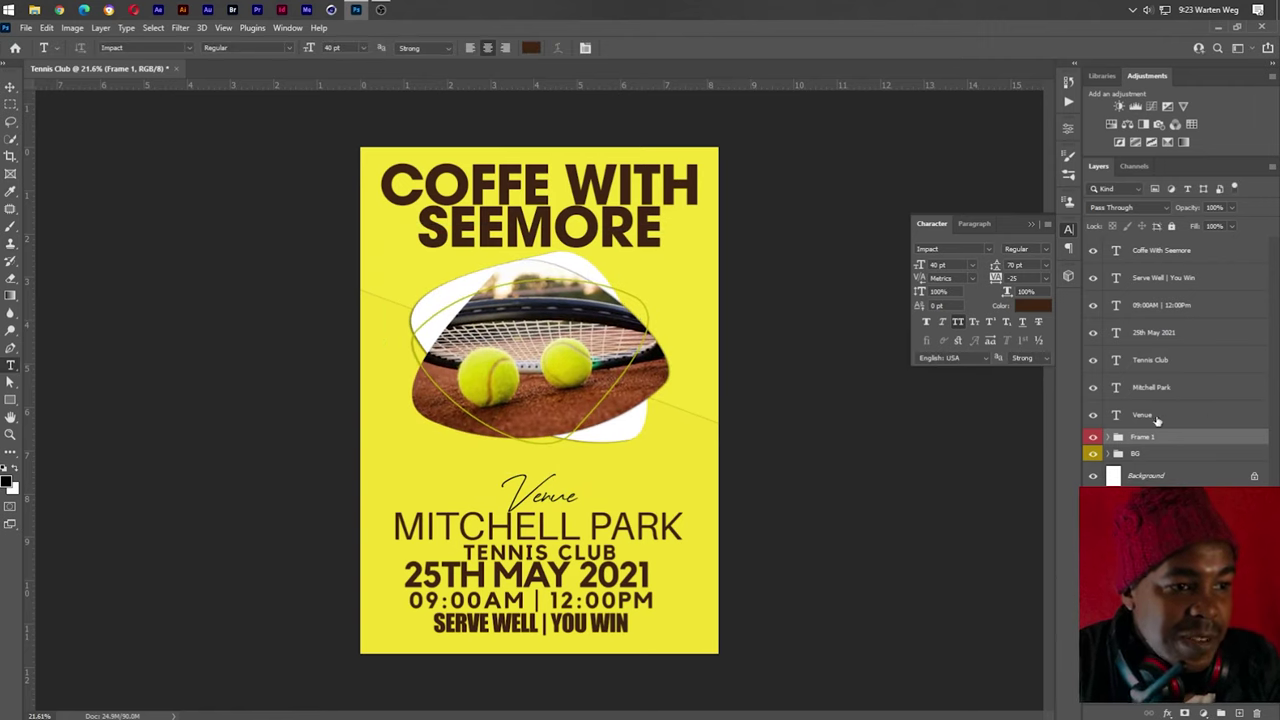
Move the Venue-to-slogan text layers up and start a new text layer below them
{"action": "left_click", "coordinate": [1157, 416]}
{"action": "left_click", "coordinate": [1157, 277], "text": "shift"}
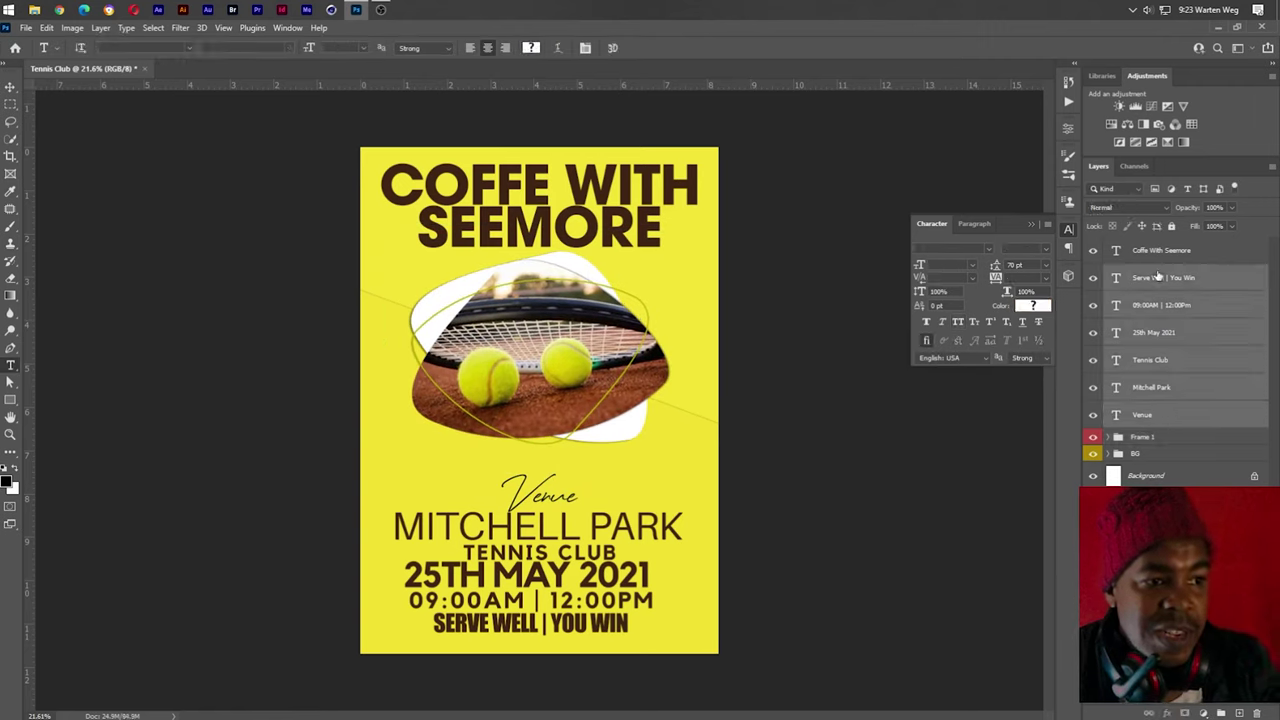
{"action": "key", "text": "ctrl+shift+Up"}
{"action": "key", "text": "ctrl+shift+Up"}
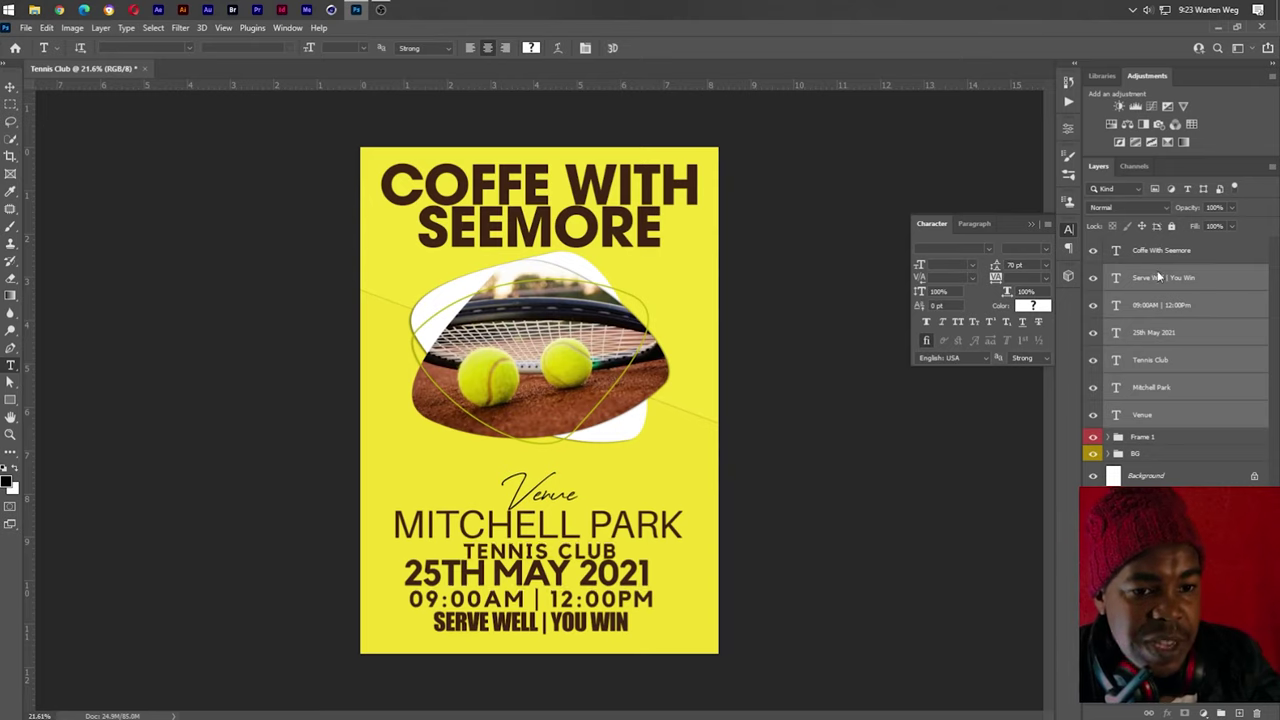
{"action": "key", "text": "ctrl+shift+Up"}
{"action": "key", "text": "ctrl+shift+Up"}
{"action": "key", "text": "ctrl+shift+Up"}
{"action": "key", "text": "ctrl+shift+Up"}
{"action": "key", "text": "ctrl+shift+Up"}
{"action": "key", "text": "ctrl+shift+Up"}
{"action": "key", "text": "ctrl+shift+Up"}
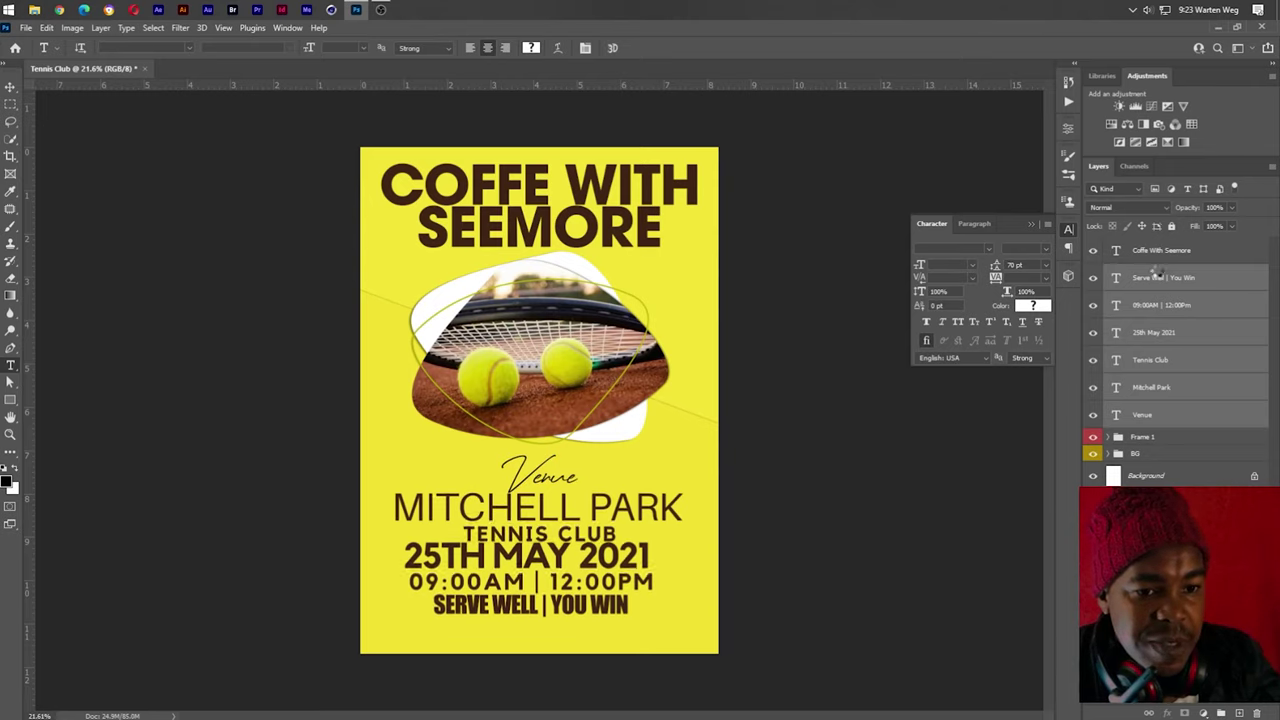
{"action": "key", "text": "ctrl+shift+Up"}
{"action": "key", "text": "ctrl+shift+Up"}
{"action": "key", "text": "ctrl+shift+Up"}
{"action": "key", "text": "ctrl+shift+Up"}
{"action": "key", "text": "ctrl+shift+Up"}
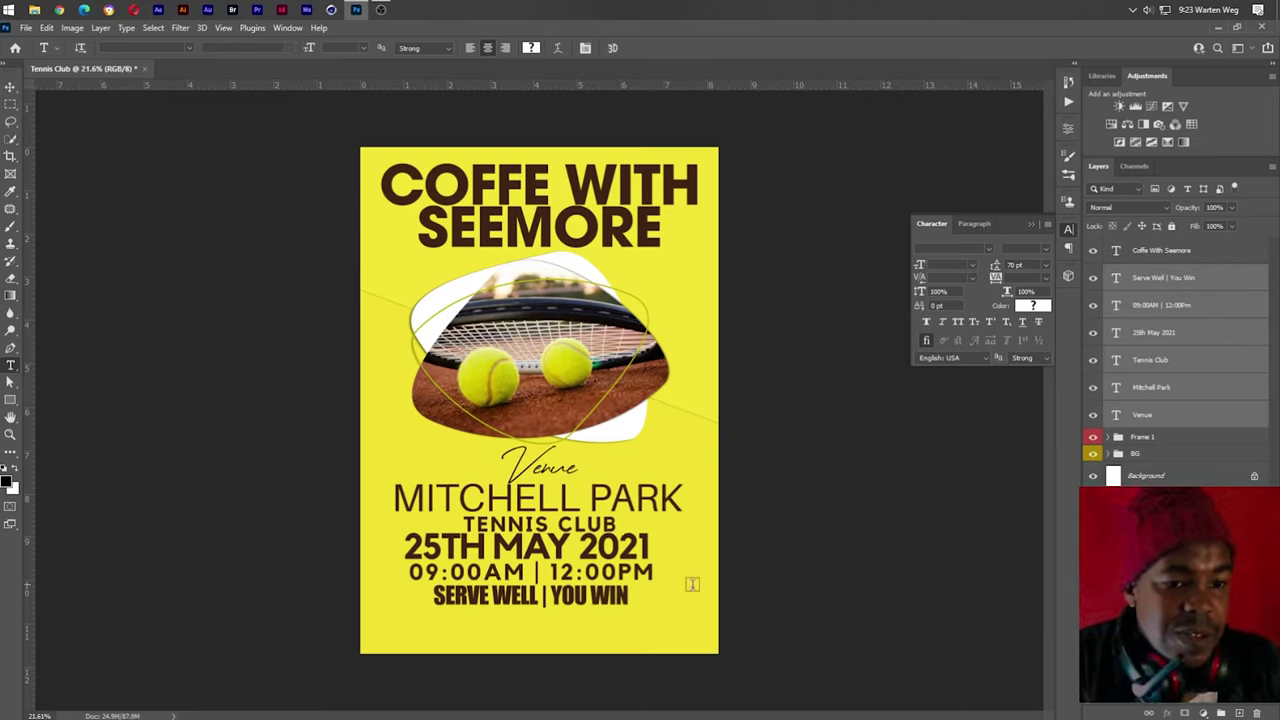
{"action": "left_click", "coordinate": [503, 625]}
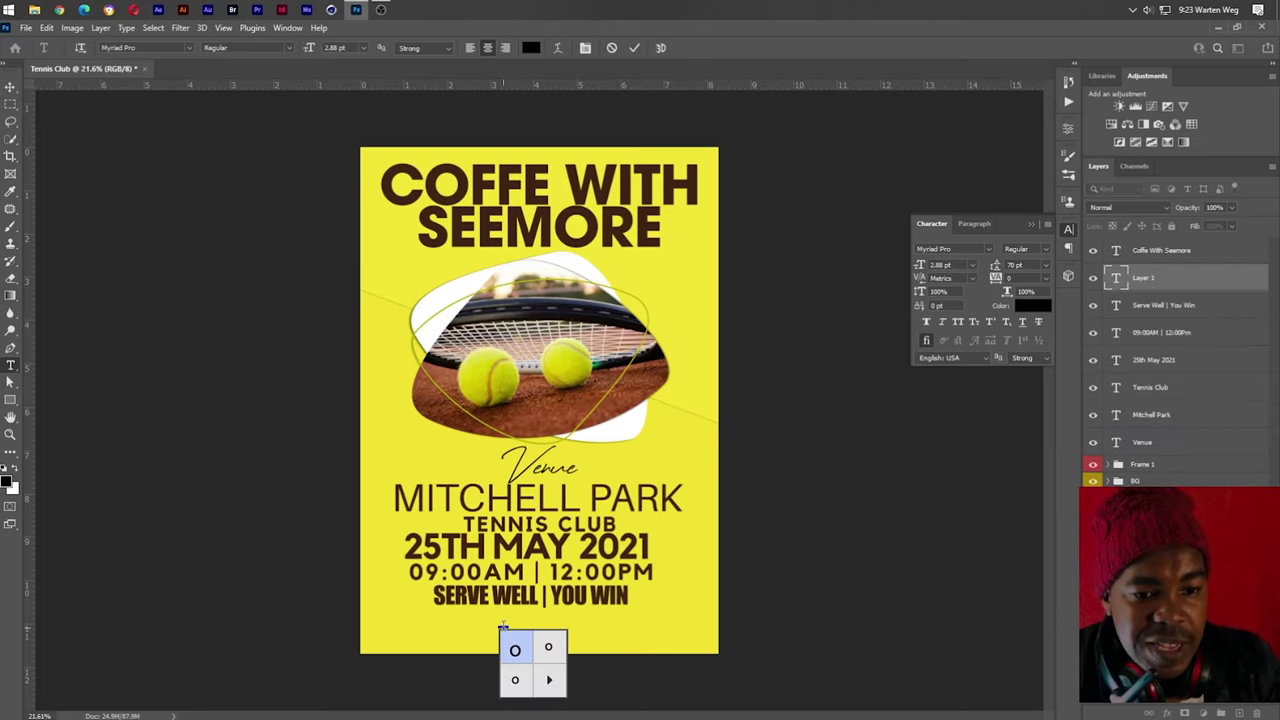
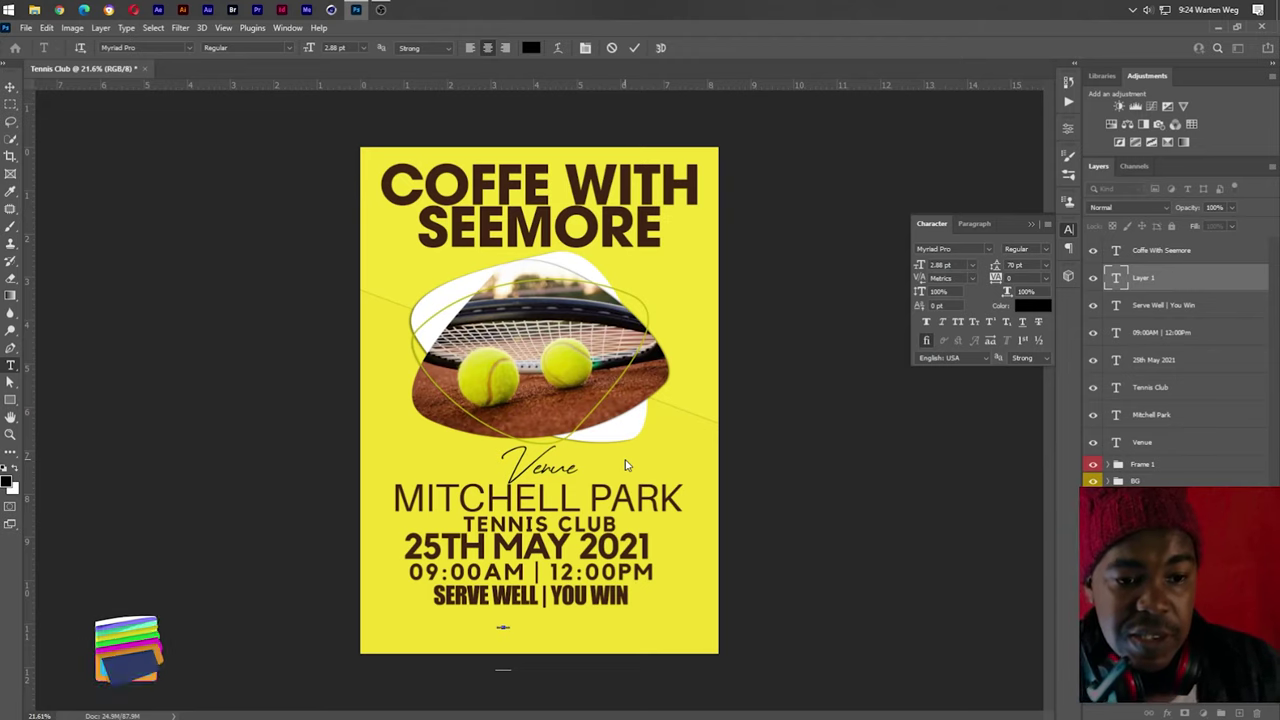
Set the credit text to Impact 23 pt in all caps with tighter 20 pt leading
{"action": "left_click", "coordinate": [634, 48]}
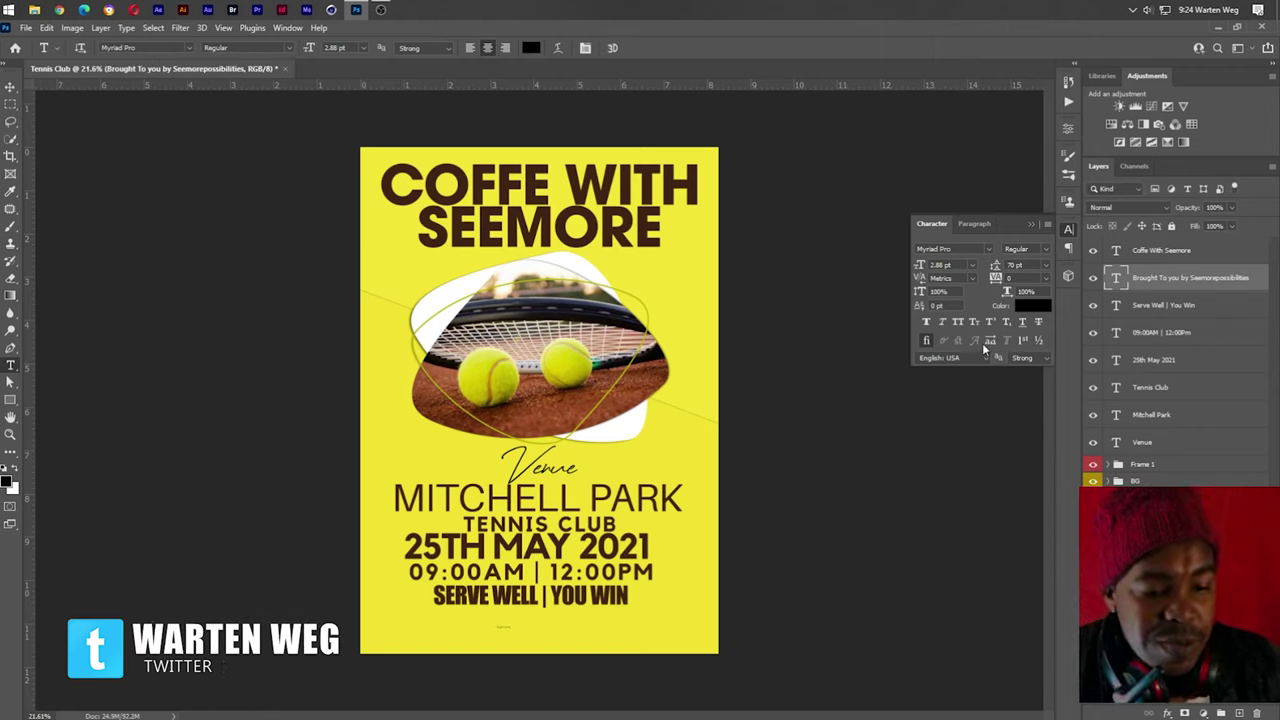
{"action": "left_click", "coordinate": [988, 250]}
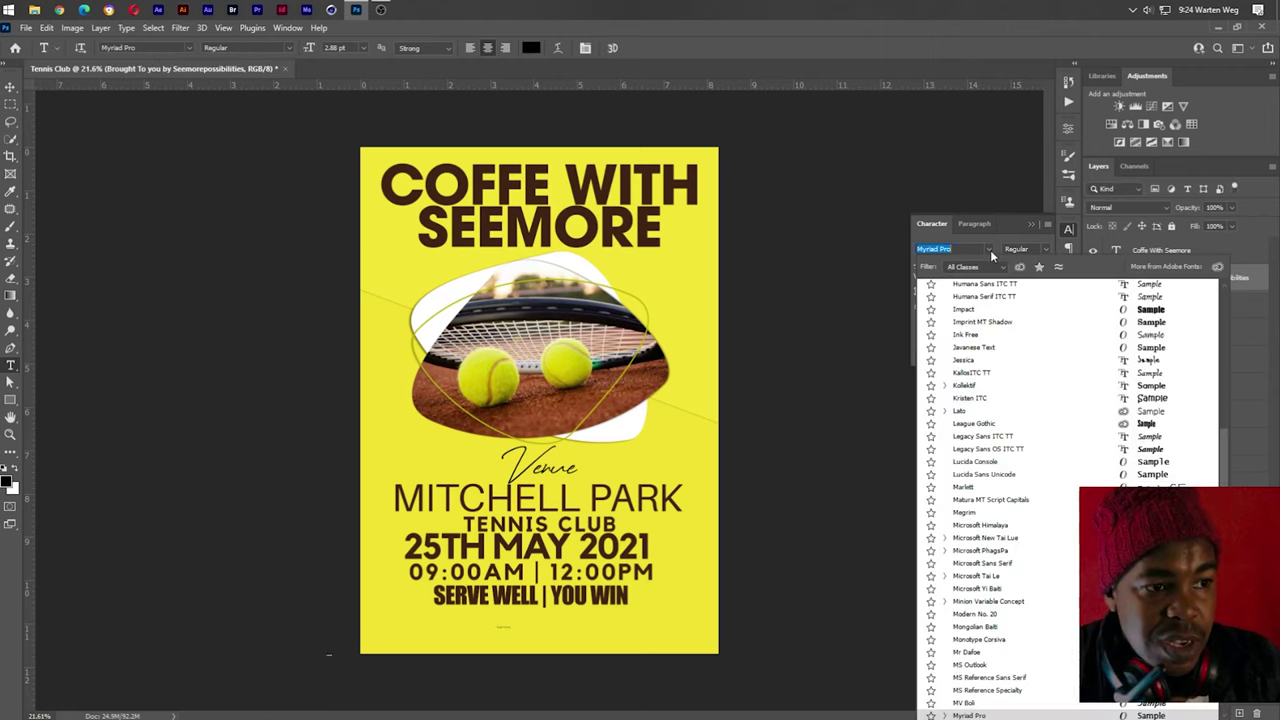
{"action": "left_click", "coordinate": [968, 313]}
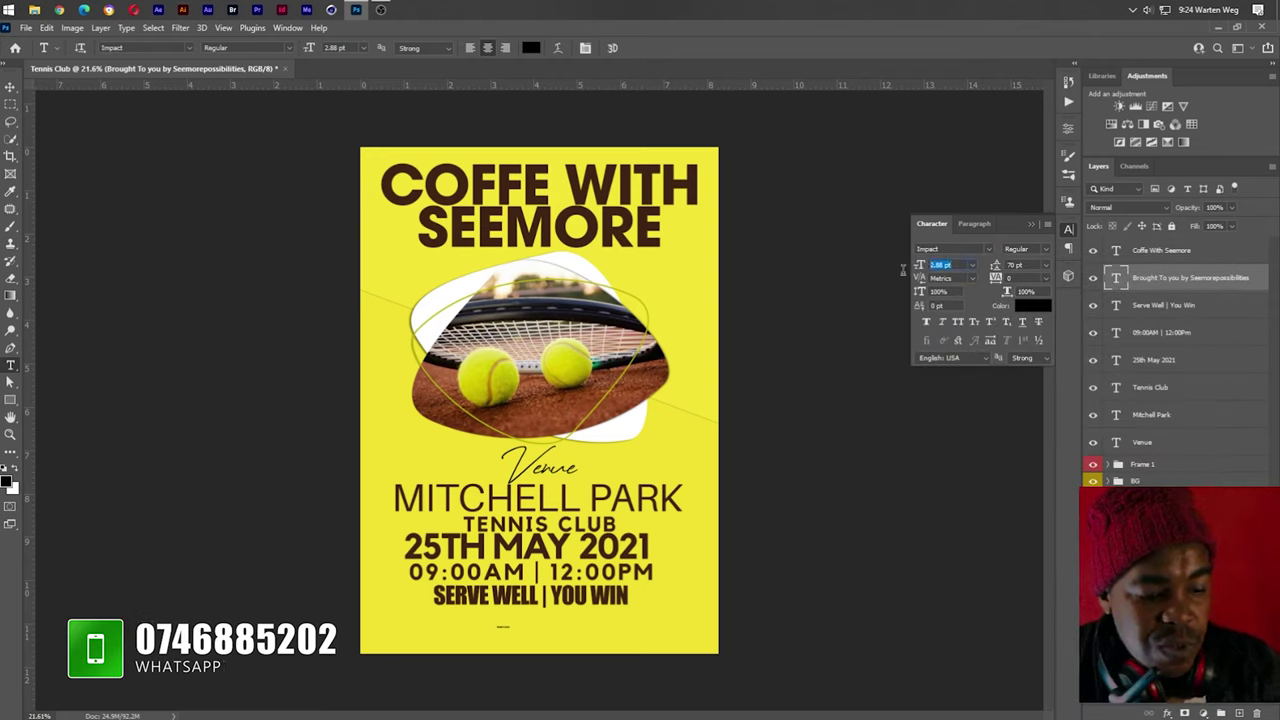
{"action": "type", "text": "23"}
{"action": "key", "text": "Return"}
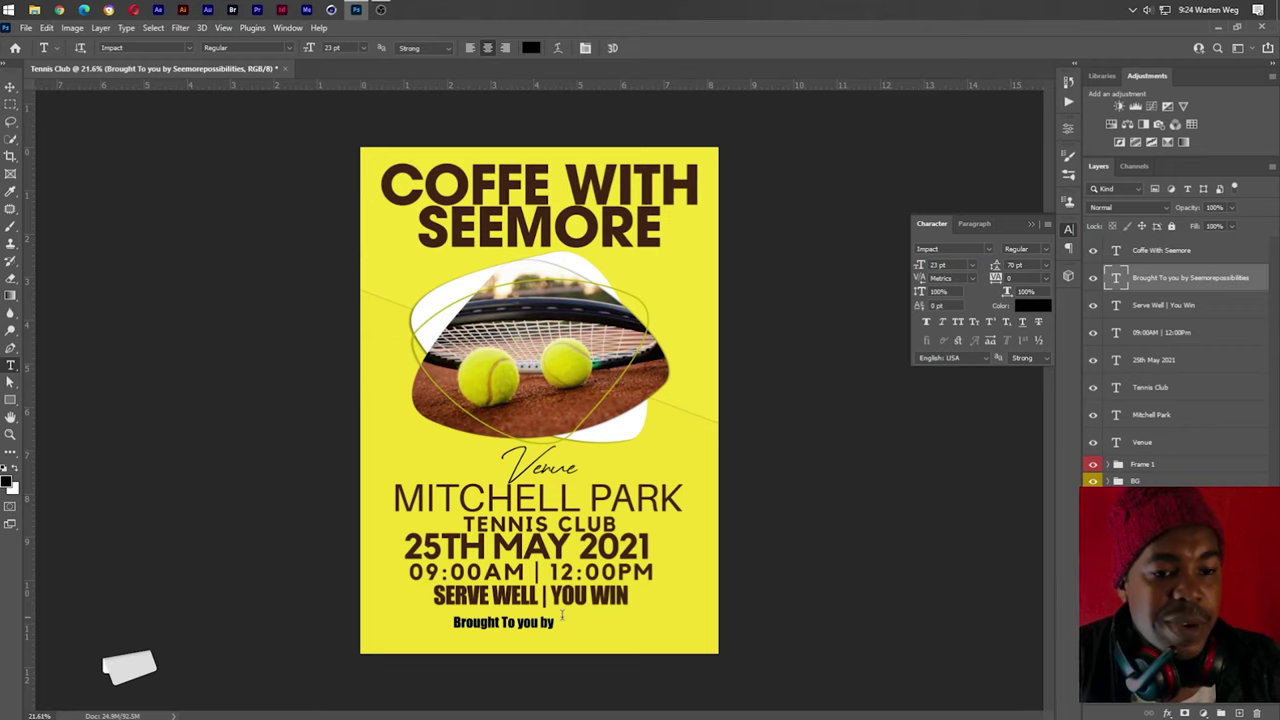
{"action": "left_click", "coordinate": [958, 322]}
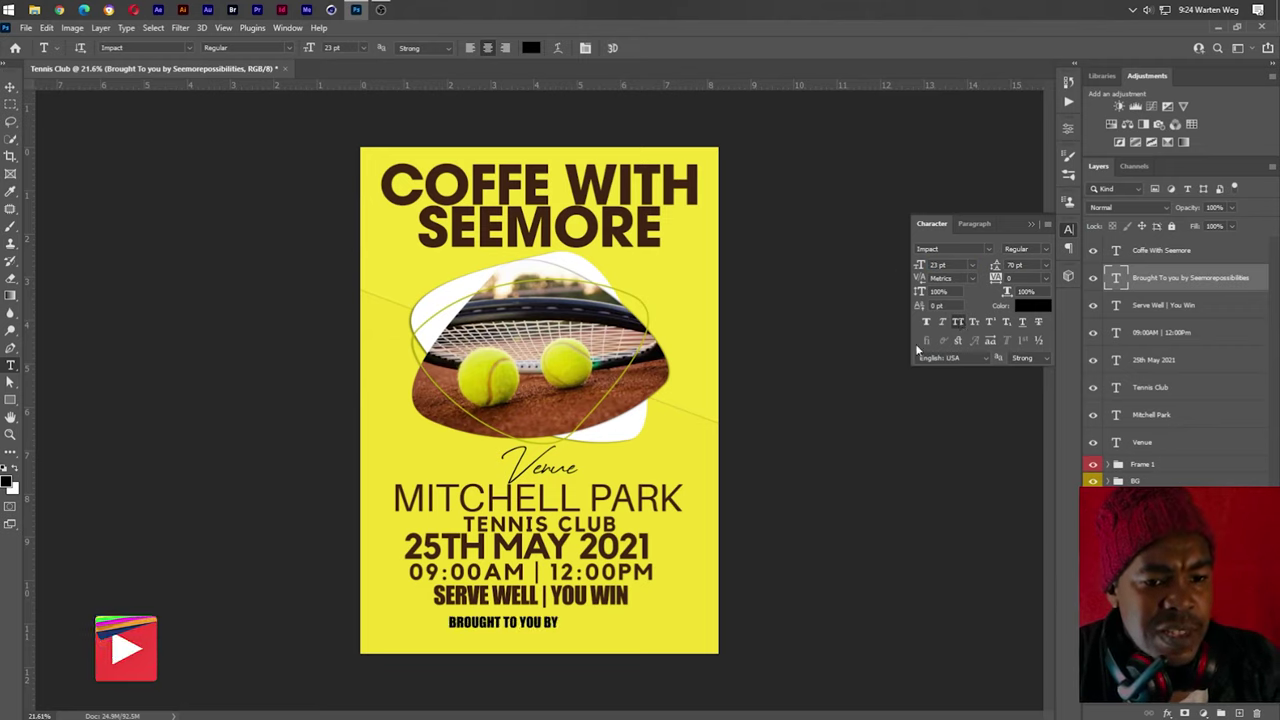
{"action": "left_click", "coordinate": [995, 265]}
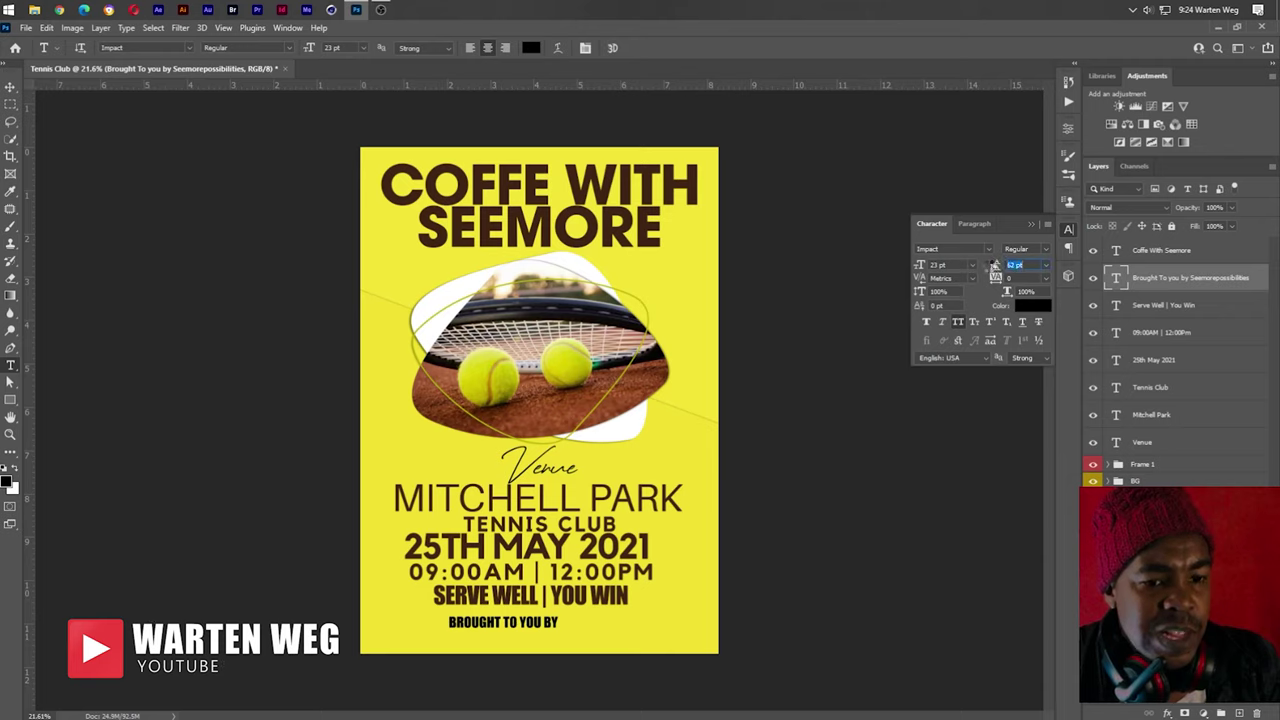
{"action": "type", "text": "34"}
{"action": "key", "text": "Return"}
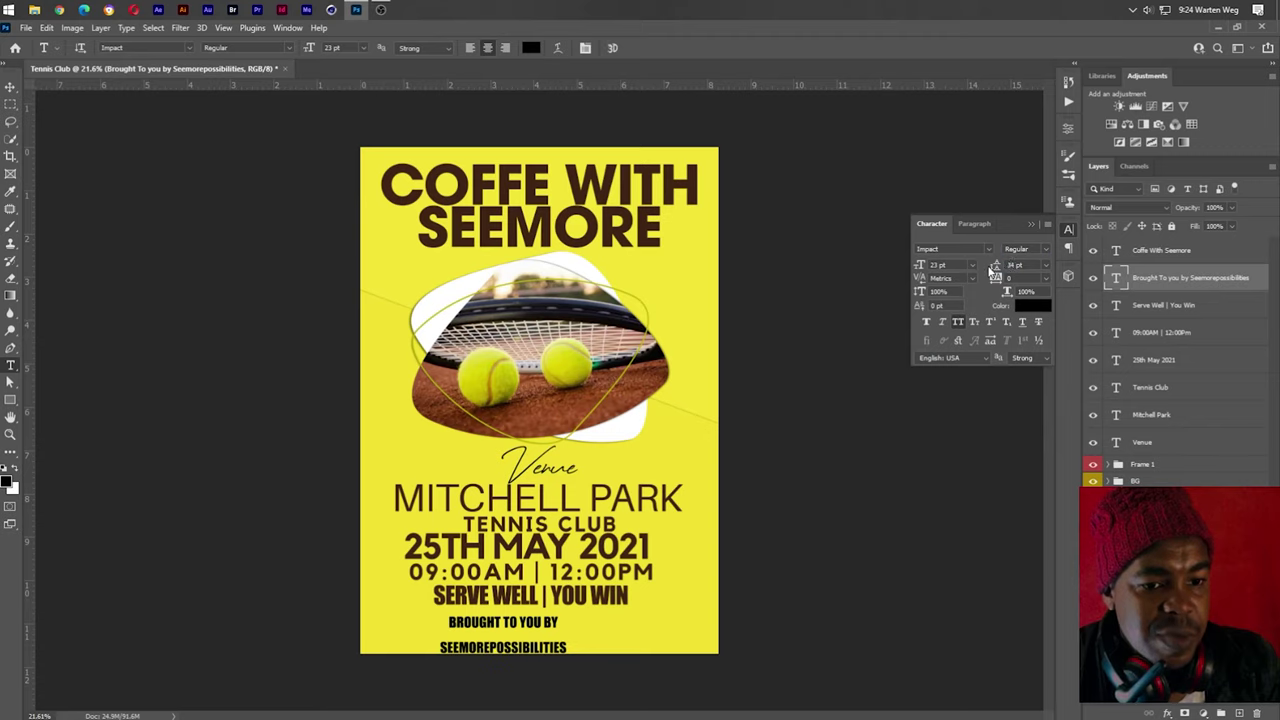
{"action": "left_click_drag", "start_coordinate": [990, 270], "coordinate": [988, 266]}
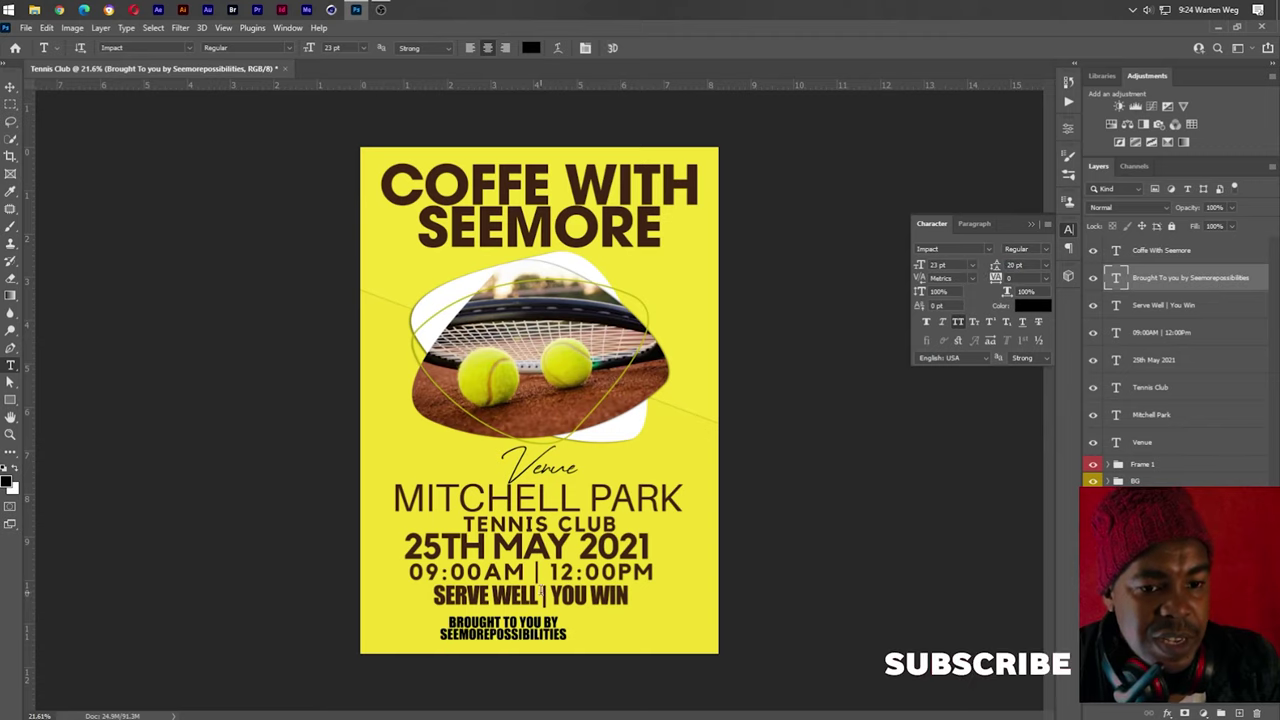
Shrink 'BROUGHT TO YOU BY' to 13 pt and move the credit block toward the bottom centre
{"action": "left_click_drag", "start_coordinate": [446, 622], "coordinate": [557, 618]}
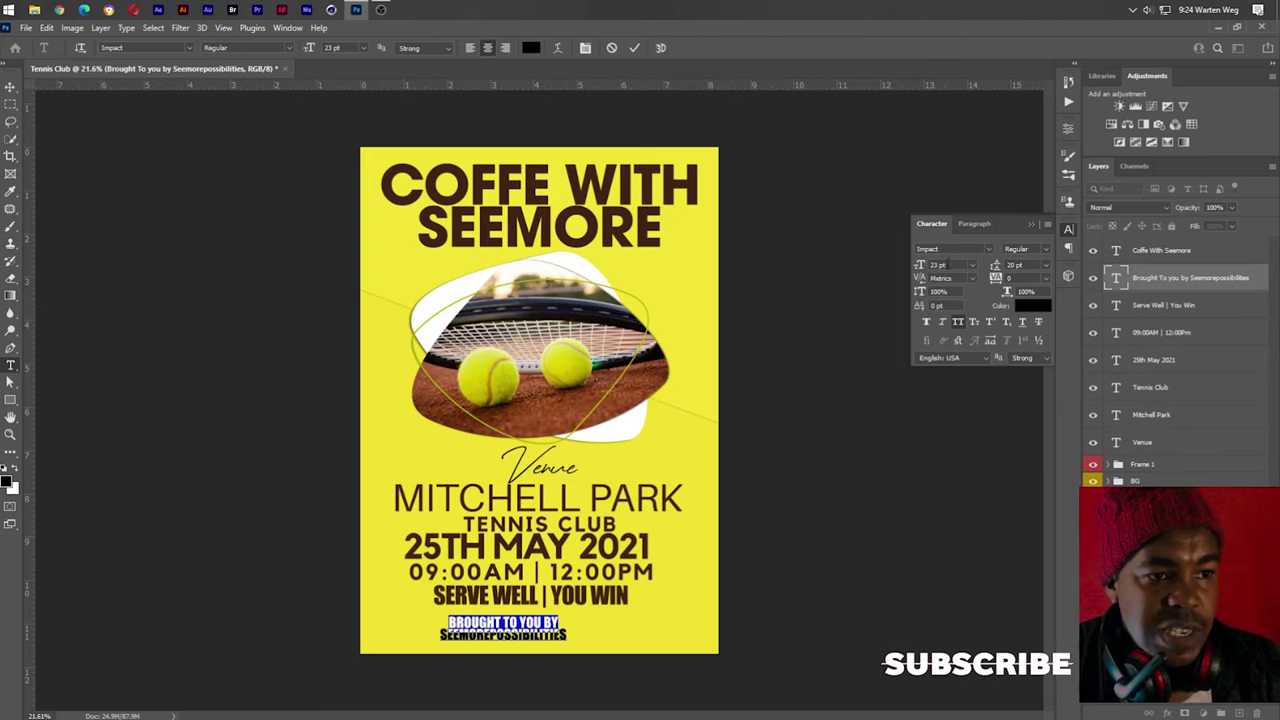
{"action": "left_click", "coordinate": [945, 265]}
{"action": "type", "text": "13"}
{"action": "key", "text": "Return"}
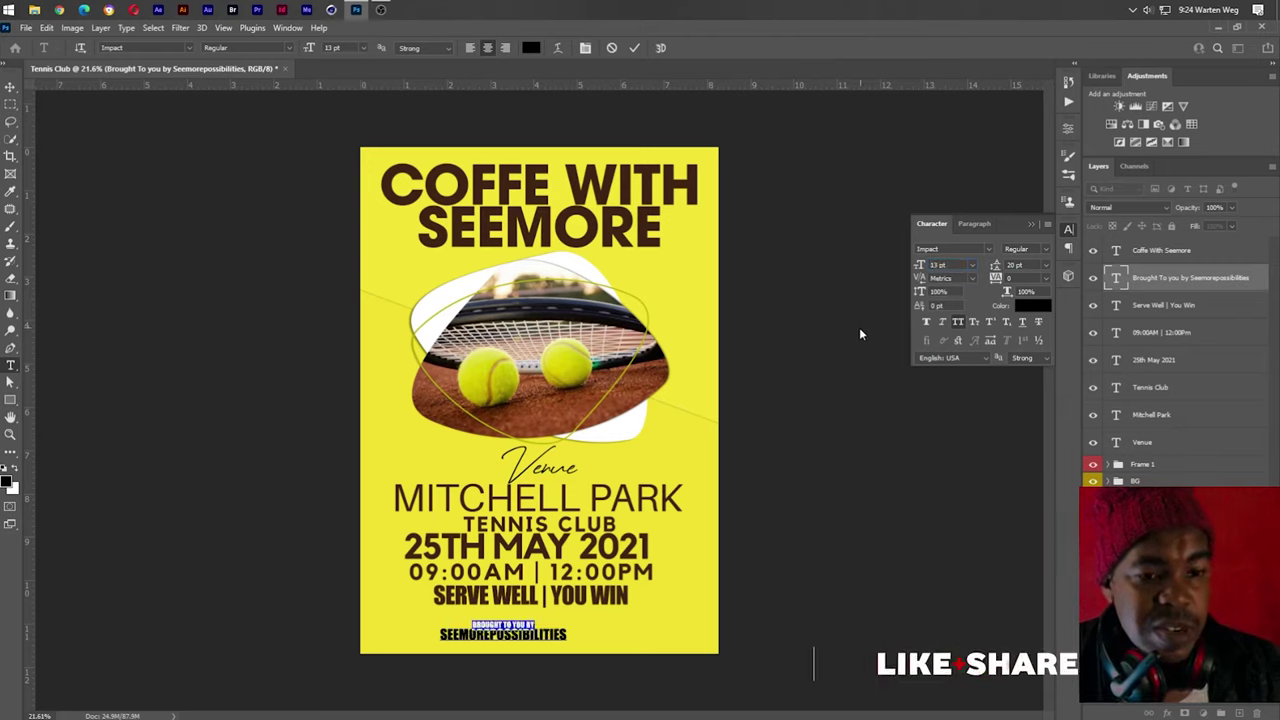
{"action": "left_click_drag", "start_coordinate": [604, 632], "coordinate": [640, 646]}
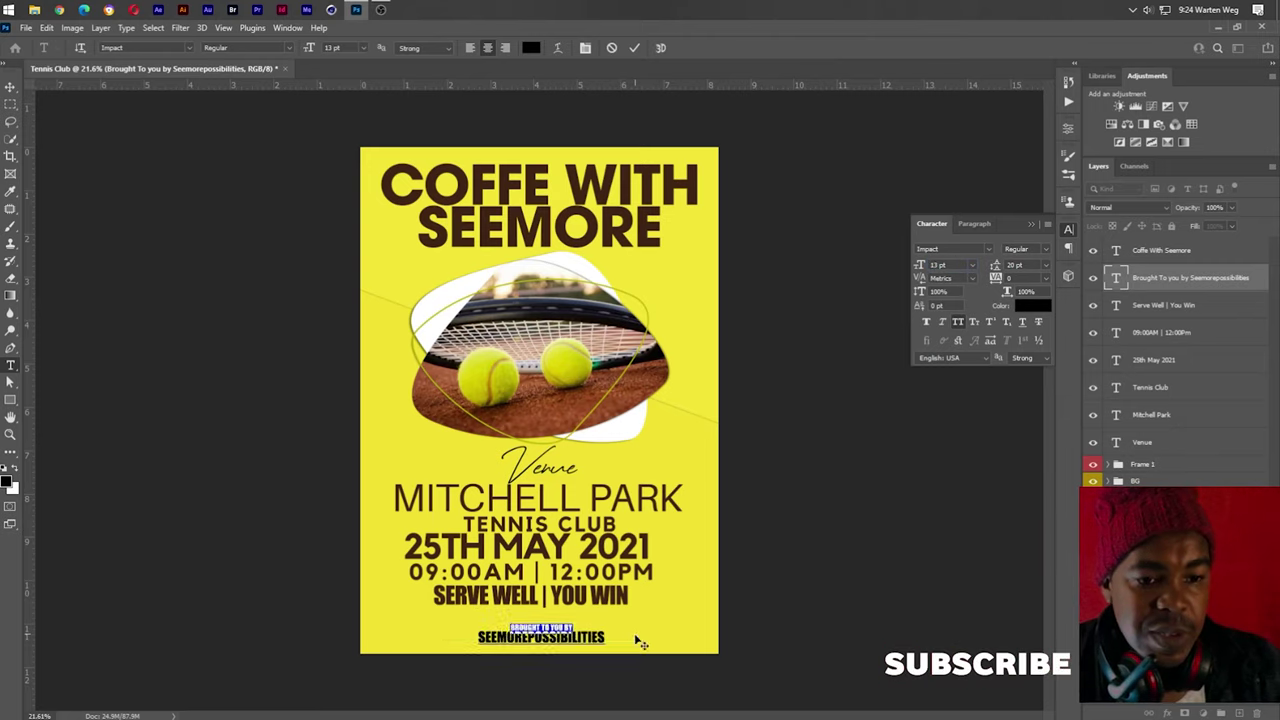
{"action": "key", "text": "ctrl+Return"}
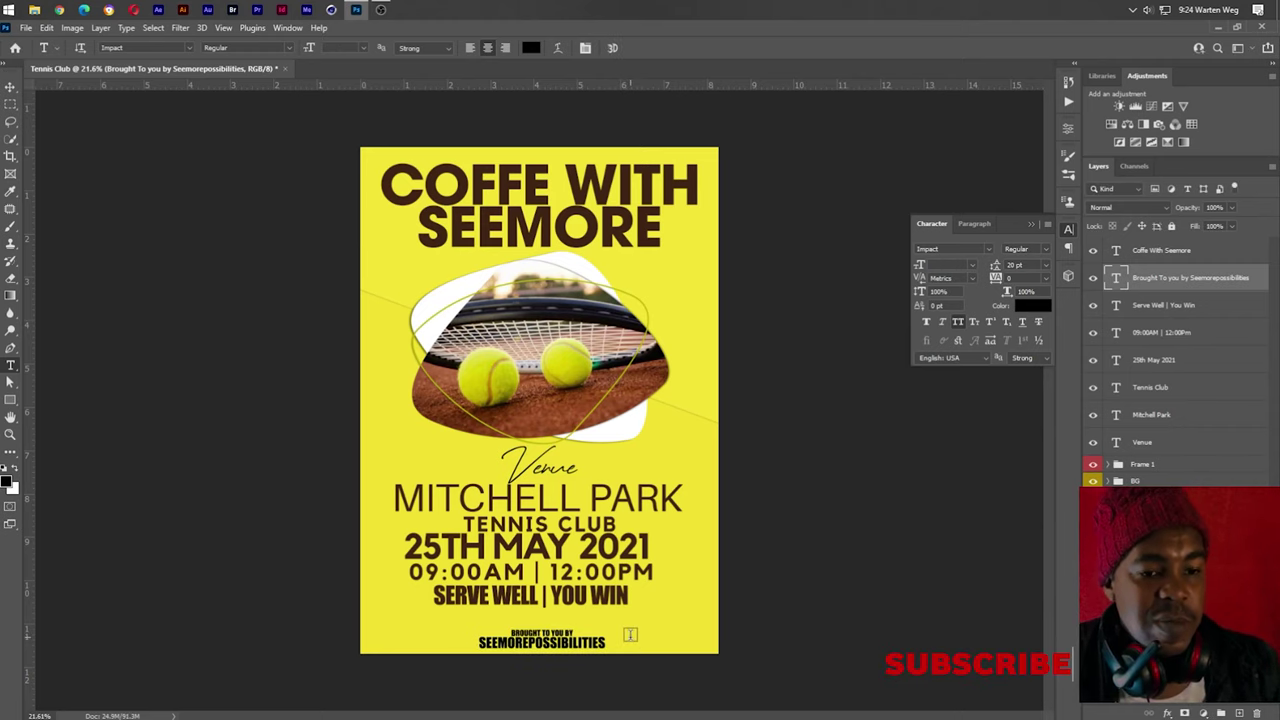
Recolour the credit text with the yellow sampled from a tennis ball in the photo
{"action": "scroll", "coordinate": [575, 670], "scroll_direction": "up", "scroll_amount": 1}
{"action": "scroll", "coordinate": [573, 670], "scroll_direction": "up", "scroll_amount": 1}
{"action": "scroll", "coordinate": [560, 662], "scroll_direction": "down", "scroll_amount": 2}
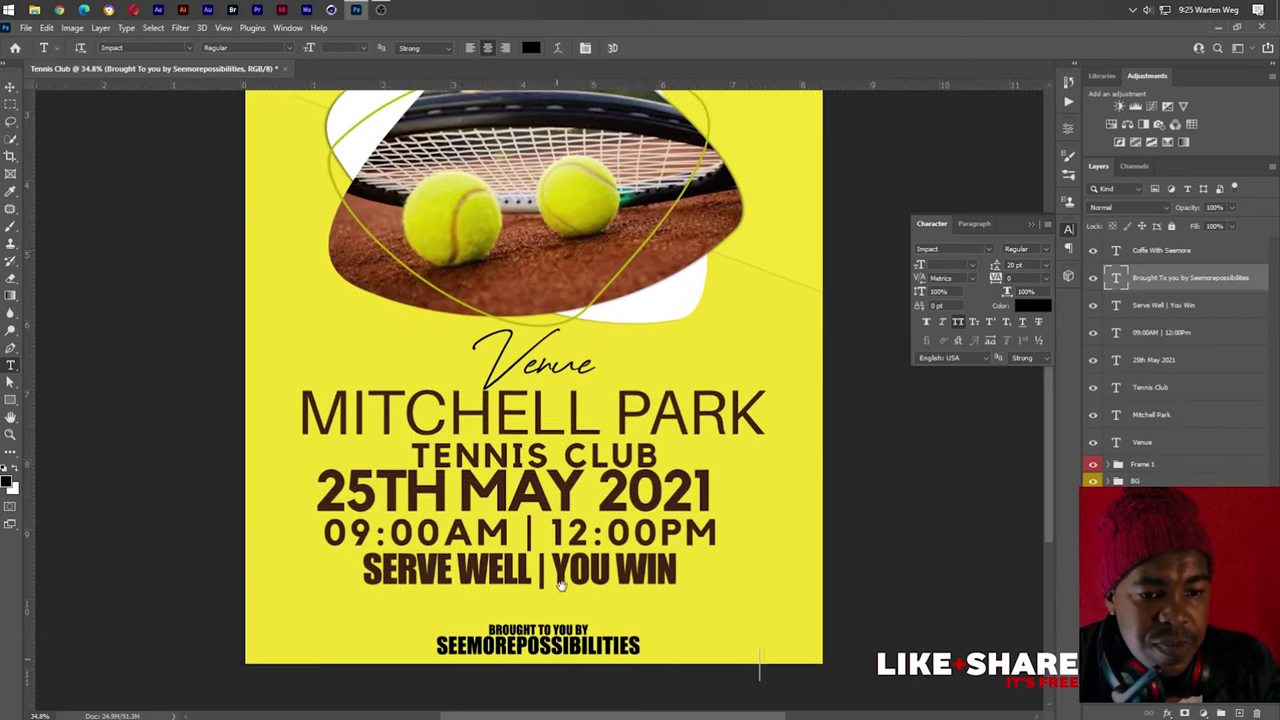
{"action": "left_click", "coordinate": [1030, 306]}
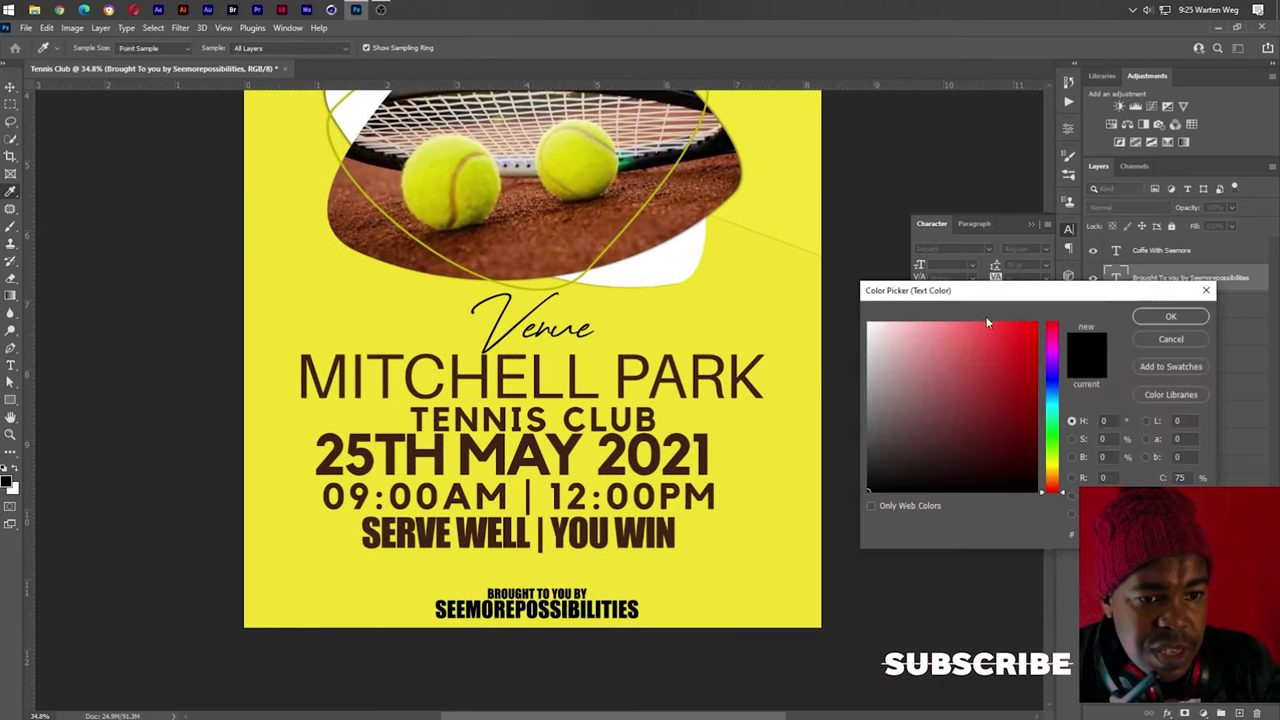
{"action": "mouse_move", "coordinate": [931, 448]}
{"action": "left_mouse_down"}
{"action": "mouse_move", "coordinate": [962, 469]}
{"action": "mouse_move", "coordinate": [990, 462]}
{"action": "left_mouse_up"}
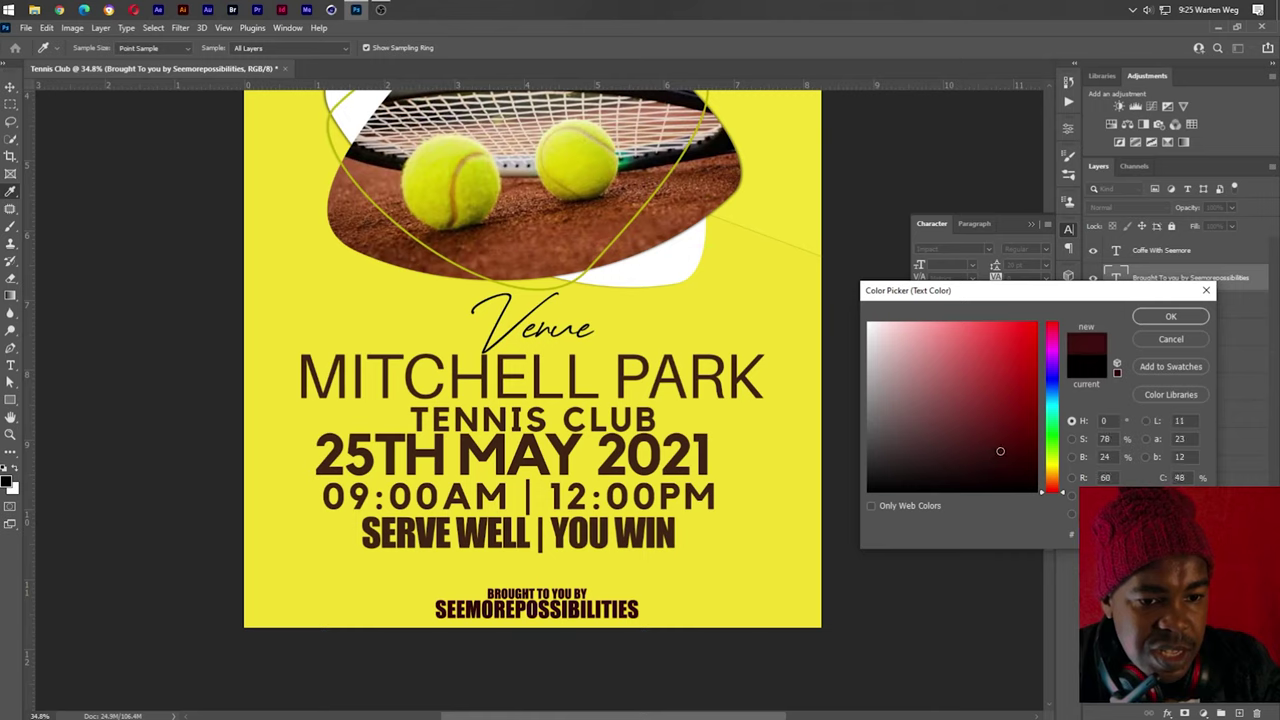
{"action": "left_click", "coordinate": [587, 175]}
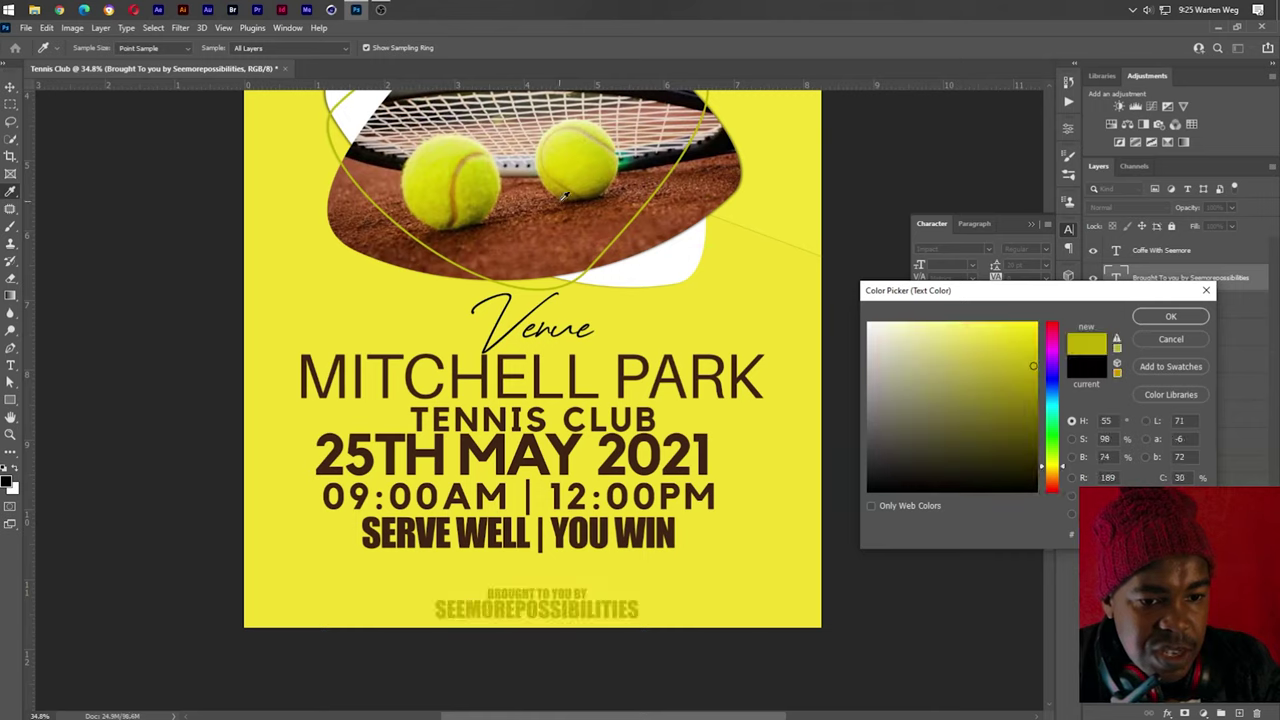
{"action": "left_click", "coordinate": [1171, 317]}
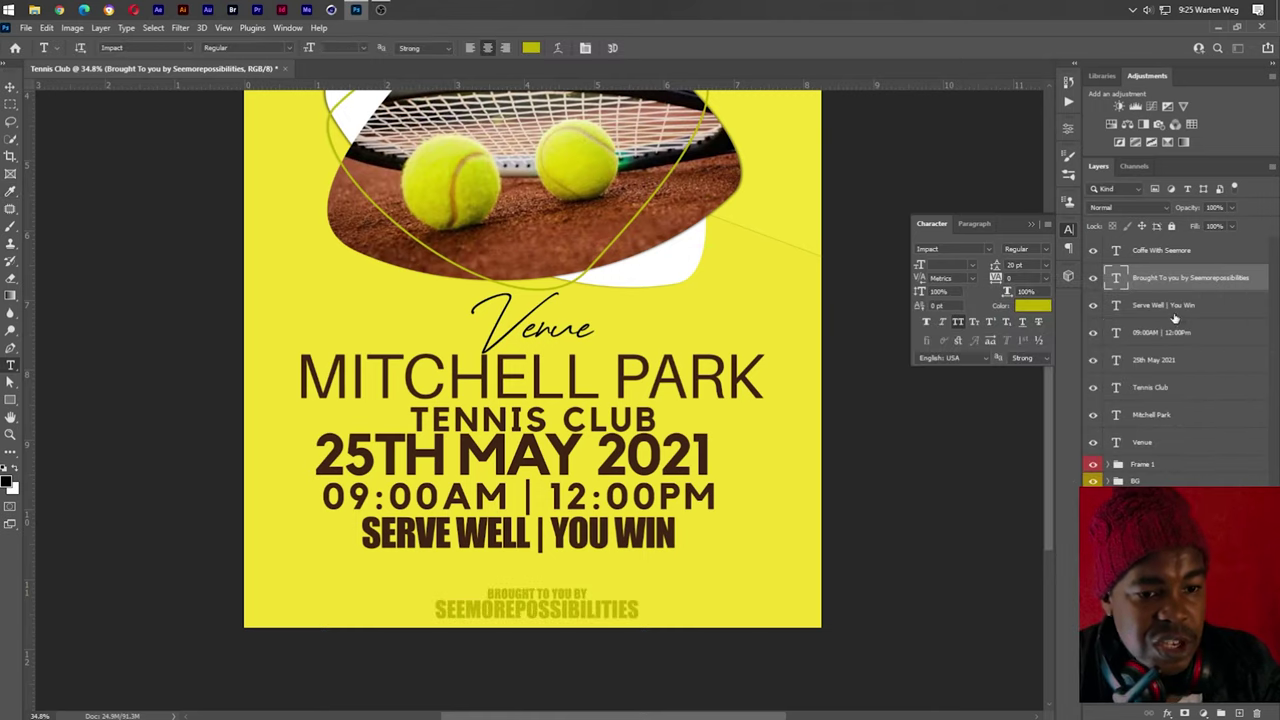
{"action": "left_click", "coordinate": [1184, 713]}
Add a drop shadow to the credit text with distance 5, spread 3, size 5, about 45% opacity
{"action": "left_click", "coordinate": [1187, 705]}
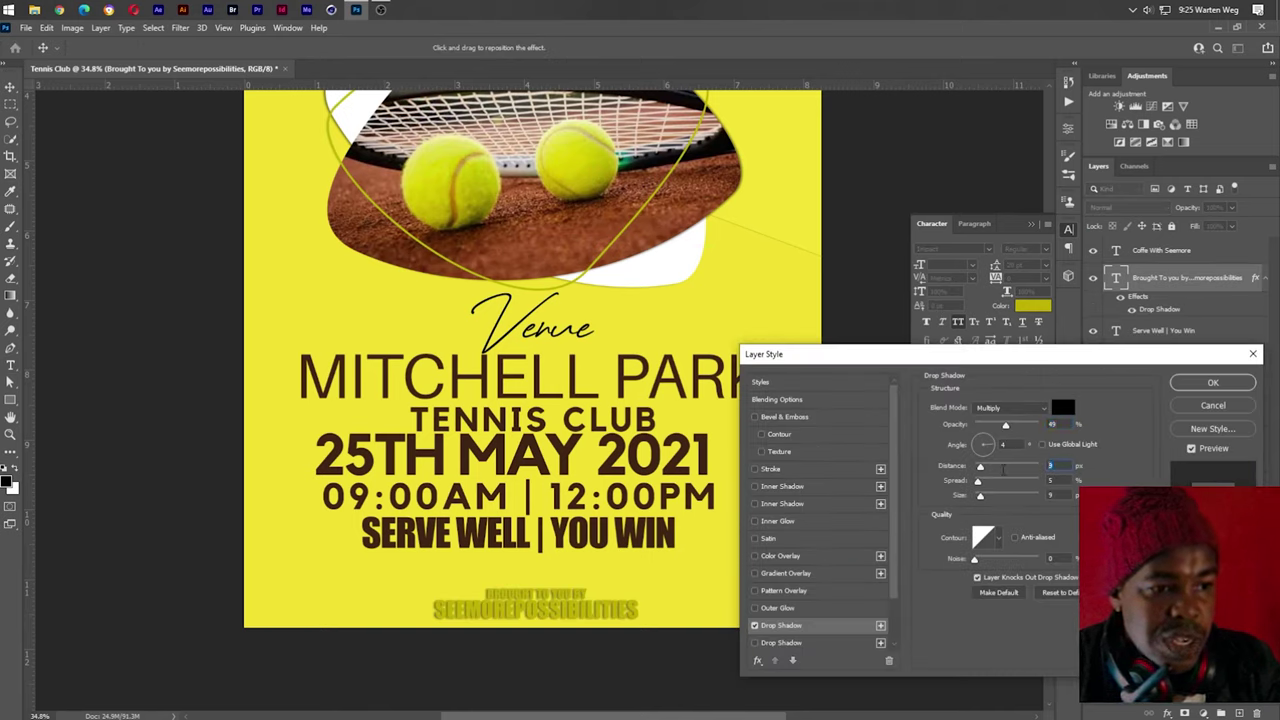
{"action": "double_click", "coordinate": [1050, 465]}
{"action": "type", "text": "5"}
{"action": "double_click", "coordinate": [1050, 480]}
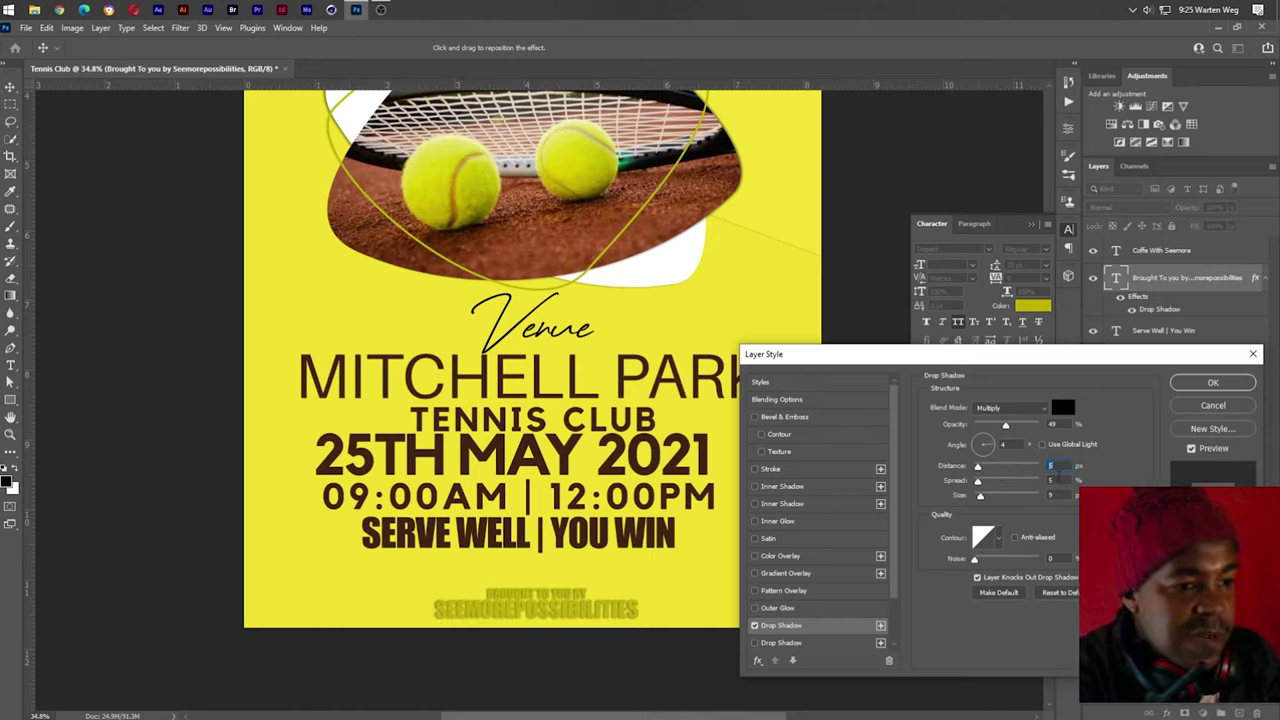
{"action": "type", "text": "3"}
{"action": "double_click", "coordinate": [1050, 495]}
{"action": "type", "text": "5"}
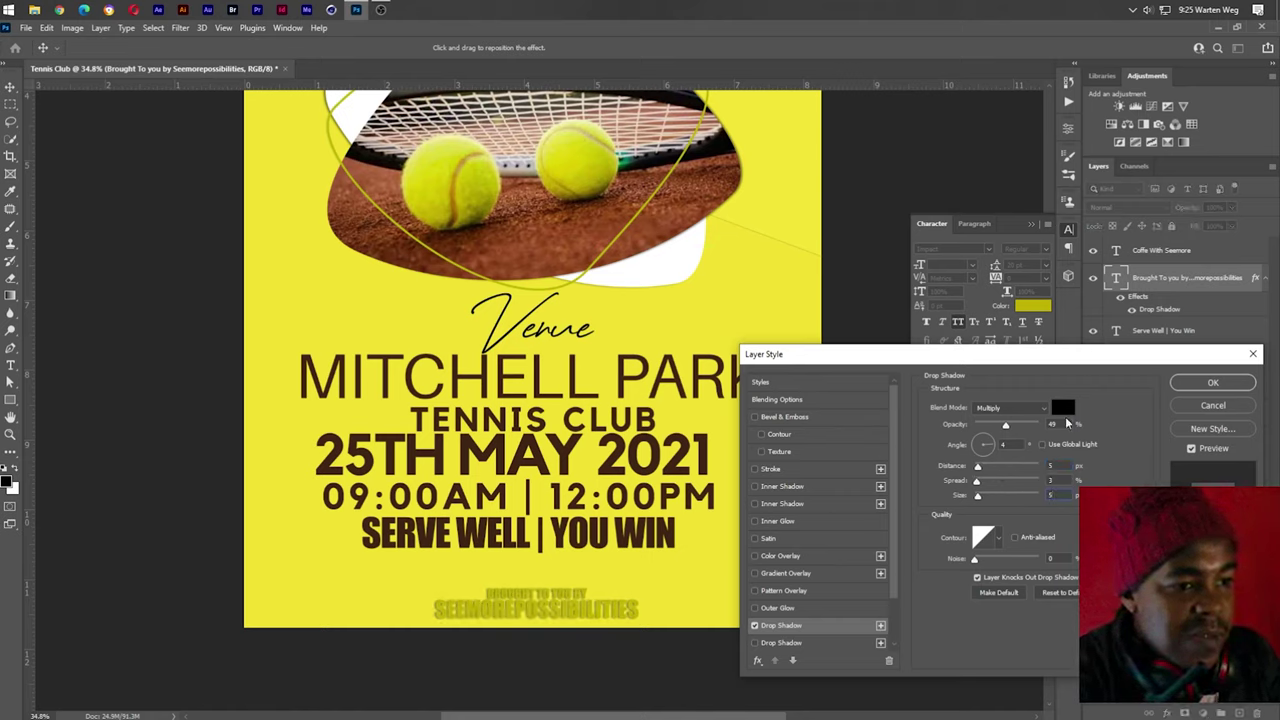
{"action": "double_click", "coordinate": [1052, 424]}
{"action": "type", "text": "23"}
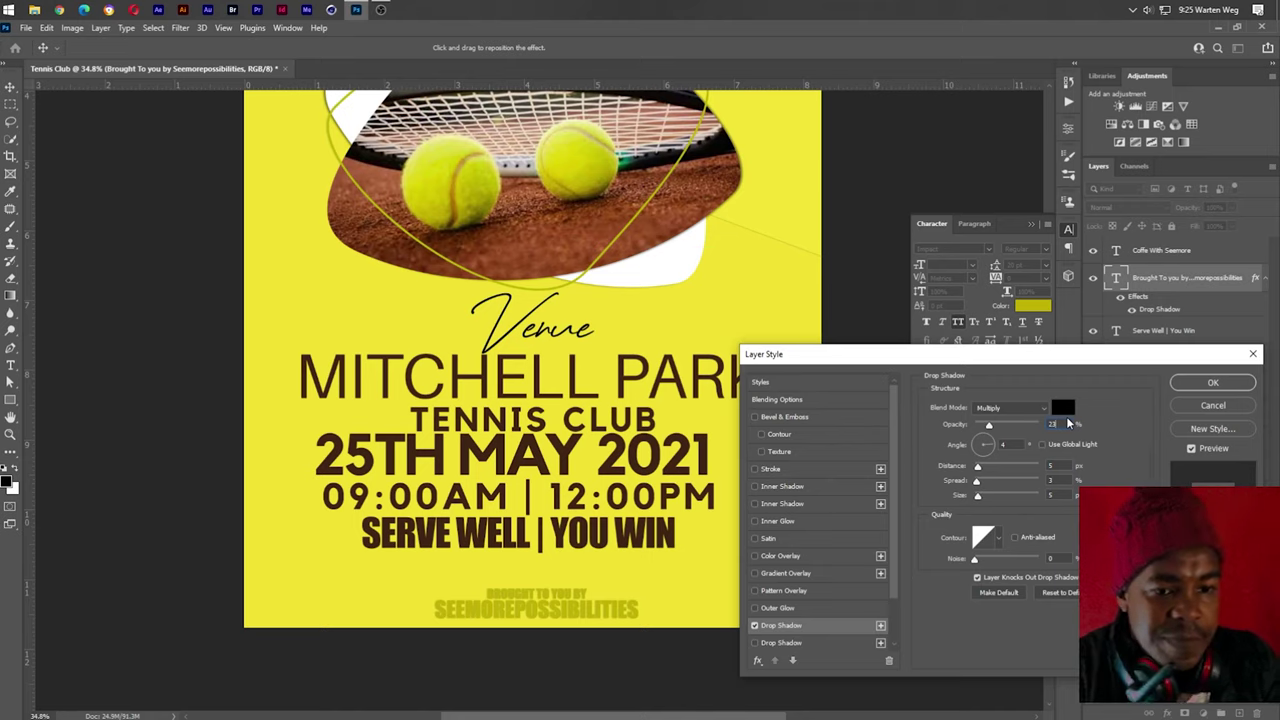
{"action": "left_click_drag", "start_coordinate": [989, 425], "coordinate": [1005, 426]}
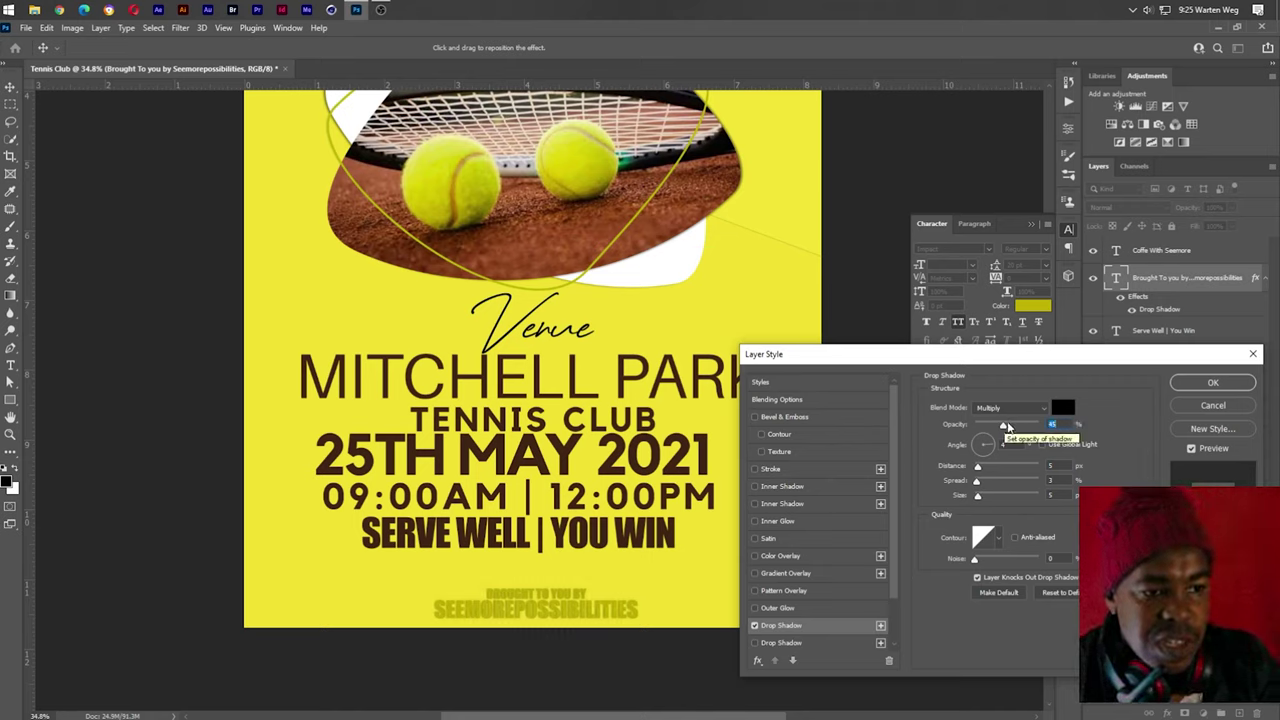
{"action": "left_click", "coordinate": [1205, 388]}
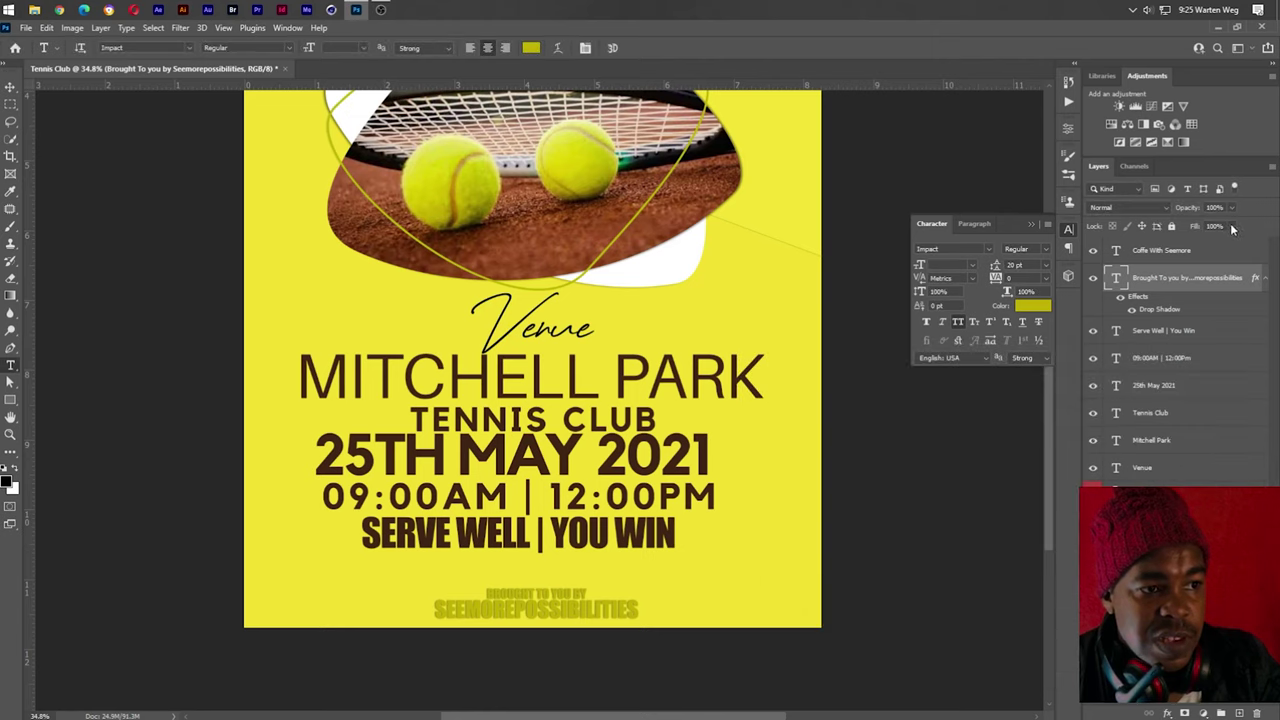
Lower the credit text fill to 46% and recolour it a darker olive yellow
{"action": "mouse_move", "coordinate": [1232, 229]}
{"action": "left_mouse_down"}
{"action": "mouse_move", "coordinate": [1200, 245]}
{"action": "mouse_move", "coordinate": [1223, 243]}
{"action": "left_mouse_up"}
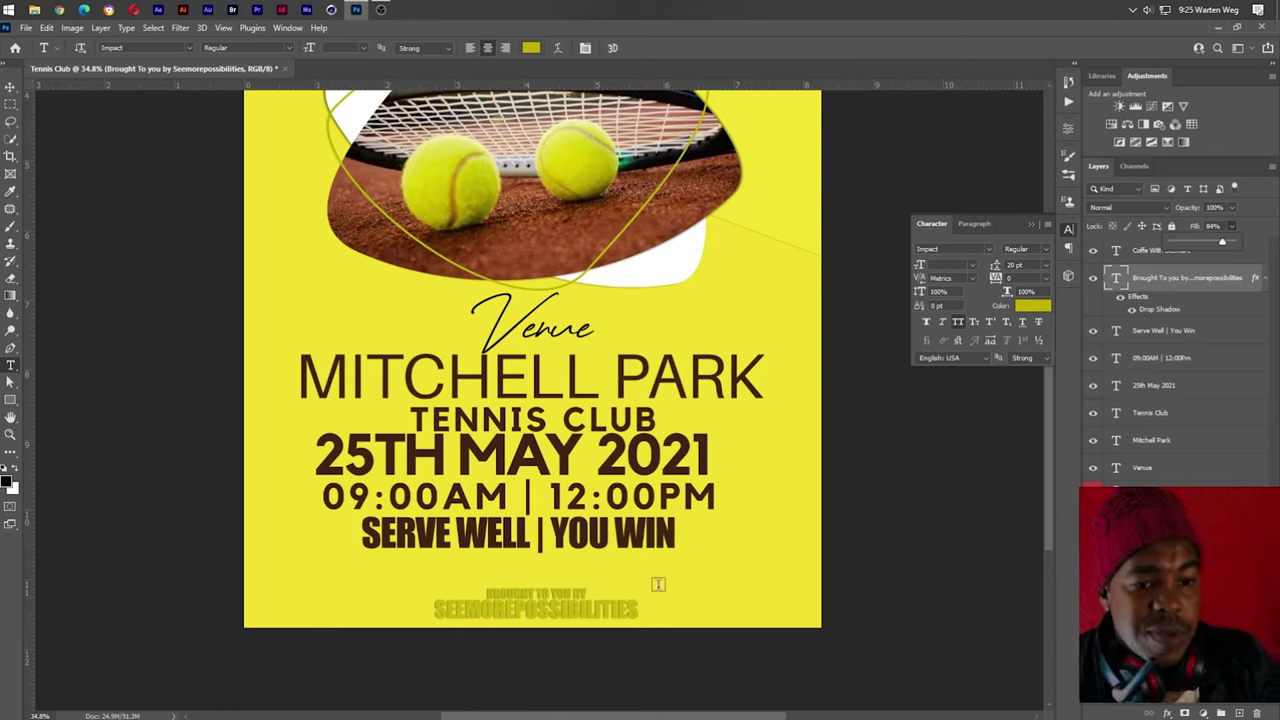
{"action": "left_click", "coordinate": [1031, 305]}
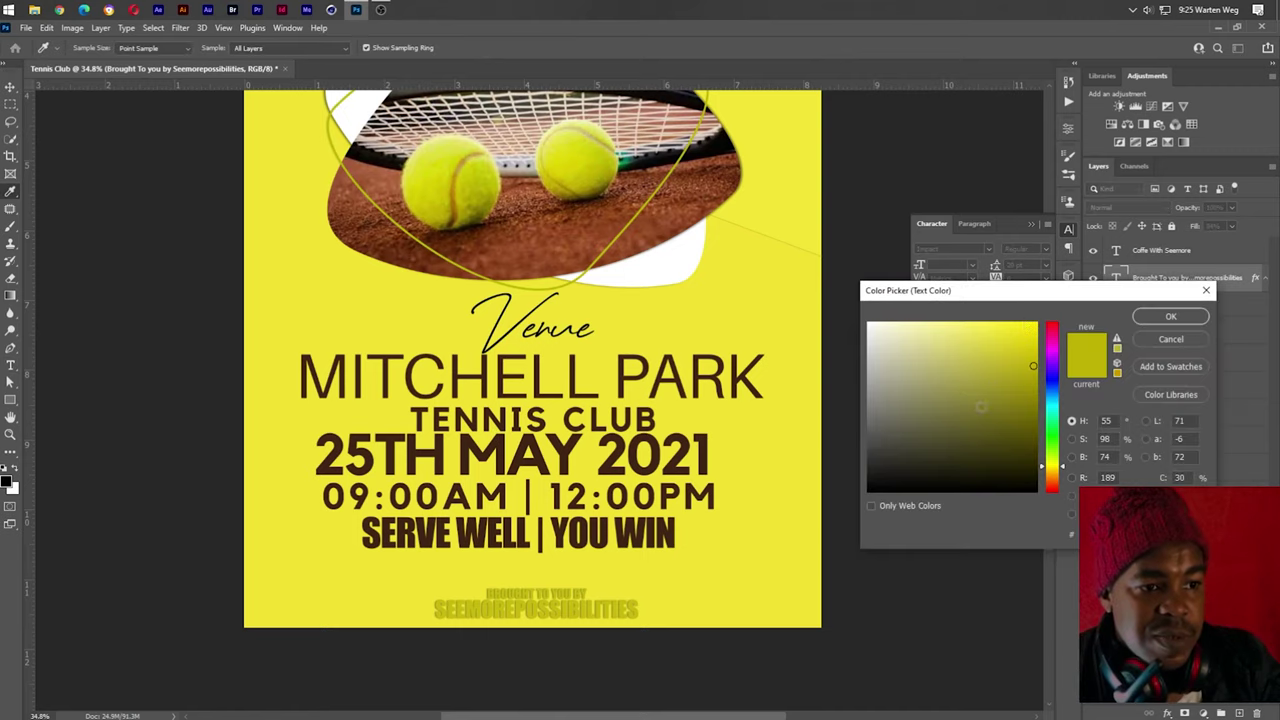
{"action": "left_click", "coordinate": [1015, 403]}
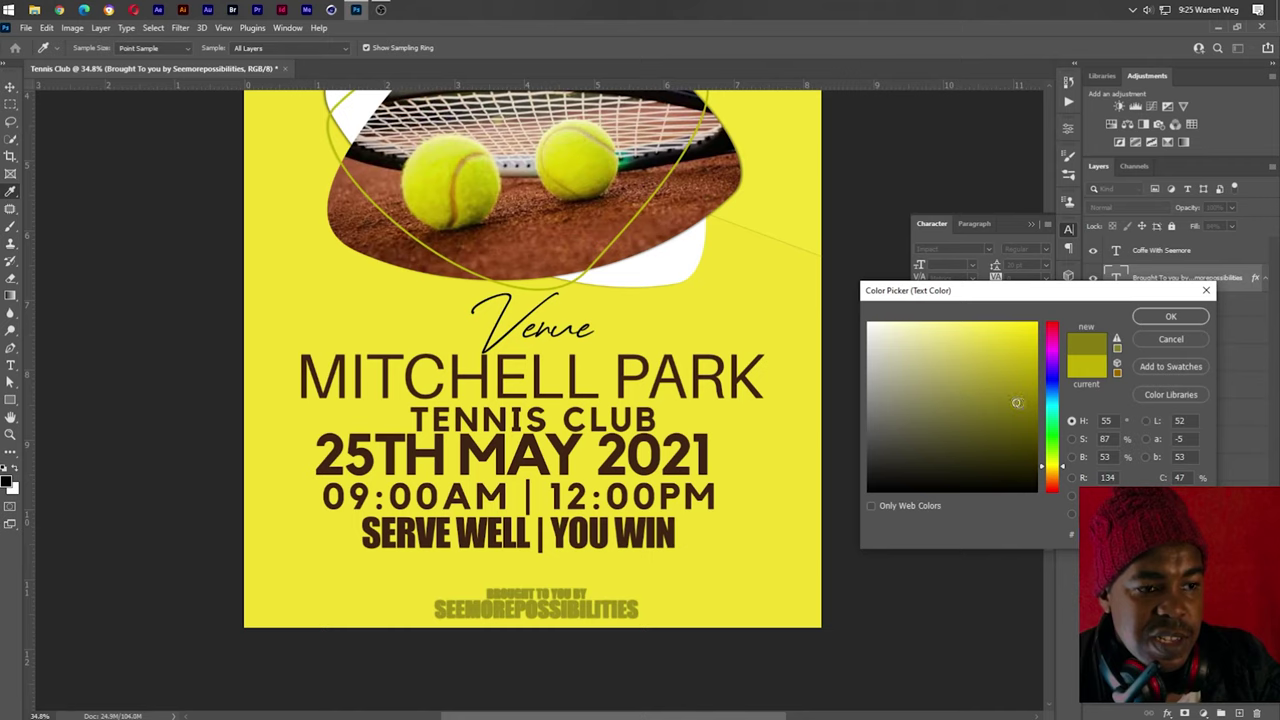
{"action": "left_click", "coordinate": [1172, 318]}
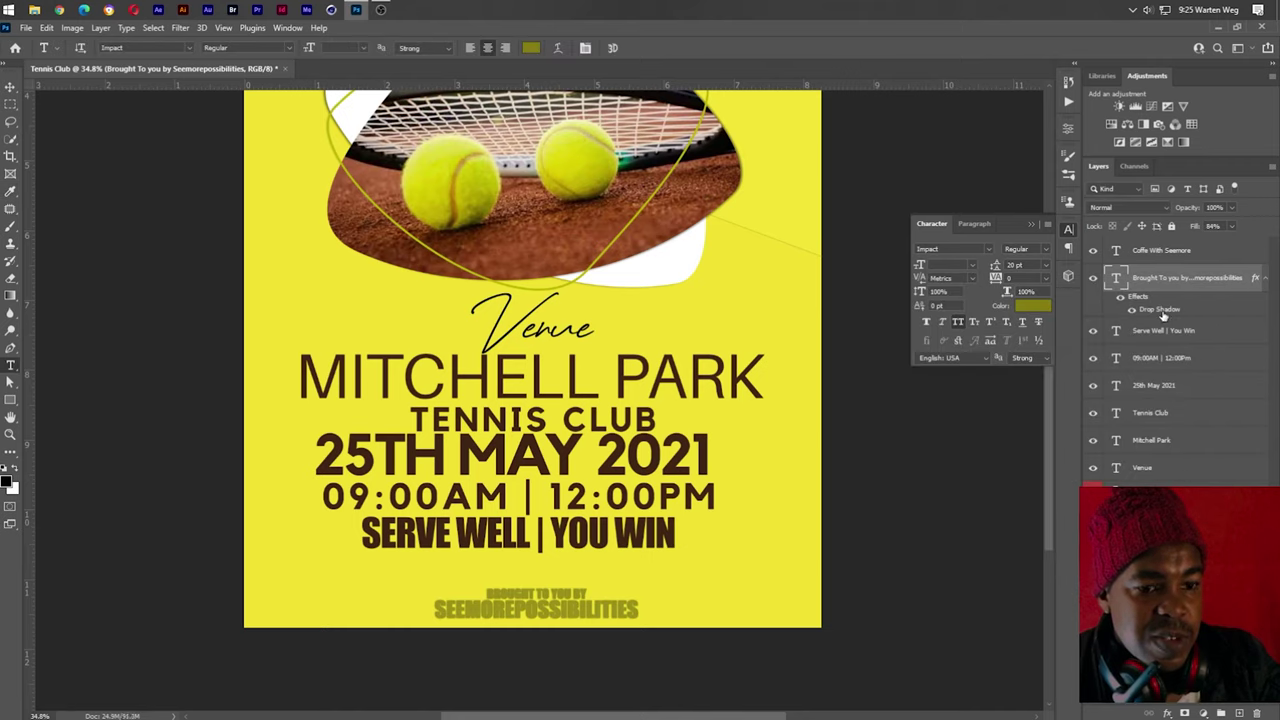
{"action": "double_click", "coordinate": [1160, 310]}
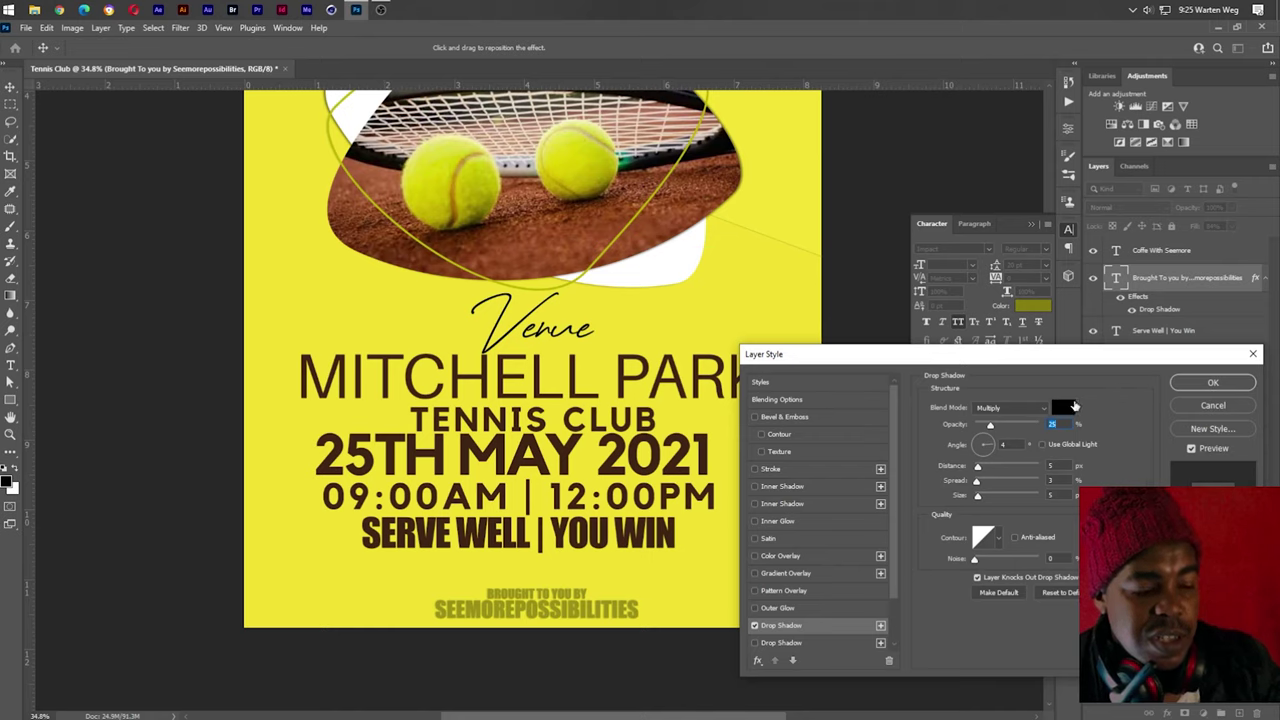
{"action": "type", "text": "2"}
{"action": "key", "text": "Return"}
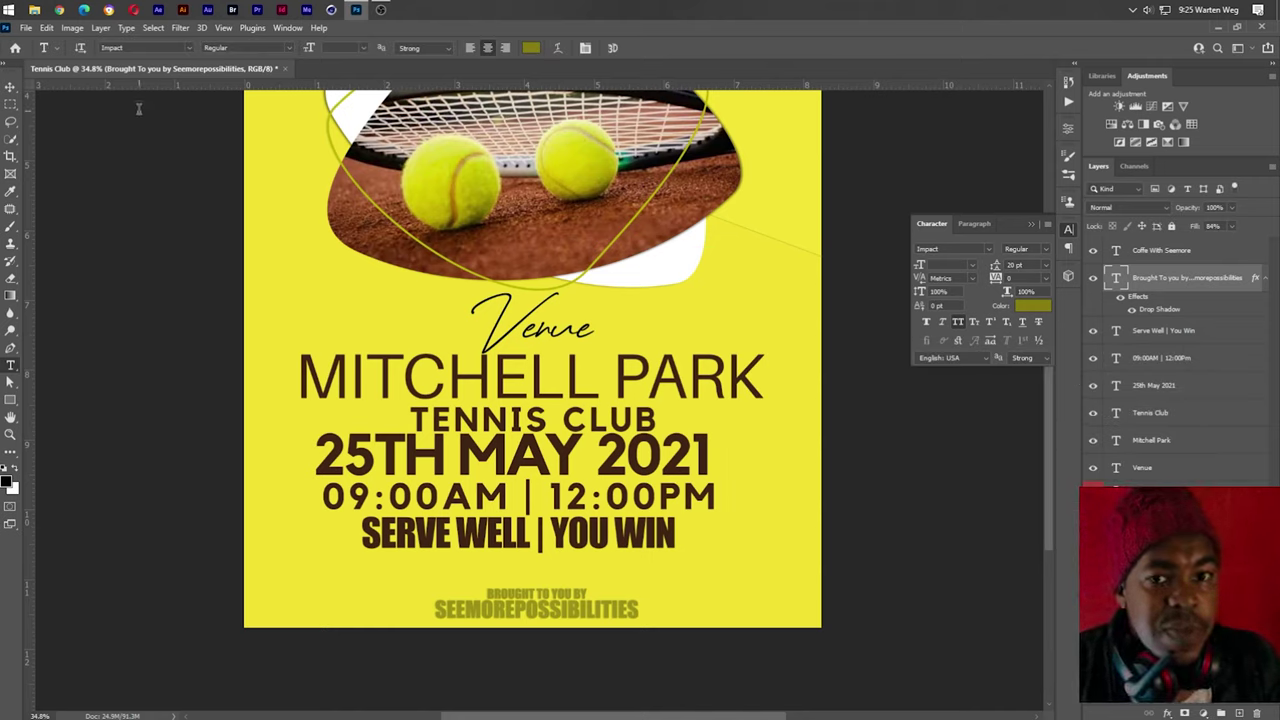
Move the slogan, time and date lines down to space them further apart
{"action": "key", "text": "v"}
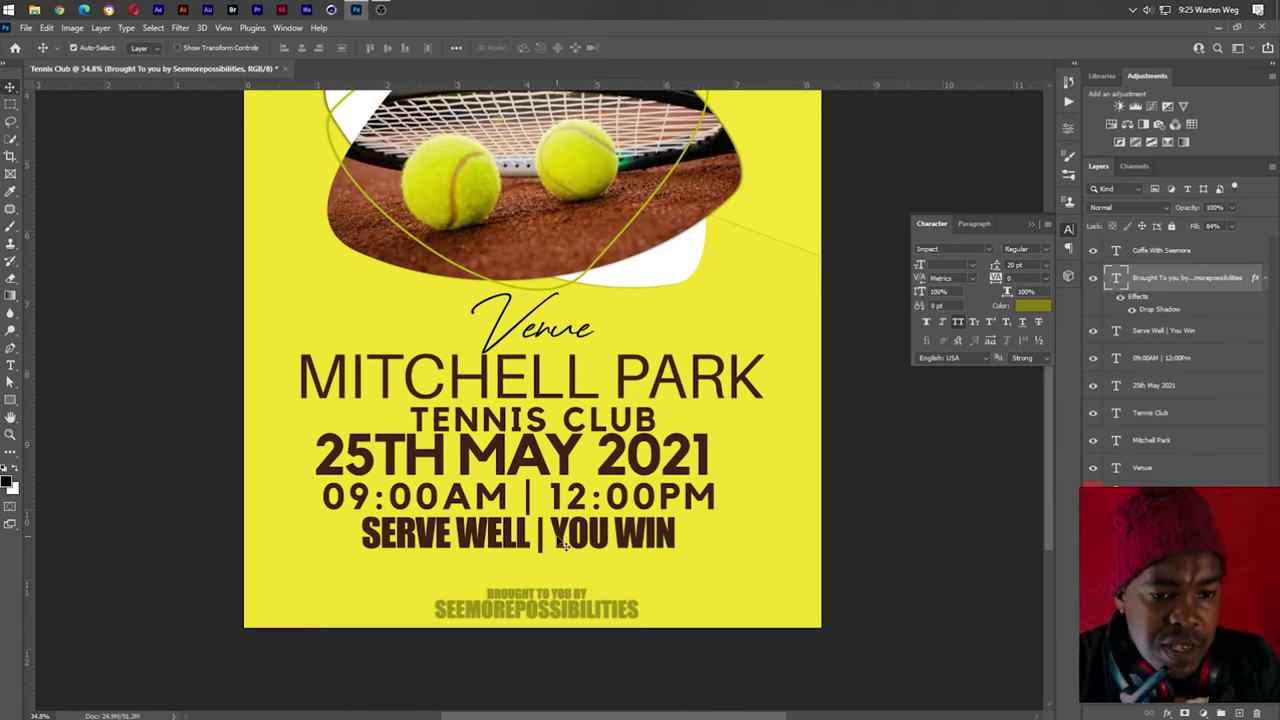
{"action": "left_click", "coordinate": [563, 541]}
{"action": "left_click_drag", "start_coordinate": [563, 541], "coordinate": [560, 558]}
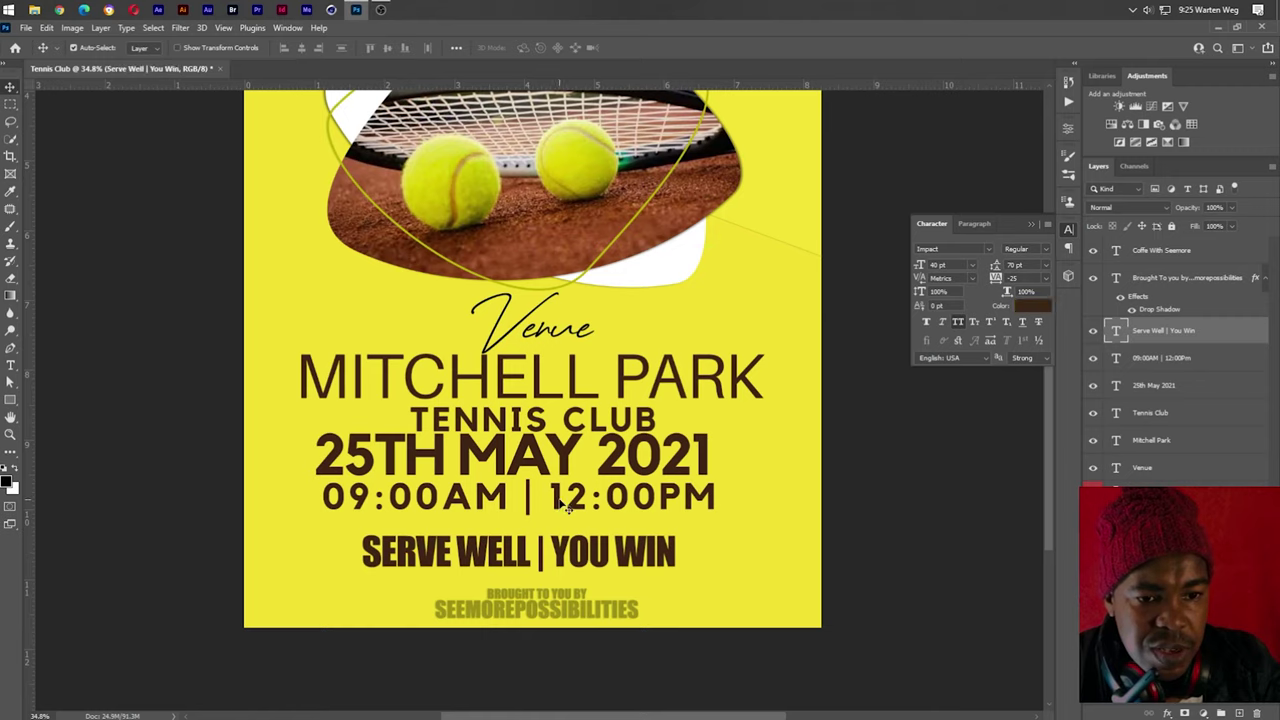
{"action": "left_click_drag", "start_coordinate": [562, 507], "coordinate": [562, 515]}
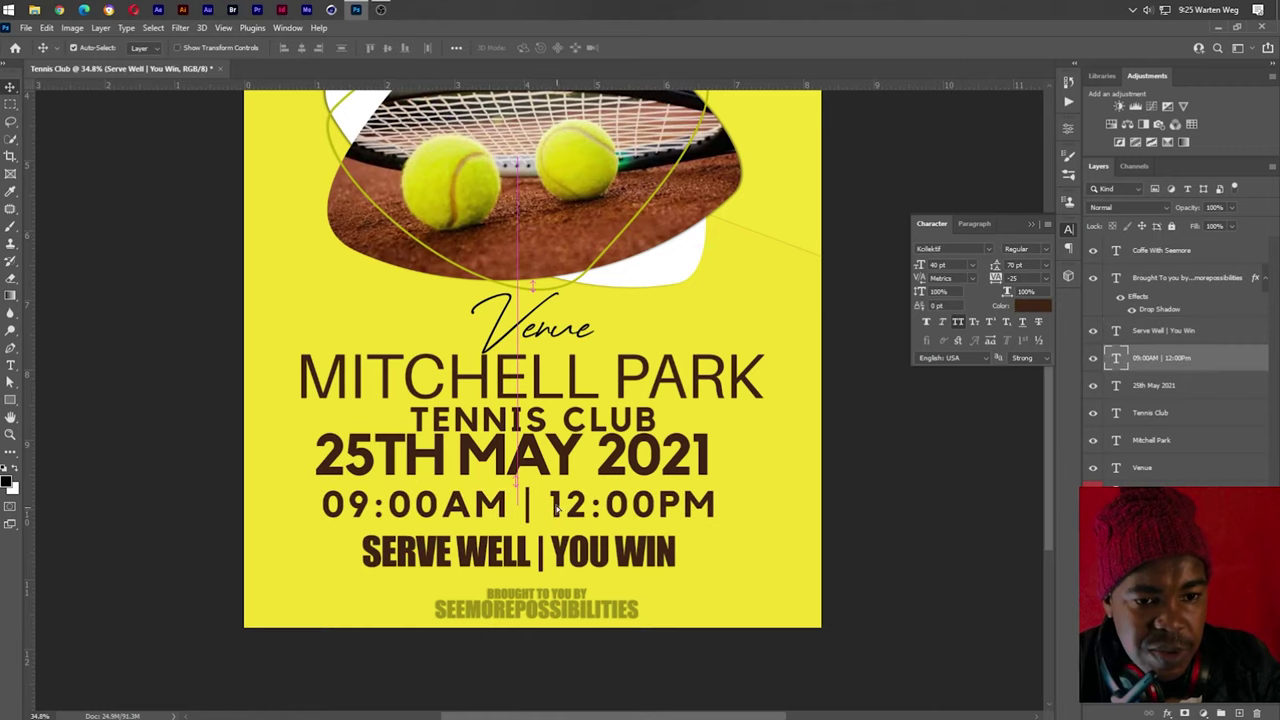
{"action": "left_click_drag", "start_coordinate": [563, 463], "coordinate": [565, 472]}
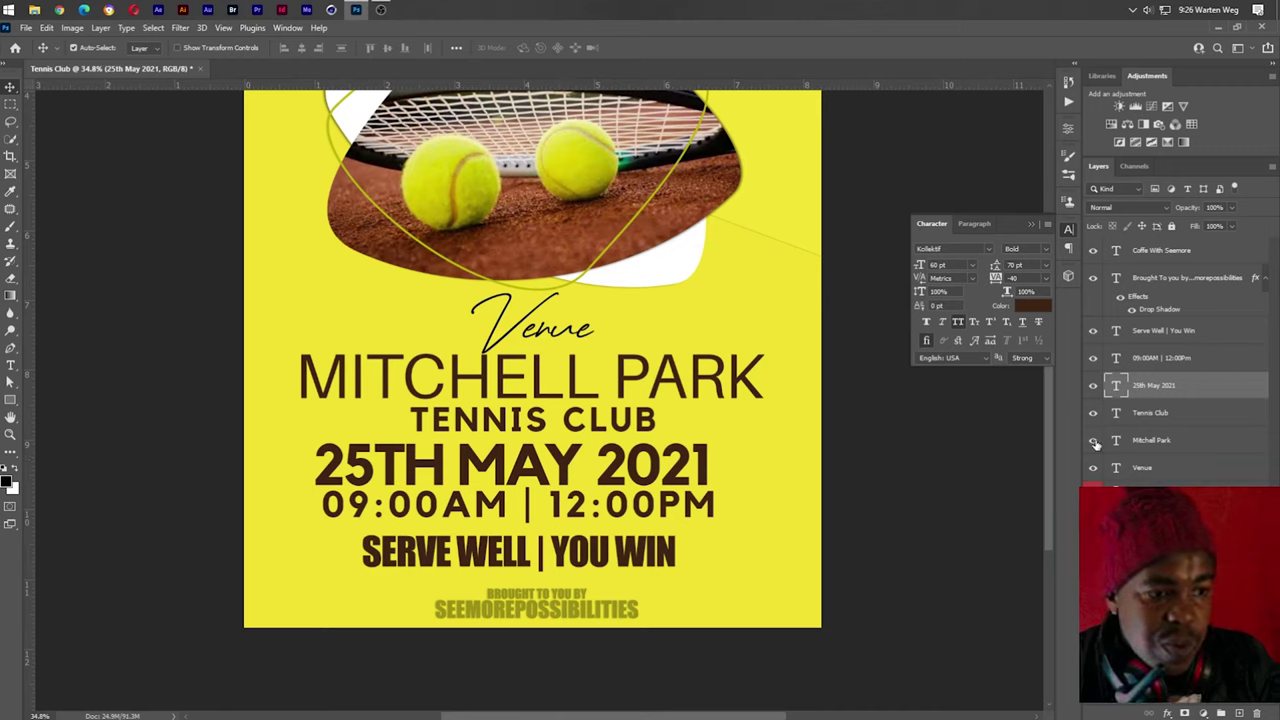
Align the credit, slogan, time and date layers by their horizontal centres
{"action": "left_click", "coordinate": [1155, 287]}
{"action": "left_click", "coordinate": [1163, 332], "text": "shift"}
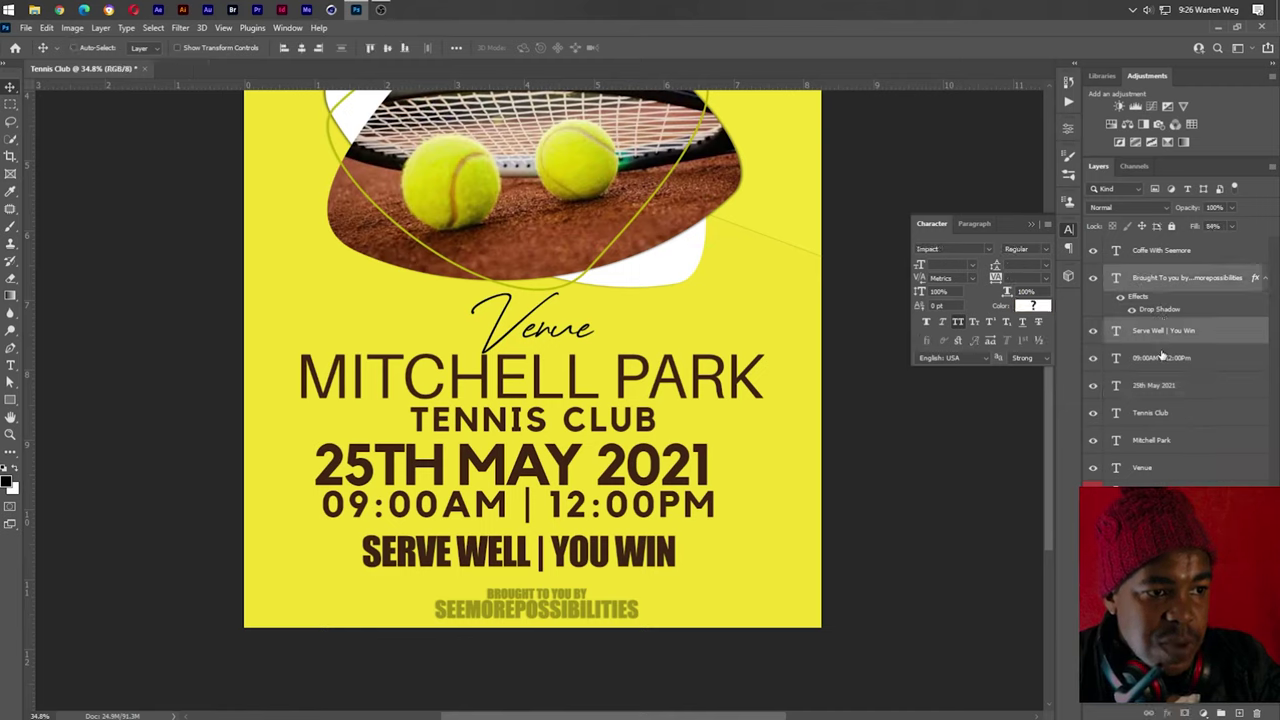
{"action": "left_click", "coordinate": [1159, 360], "text": "shift"}
{"action": "left_click", "coordinate": [1153, 388], "text": "shift"}
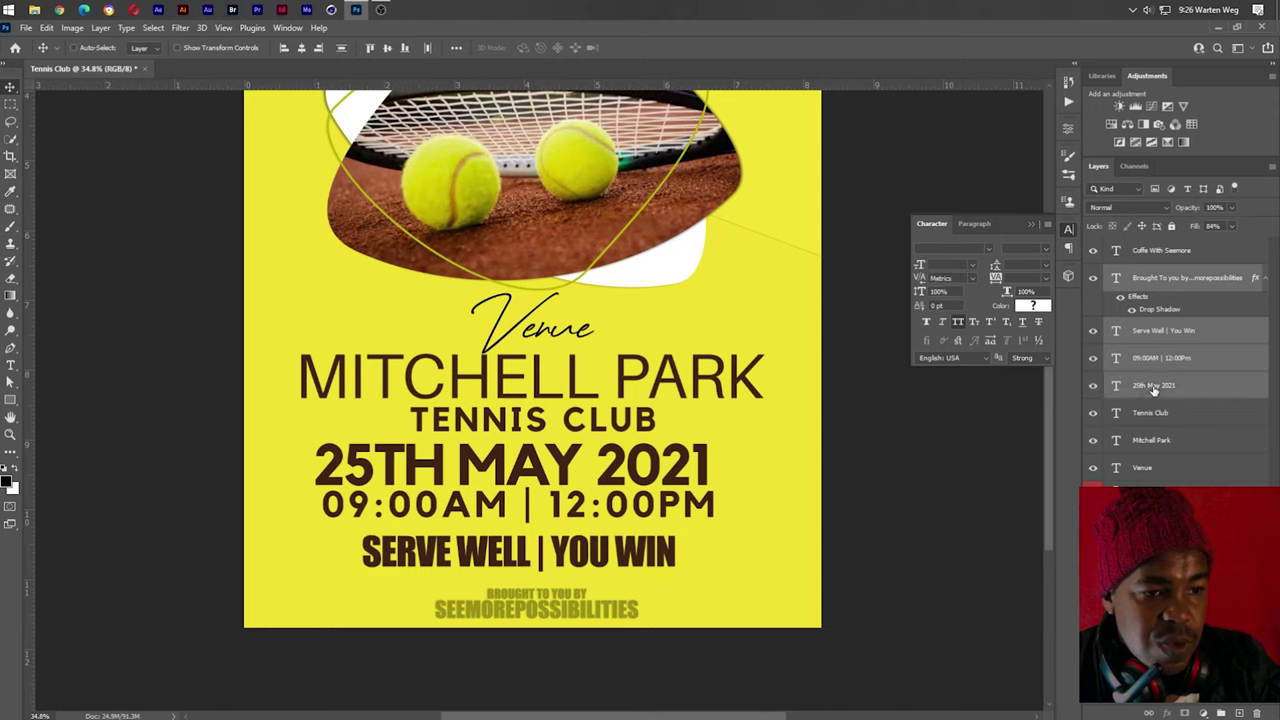
{"action": "left_click", "coordinate": [301, 48]}
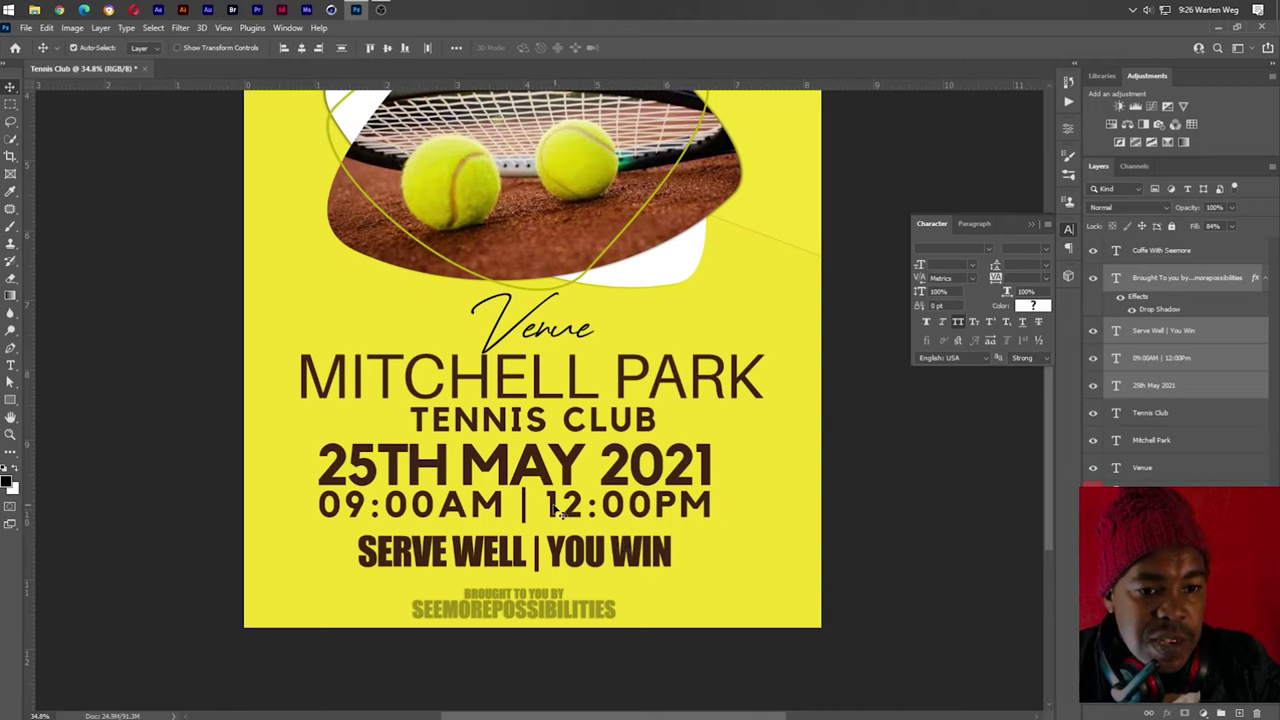
Colour the time line's divider bar with yellow sampled from the tennis ball
{"action": "key", "text": "t"}
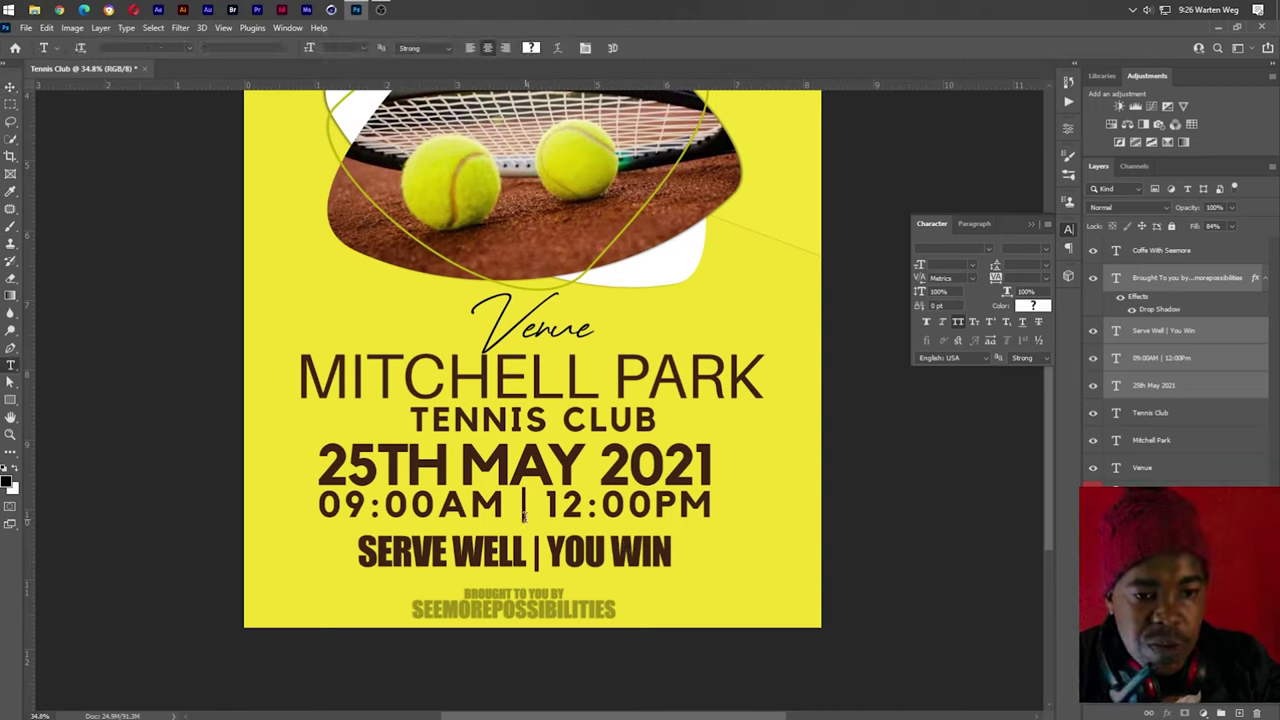
{"action": "left_click", "coordinate": [521, 508]}
{"action": "left_click_drag", "start_coordinate": [521, 510], "coordinate": [531, 510]}
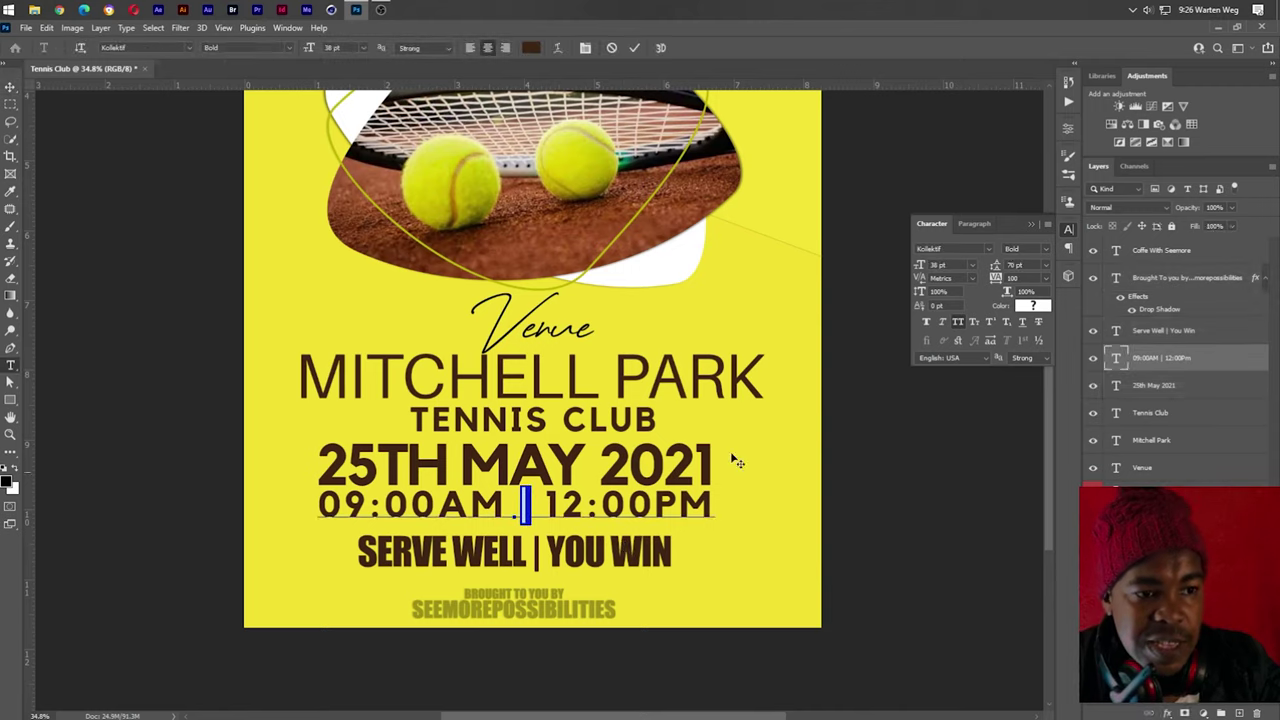
{"action": "left_click", "coordinate": [1025, 308]}
{"action": "left_click_drag", "start_coordinate": [883, 354], "coordinate": [868, 333]}
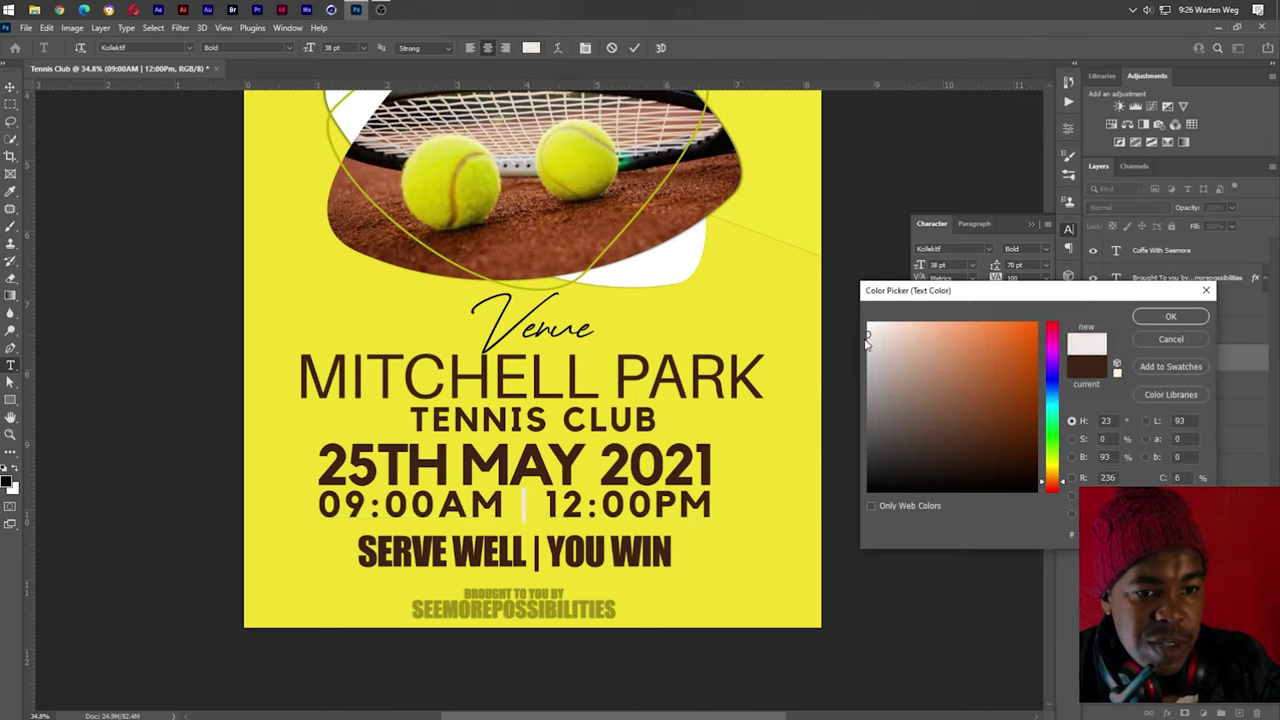
{"action": "left_click", "coordinate": [674, 232]}
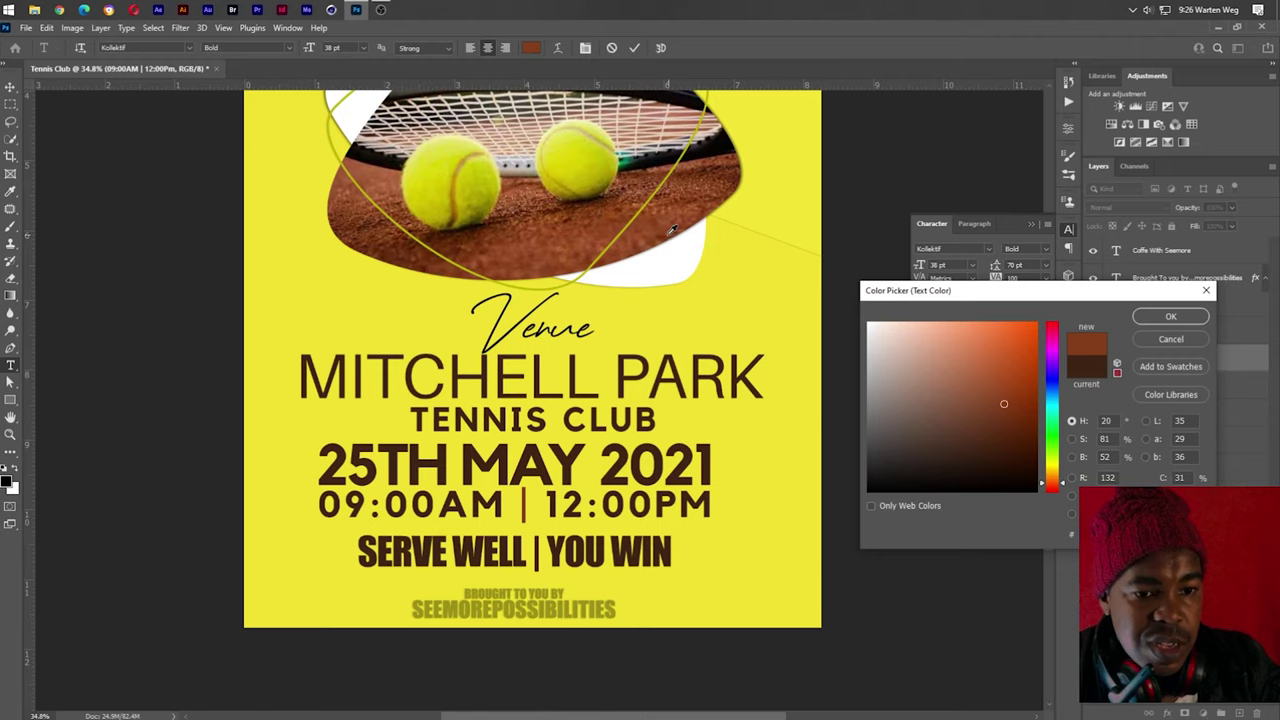
{"action": "left_click", "coordinate": [602, 188]}
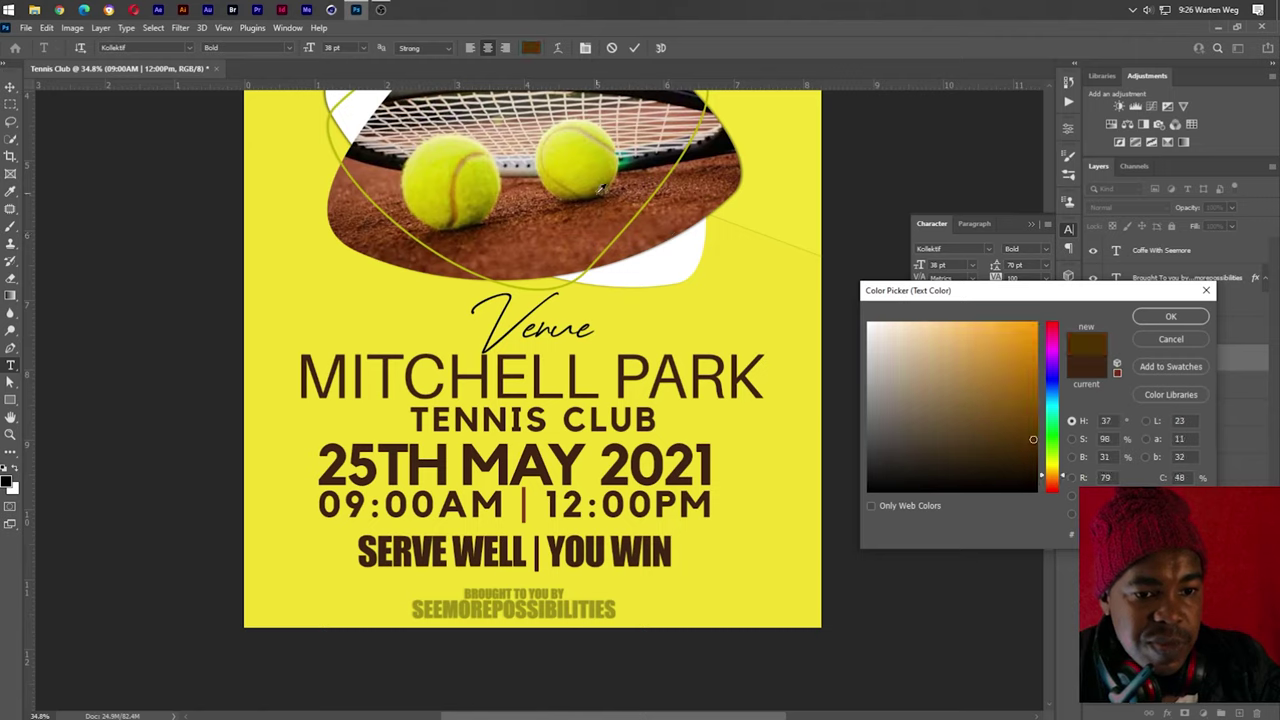
{"action": "left_click", "coordinate": [600, 180]}
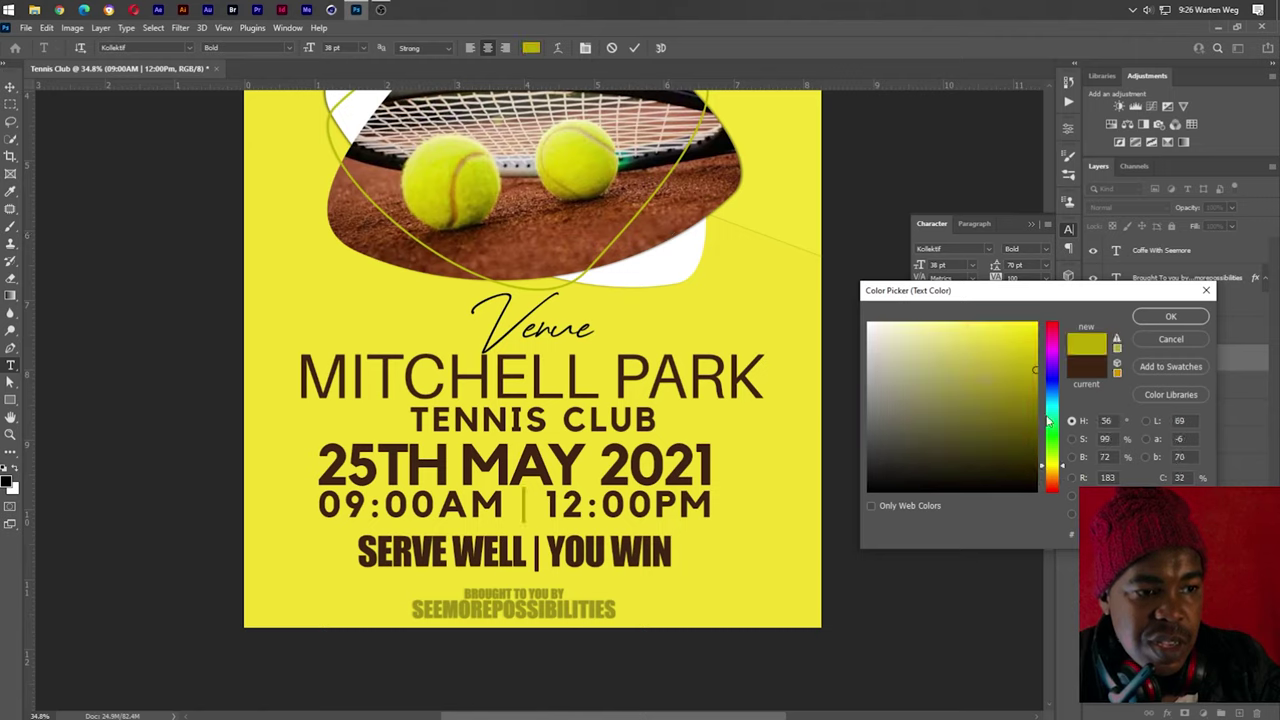
{"action": "right_click", "coordinate": [1095, 533]}
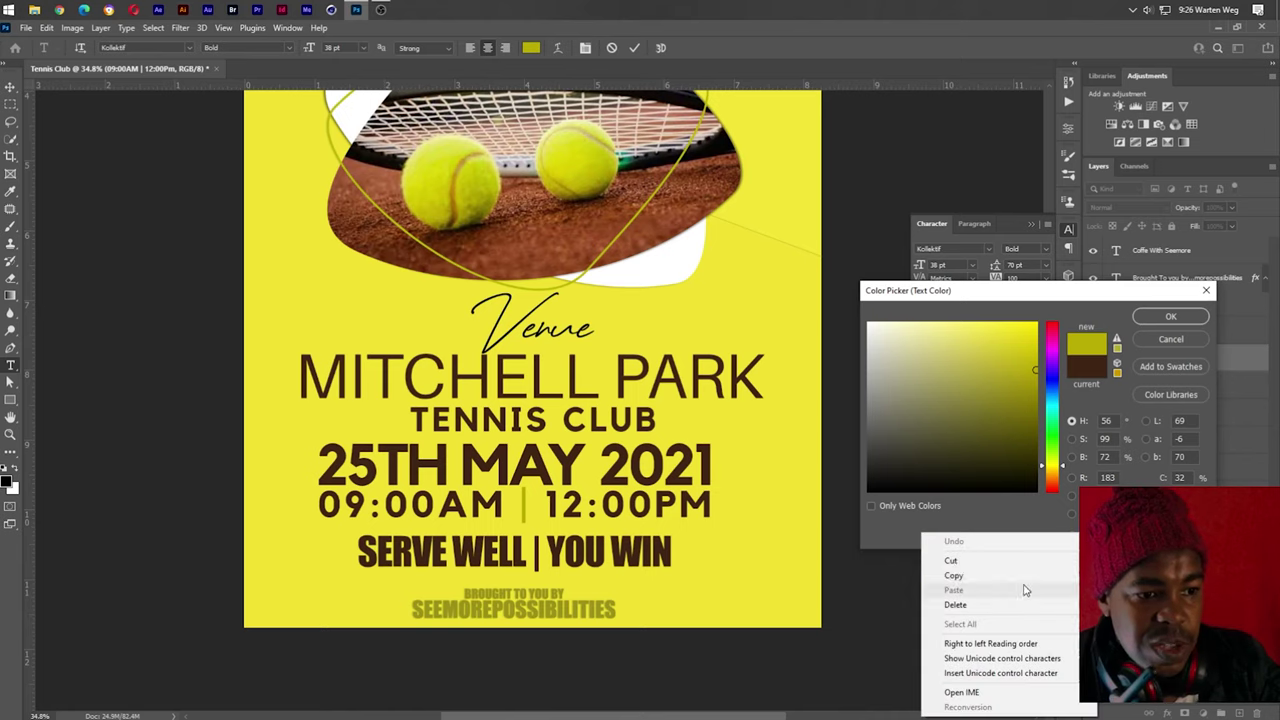
{"action": "left_click", "coordinate": [1025, 582]}
{"action": "left_click", "coordinate": [1168, 317]}
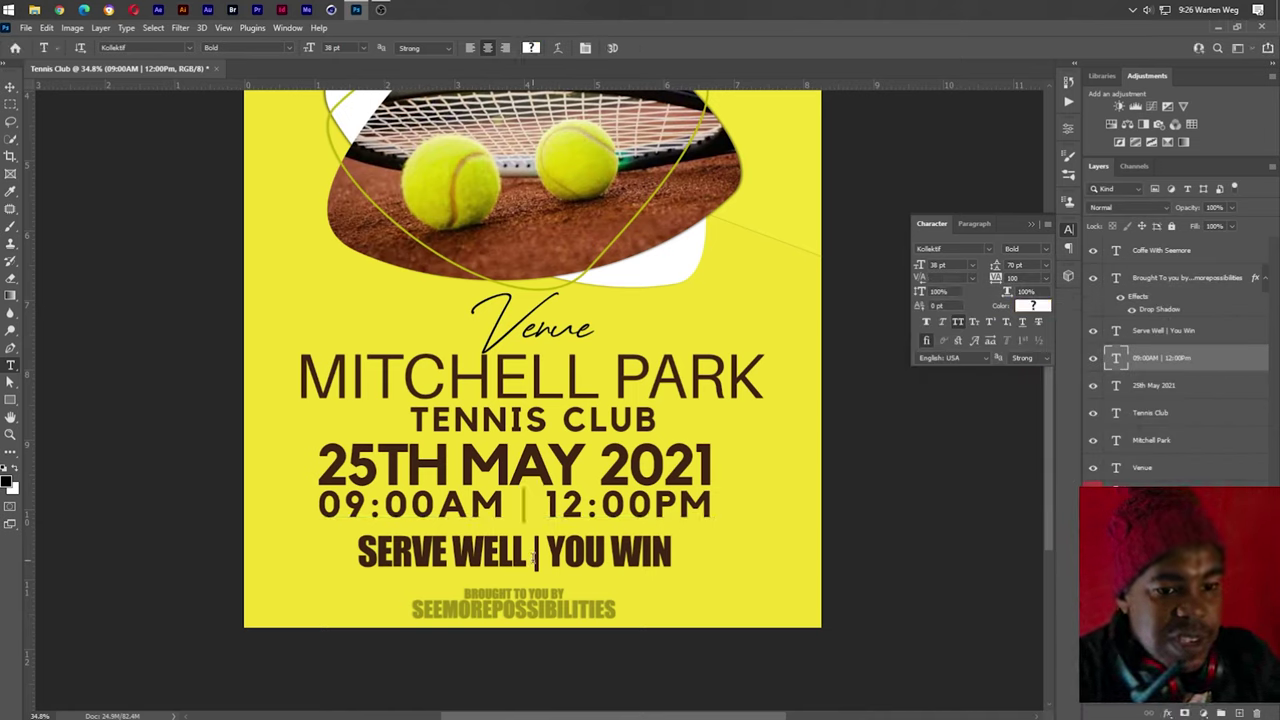
Give the SERVE WELL | YOU WIN divider bar the same yellow
{"action": "left_click_drag", "start_coordinate": [529, 551], "coordinate": [541, 551]}
{"action": "left_click", "coordinate": [1034, 305]}
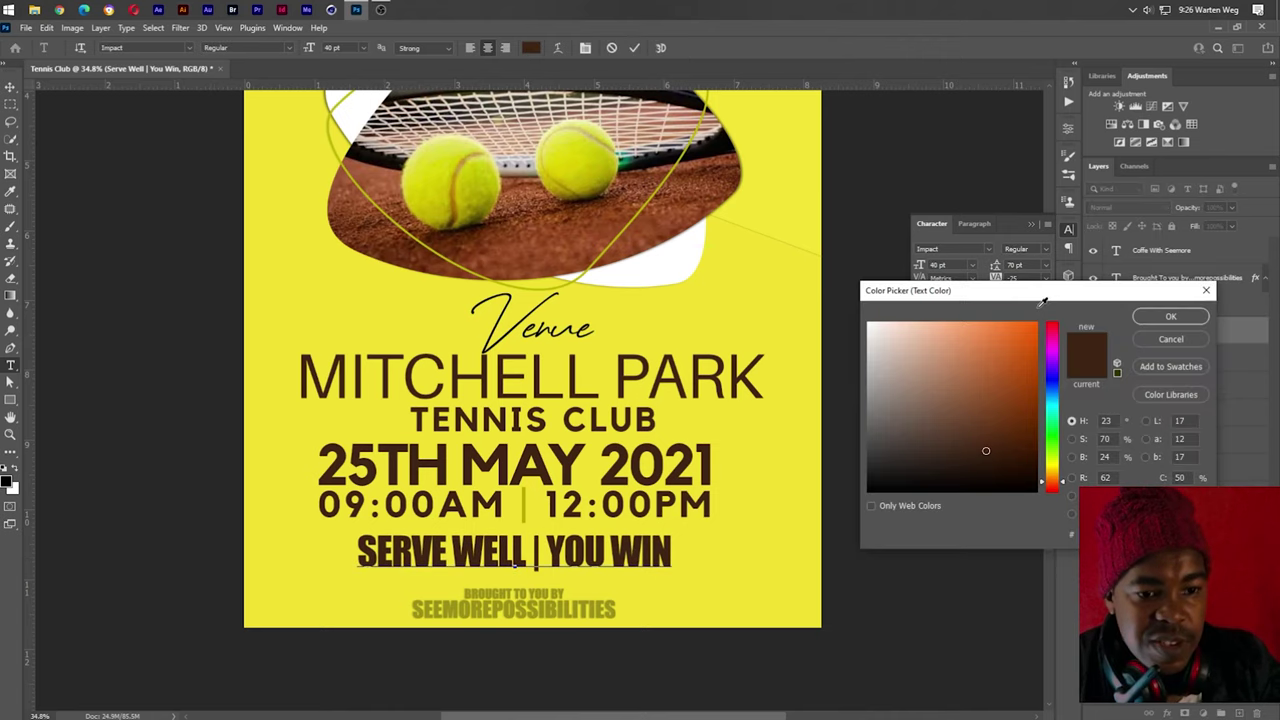
{"action": "left_click", "coordinate": [1031, 324]}
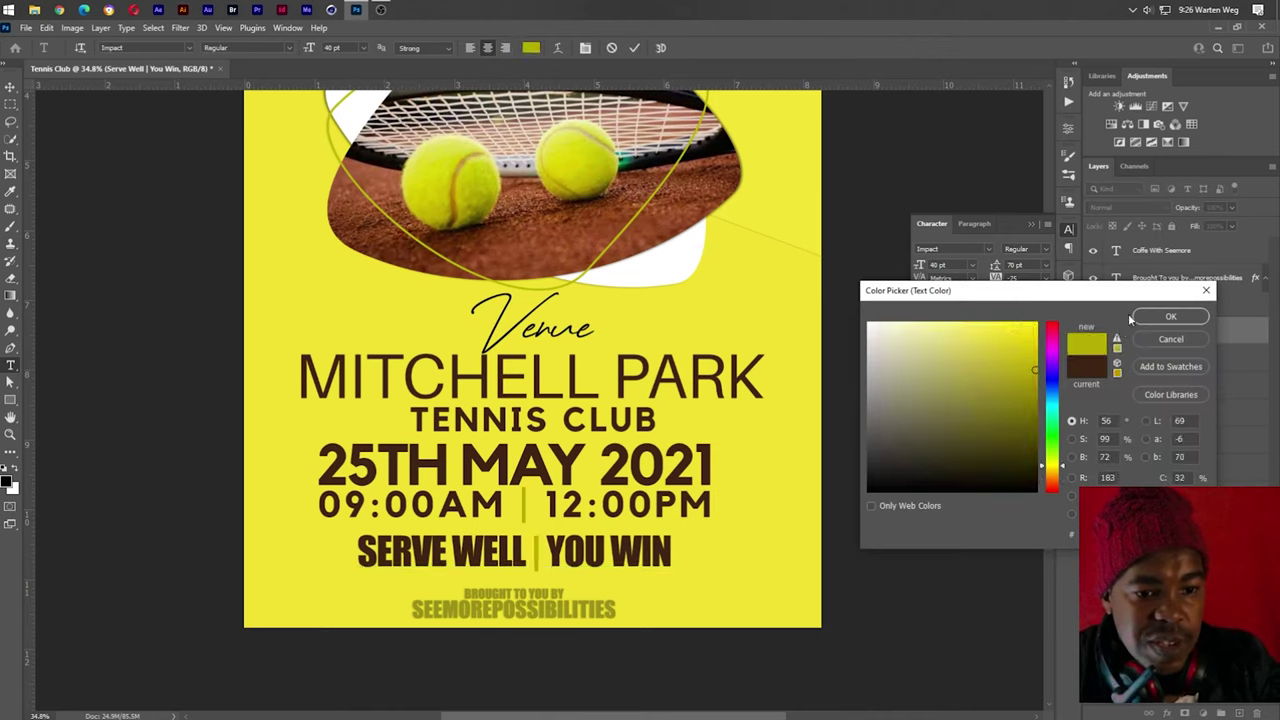
{"action": "left_click", "coordinate": [1162, 317]}
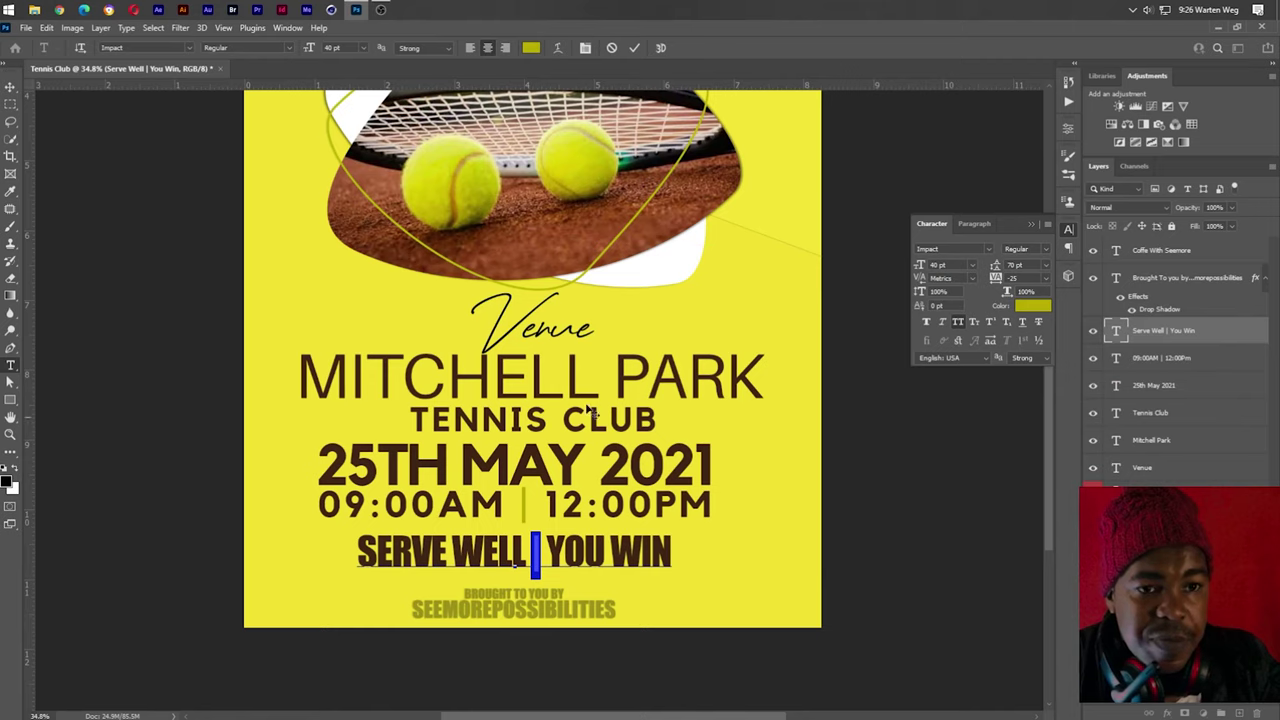
{"action": "key", "text": "ctrl+Return"}
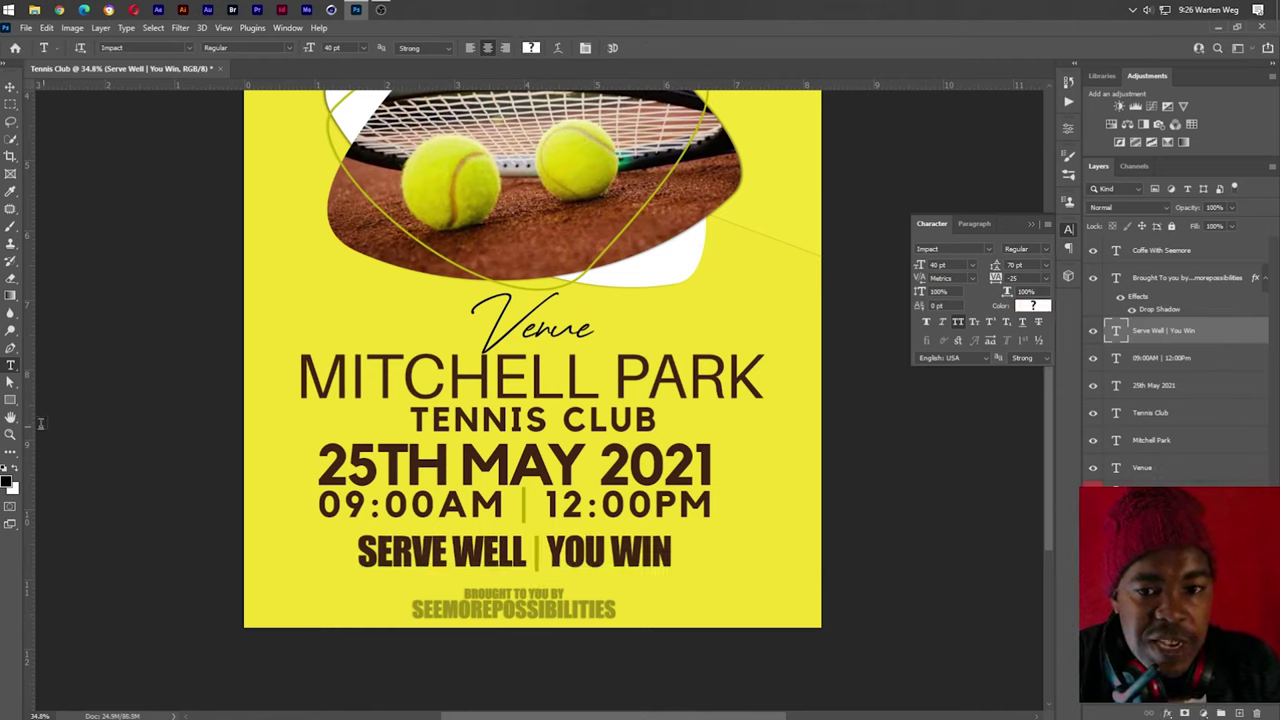
Draw a thin olive-yellow ellipse line under the slogan and copy the credit's drop shadow onto it
{"action": "left_click", "coordinate": [10, 400]}
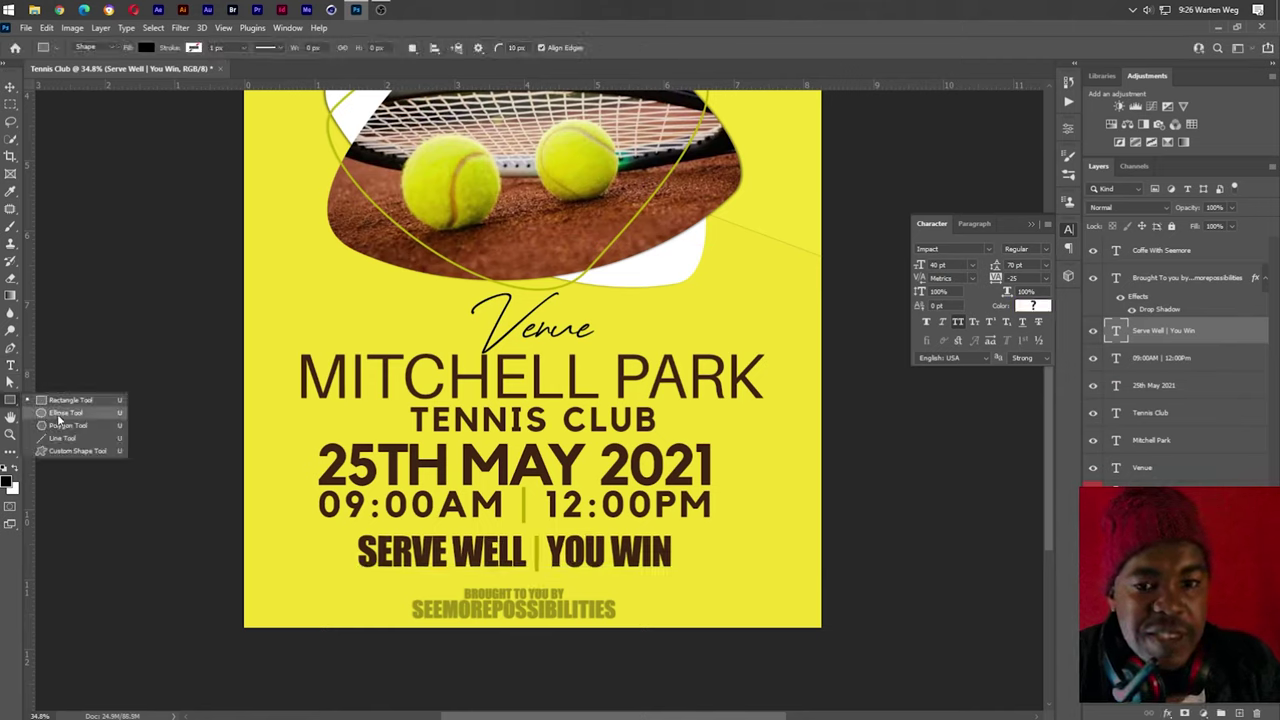
{"action": "left_click", "coordinate": [58, 415]}
{"action": "left_click_drag", "start_coordinate": [347, 578], "coordinate": [700, 578]}
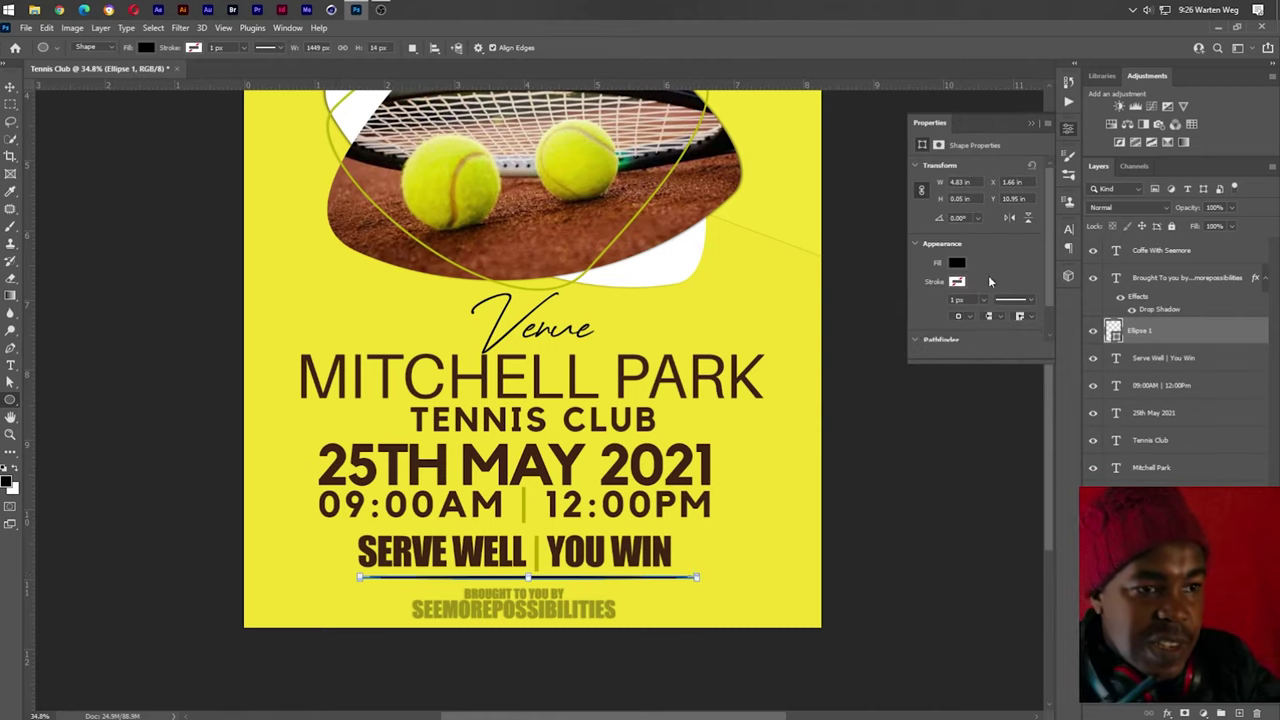
{"action": "left_click", "coordinate": [957, 263]}
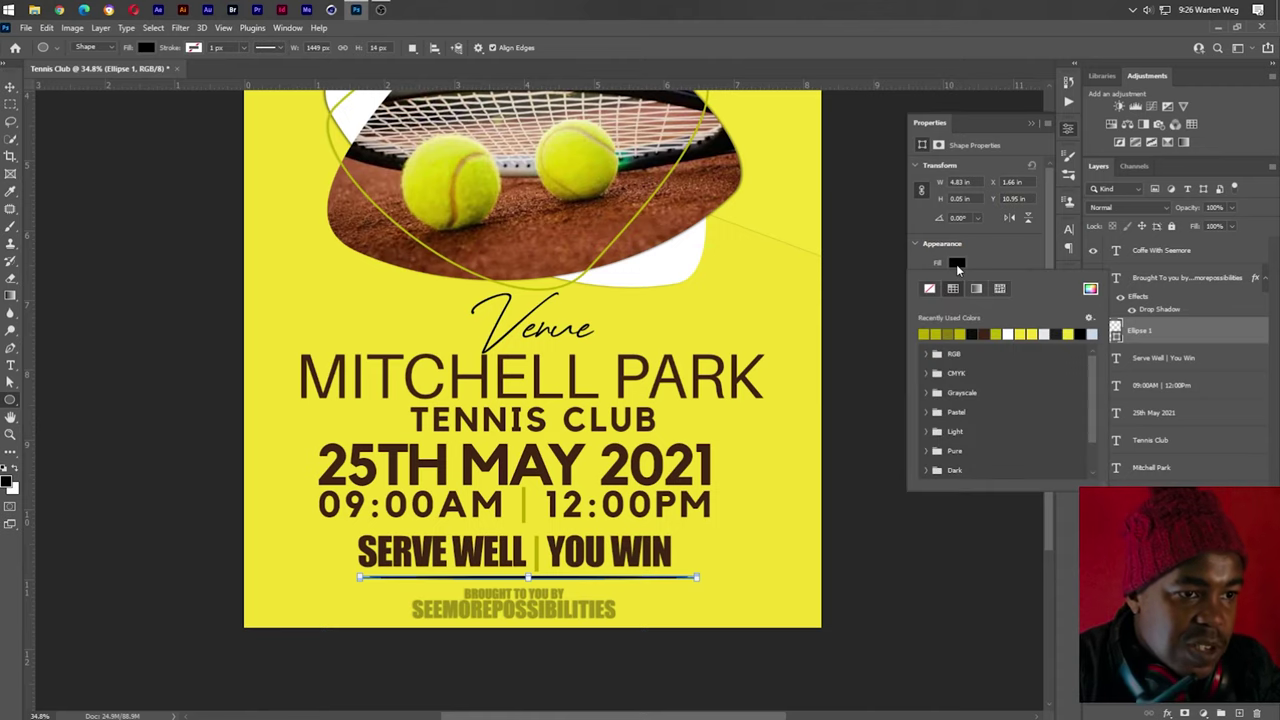
{"action": "left_click", "coordinate": [957, 333]}
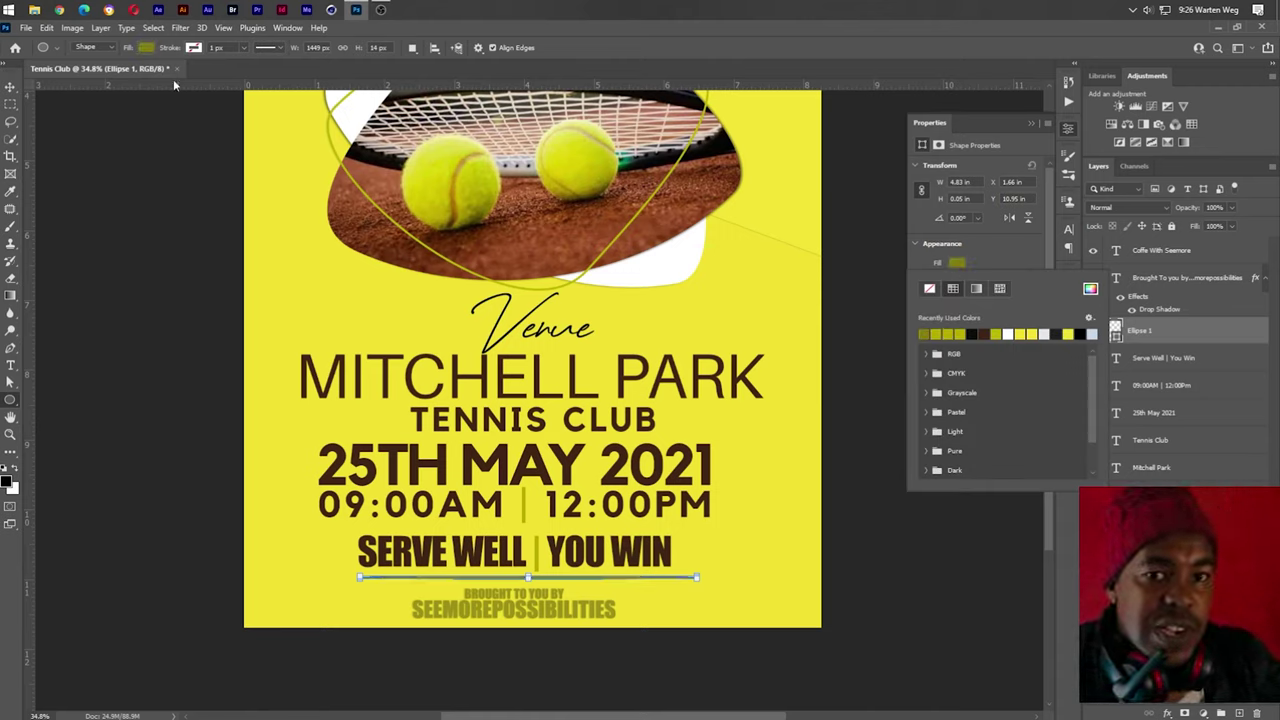
{"action": "left_click", "coordinate": [517, 265]}
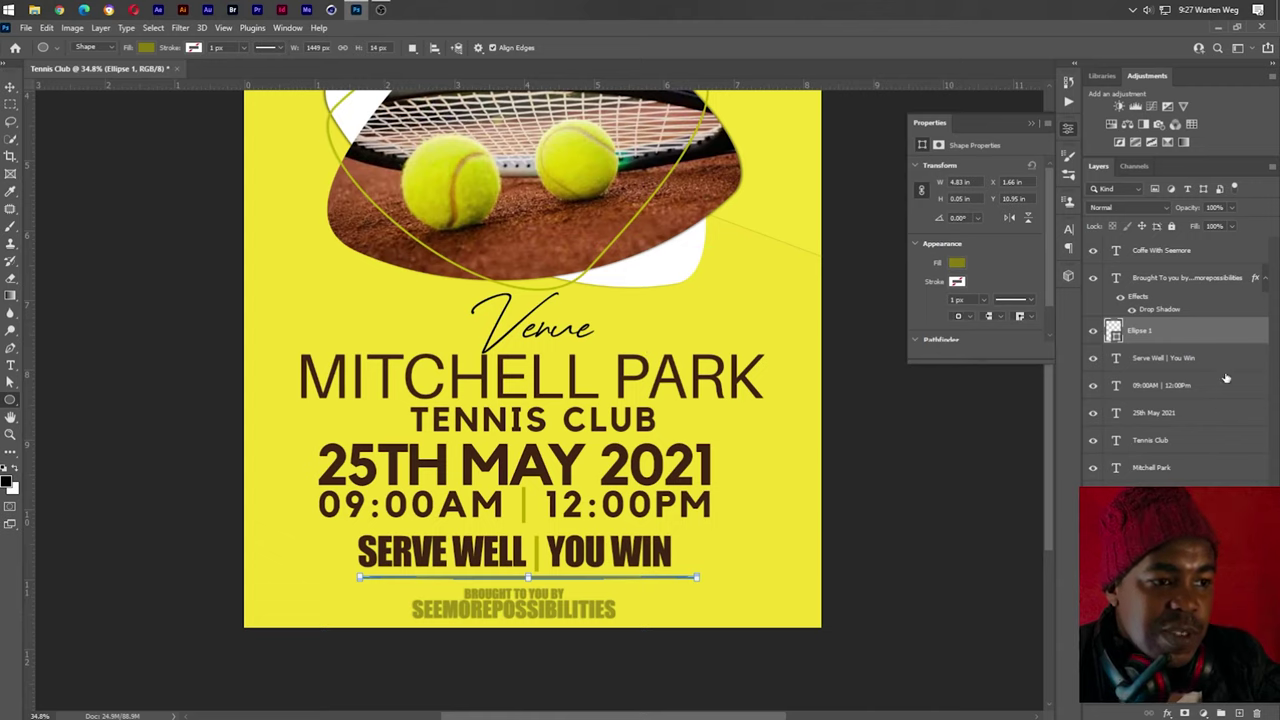
{"action": "left_click_drag", "start_coordinate": [1258, 280], "coordinate": [1255, 333]}
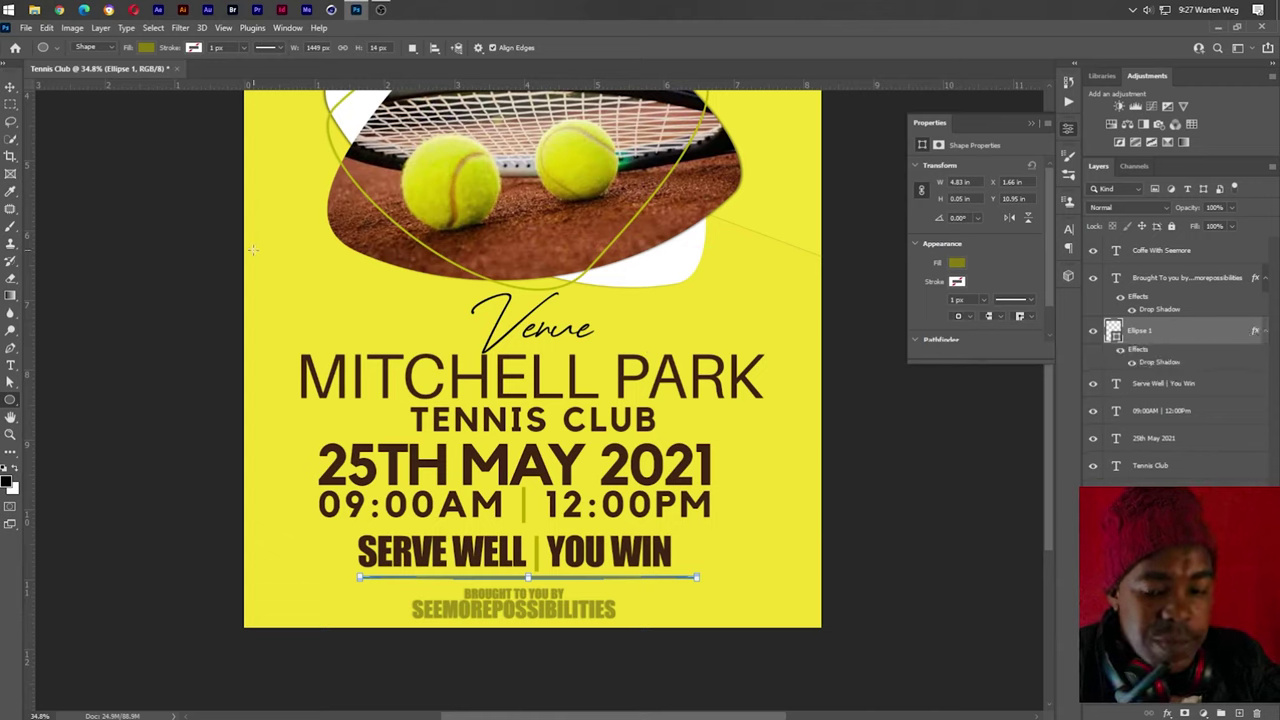
{"action": "key", "text": "v"}
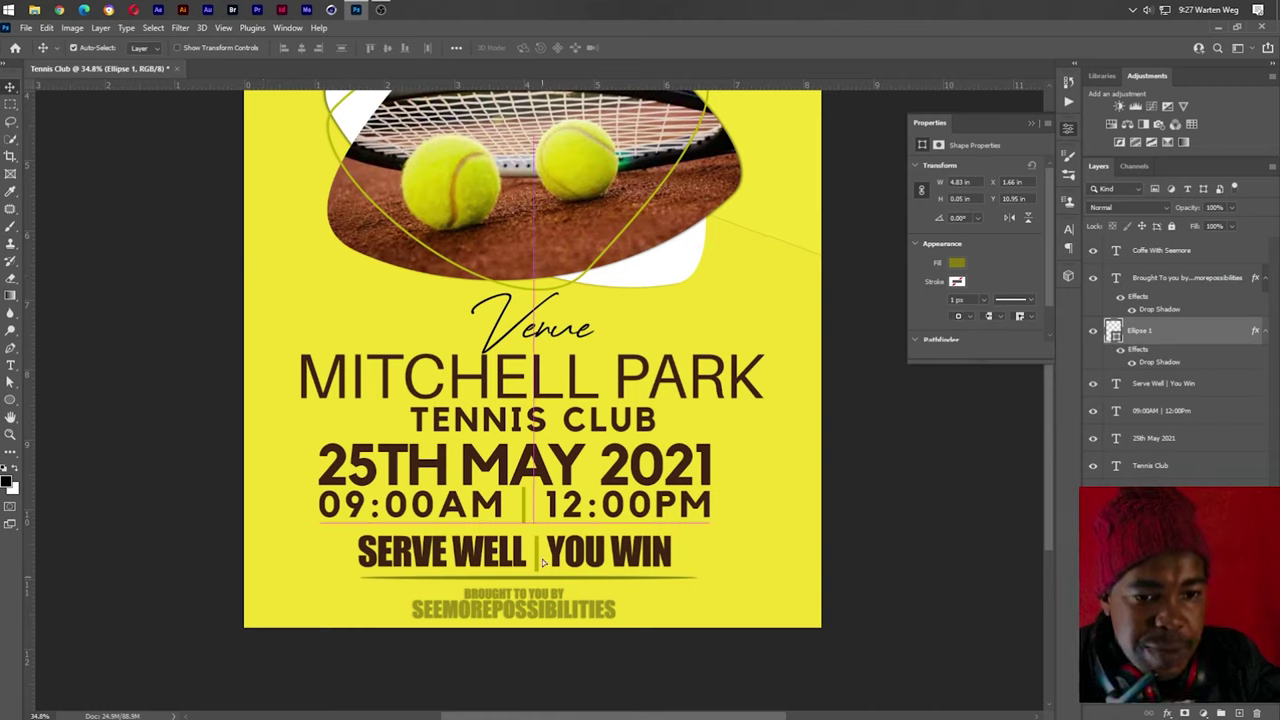
Duplicate the divider line under TENNIS CLUB and below the times, then select the whole canvas
{"action": "left_click", "coordinate": [550, 505]}
{"action": "left_click", "coordinate": [812, 510]}
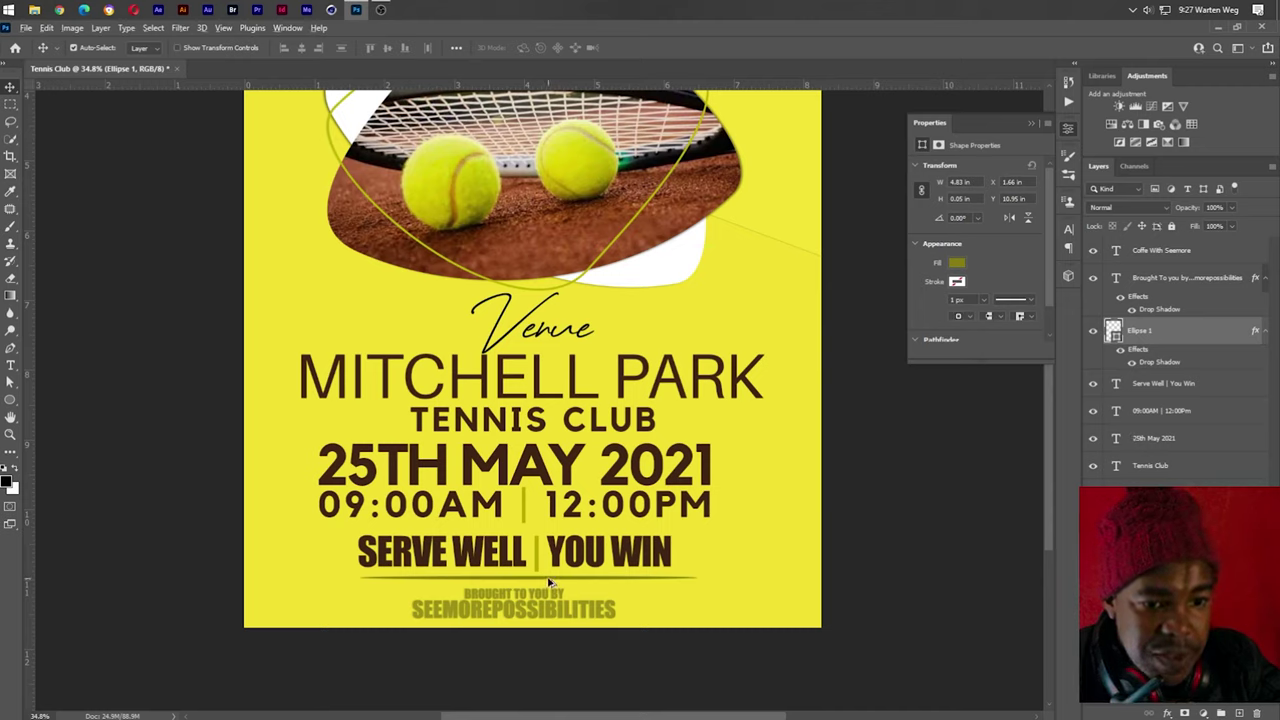
{"action": "left_click_drag", "start_coordinate": [549, 582], "coordinate": [548, 448]}
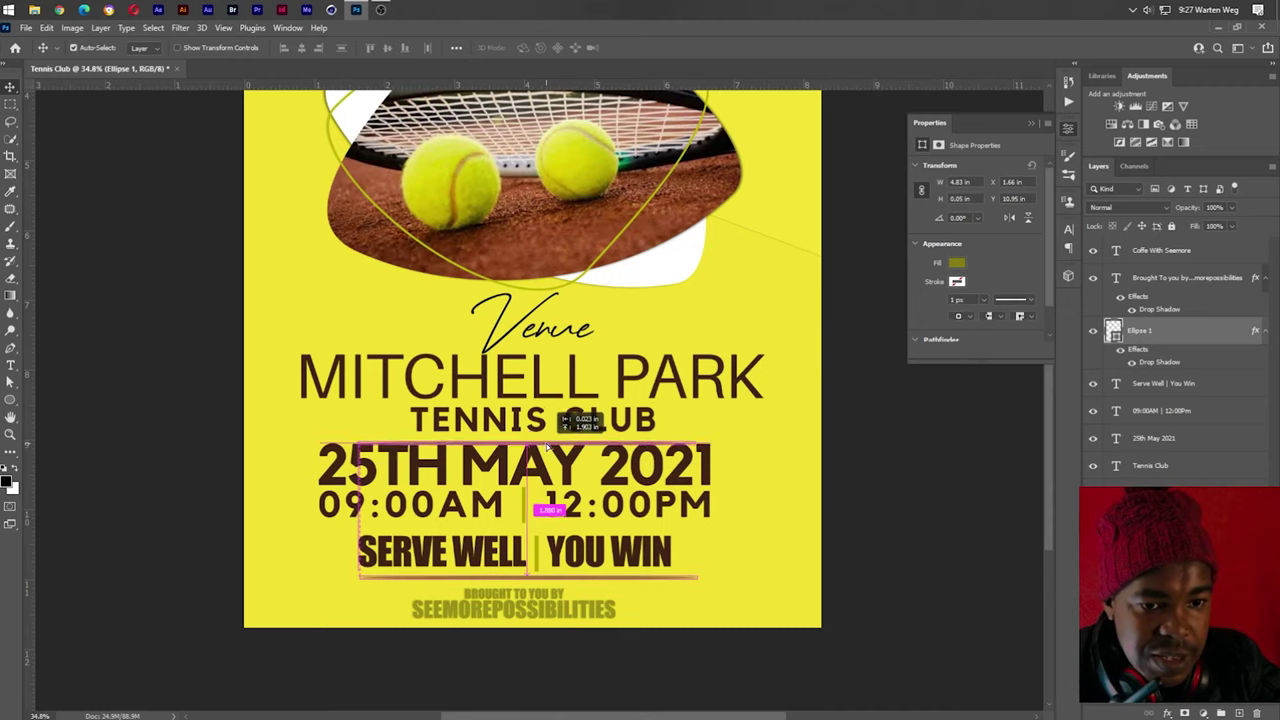
{"action": "left_click_drag", "start_coordinate": [548, 449], "coordinate": [522, 534]}
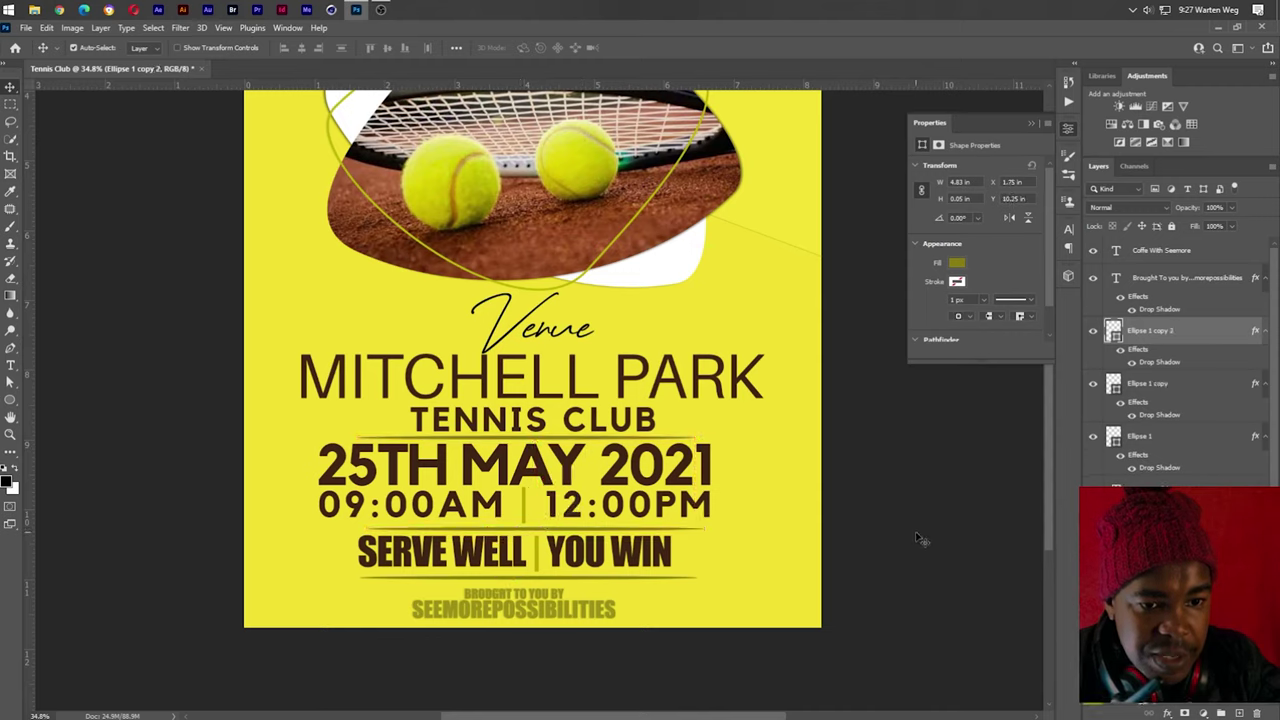
{"action": "left_click", "coordinate": [1155, 436], "text": "shift"}
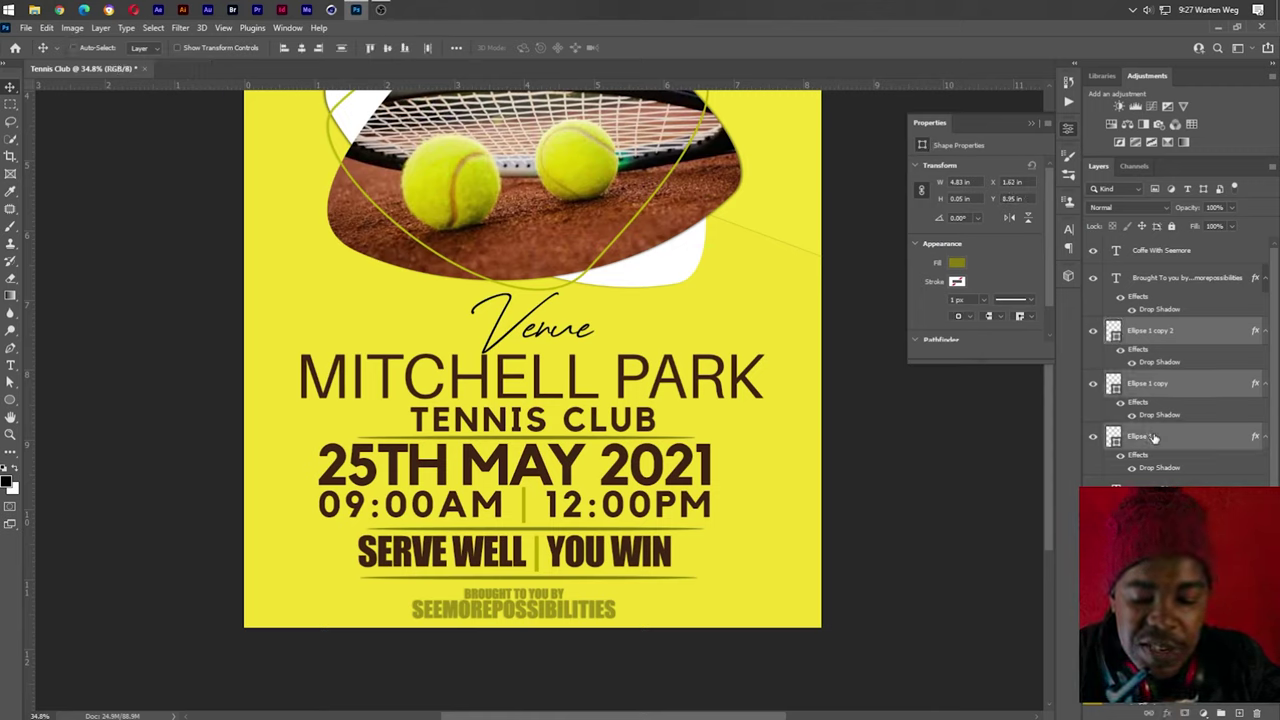
{"action": "key", "text": "ctrl+t"}
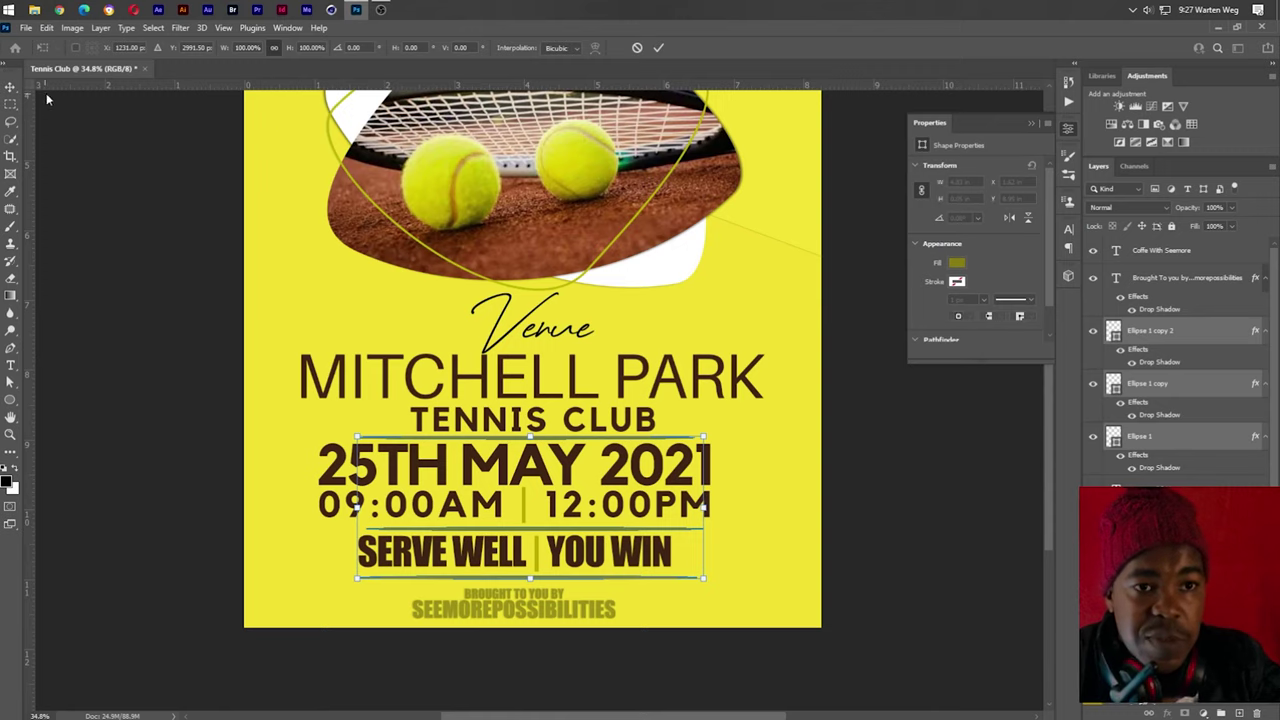
{"action": "key", "text": "Return"}
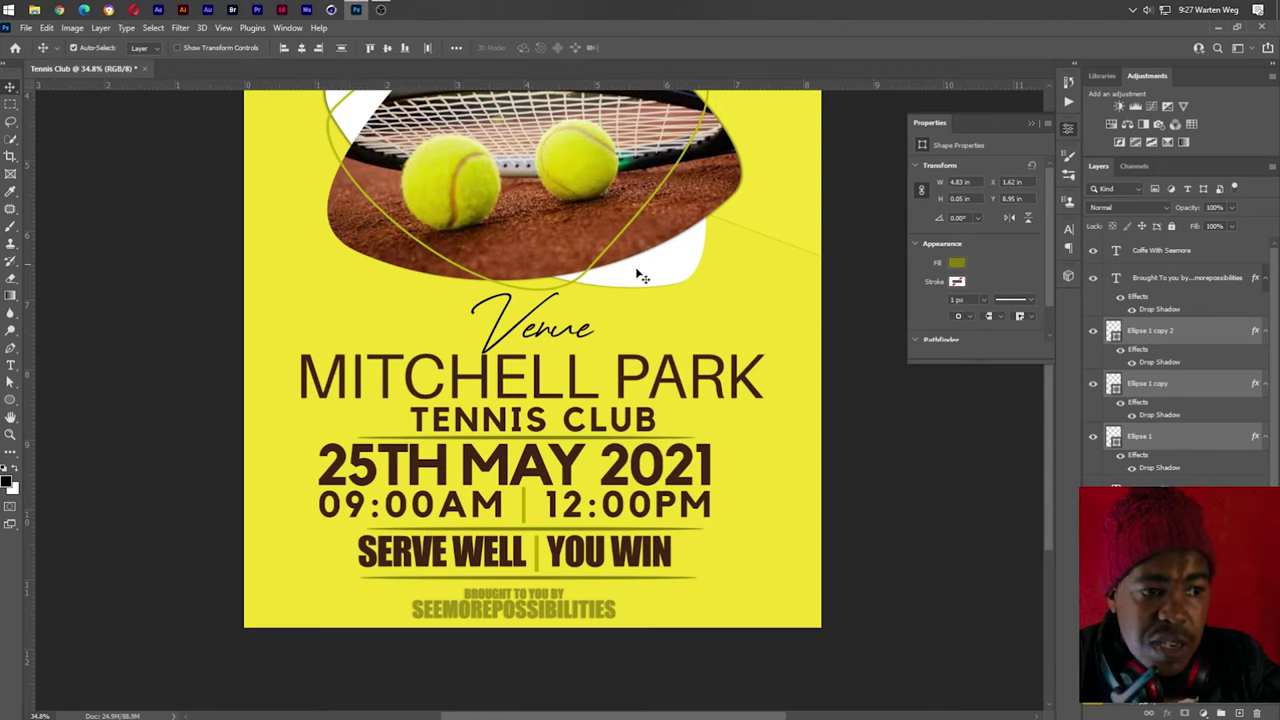
{"action": "key", "text": "ctrl+a"}
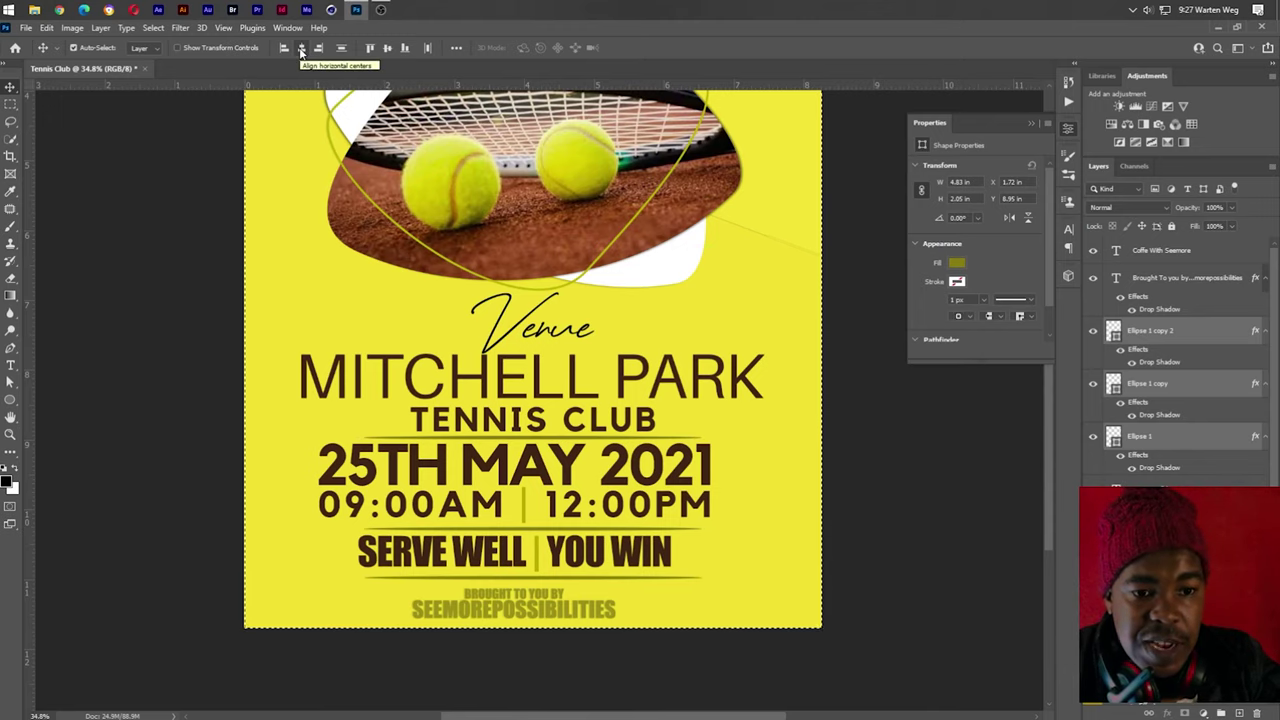
Nudge MITCHELL PARK, TENNIS CLUB and the divider under it upward
{"action": "scroll", "coordinate": [543, 572], "scroll_direction": "up", "scroll_amount": 1}
{"action": "scroll", "coordinate": [543, 572], "scroll_direction": "up", "scroll_amount": 1}
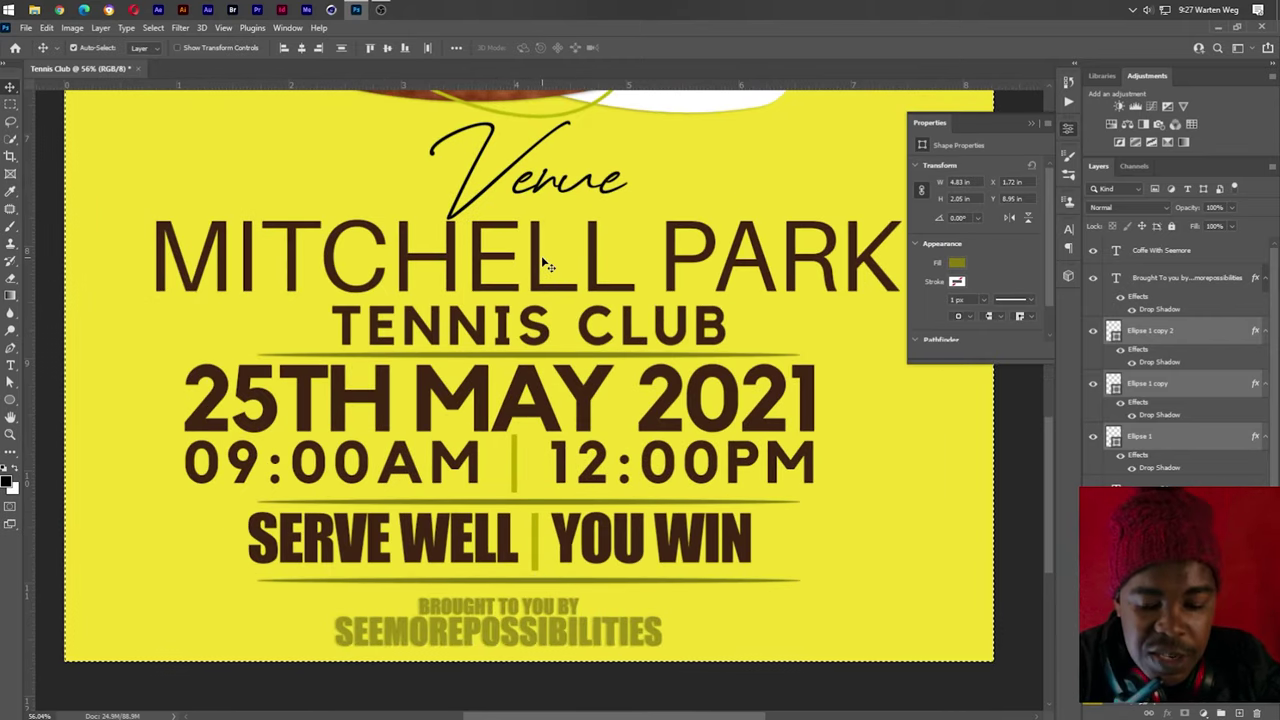
{"action": "key", "text": "ctrl"}
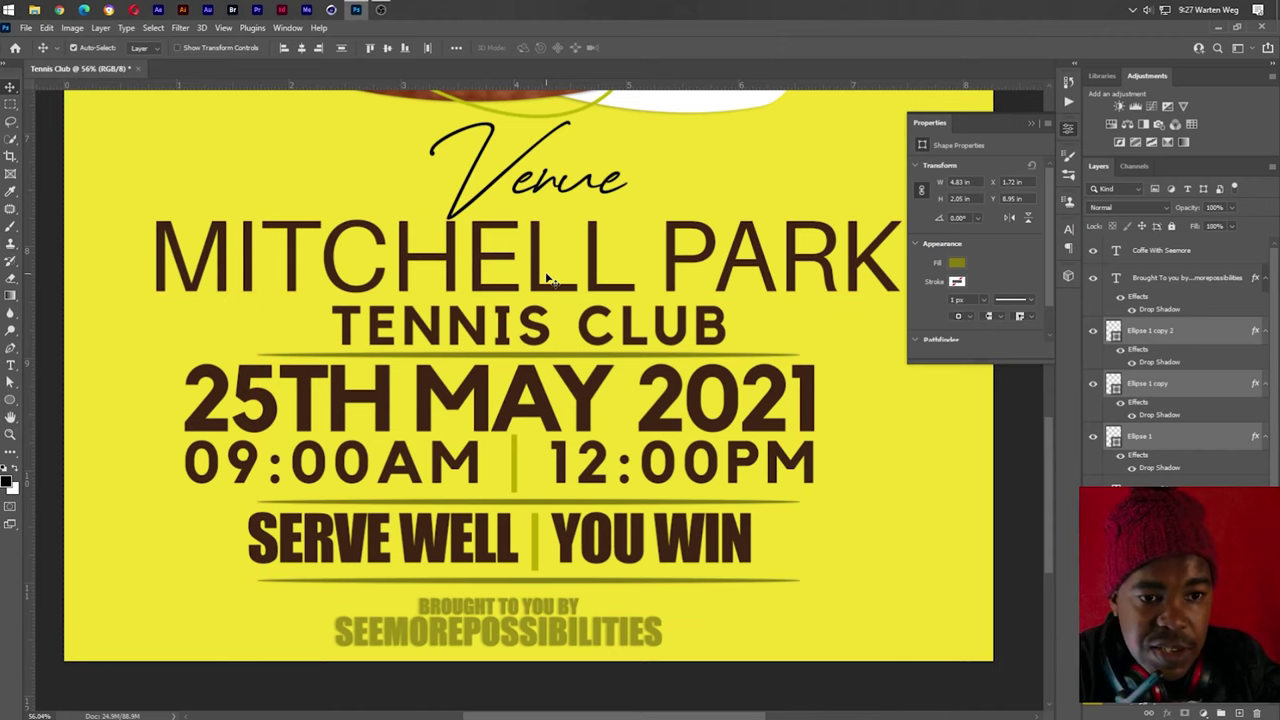
{"action": "left_click", "coordinate": [538, 277]}
{"action": "key", "text": "Up"}
{"action": "key", "text": "Up"}
{"action": "key", "text": "Up"}
{"action": "key", "text": "Up"}
{"action": "key", "text": "Up"}
{"action": "key", "text": "Up"}
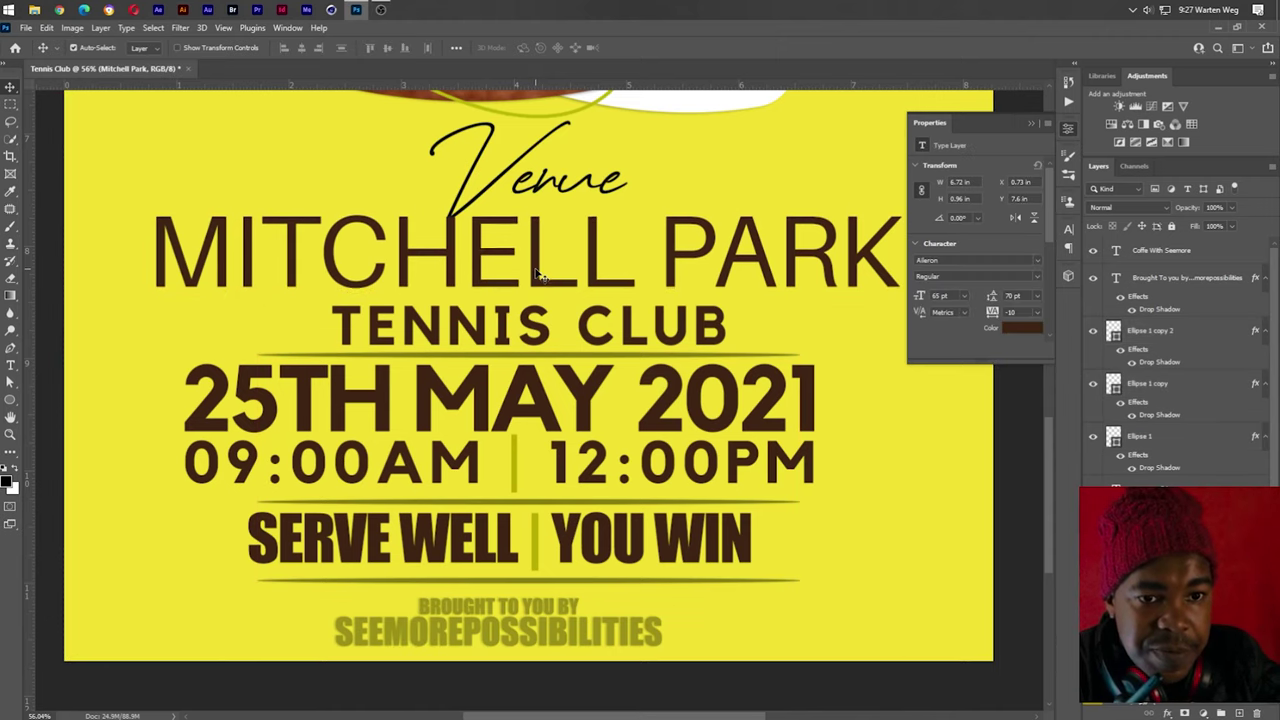
{"action": "key", "text": "Up"}
{"action": "key", "text": "Up"}
{"action": "key", "text": "Up"}
{"action": "key", "text": "Up"}
{"action": "key", "text": "Up"}
{"action": "key", "text": "Up"}
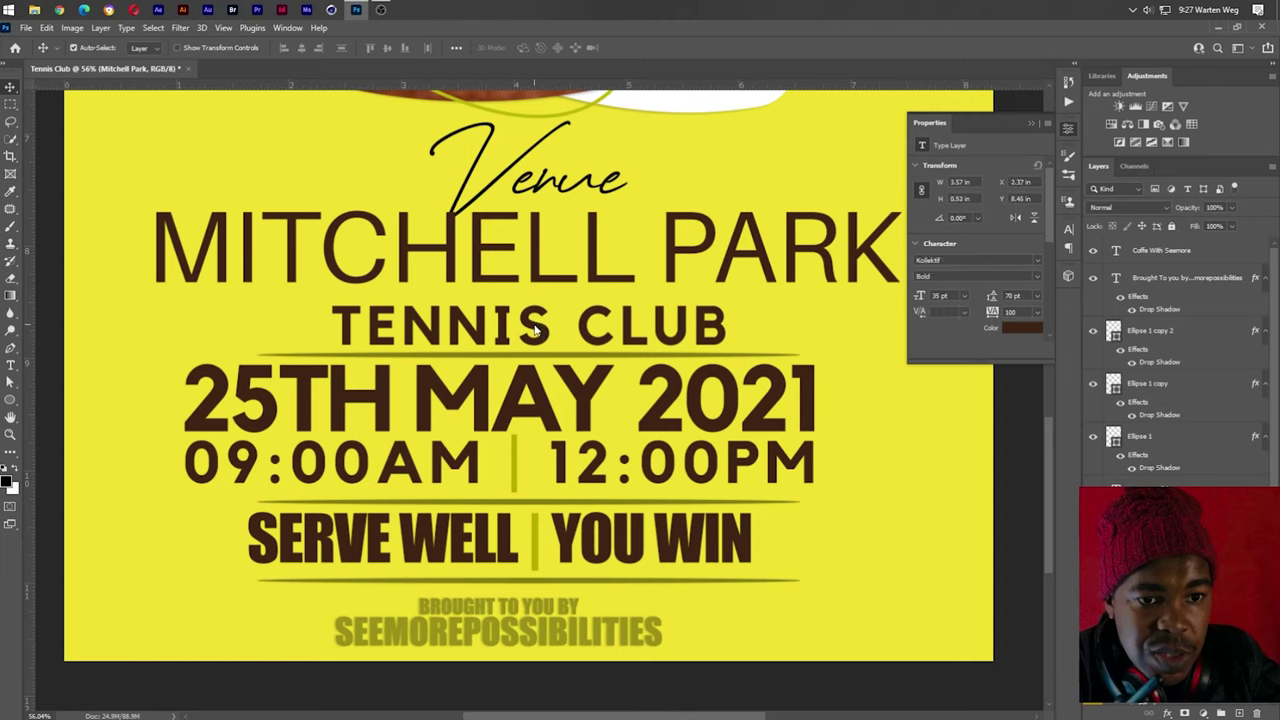
{"action": "left_click_drag", "start_coordinate": [540, 330], "coordinate": [535, 322]}
{"action": "key", "text": "Up"}
{"action": "key", "text": "Up"}
{"action": "key", "text": "Up"}
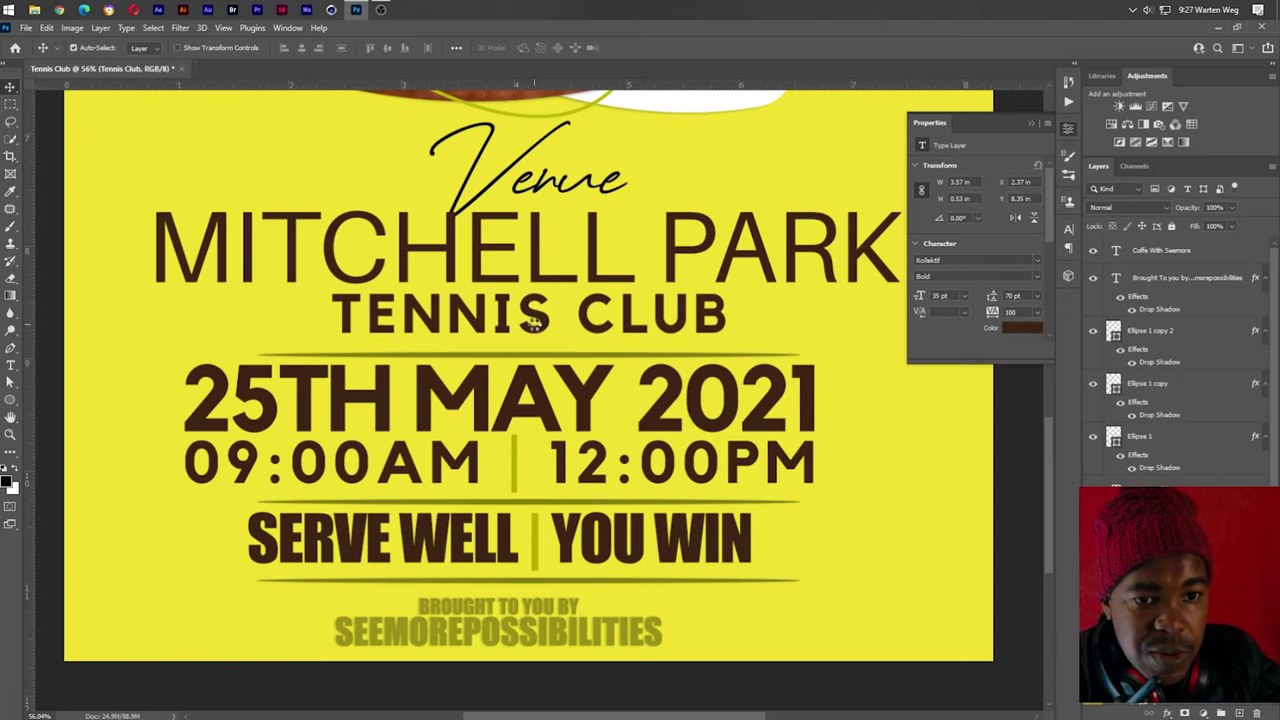
{"action": "key", "text": "Up"}
{"action": "key", "text": "Up"}
{"action": "key", "text": "Up"}
{"action": "left_click", "coordinate": [523, 355]}
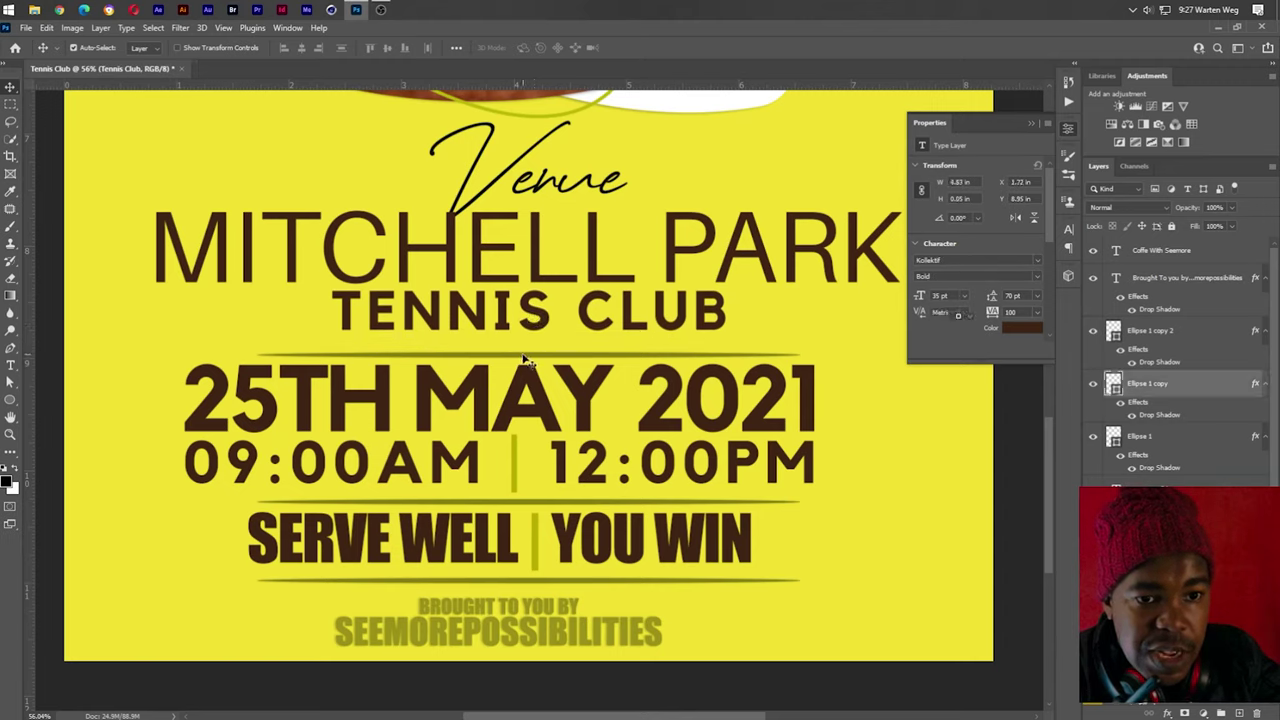
{"action": "key", "text": "Up"}
{"action": "key", "text": "Up"}
{"action": "key", "text": "Up"}
{"action": "key", "text": "Up"}
{"action": "key", "text": "Up"}
{"action": "key", "text": "Up"}
{"action": "key", "text": "Up"}
{"action": "key", "text": "Up"}
{"action": "key", "text": "Up"}
{"action": "key", "text": "Up"}
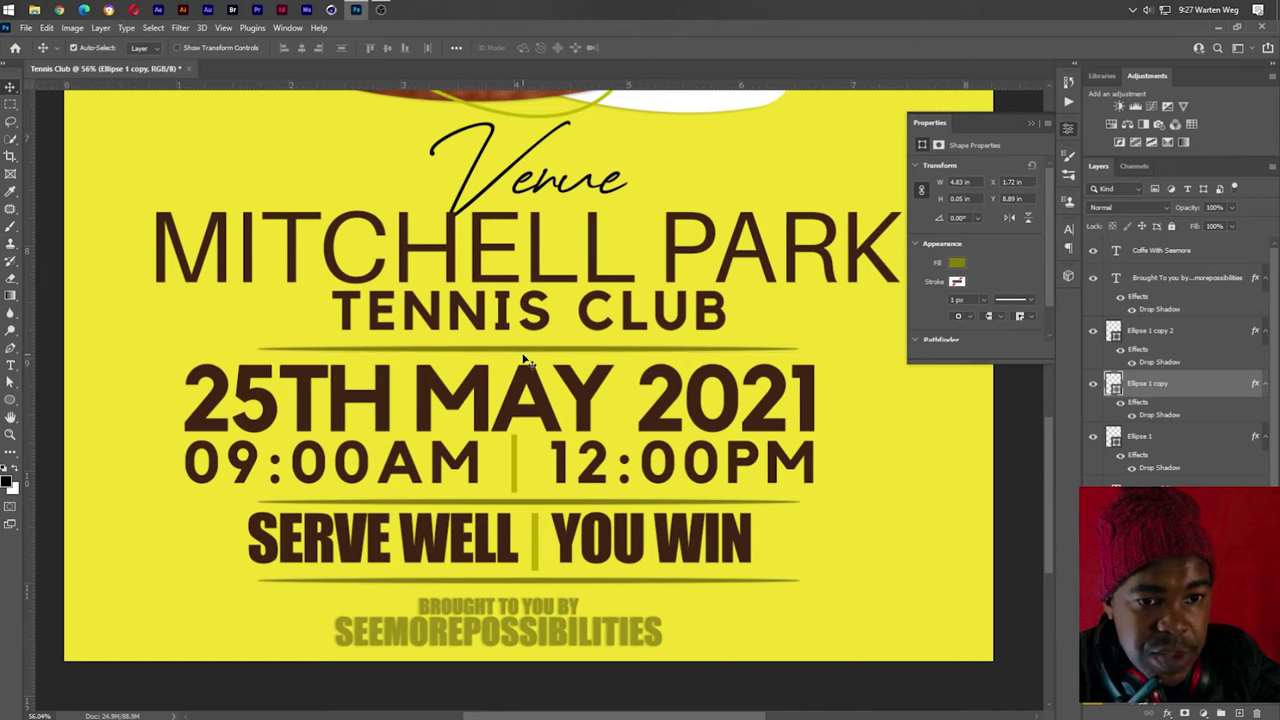
Nudge SERVE WELL | YOU WIN and the line below the times downward
{"action": "left_click", "coordinate": [498, 503]}
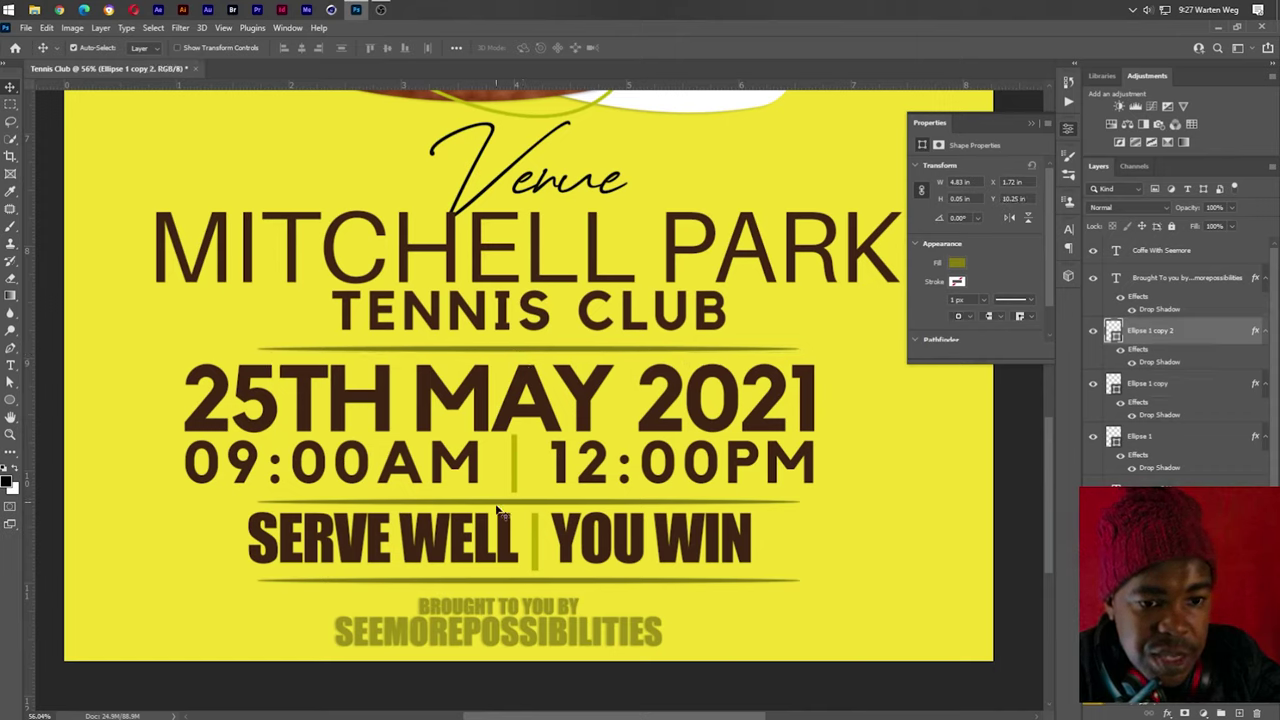
{"action": "left_click", "coordinate": [505, 591]}
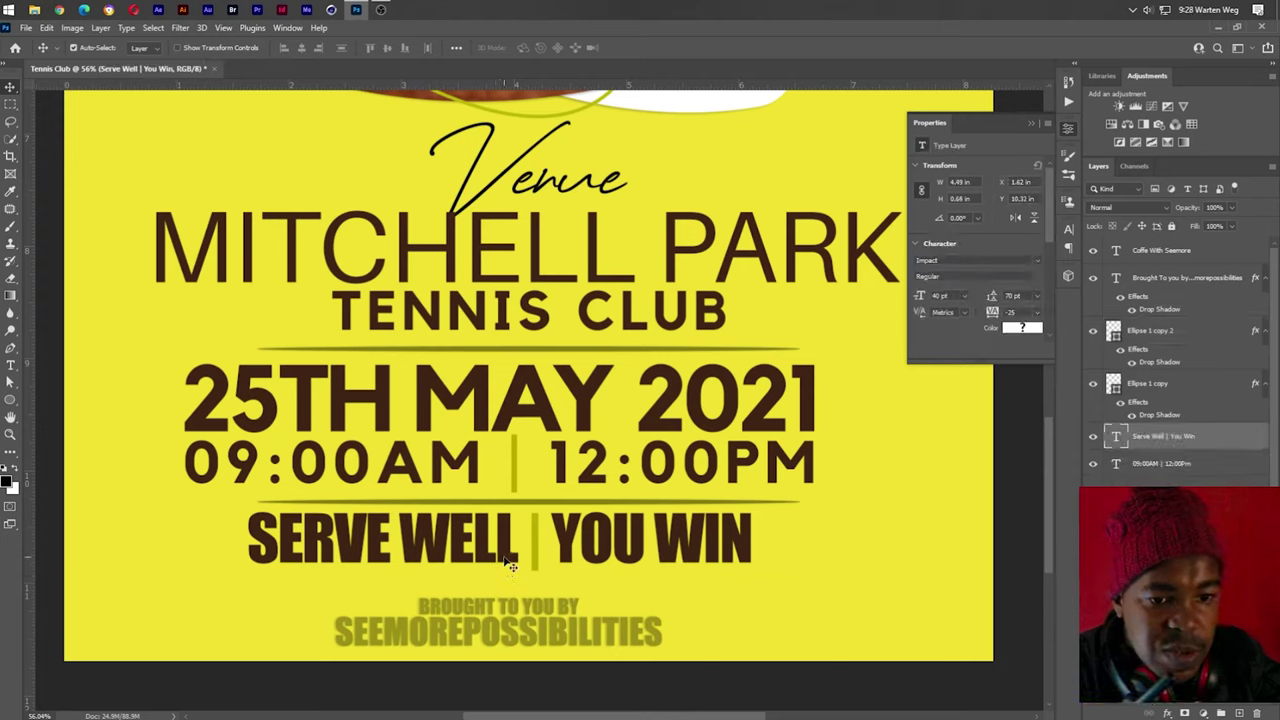
{"action": "key", "text": "Down"}
{"action": "key", "text": "Down"}
{"action": "key", "text": "Down"}
{"action": "key", "text": "Down"}
{"action": "key", "text": "Down"}
{"action": "key", "text": "Down"}
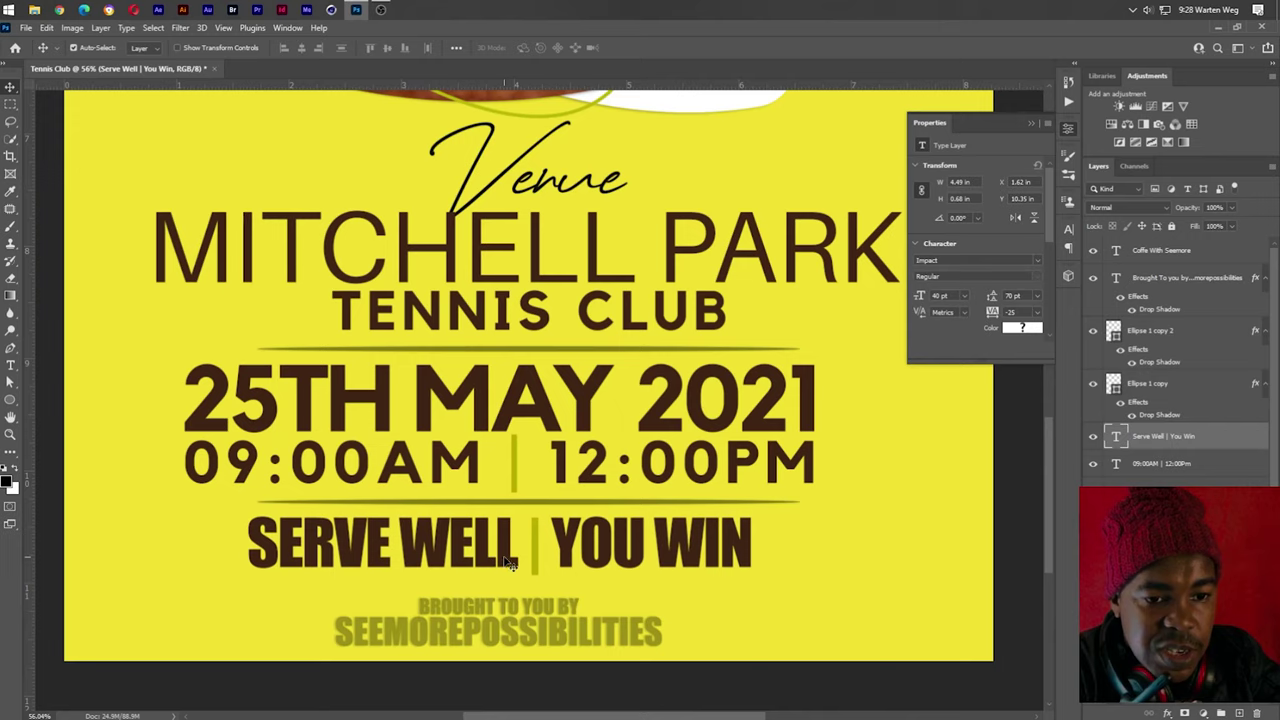
{"action": "key", "text": "Down"}
{"action": "key", "text": "Down"}
{"action": "key", "text": "Down"}
{"action": "key", "text": "Down"}
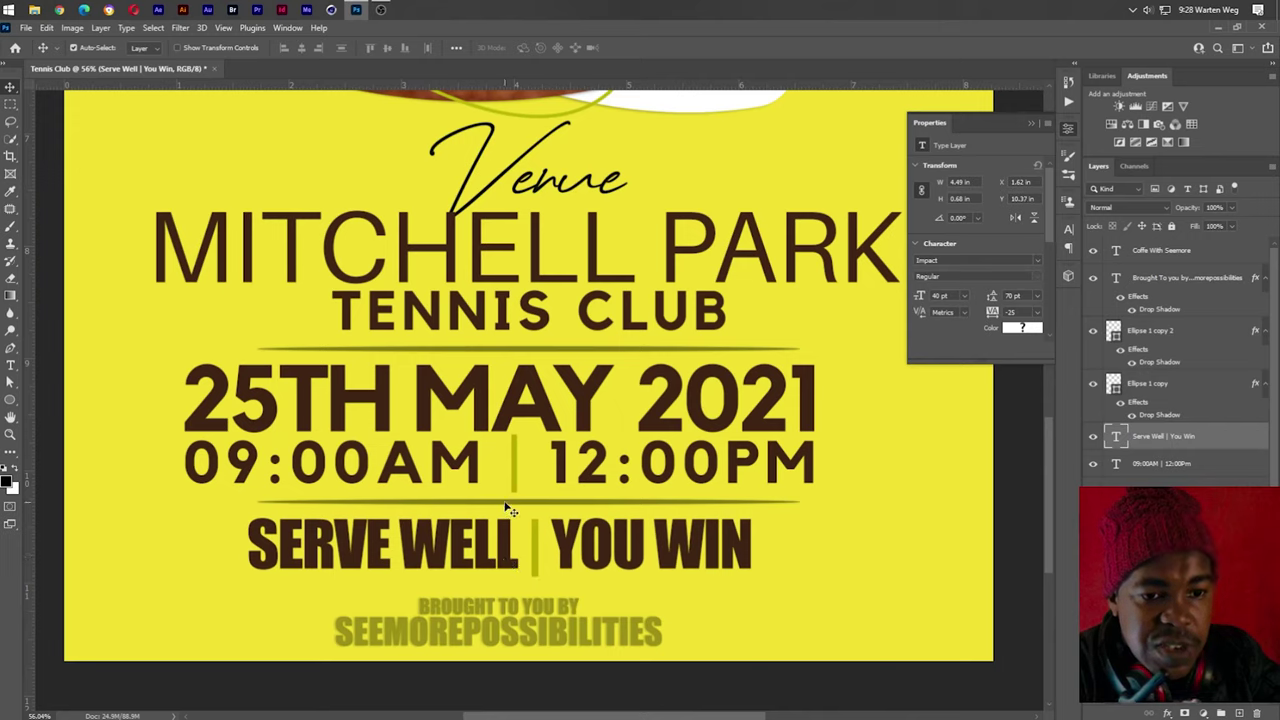
{"action": "left_click", "coordinate": [510, 510], "text": "ctrl"}
{"action": "key", "text": "Down"}
{"action": "key", "text": "Down"}
{"action": "key", "text": "Down"}
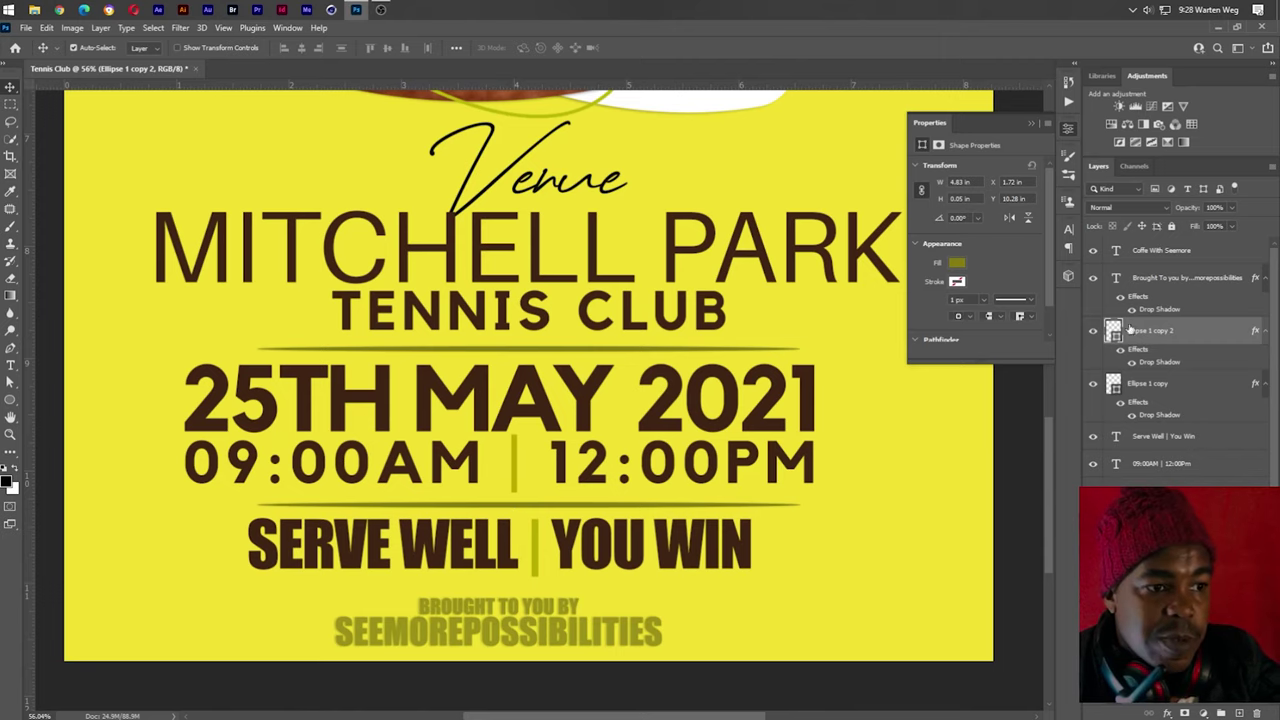
Group all the poster's text and divider-line layers into one group named Texts
{"action": "key", "text": "ctrl+0"}
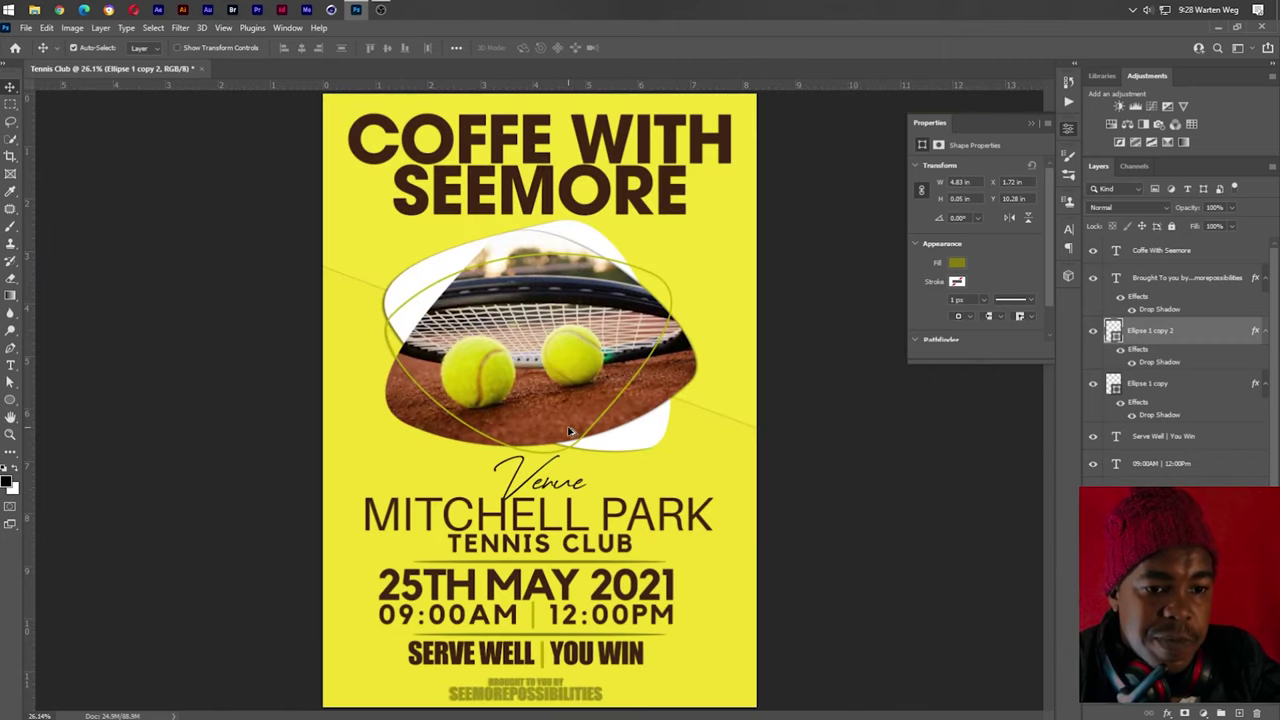
{"action": "left_click", "coordinate": [1155, 252]}
{"action": "key", "text": "ctrl+alt+a"}
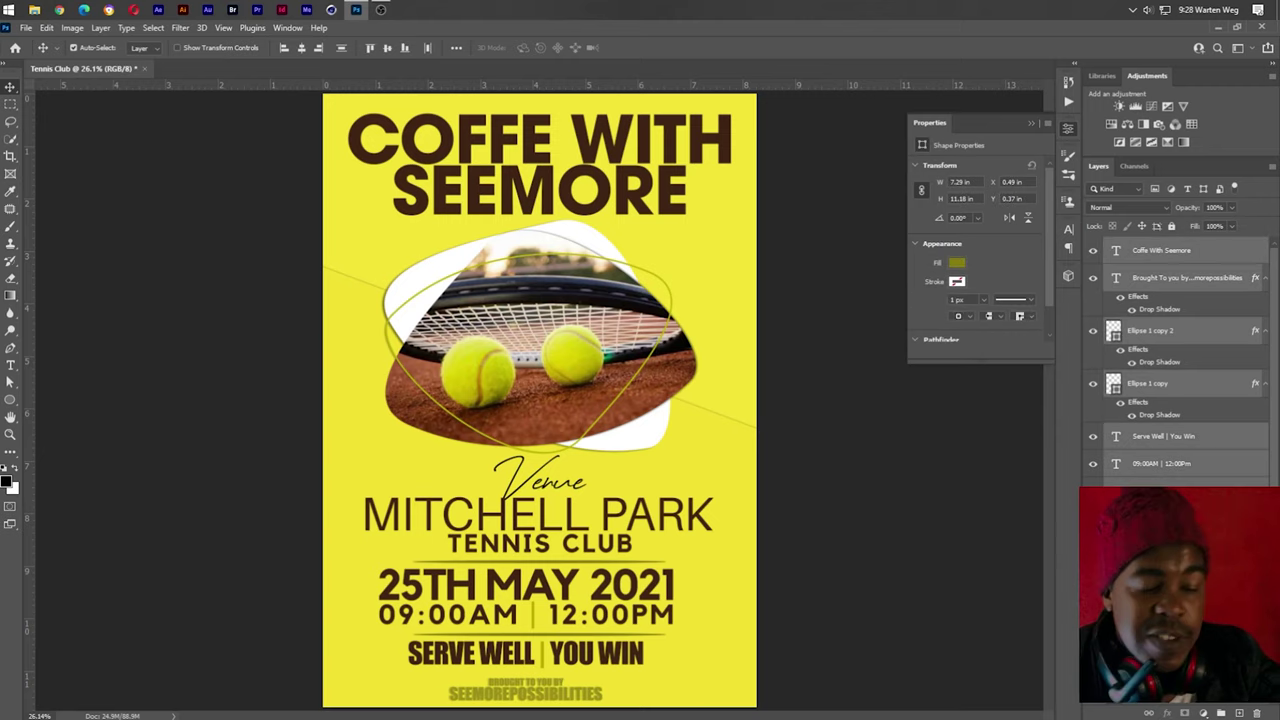
{"action": "key", "text": "ctrl+g"}
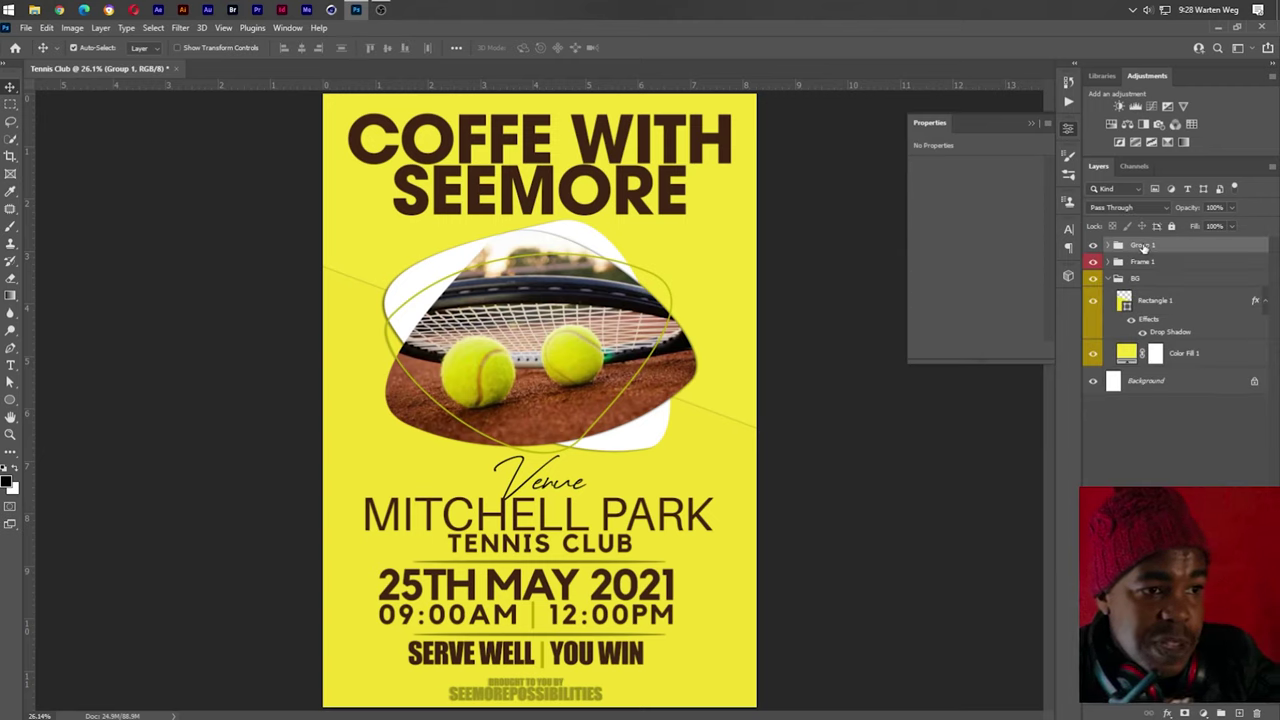
{"action": "double_click", "coordinate": [1143, 245]}
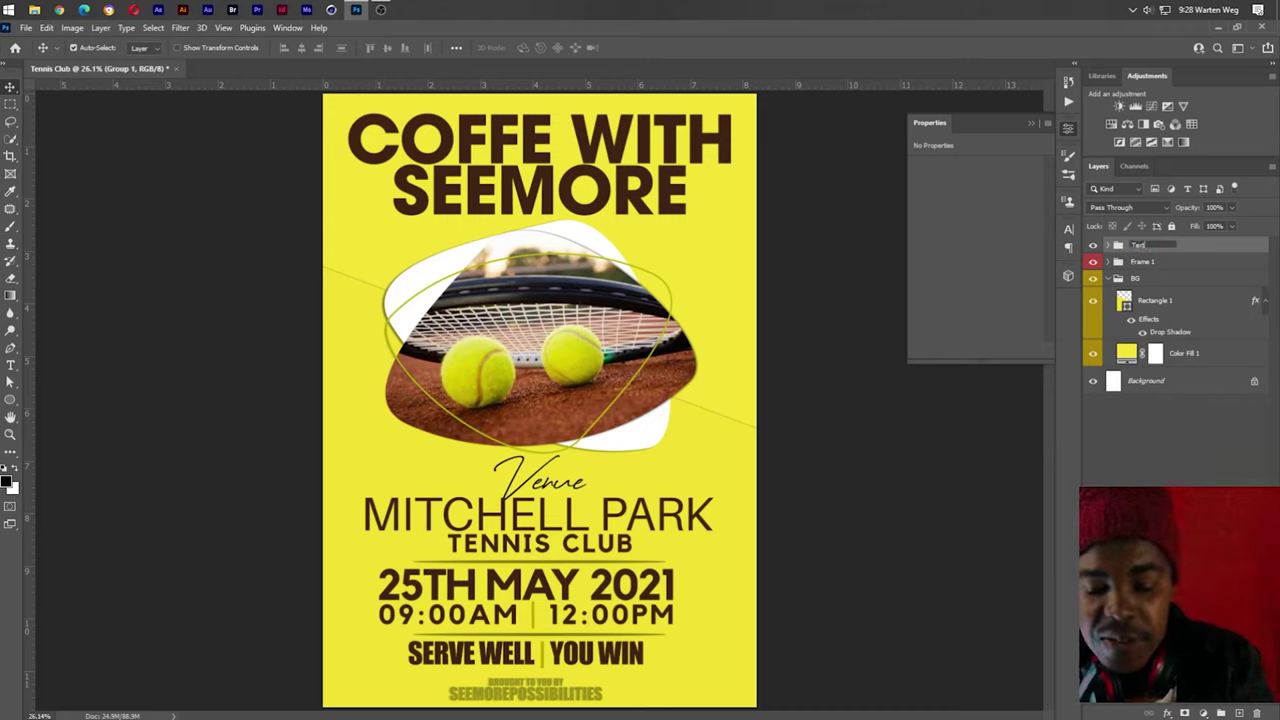
{"action": "type", "text": "Tennis"}
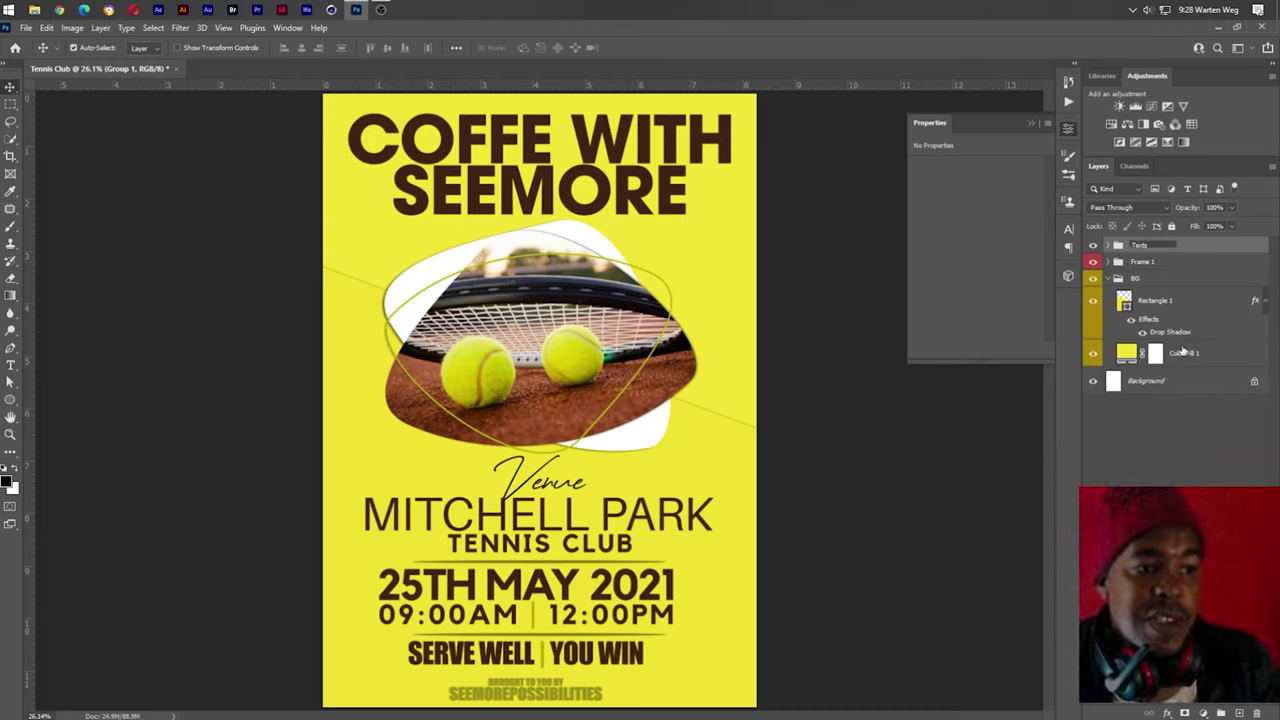
{"action": "left_click", "coordinate": [1196, 356]}
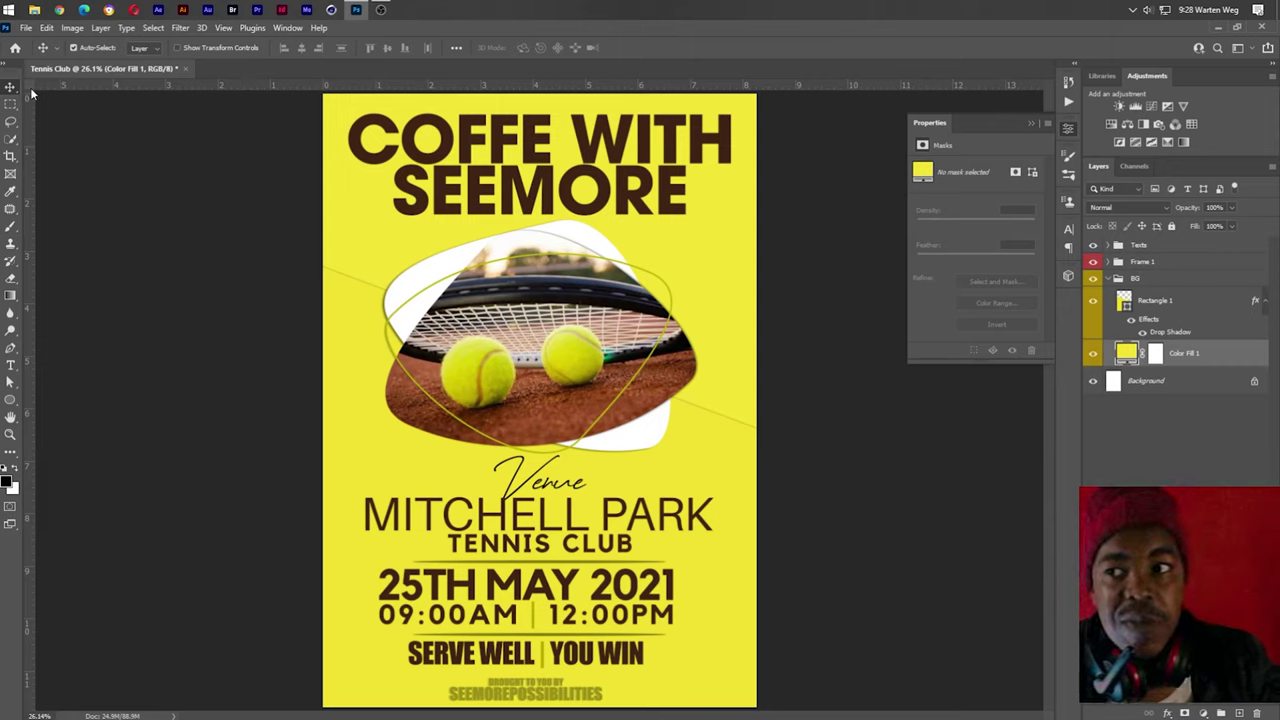
{"action": "left_click", "coordinate": [27, 28]}
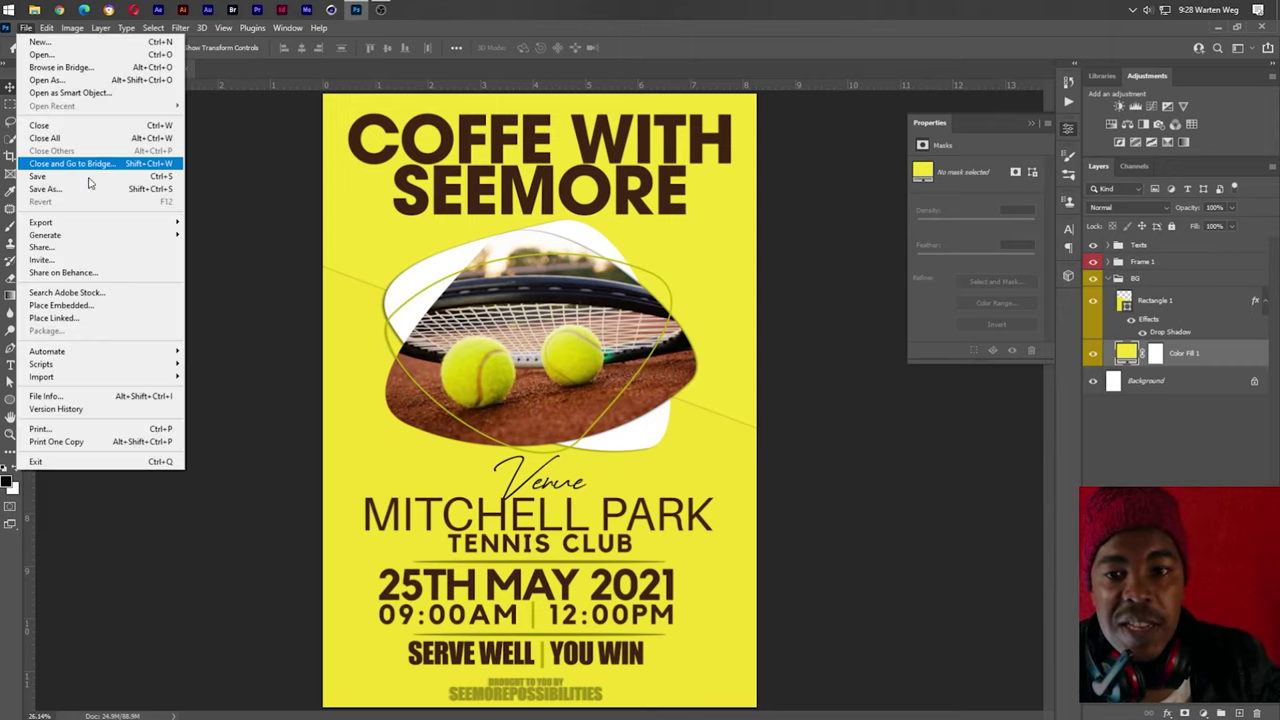
Place the tennis racket photo as an embedded image, positioned higher on the poster
{"action": "left_click", "coordinate": [100, 308]}
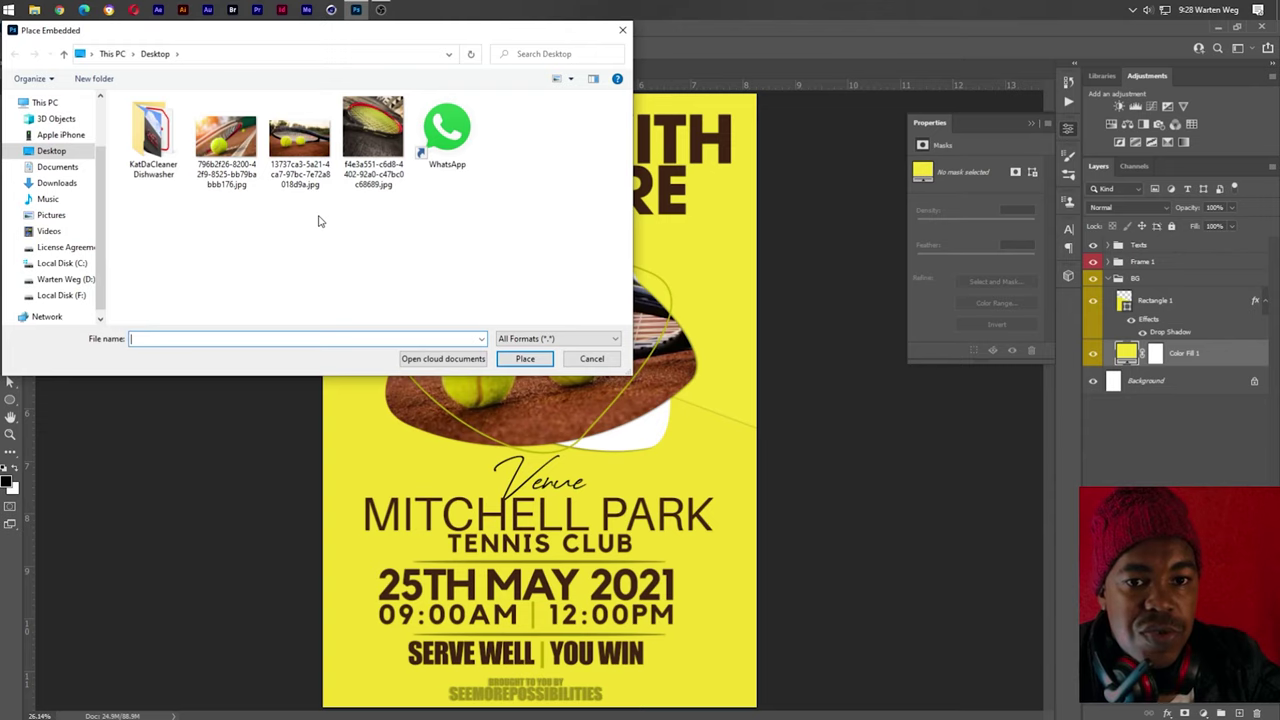
{"action": "double_click", "coordinate": [372, 130]}
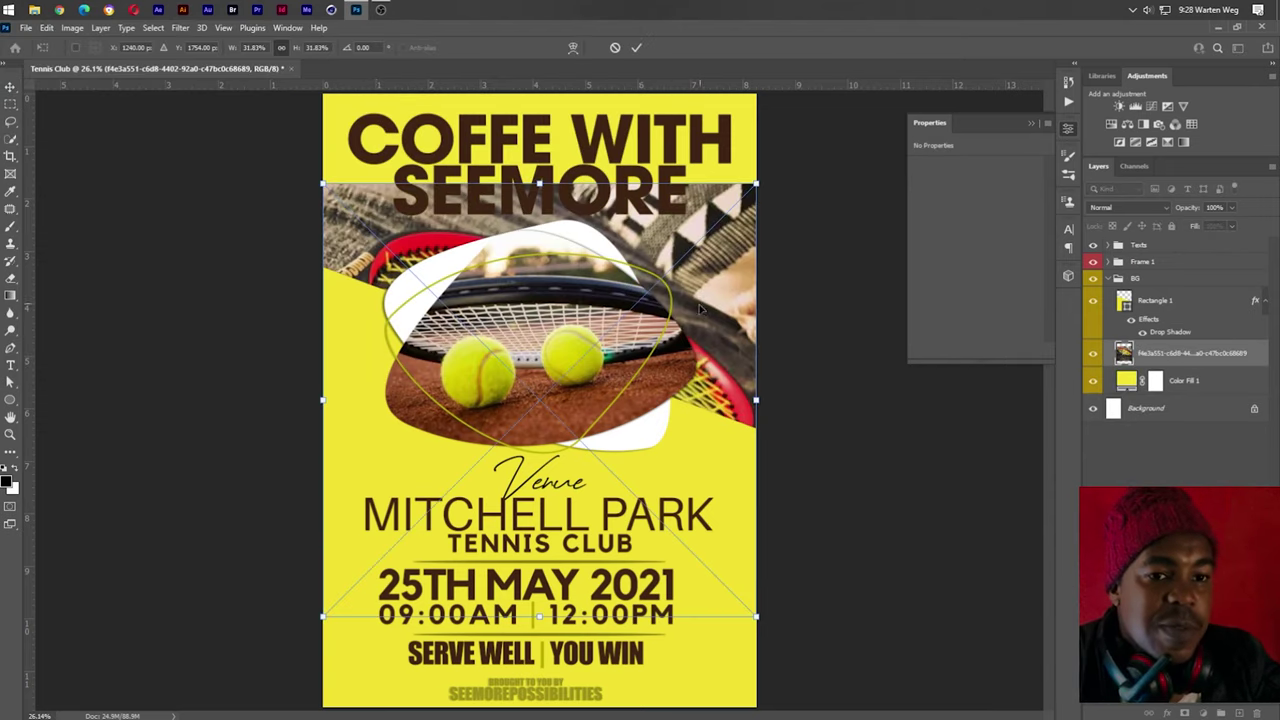
{"action": "left_click_drag", "start_coordinate": [698, 314], "coordinate": [698, 210]}
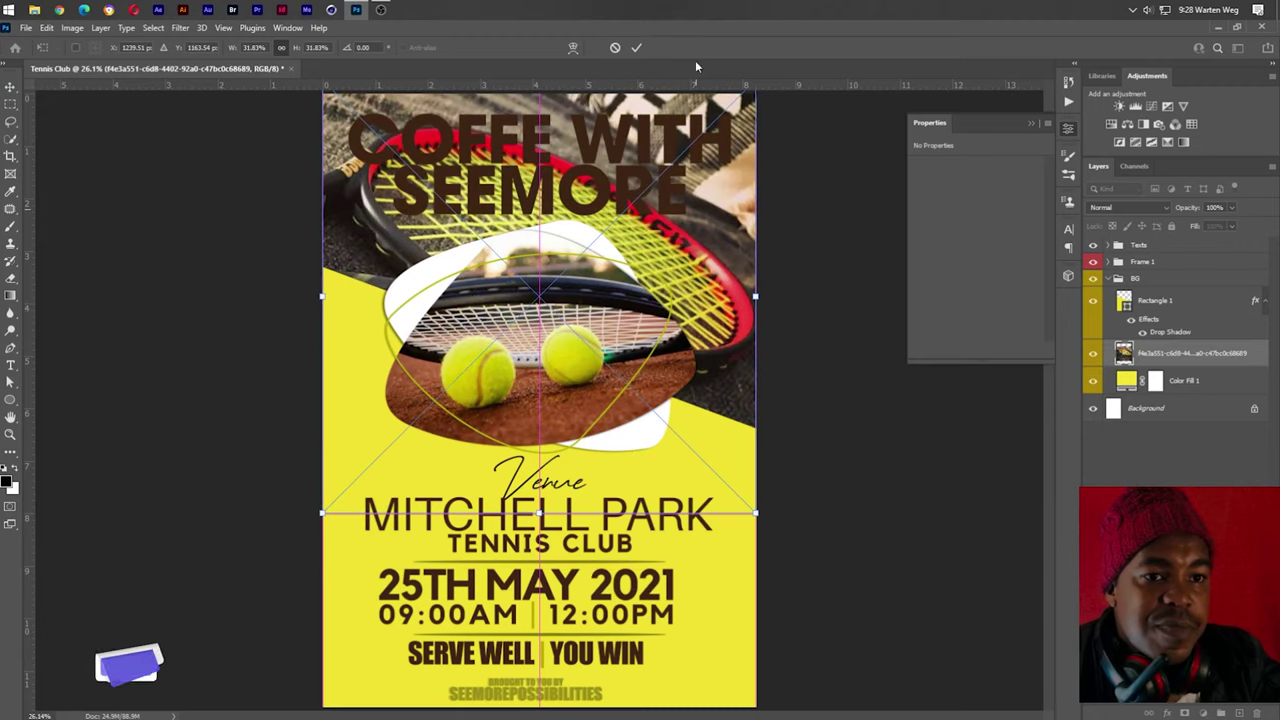
{"action": "left_click", "coordinate": [640, 46]}
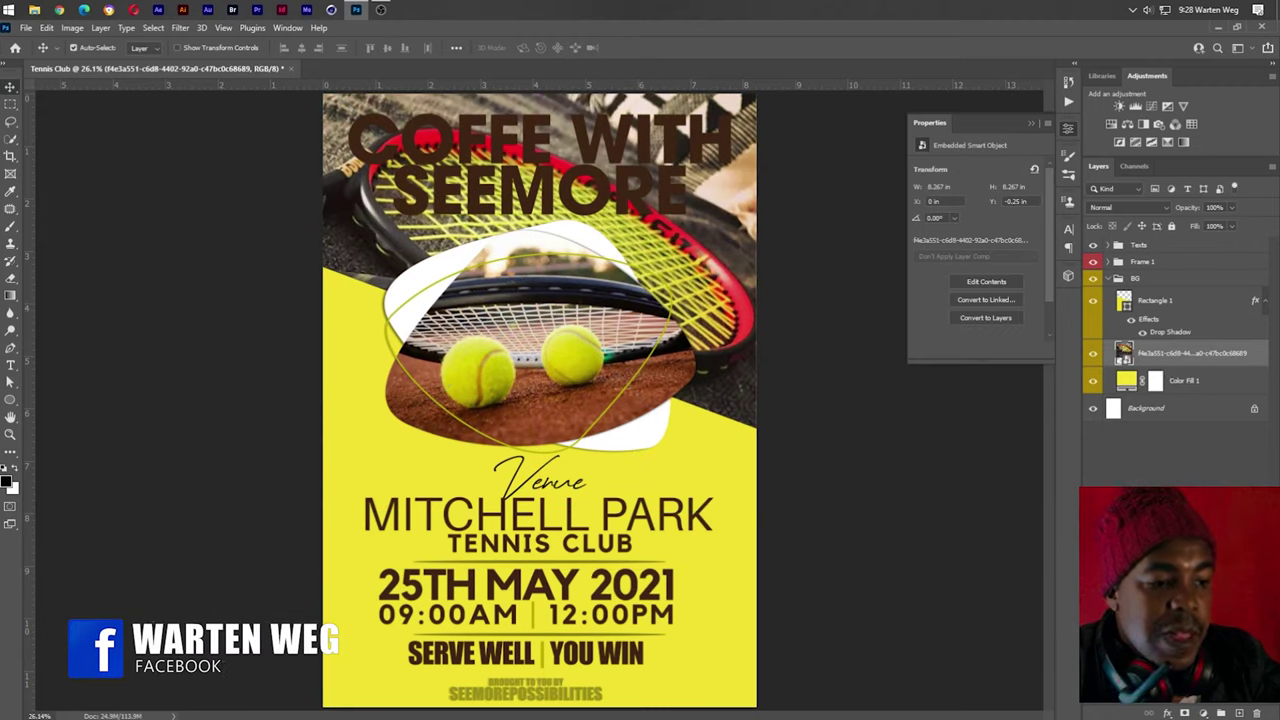
{"action": "left_click", "coordinate": [1155, 207]}
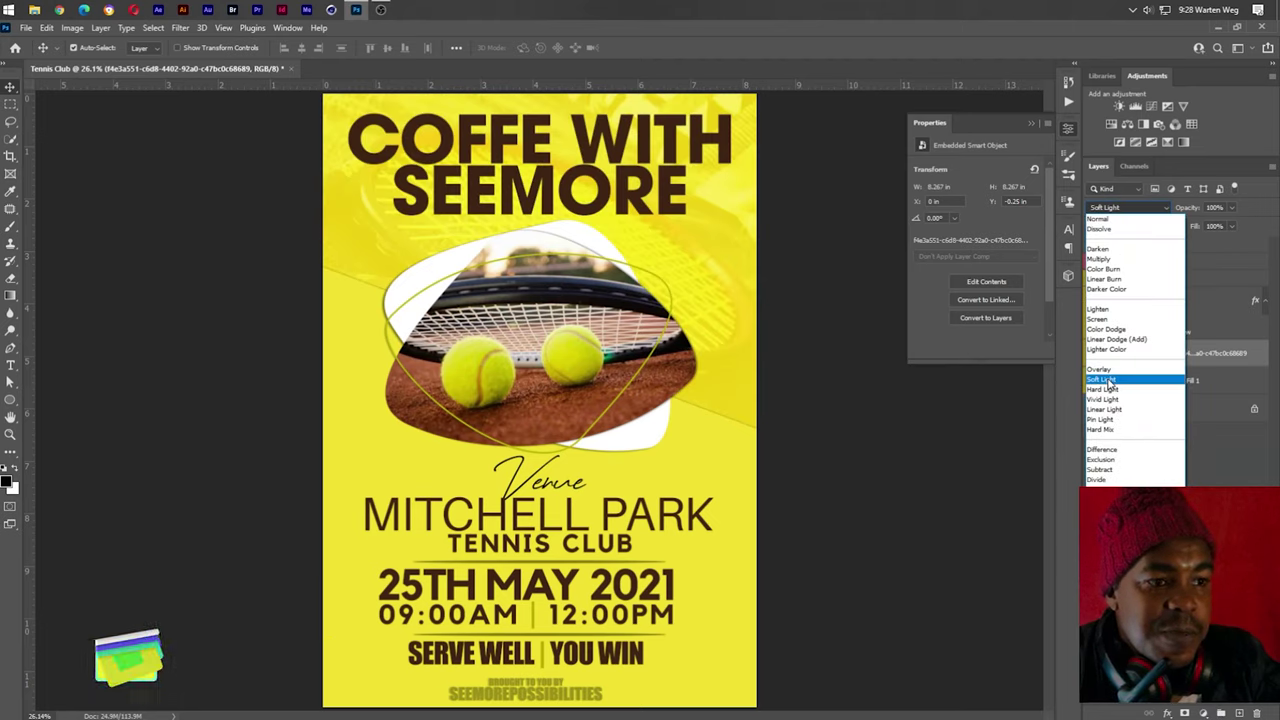
{"action": "left_click", "coordinate": [1119, 217]}
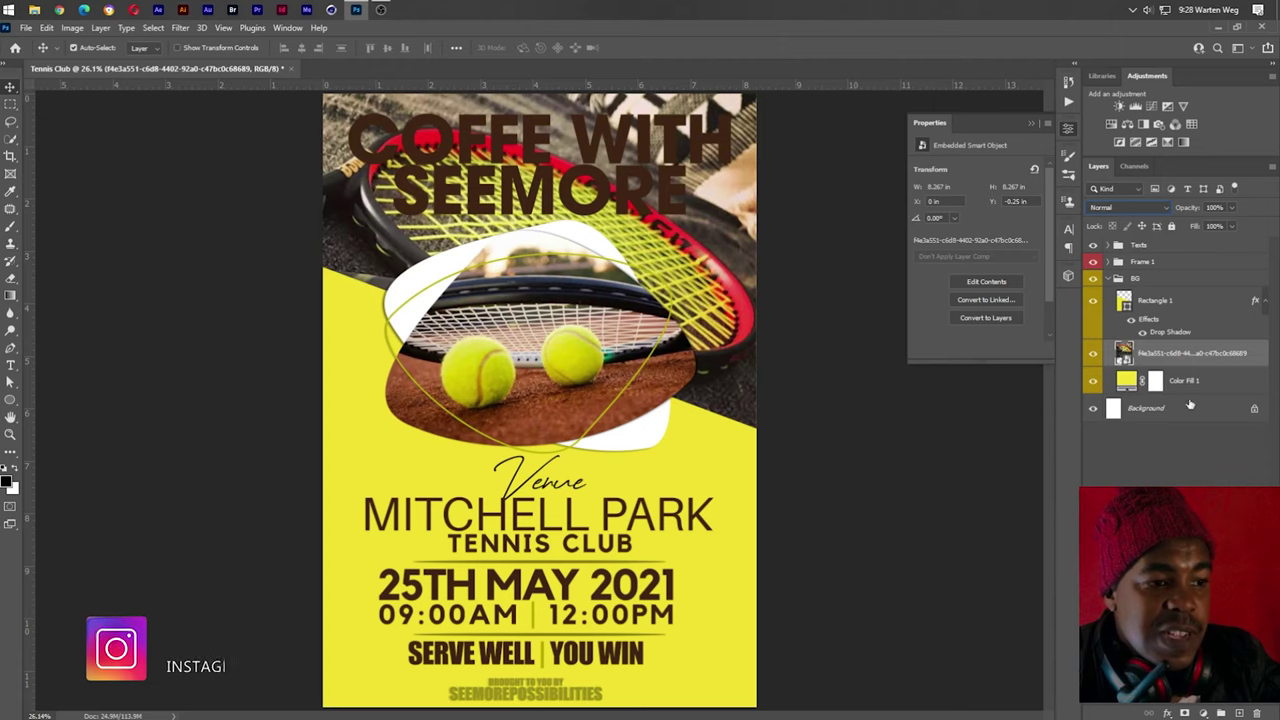
Fade the racket photo with a Black, White gradient mask and lower its opacity to about 33%
{"action": "left_click", "coordinate": [1184, 713]}
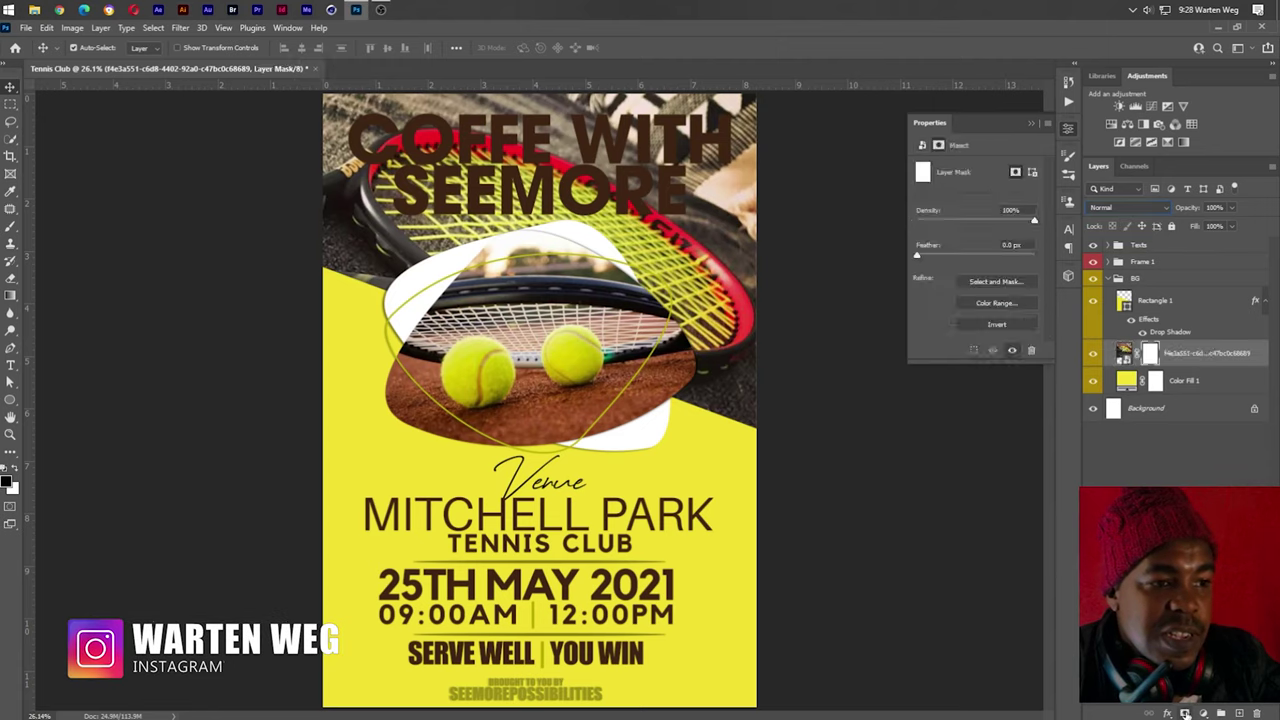
{"action": "left_click", "coordinate": [10, 295]}
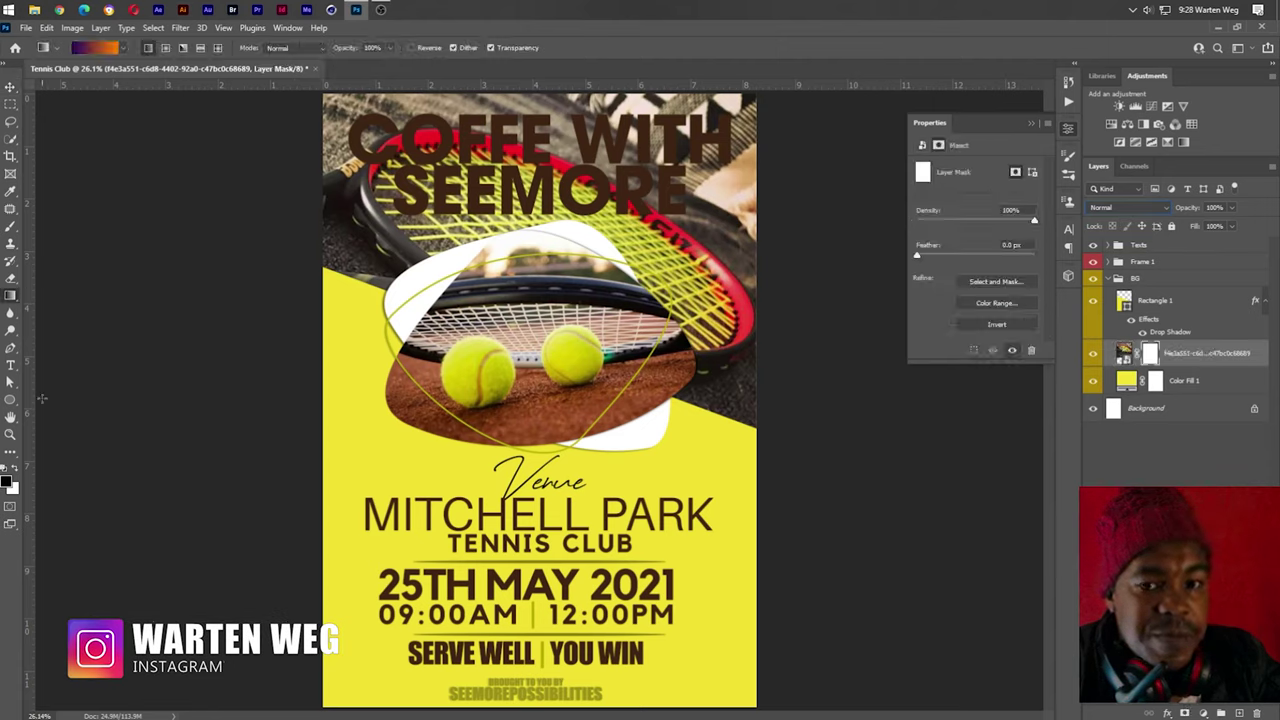
{"action": "left_click", "coordinate": [92, 48]}
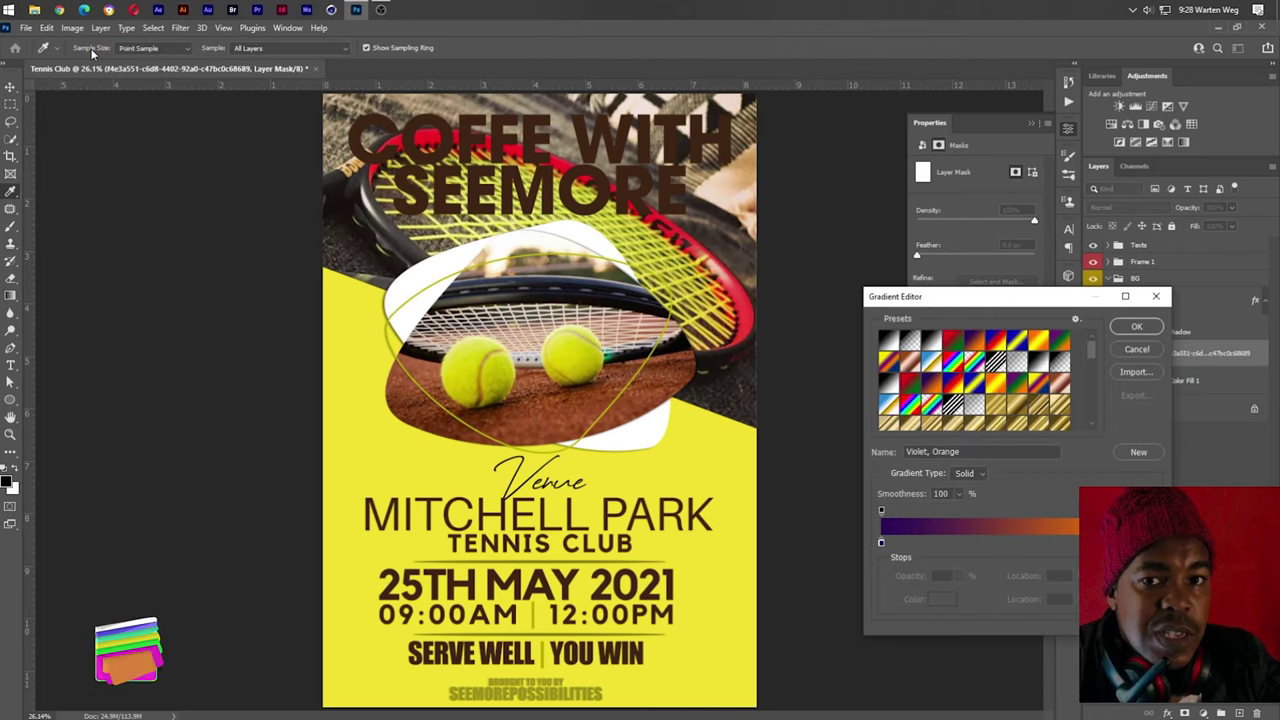
{"action": "left_click", "coordinate": [931, 340]}
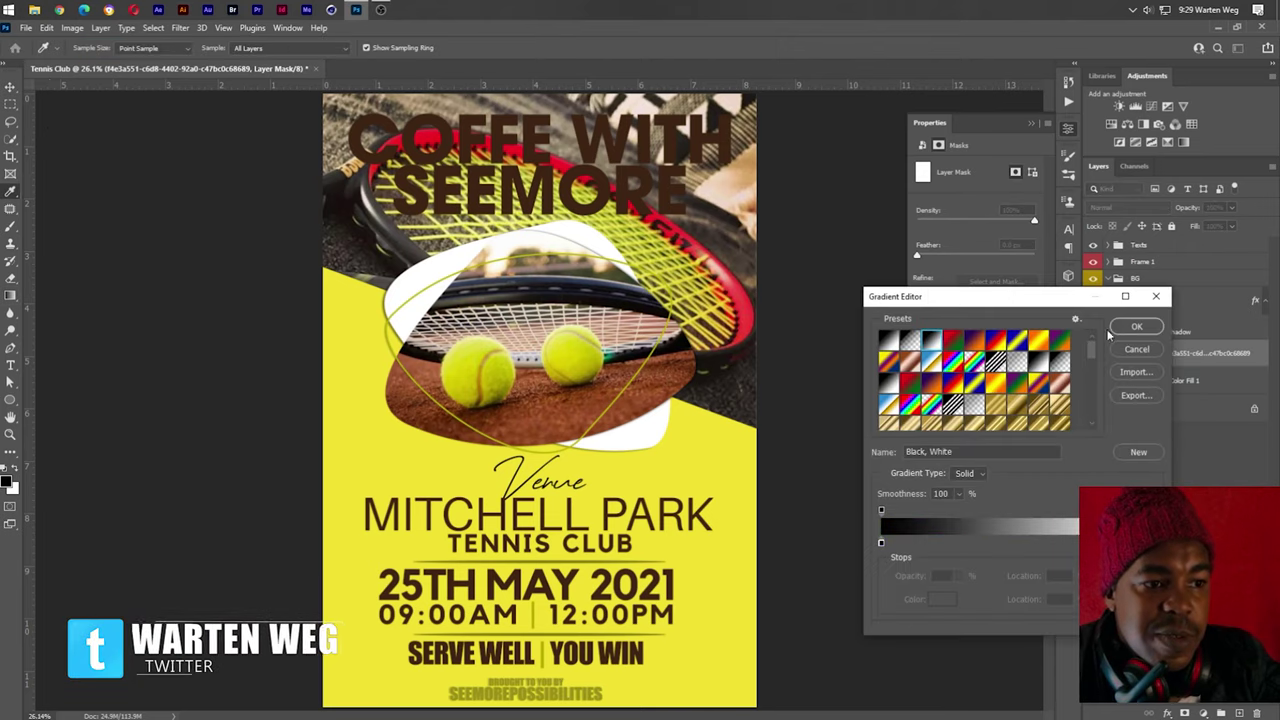
{"action": "left_click", "coordinate": [1136, 327]}
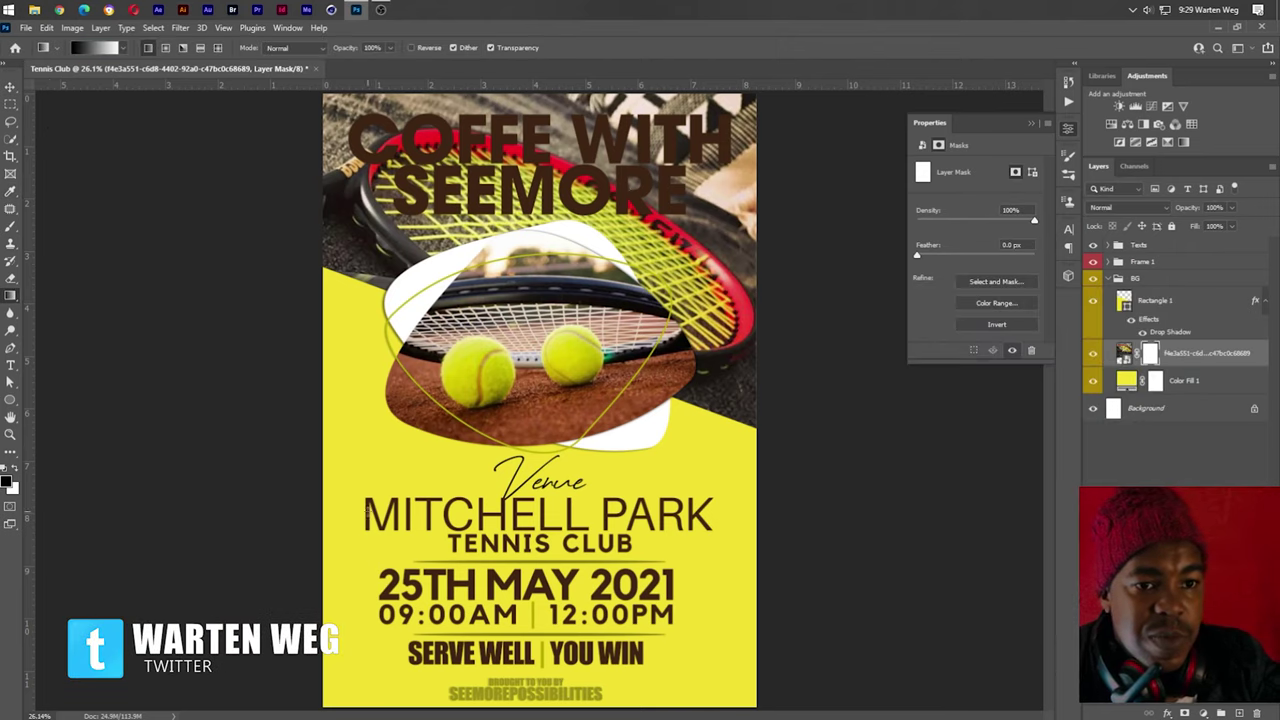
{"action": "left_click_drag", "start_coordinate": [428, 138], "coordinate": [405, 300]}
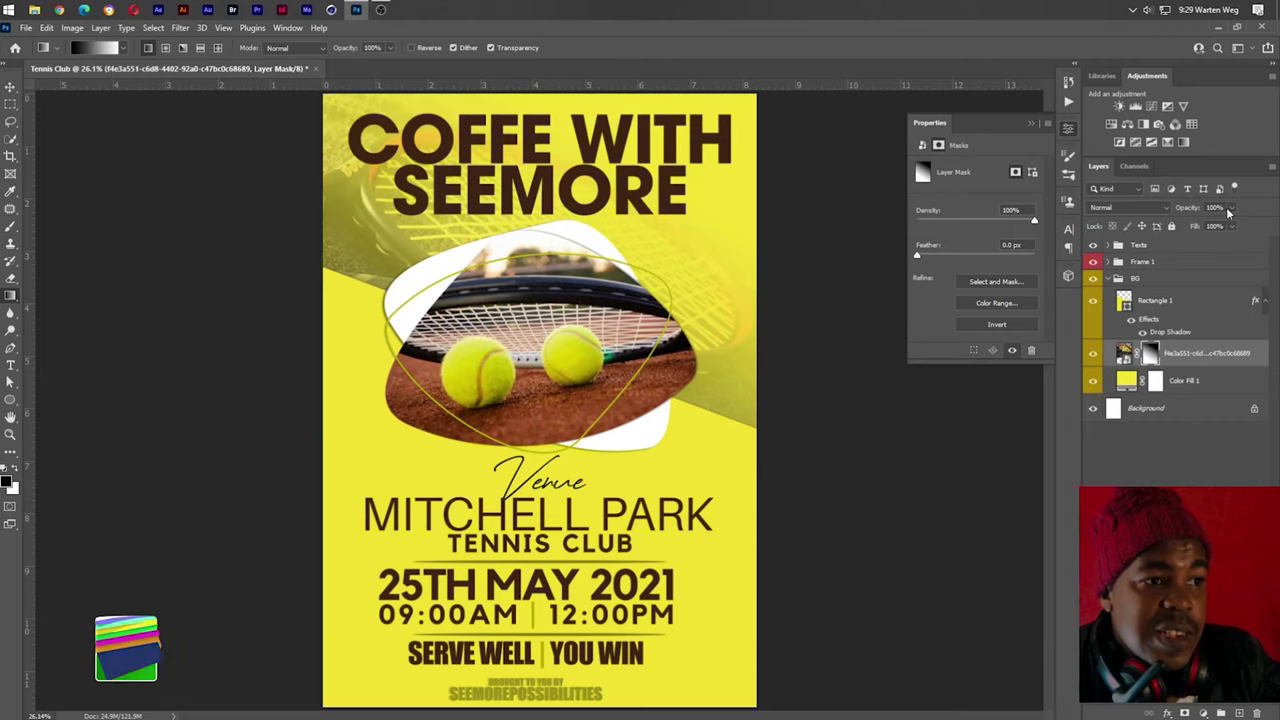
{"action": "left_click_drag", "start_coordinate": [1231, 210], "coordinate": [1202, 225]}
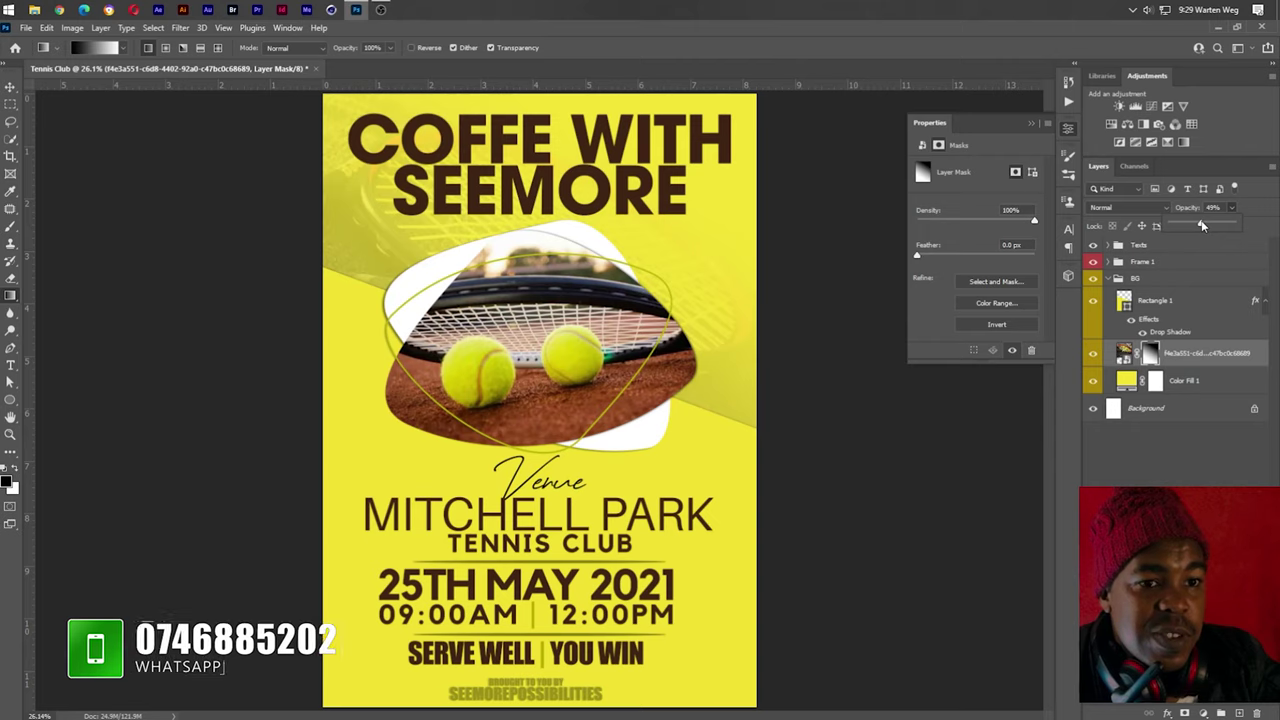
{"action": "left_click_drag", "start_coordinate": [1196, 226], "coordinate": [1195, 226]}
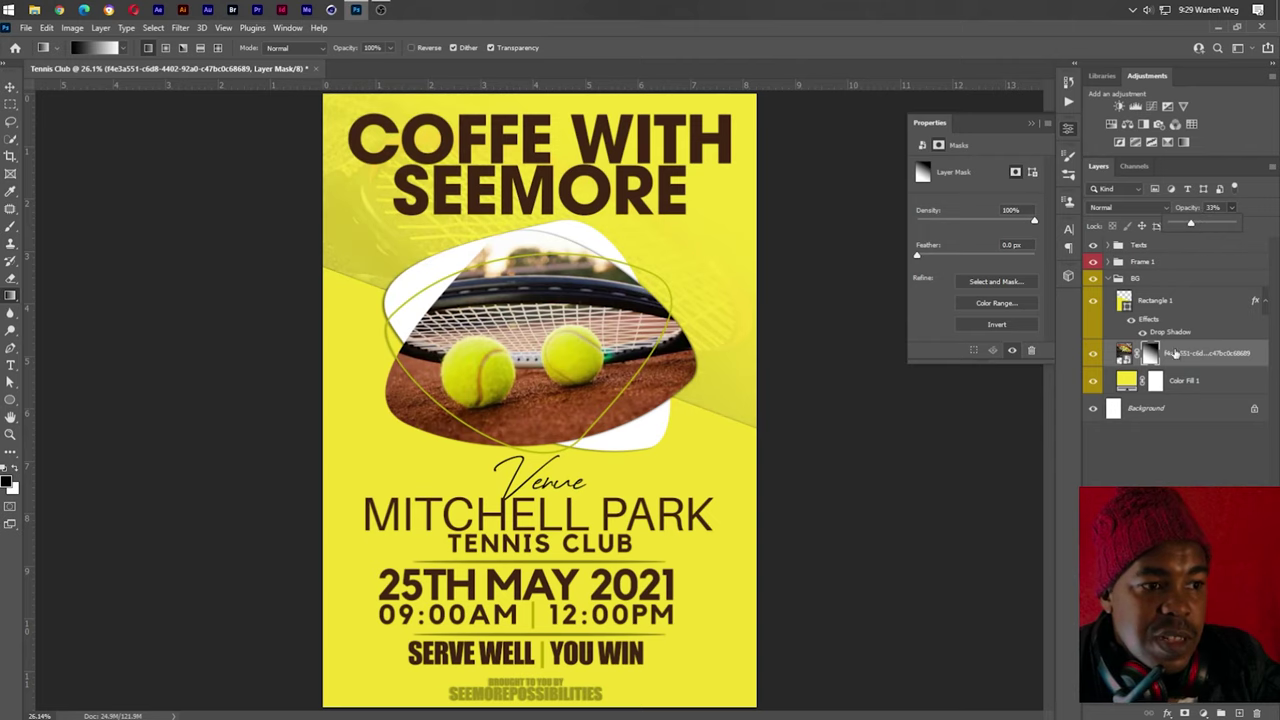
{"action": "left_click", "coordinate": [1171, 305]}
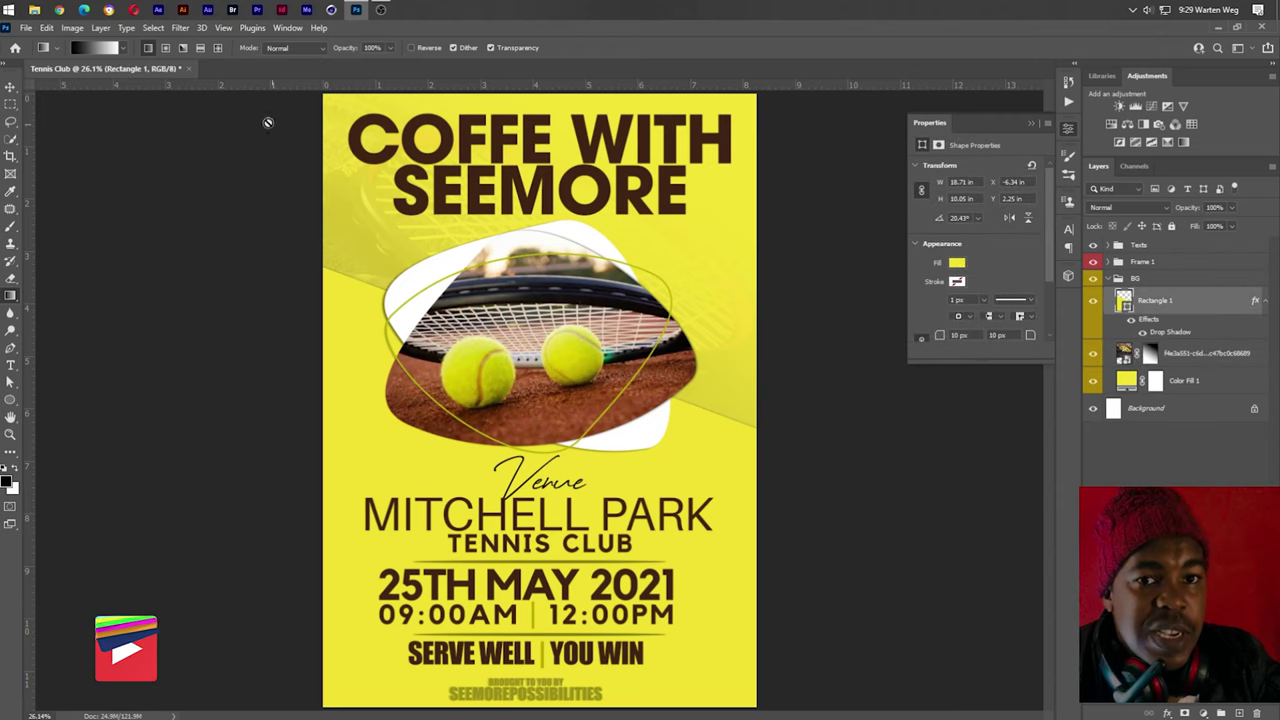
Embed the second tennis photo lower on the poster, enlarged and tilted about 14.7 degrees
{"action": "left_click", "coordinate": [25, 27]}
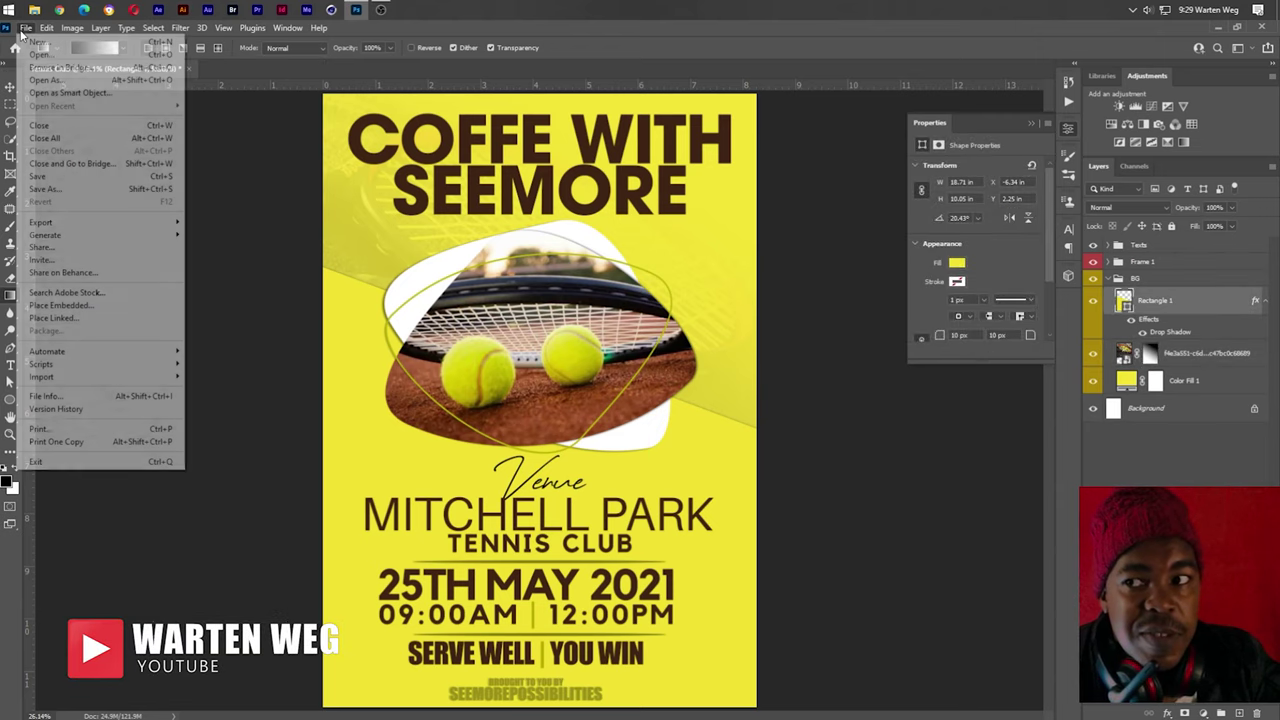
{"action": "left_click", "coordinate": [90, 305]}
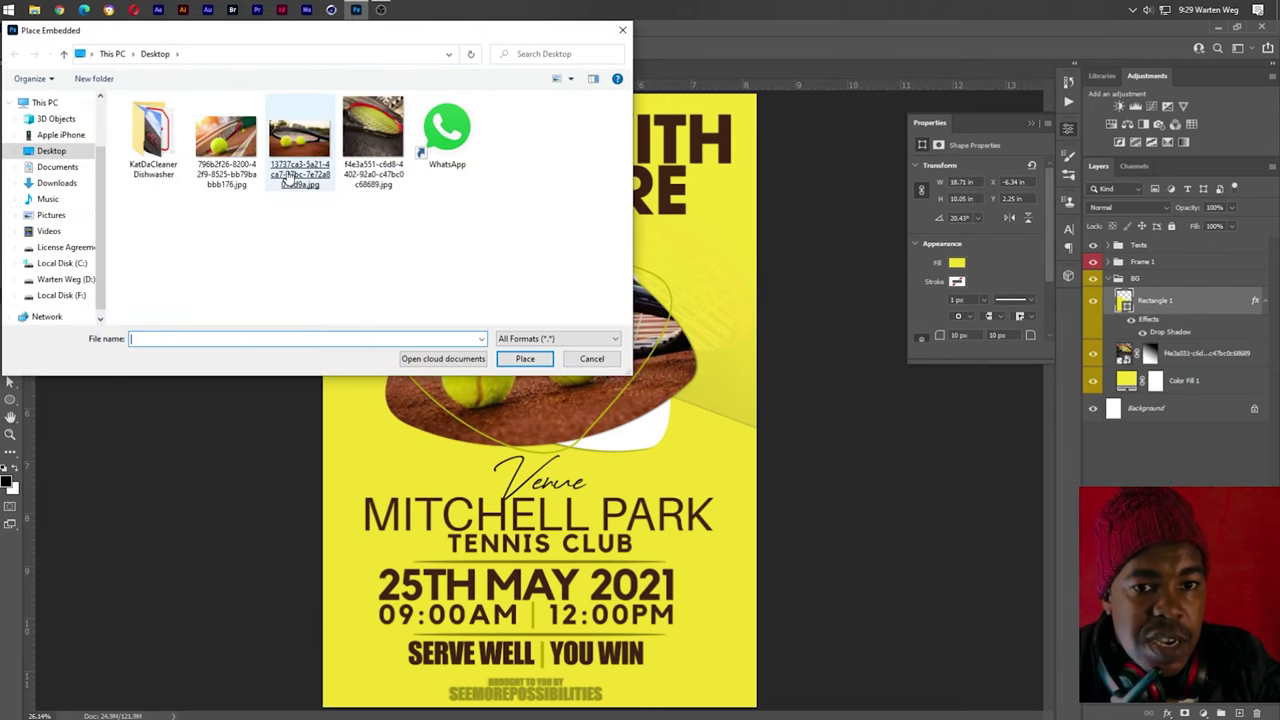
{"action": "double_click", "coordinate": [232, 140]}
{"action": "left_click_drag", "start_coordinate": [701, 466], "coordinate": [707, 604]}
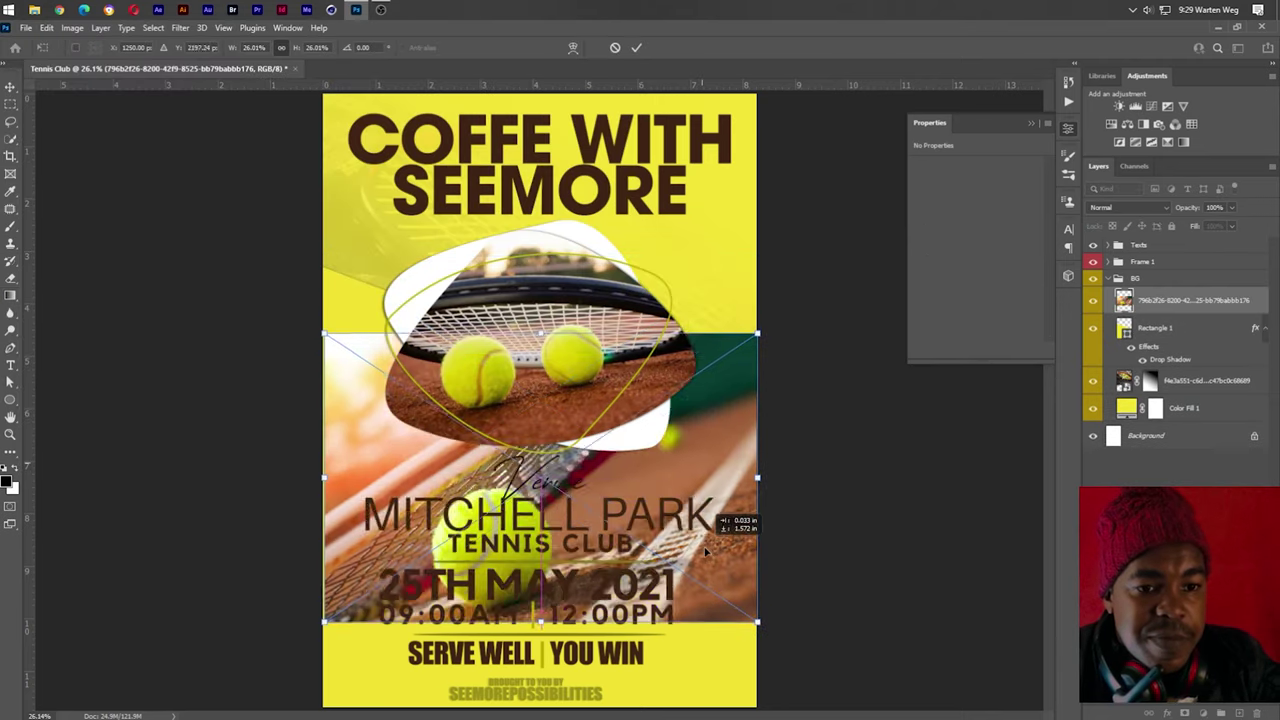
{"action": "key", "text": "ctrl+minus"}
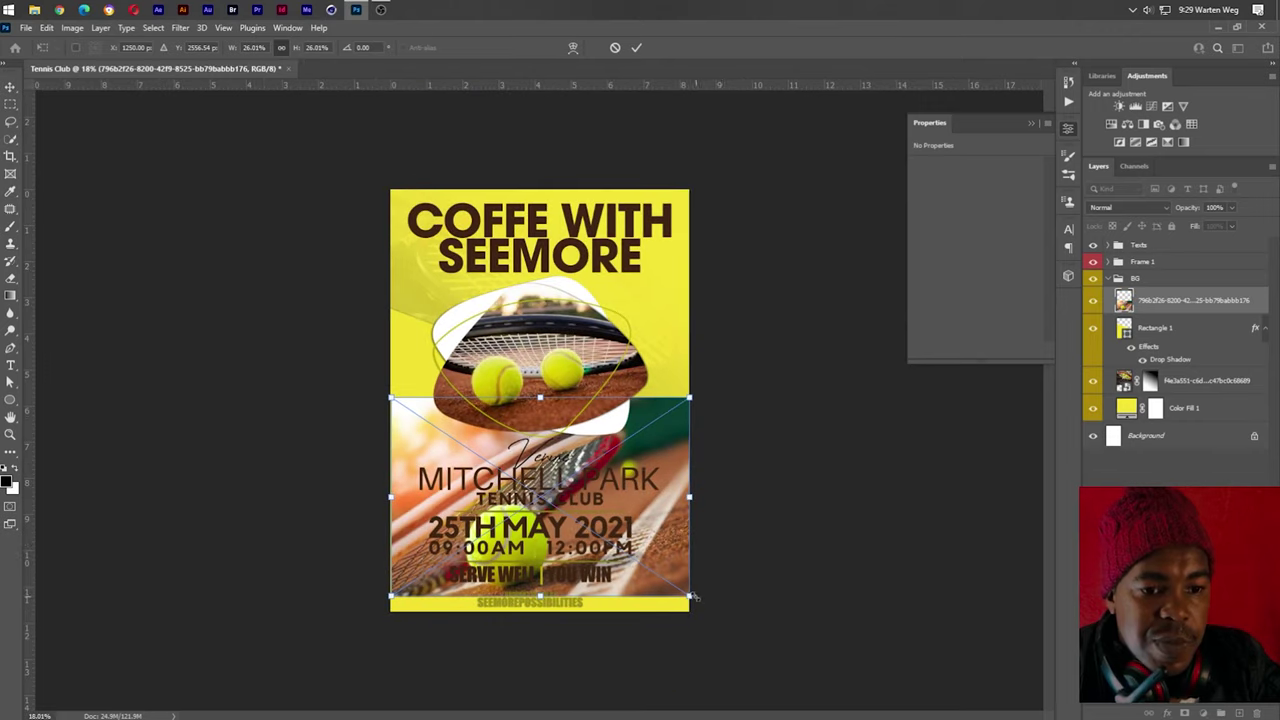
{"action": "mouse_move", "coordinate": [686, 496]}
{"action": "left_mouse_down"}
{"action": "mouse_move", "coordinate": [787, 499]}
{"action": "mouse_move", "coordinate": [789, 566]}
{"action": "left_mouse_up"}
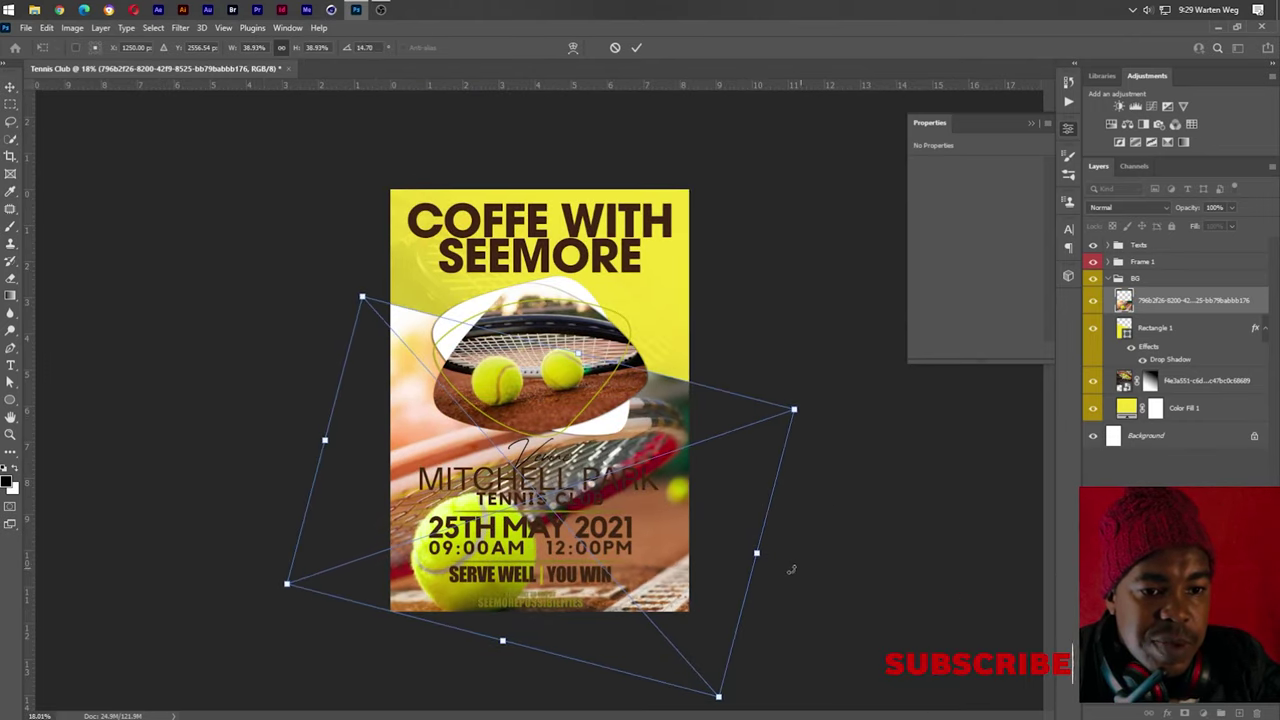
{"action": "left_click_drag", "start_coordinate": [598, 505], "coordinate": [597, 537]}
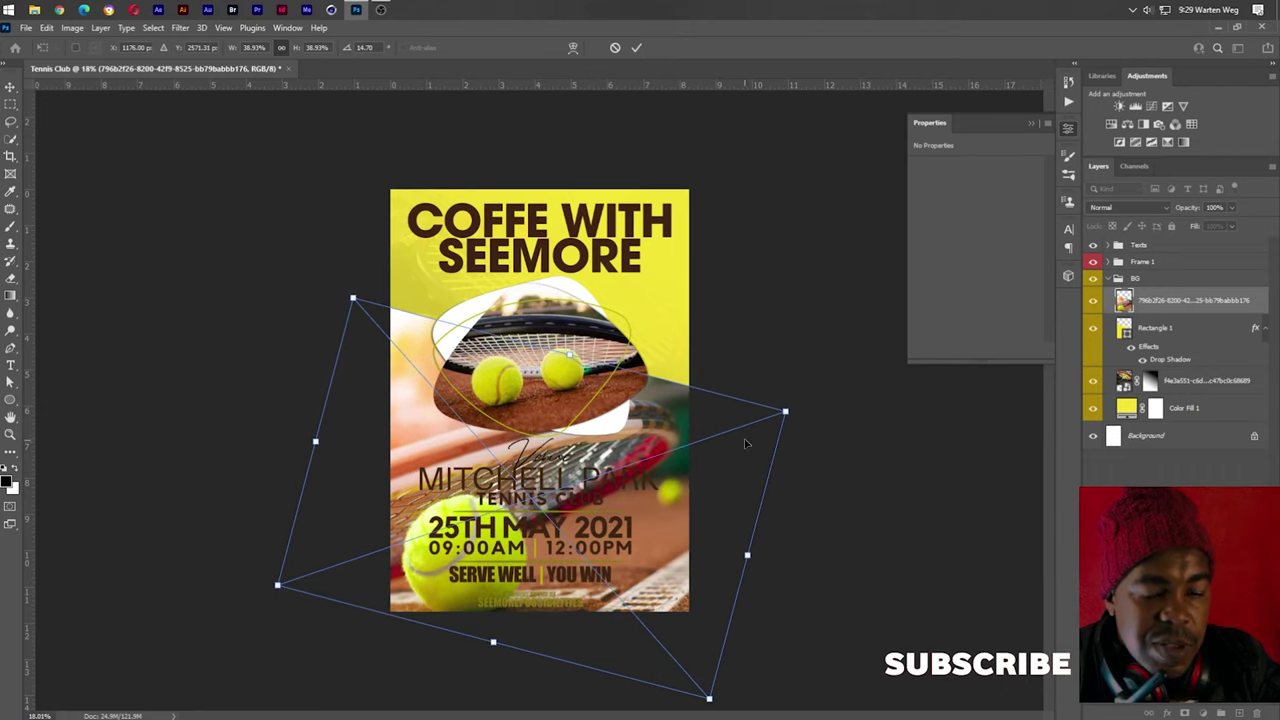
{"action": "key", "text": "Return"}
Add a layer mask and fade the tennis-ball photo with a gradient behind the venue text
{"action": "key", "text": "g"}
{"action": "key", "text": "ctrl+plus"}
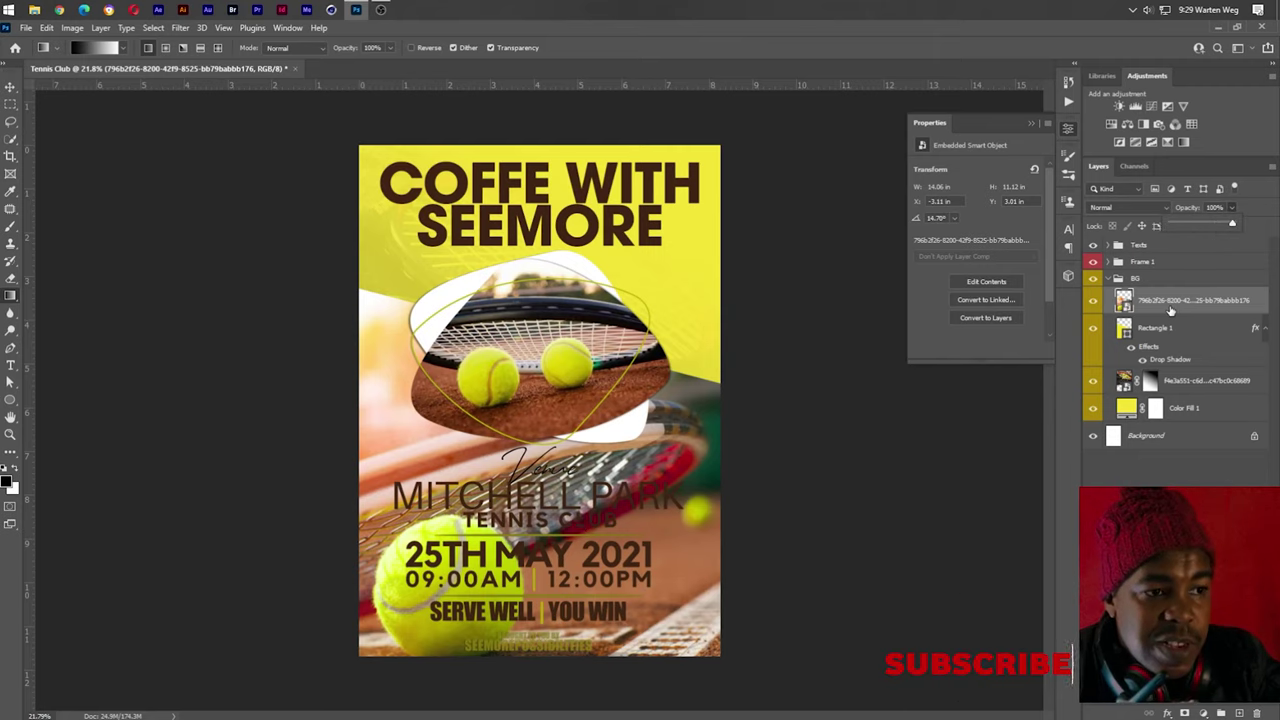
{"action": "left_click", "coordinate": [1183, 712]}
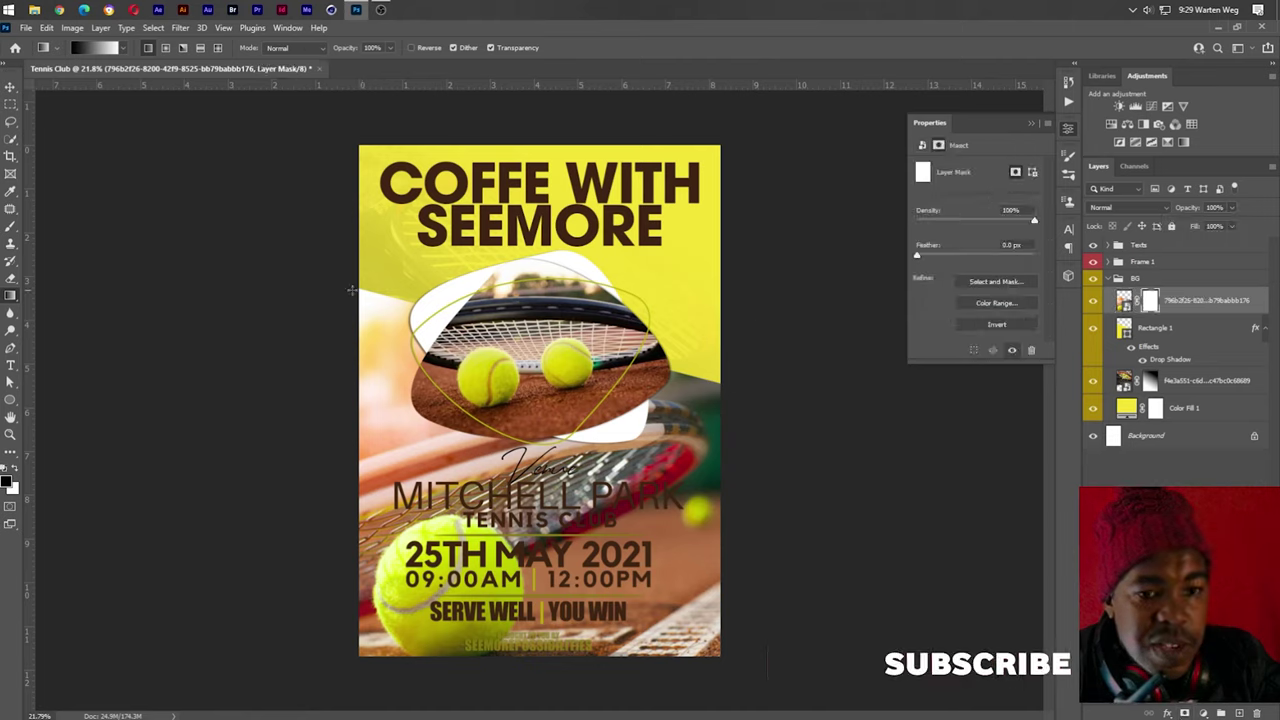
{"action": "mouse_move", "coordinate": [475, 590]}
{"action": "left_mouse_down"}
{"action": "mouse_move", "coordinate": [478, 540]}
{"action": "mouse_move", "coordinate": [373, 660]}
{"action": "left_mouse_up"}
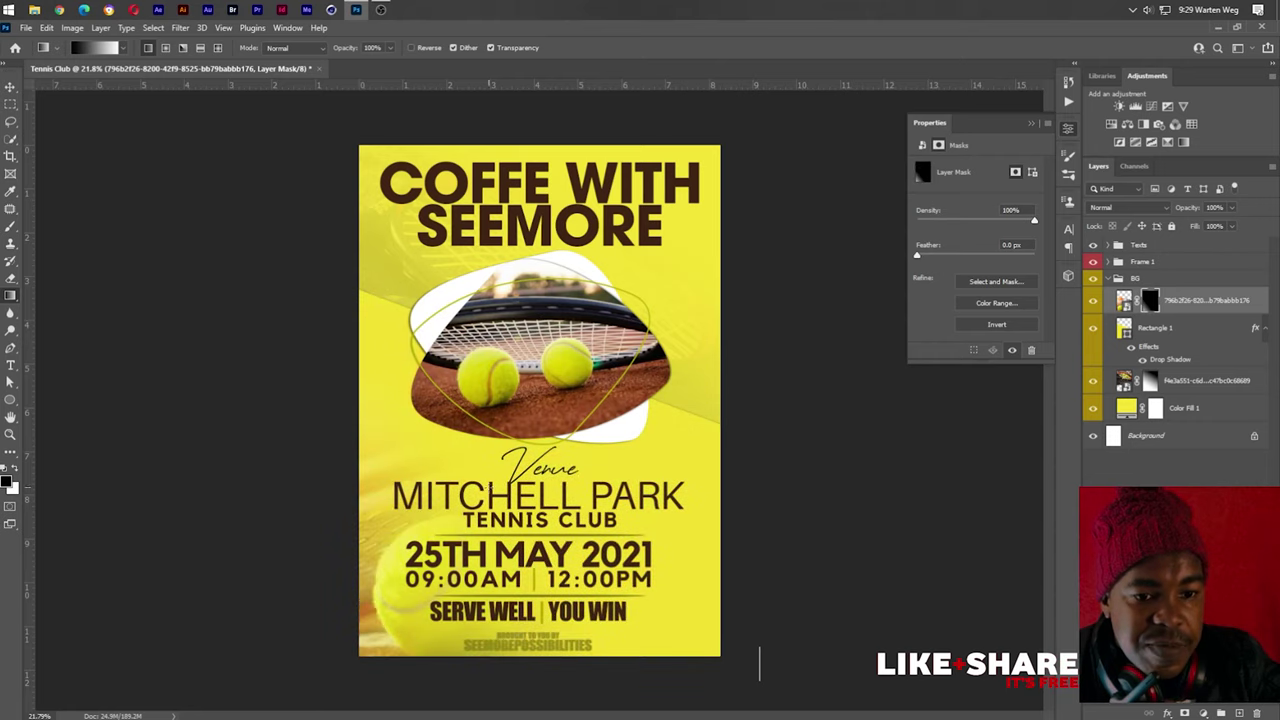
{"action": "key", "text": "ctrl+z"}
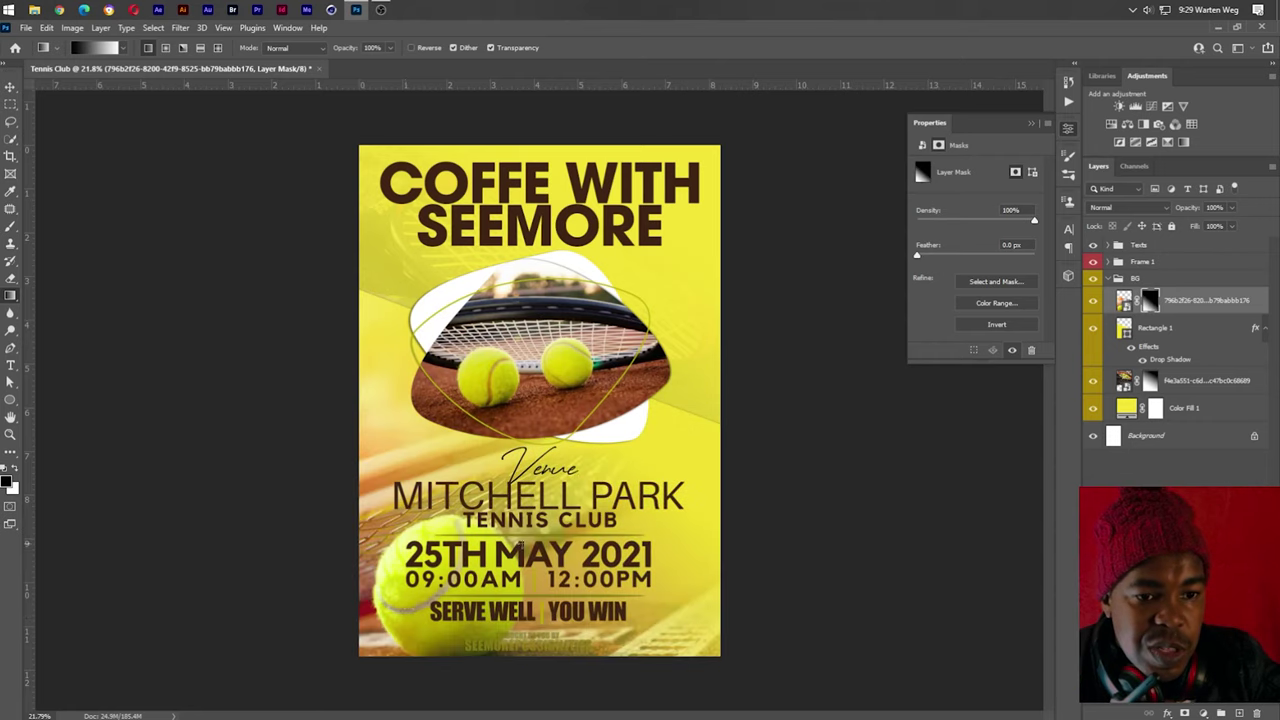
Set the tennis-ball layer to Soft Light blending at 51% opacity
{"action": "left_click", "coordinate": [1130, 207]}
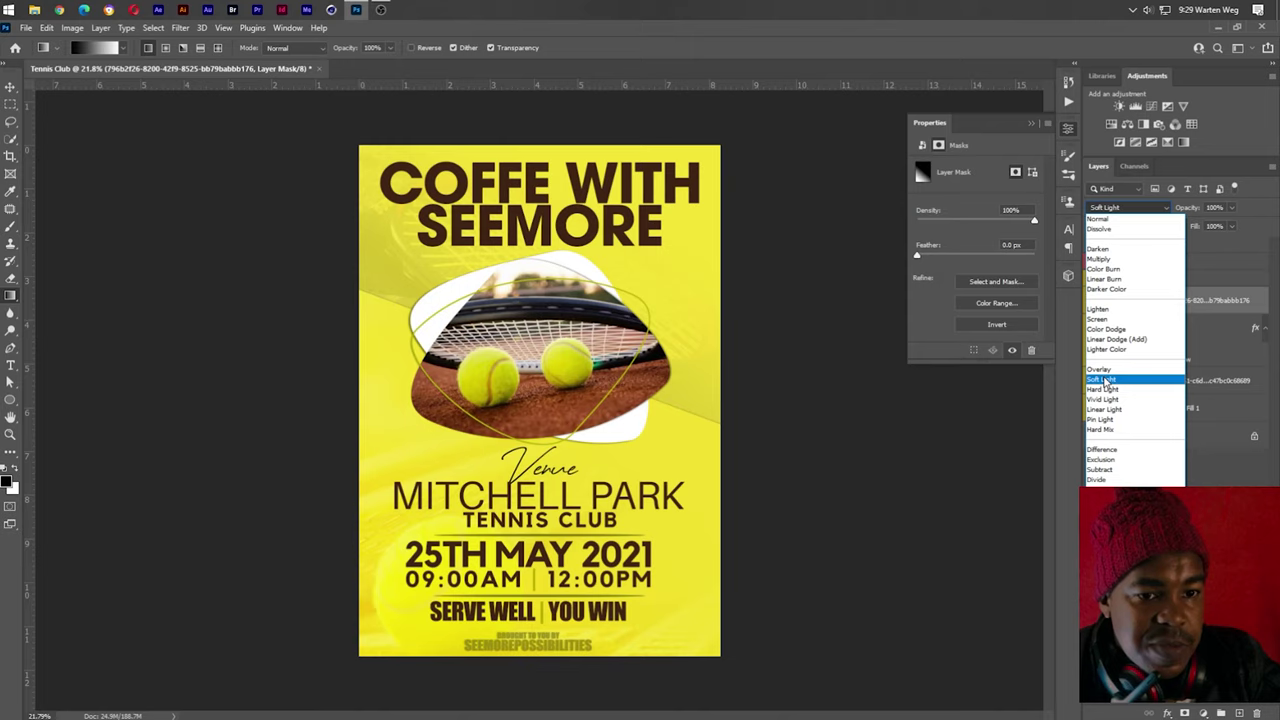
{"action": "left_click", "coordinate": [1104, 381]}
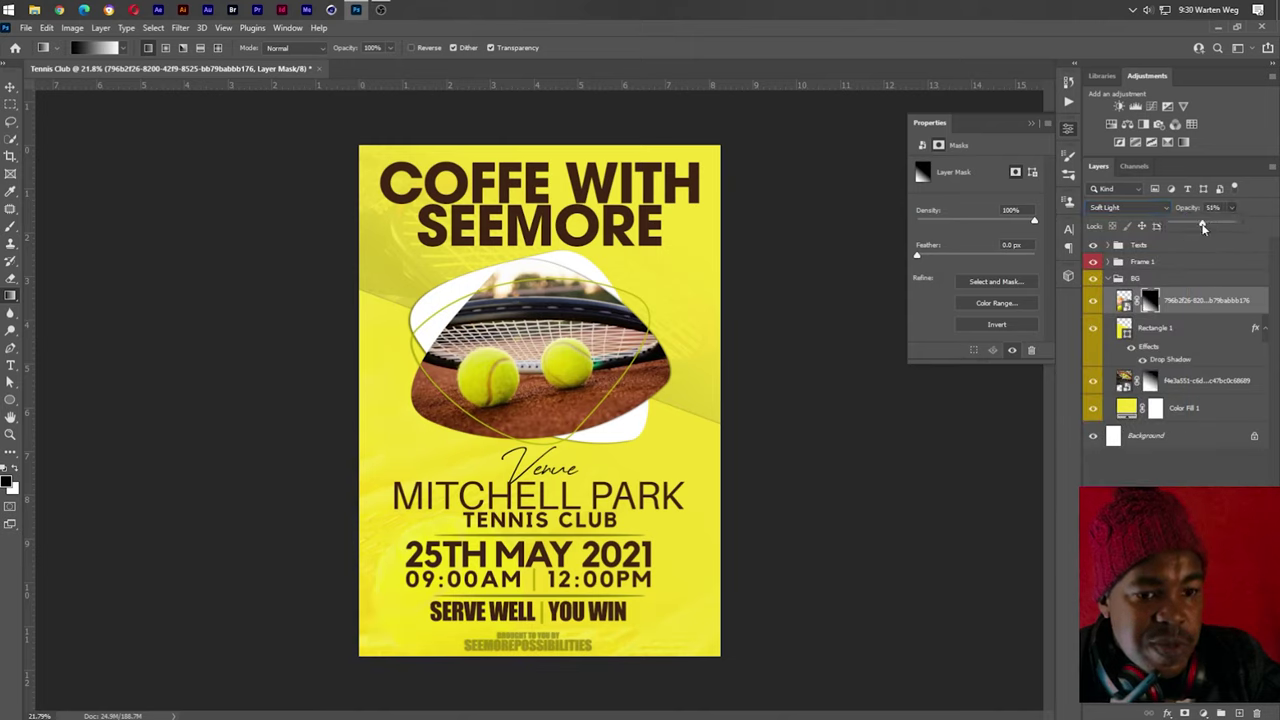
{"action": "scroll", "coordinate": [668, 517], "scroll_direction": "up", "scroll_amount": 1}
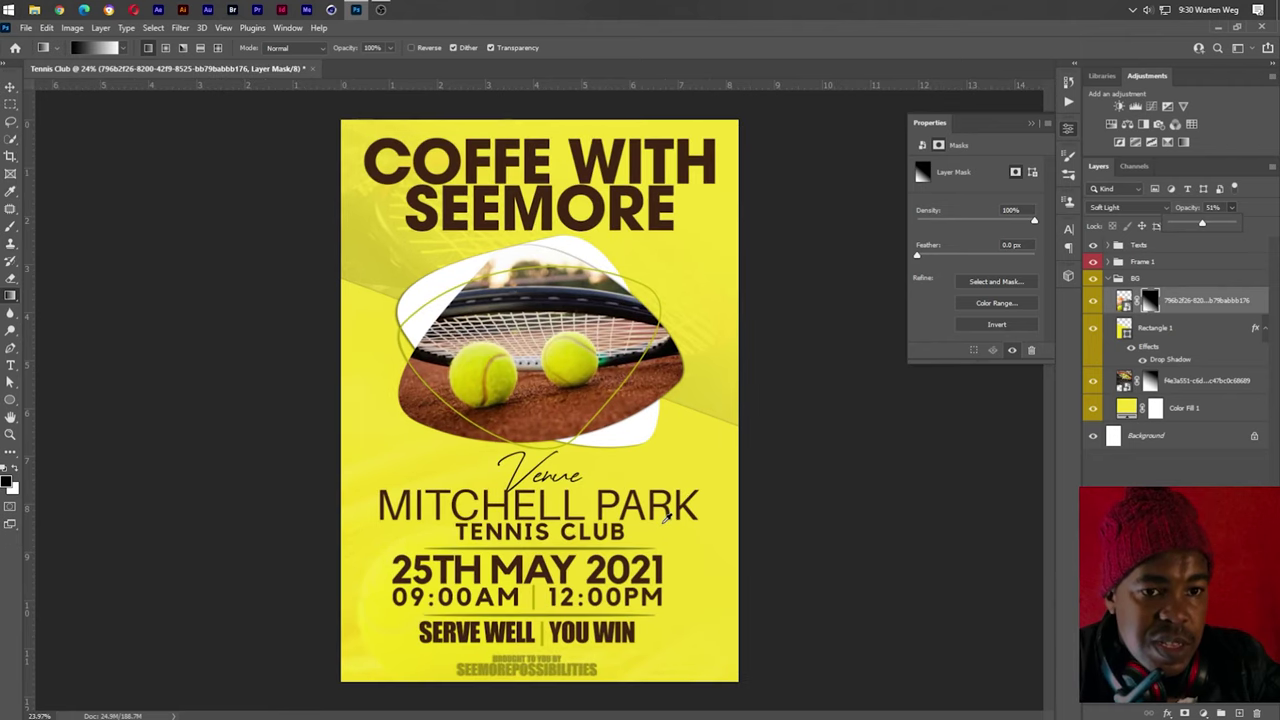